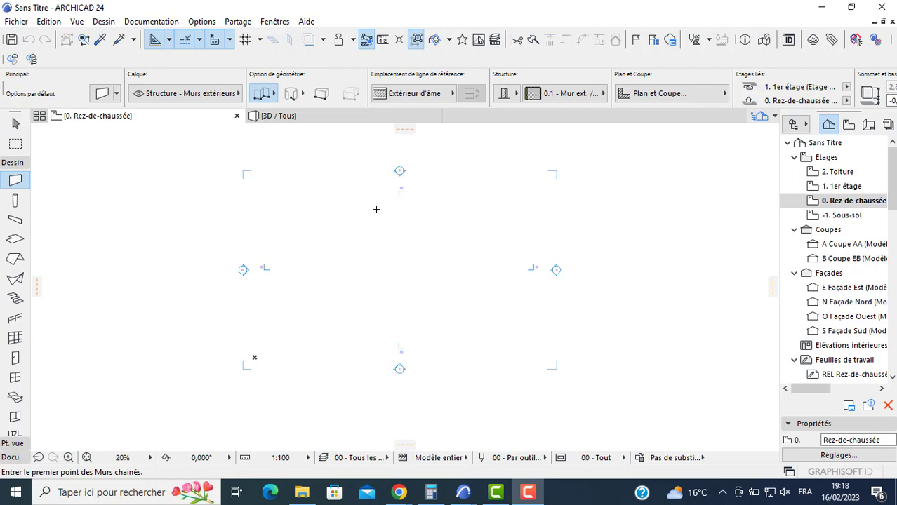
- Delete all the section and elevation markers from the ground-floor plan, accepting their permanent removal
scroll(402, 234, "up", 2)
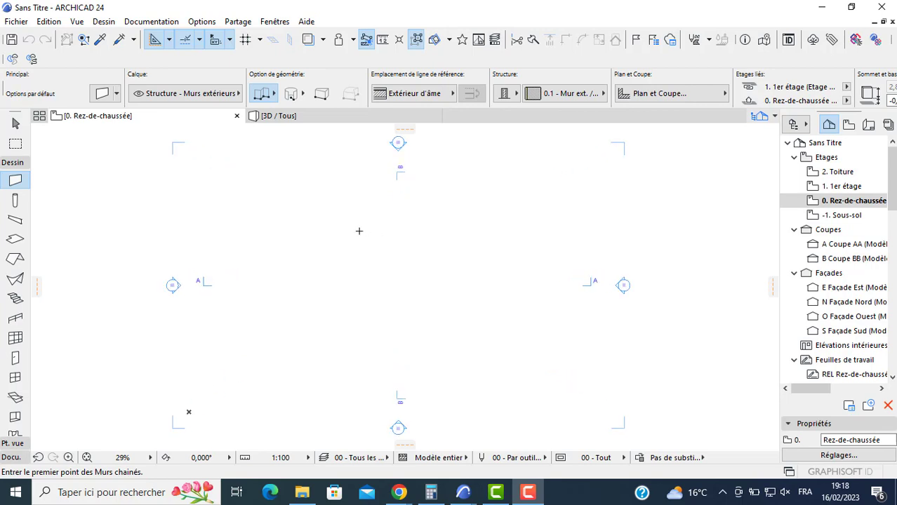
left_click(297, 234)
key("Escape")
key("Escape")
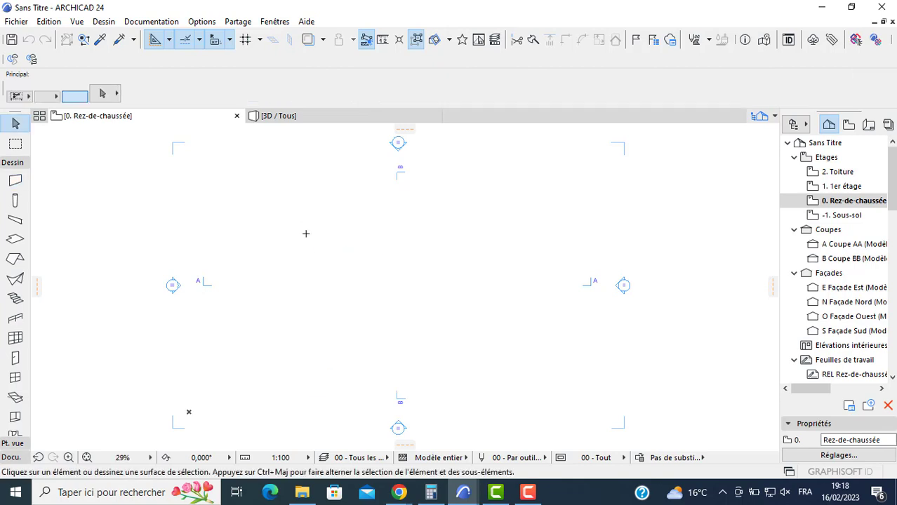
key("ctrl+a")
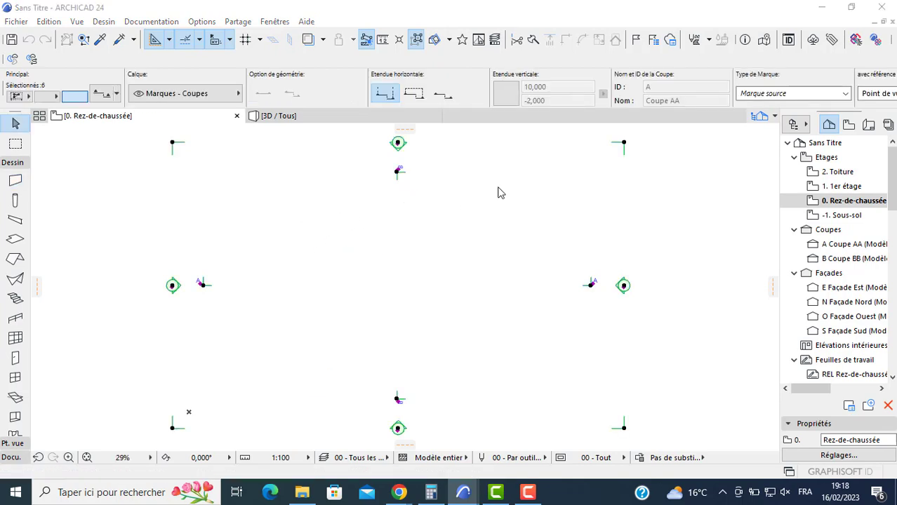
key("Delete")
left_click(509, 183)
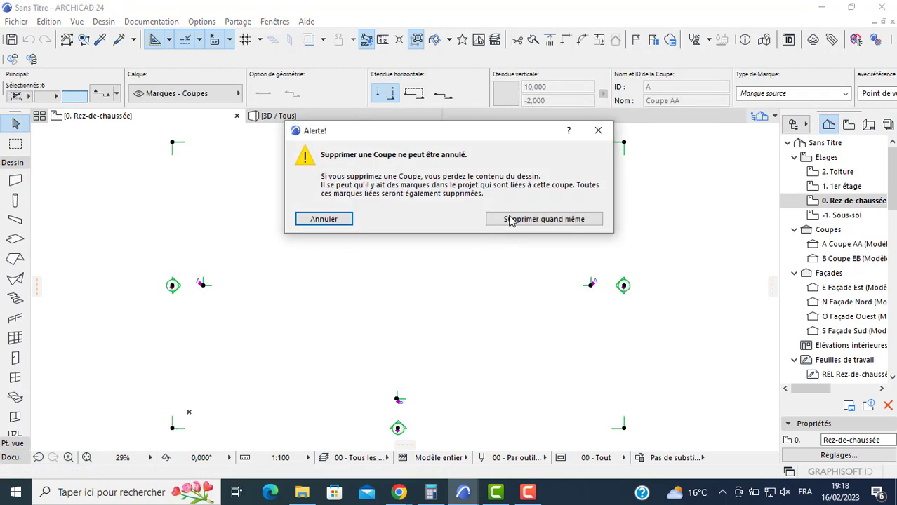
left_click(495, 223)
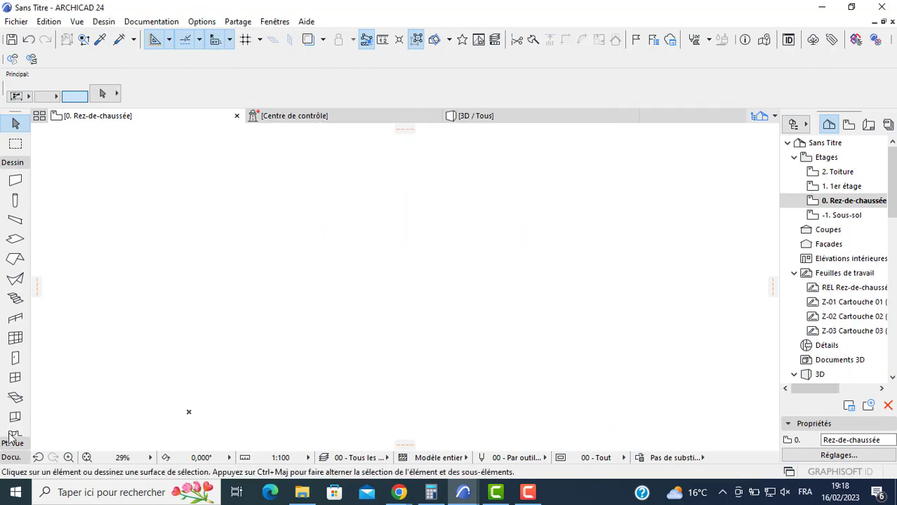
left_click(11, 457)
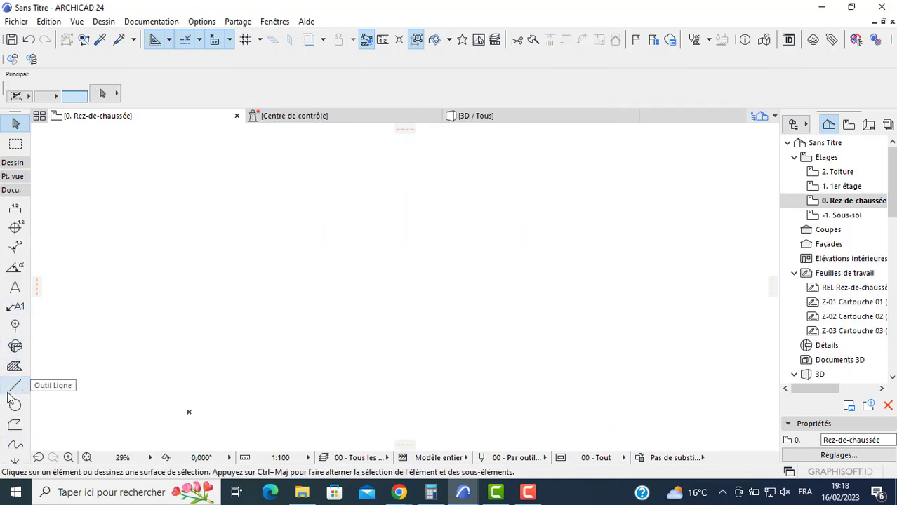
left_click(15, 405)
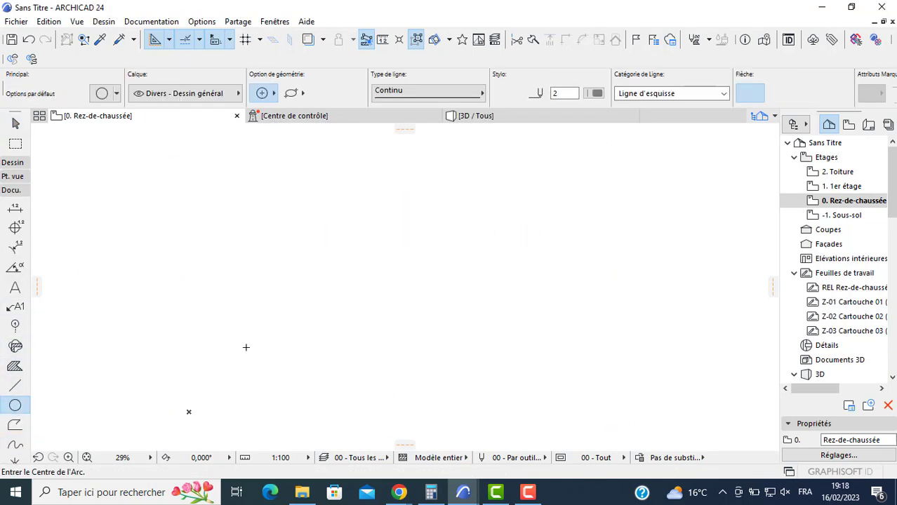
left_click(169, 330)
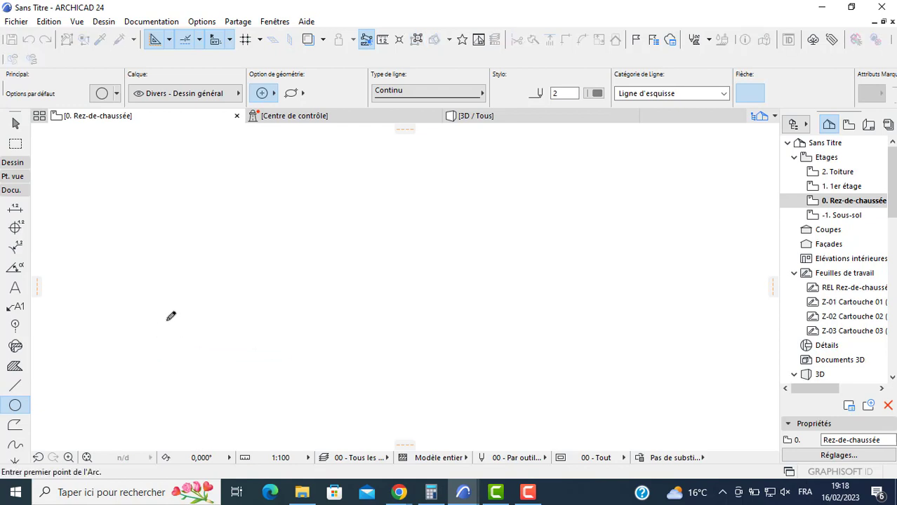
key("Escape")
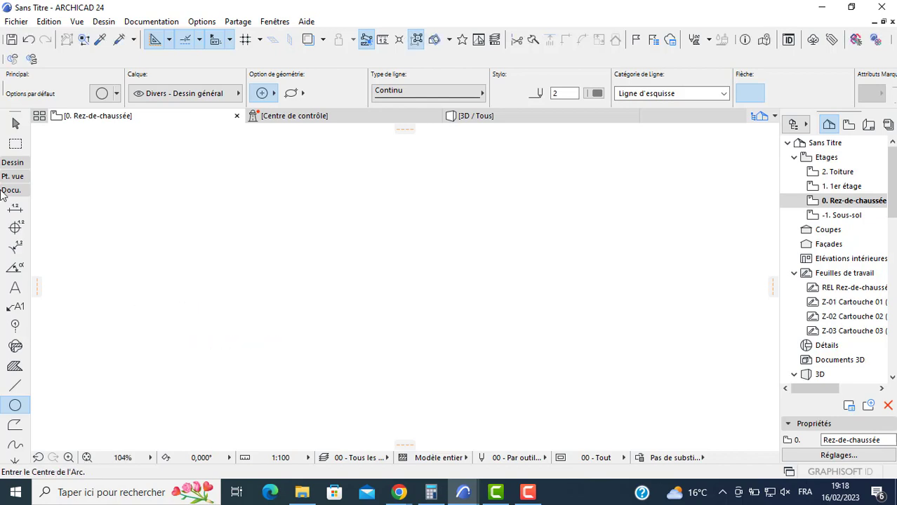
- Configure the default wall with an unlinked top, a base offset of 0 and a basic structure in Bois aggloméré 2
left_click(13, 162)
left_click(15, 181)
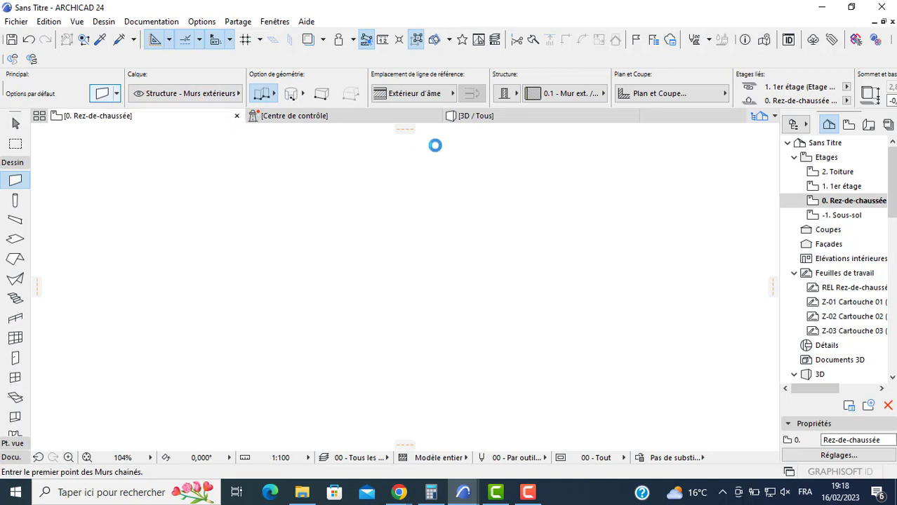
left_click(409, 89)
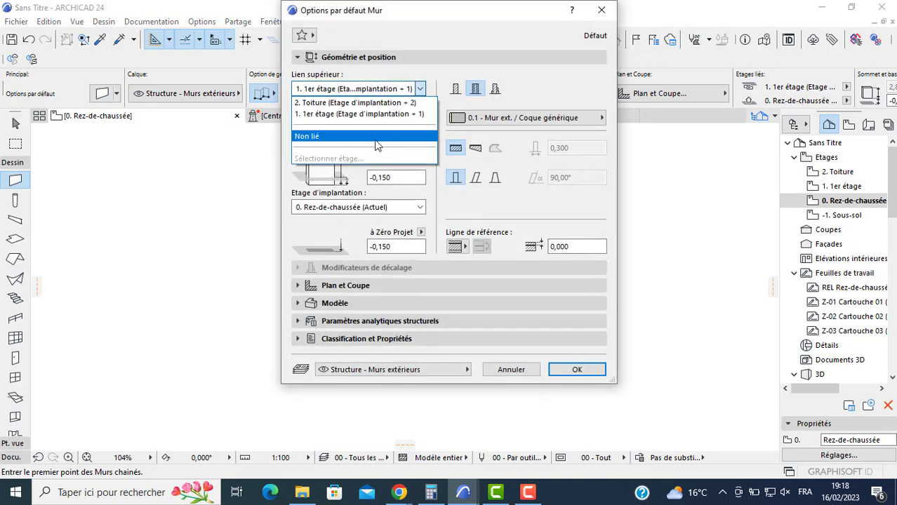
left_click(377, 140)
left_click(390, 177)
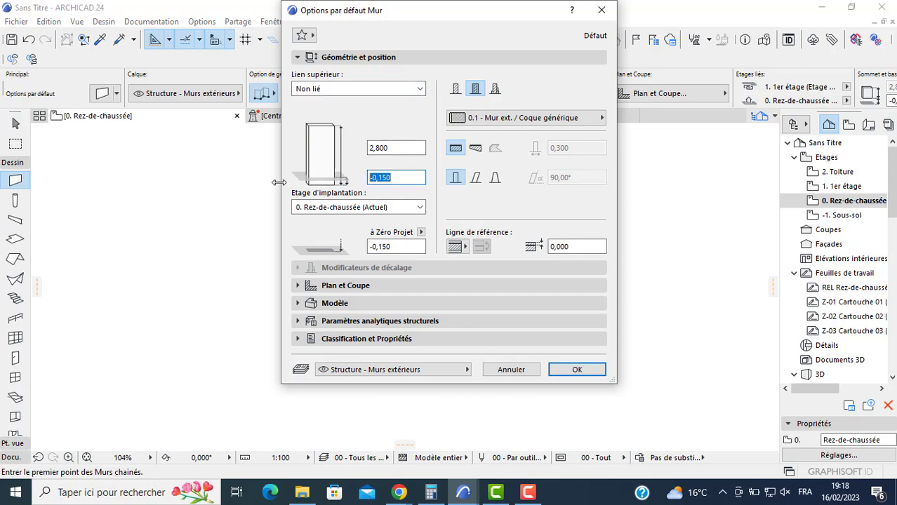
left_click(459, 91)
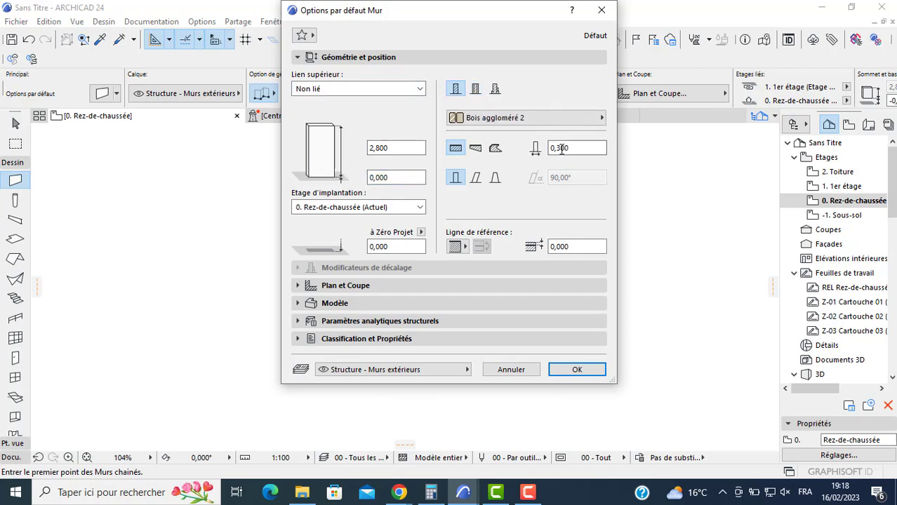
left_click(577, 371)
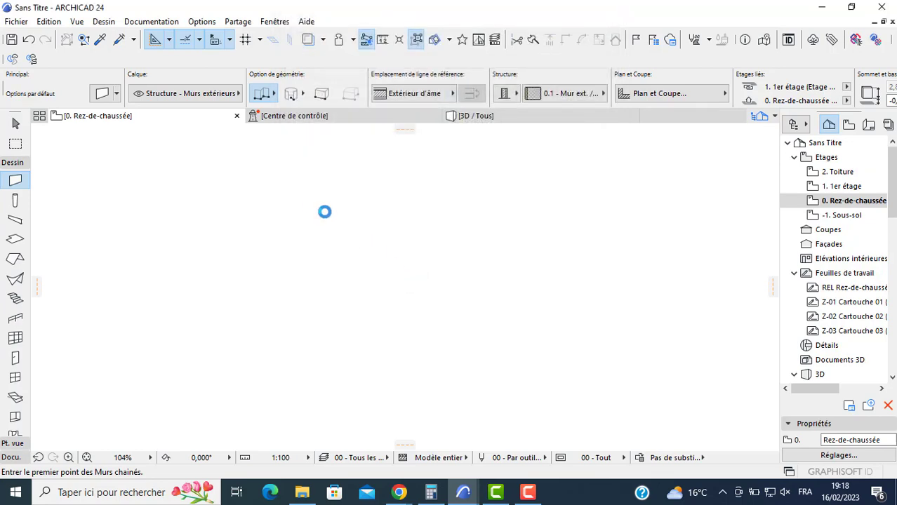
- Draw a closed L-shaped chain of exterior walls with the reference line outside, making the lower wall 5 m long
left_click(225, 203)
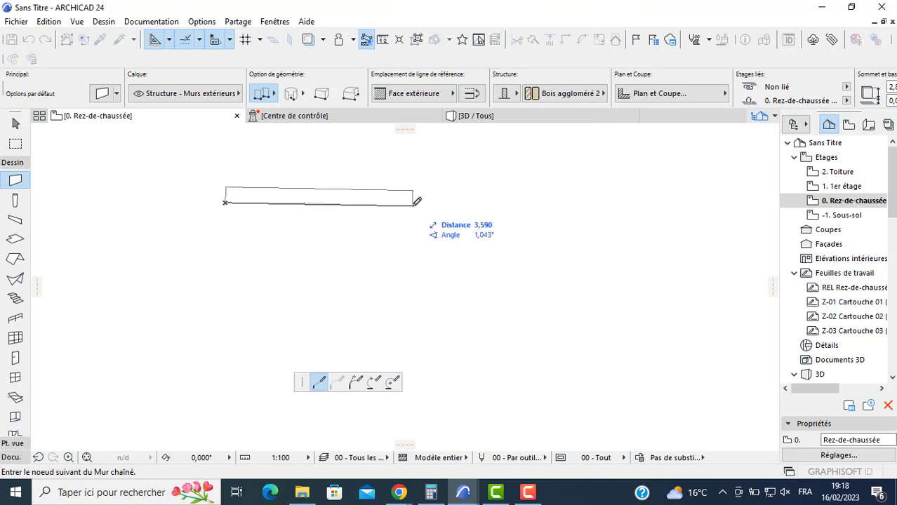
key("c")
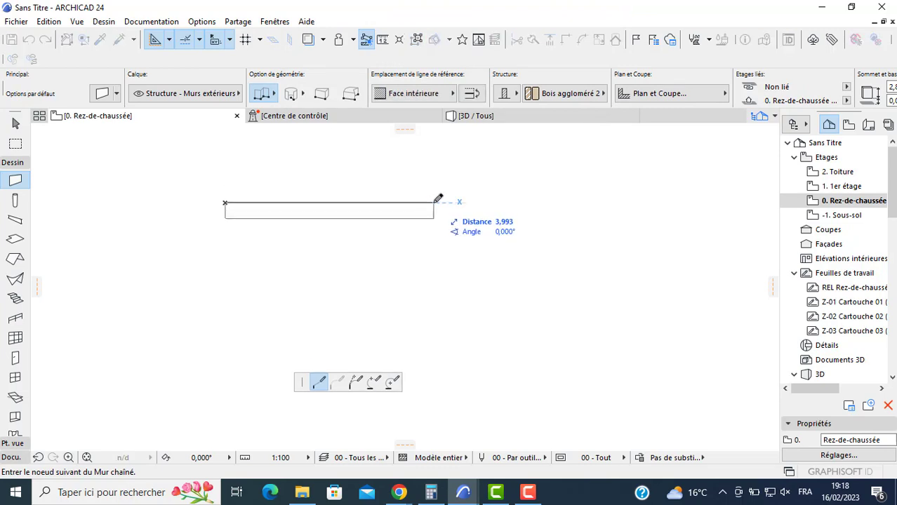
left_click(642, 203)
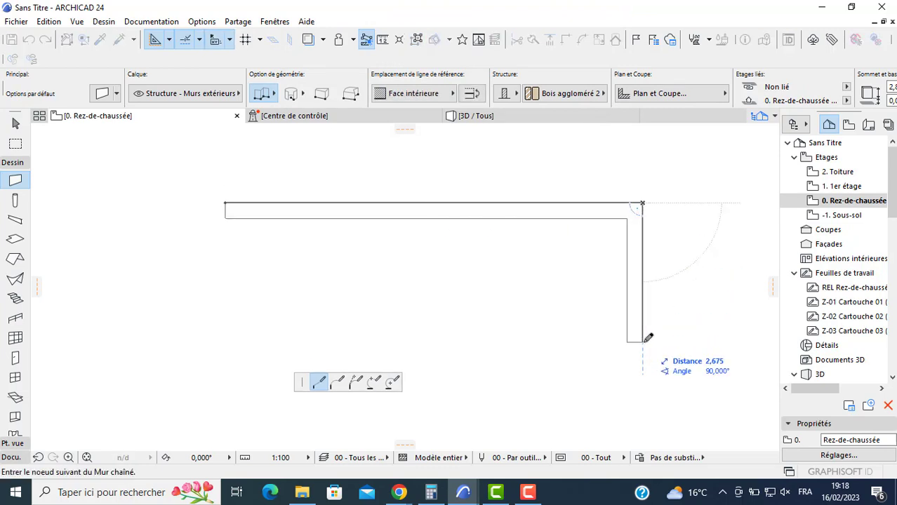
key("Escape")
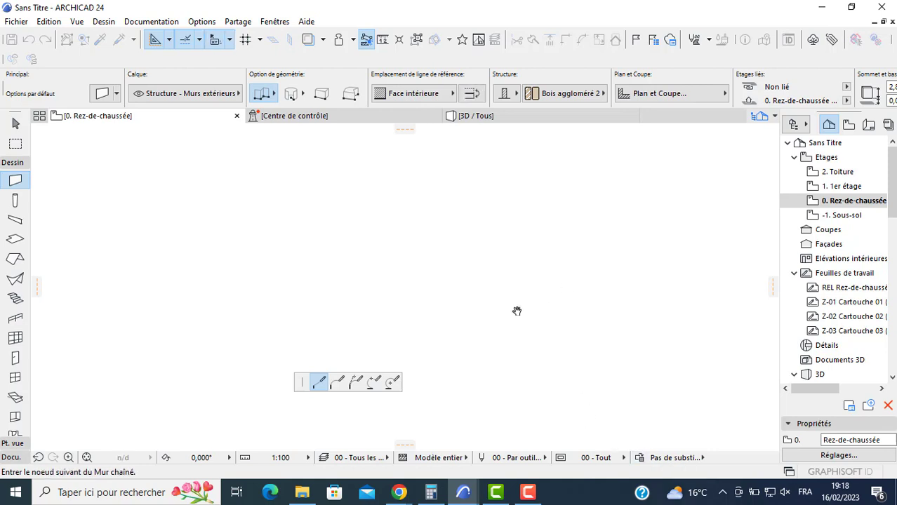
left_click(612, 395)
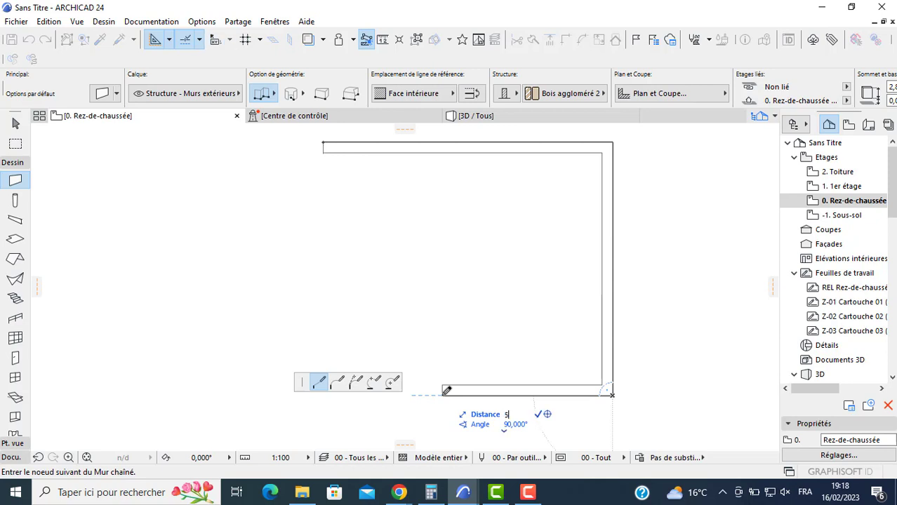
left_click(430, 395)
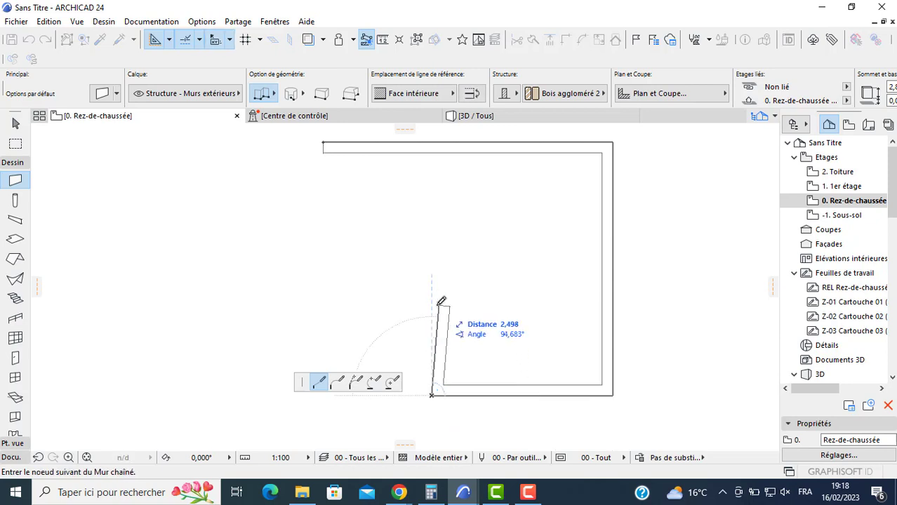
left_click(433, 321)
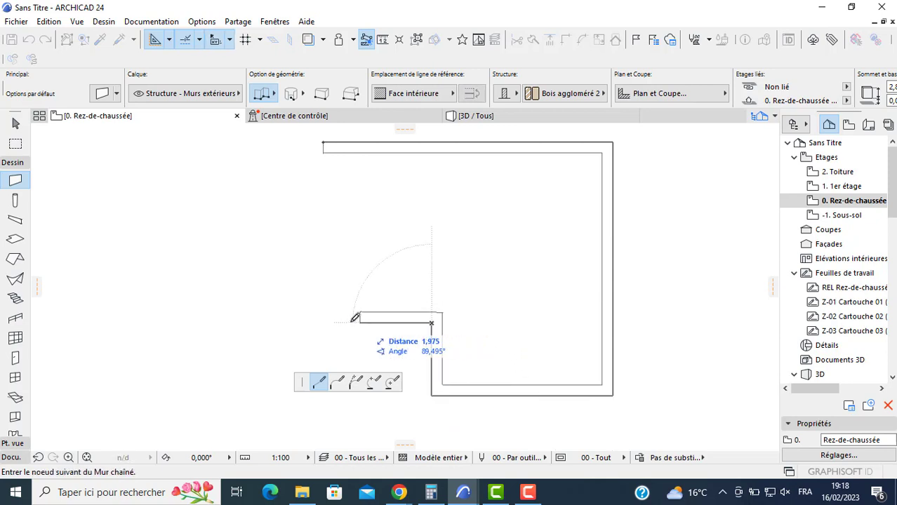
left_click(326, 321)
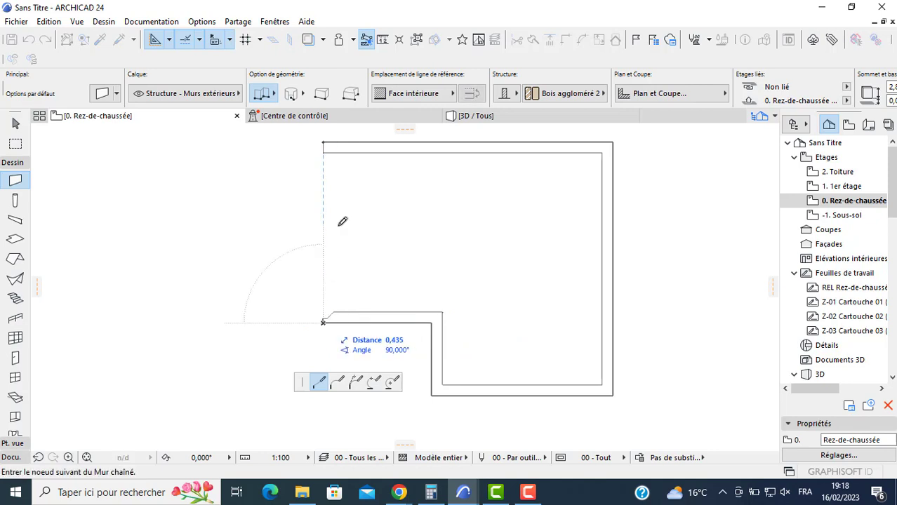
left_click(325, 142)
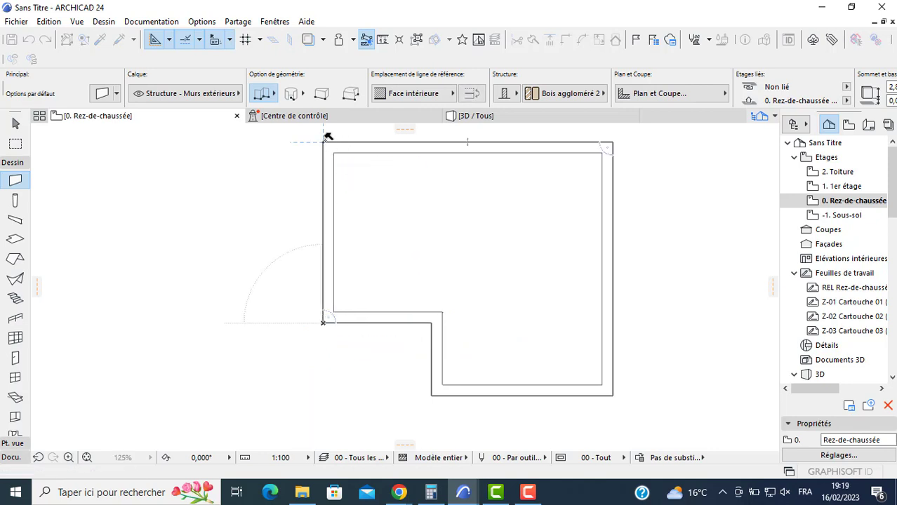
- Draw a single straight partition 0.1 m thick along the inner face of the upper exterior wall
left_click(257, 94)
left_click(266, 83)
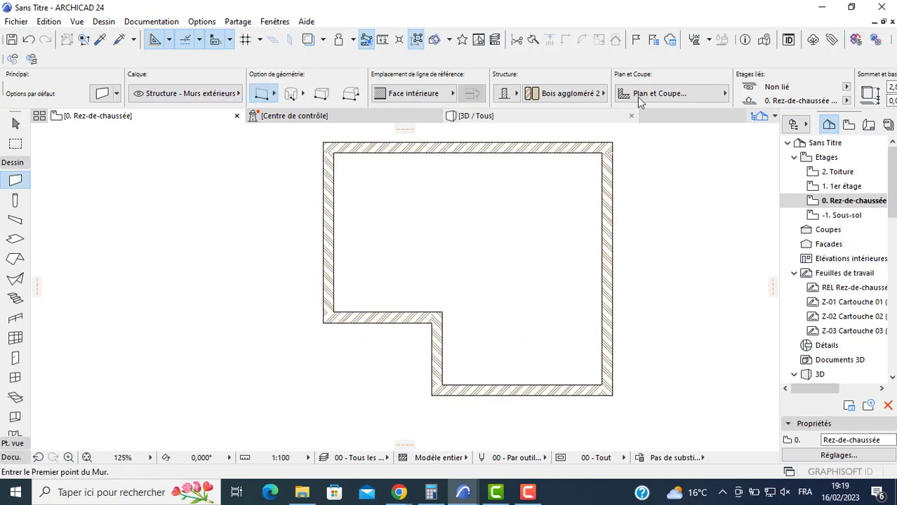
scroll(772, 94, "down", 2)
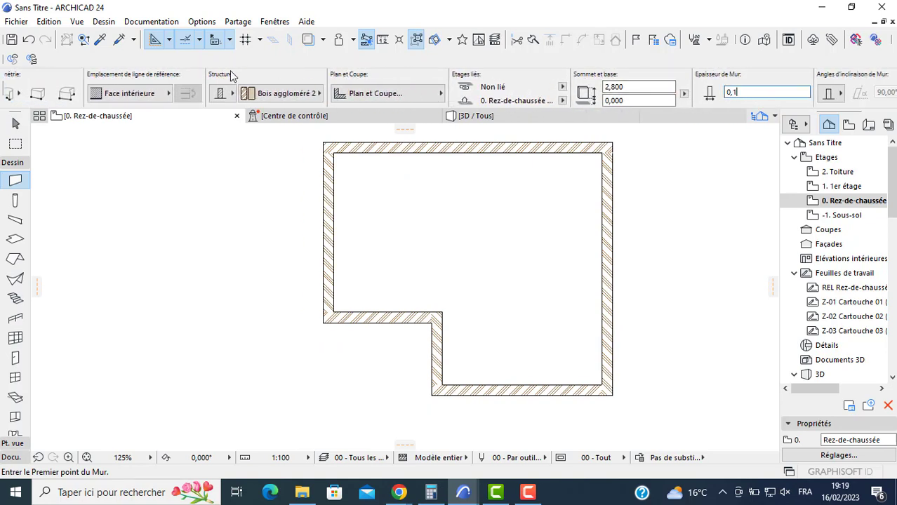
left_click(334, 152)
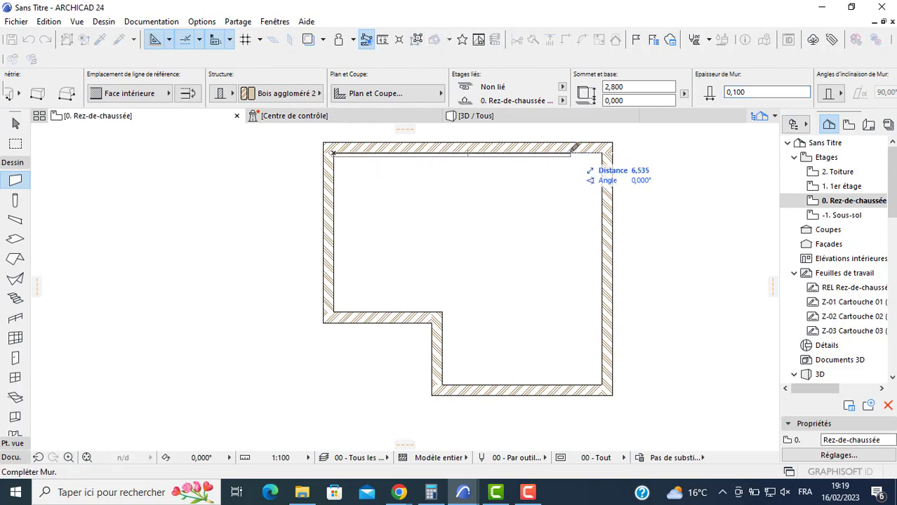
left_click(607, 146)
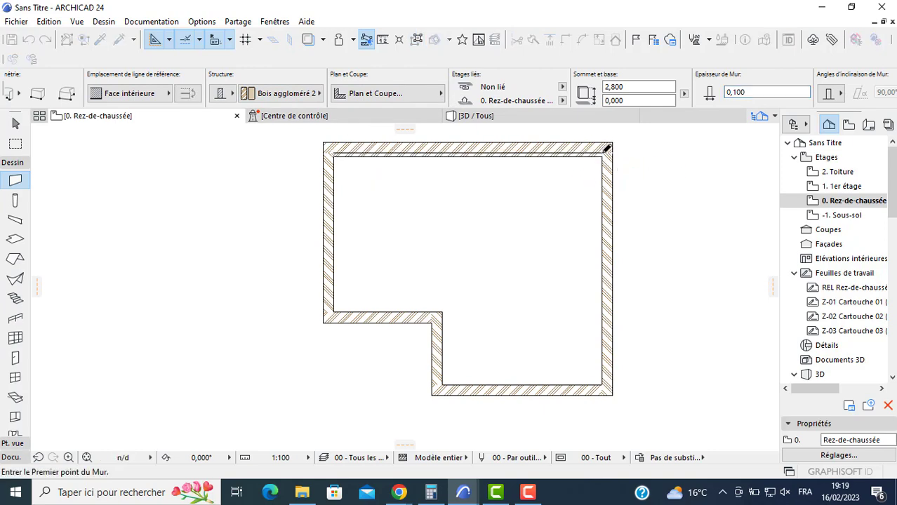
- Move the thin partition straight down into the interior, away from the upper exterior wall
key("Escape")
scroll(576, 157, "up", 3)
left_click(526, 158)
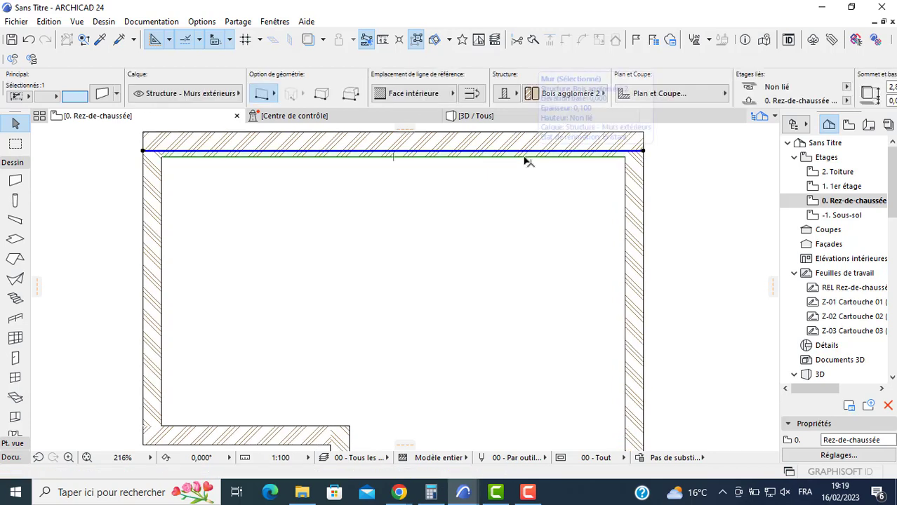
left_click(524, 157)
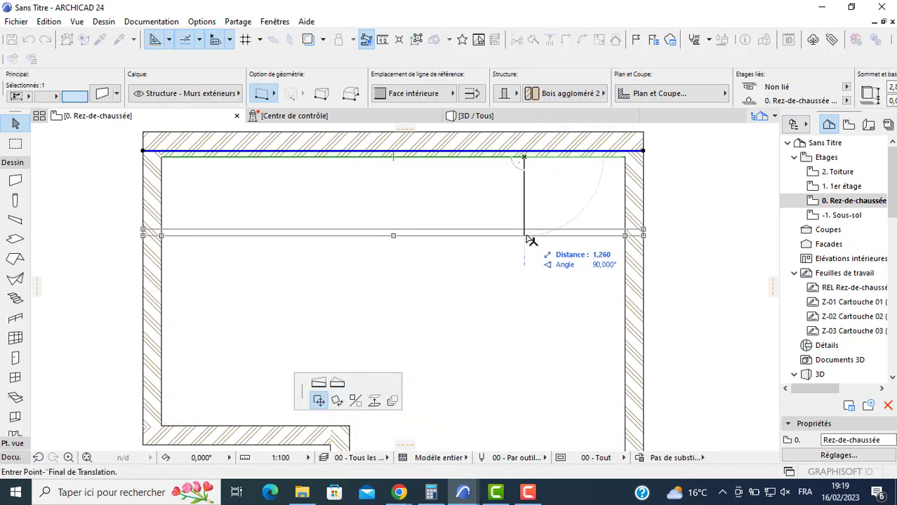
left_click(525, 342)
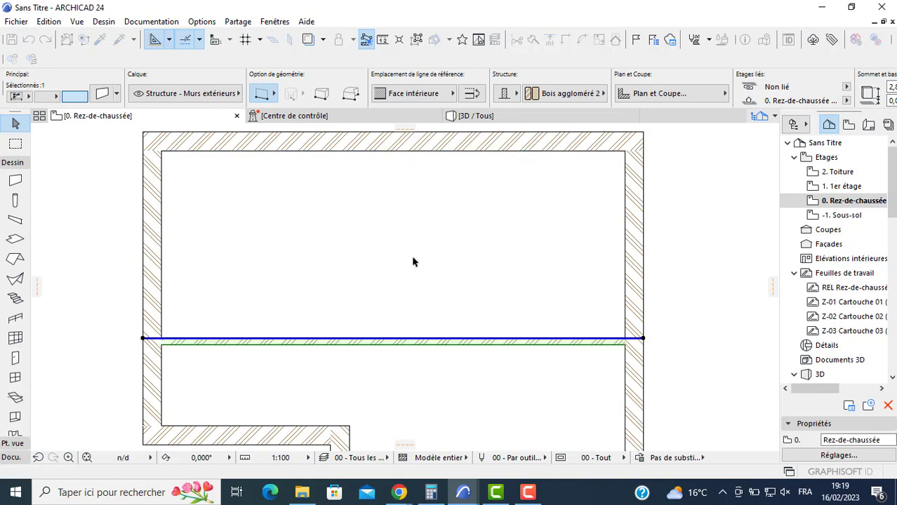
left_click(346, 245)
- Draw a vertical partition 0.2 m thick from the L-shape's inner corner up to the inner face of the upper exterior wall
left_click(15, 181)
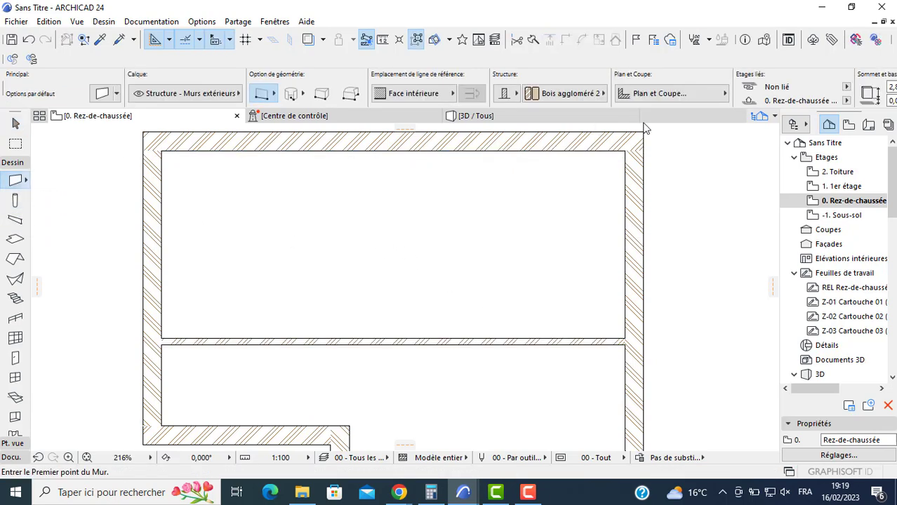
left_click(702, 93)
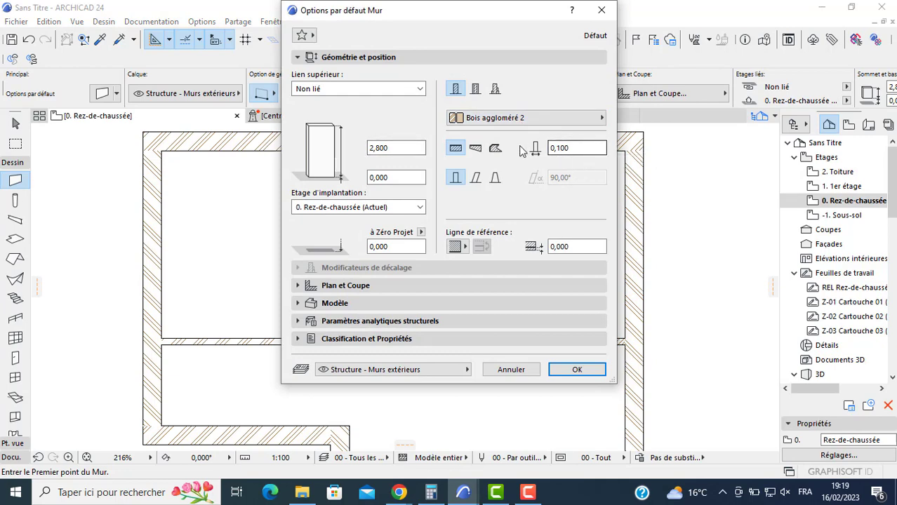
left_click(602, 10)
scroll(633, 82, "down", 3)
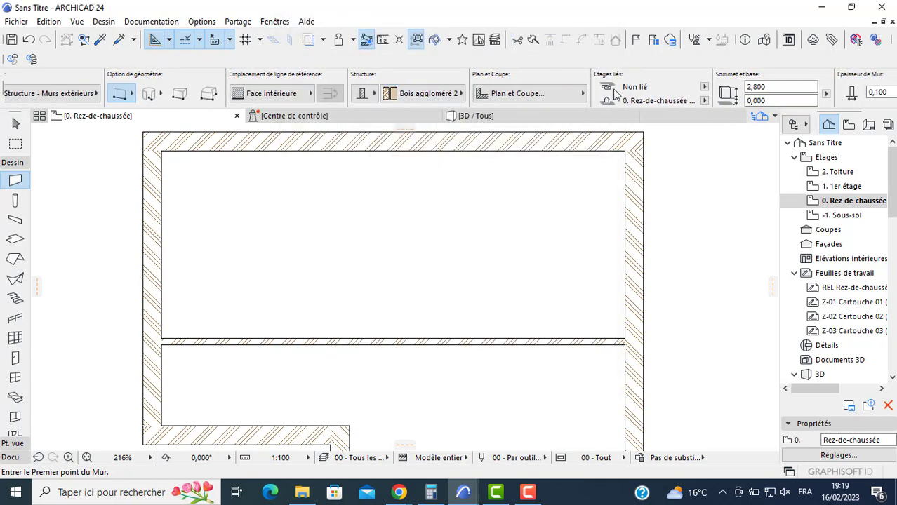
scroll(615, 93, "down", 3)
left_click(771, 90)
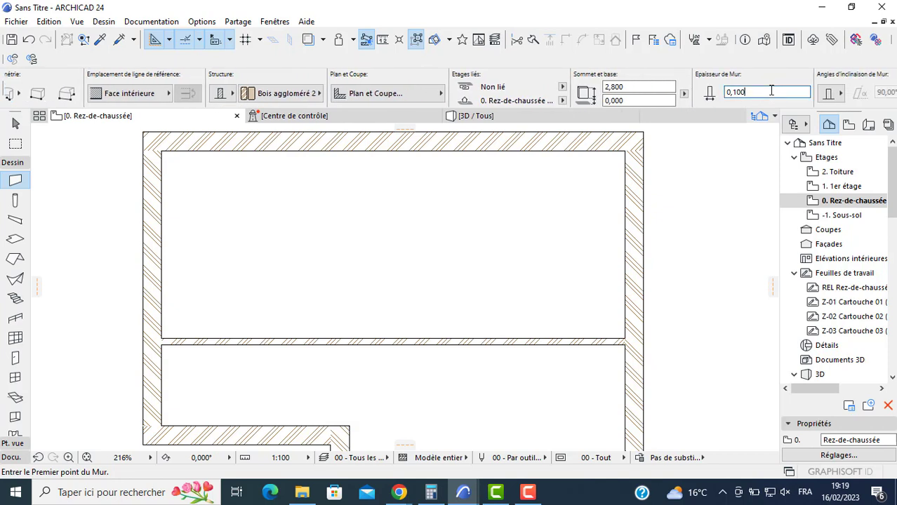
type("0,2")
left_click(350, 425)
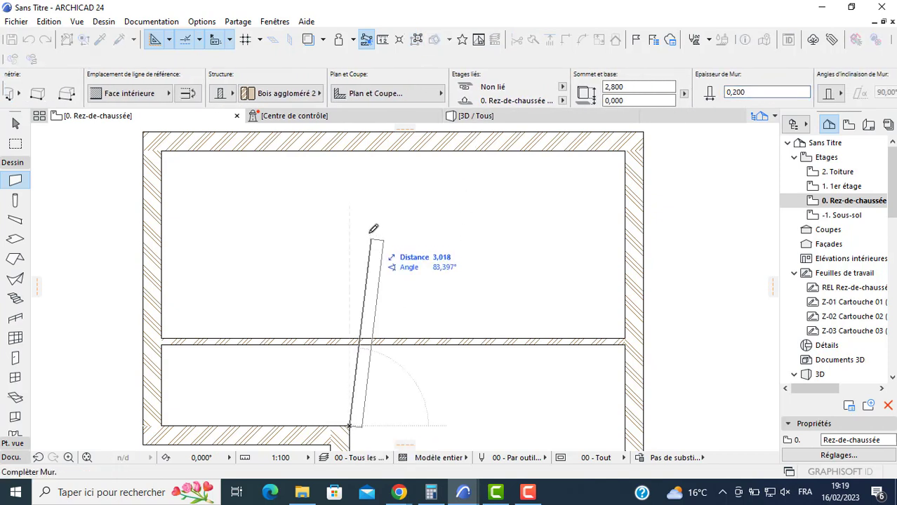
type("4,400")
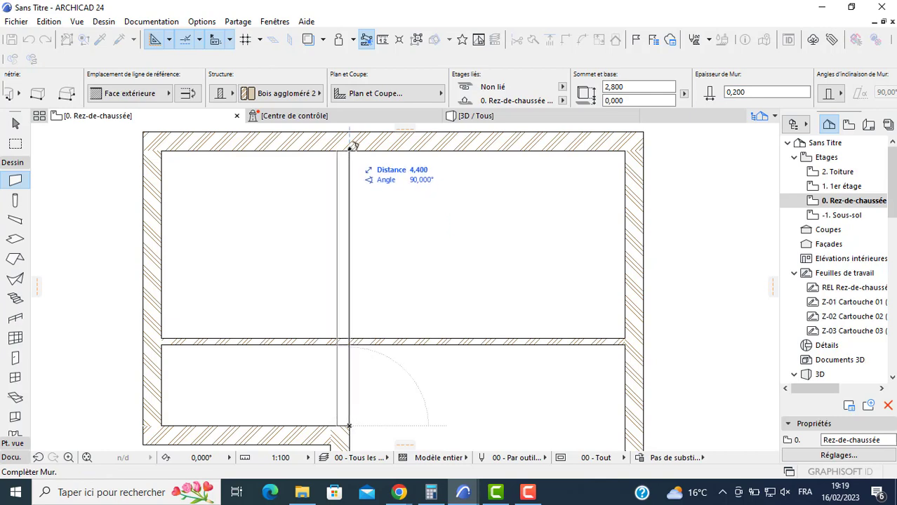
key("Return")
scroll(366, 295, "up", 3)
middle_click_drag(366, 296, 369, 291)
key("Escape")
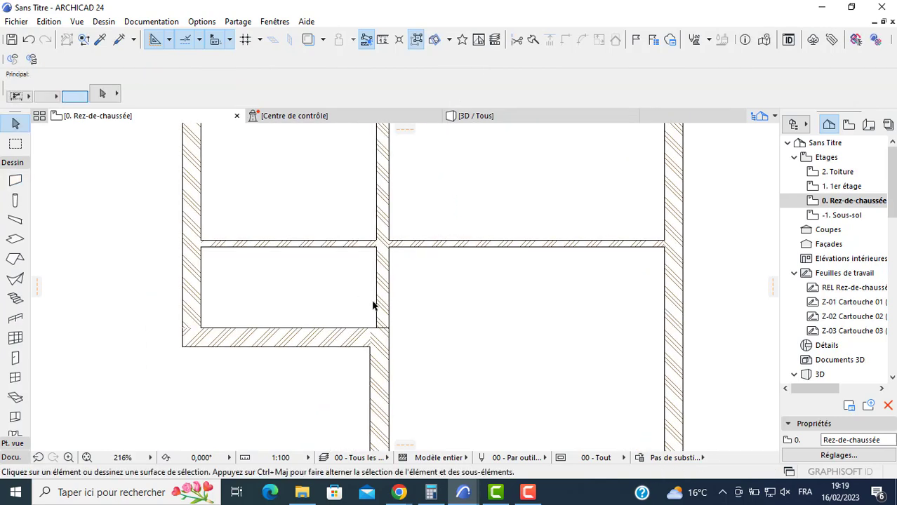
- Join the vertical partition and the short horizontal exterior wall at the inner corner with the Intersect command
left_click(382, 304)
left_click(342, 336, "shift")
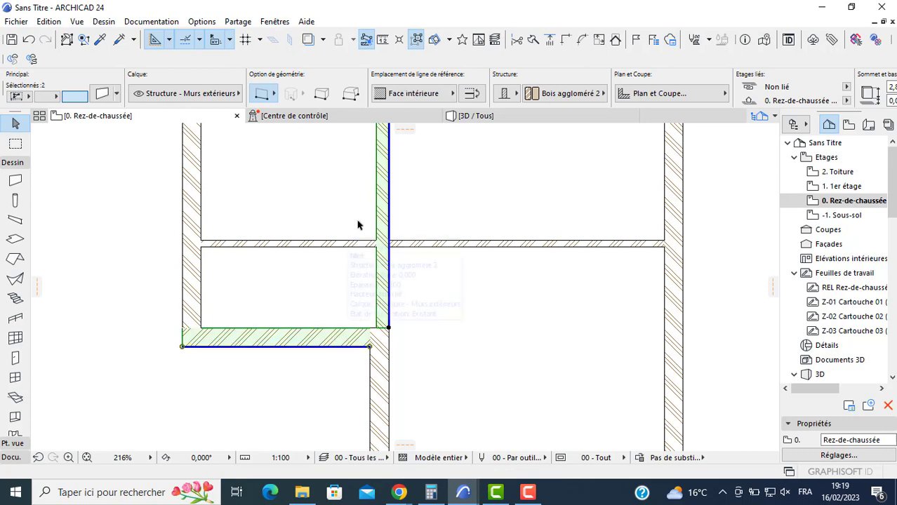
left_click(566, 40)
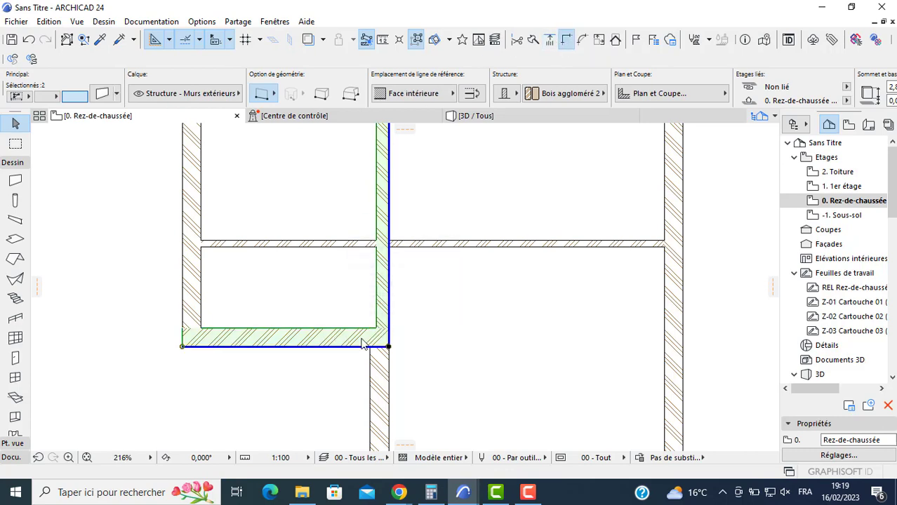
key("Escape")
scroll(388, 282, "down", 4)
middle_click_drag(427, 280, 399, 292)
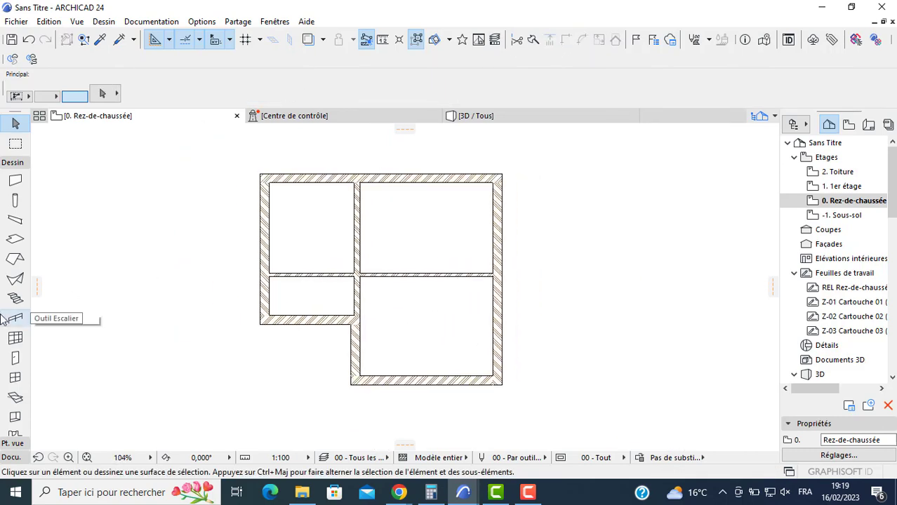
- Place four 0.9 × 2.1 m doors: in the short horizontal exterior wall, both halves of the thin partition and the lower vertical partition
left_click(16, 358)
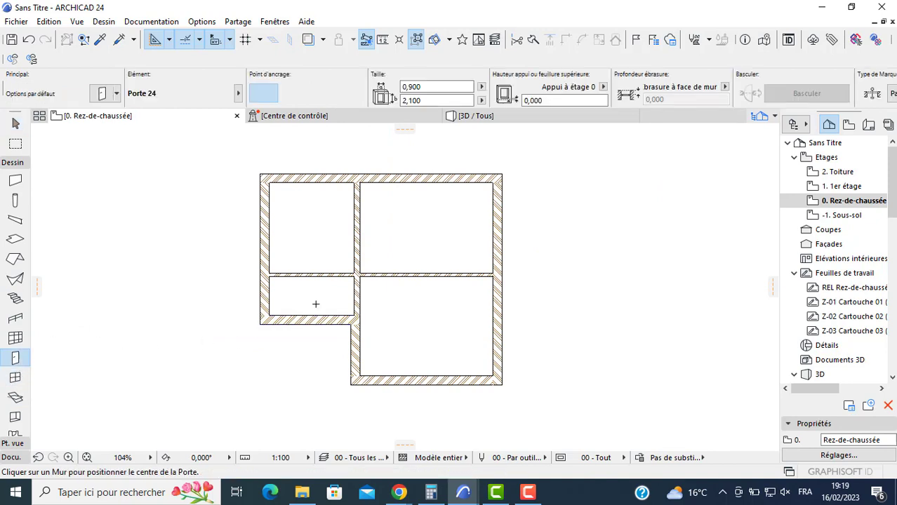
left_click(322, 318)
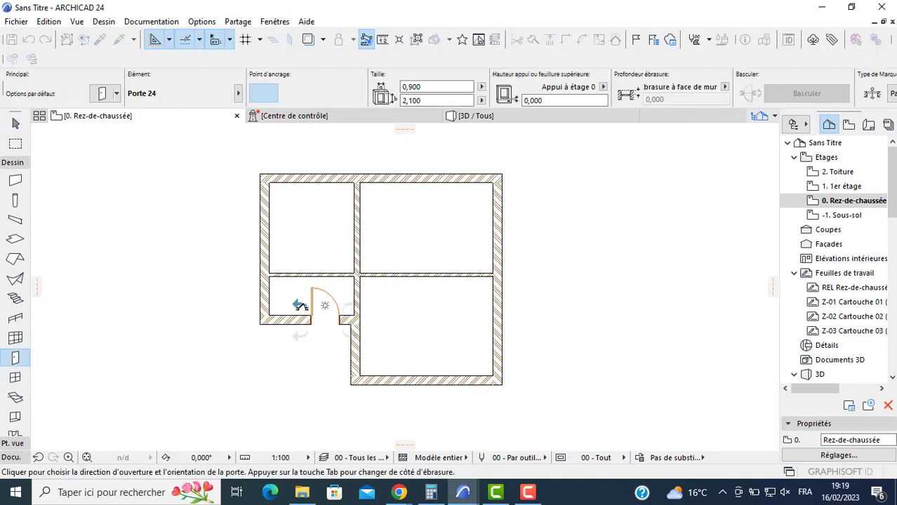
left_click(335, 275)
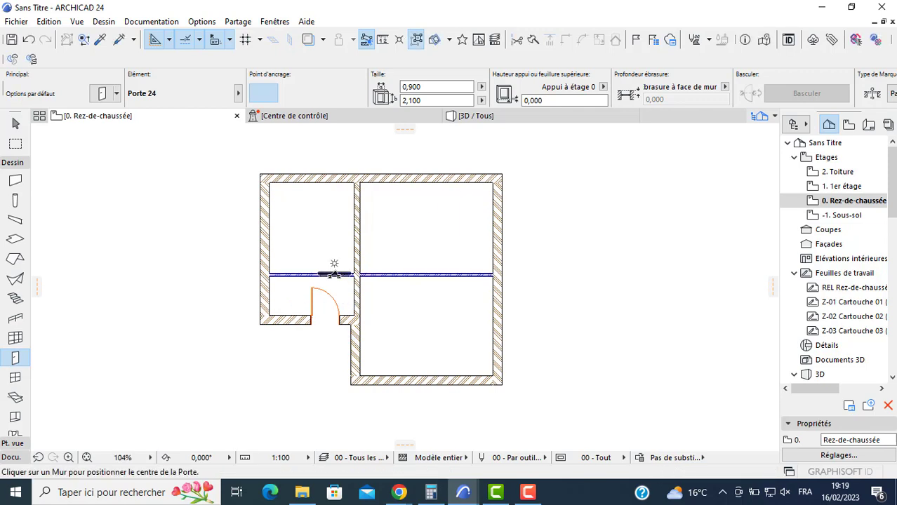
left_click(344, 252)
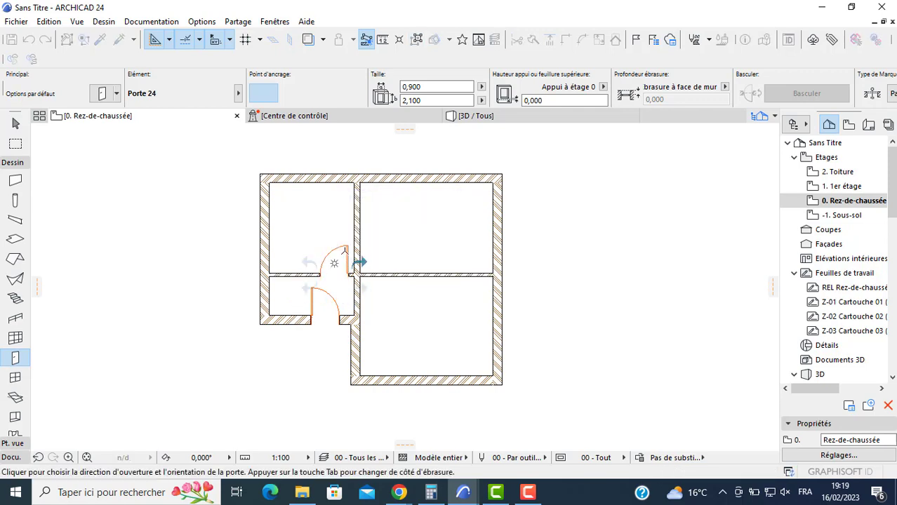
left_click(362, 294)
left_click(366, 282)
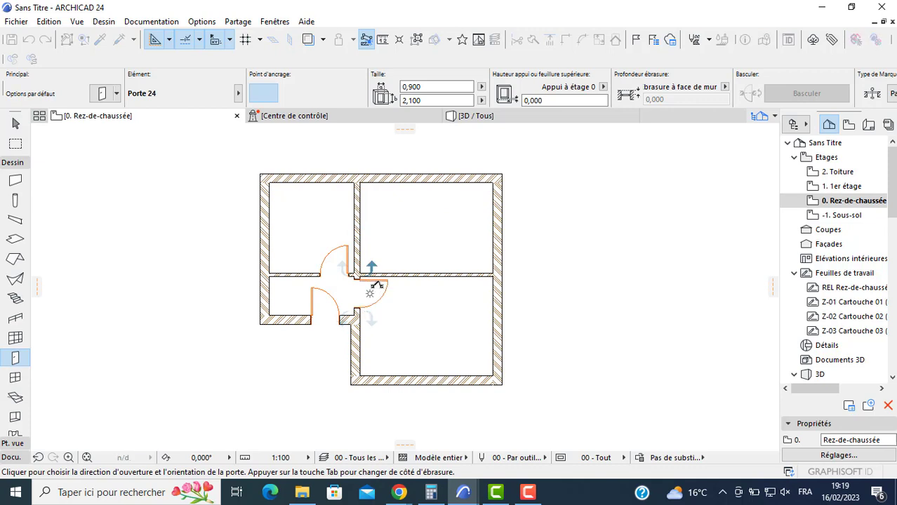
left_click(420, 276)
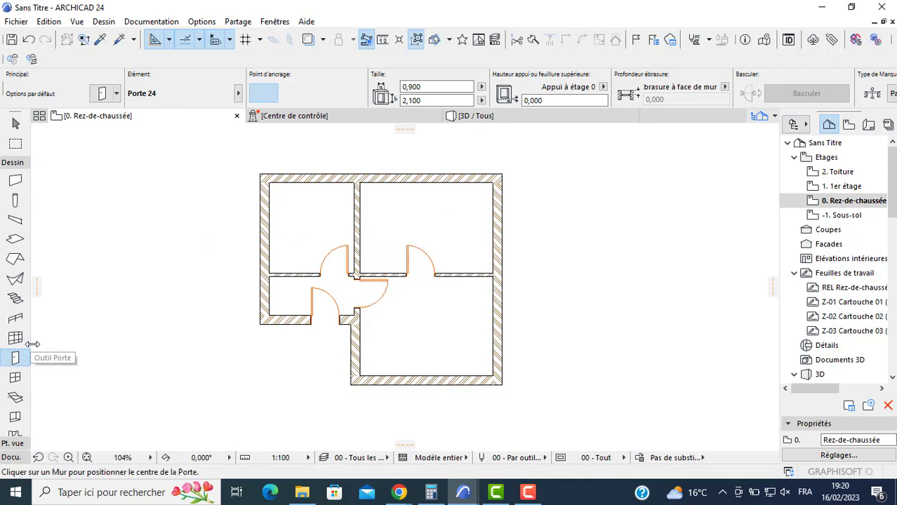
- Place three windows 2 m wide and 1.5 m high, two in the upper exterior wall and one in the lower one
left_click(16, 377)
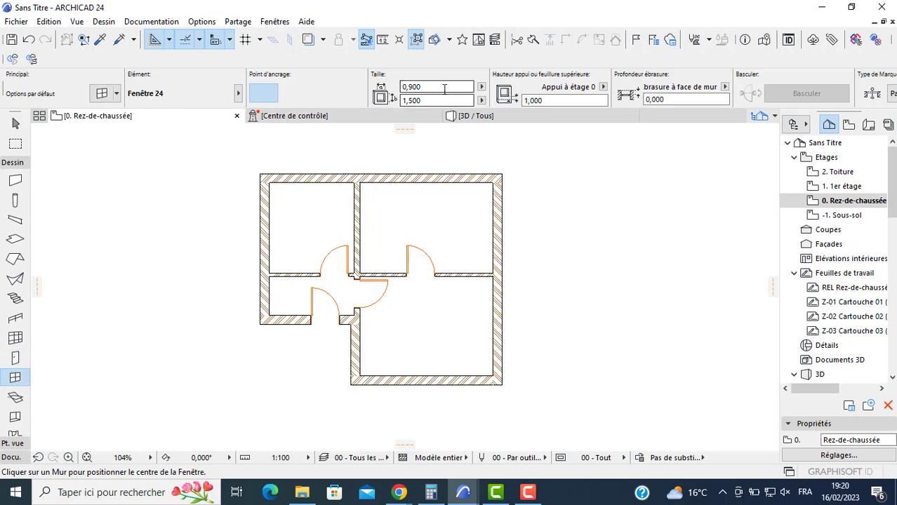
left_click_drag(444, 88, 348, 101)
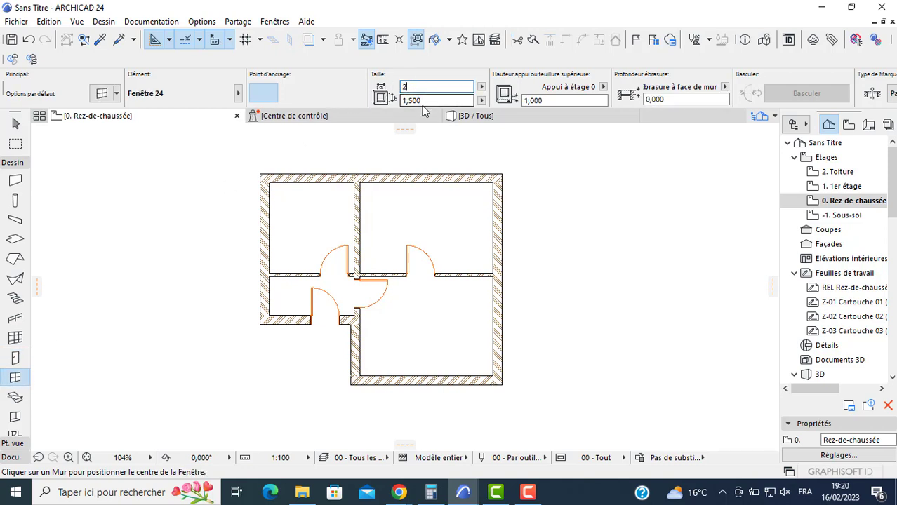
left_click(419, 183)
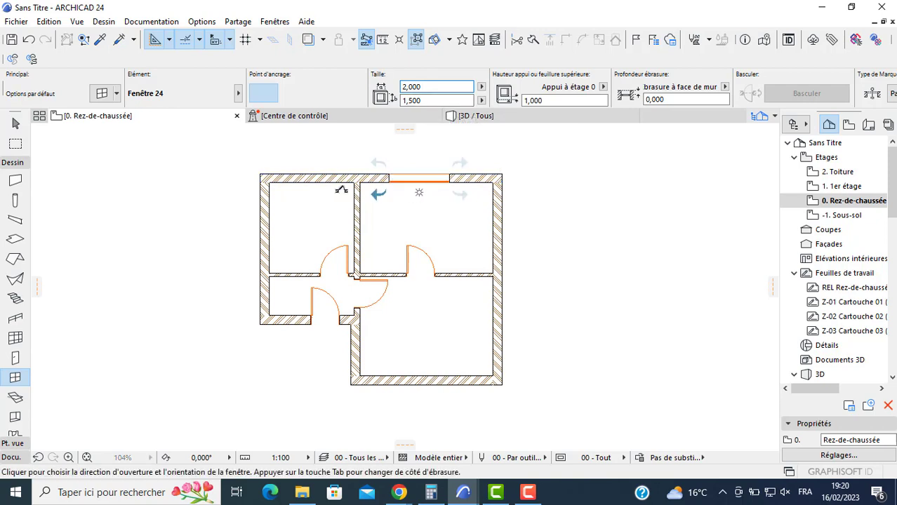
left_click(312, 215)
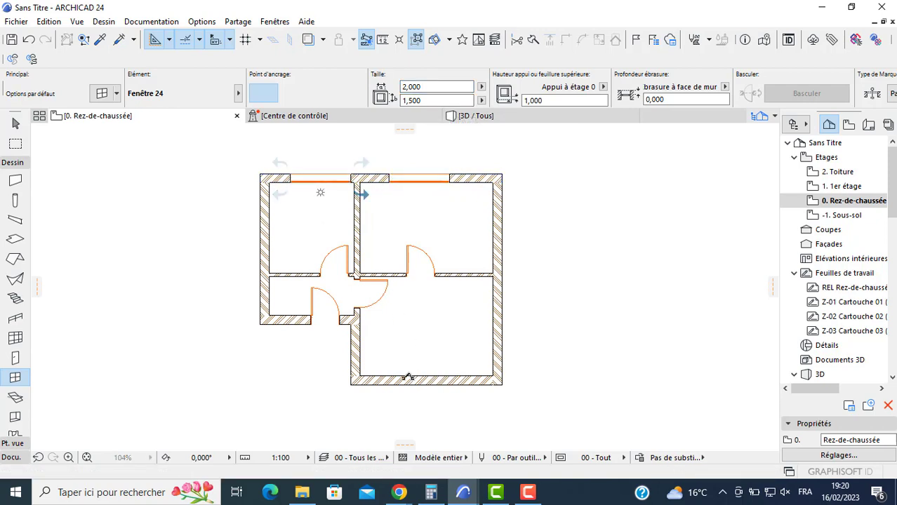
left_click(427, 379)
left_click(399, 280)
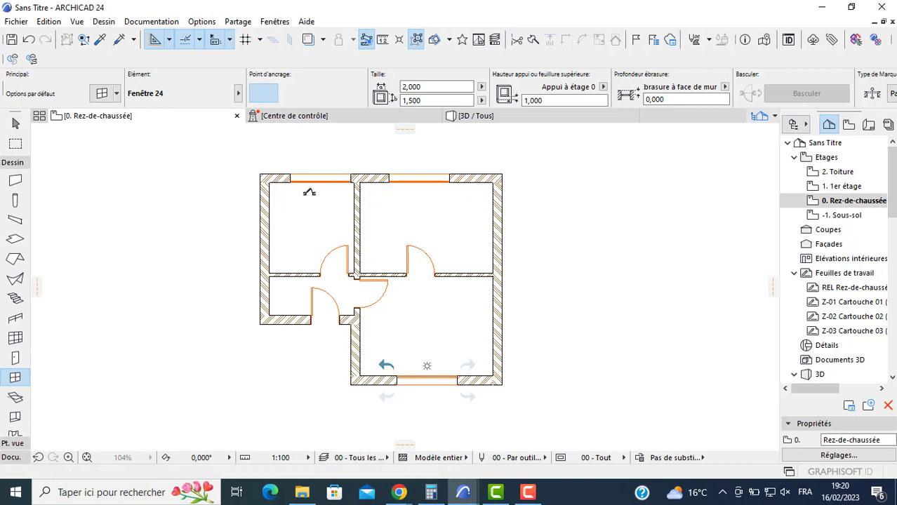
- Set the width of the window in the upper-left room to 0.9 m
left_click(295, 182, "shift")
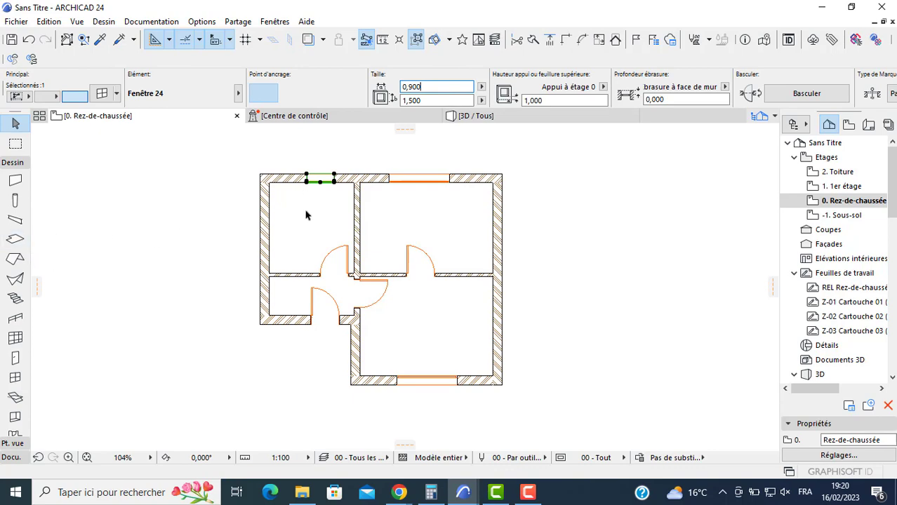
scroll(305, 211, "up", 2)
left_click(87, 327)
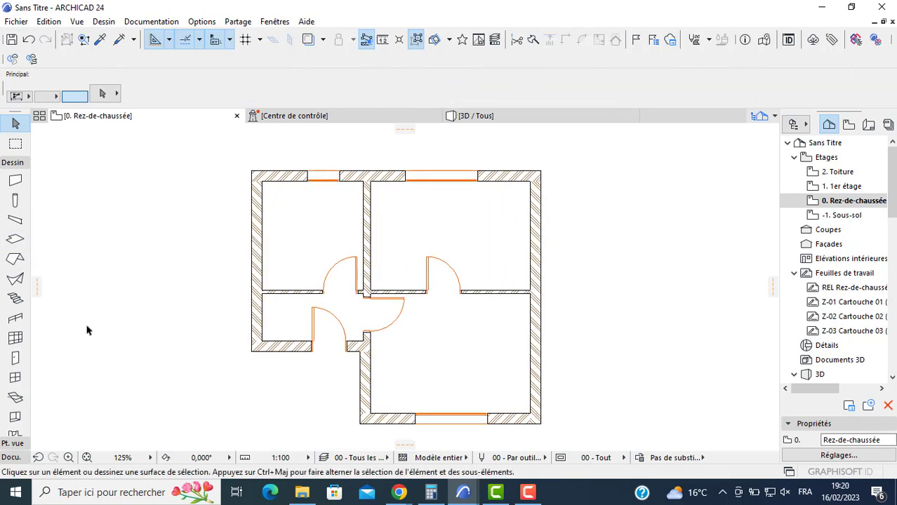
- Draw a small circle in the empty area below and left of the building
left_click(11, 457)
left_click(15, 405)
middle_click_drag(181, 416, 253, 327)
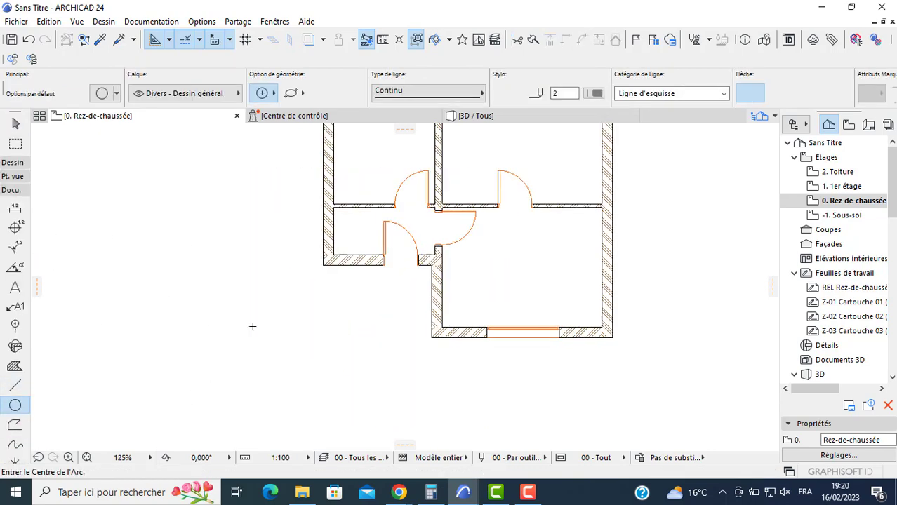
left_click(208, 356)
scroll(209, 355, "up", 1)
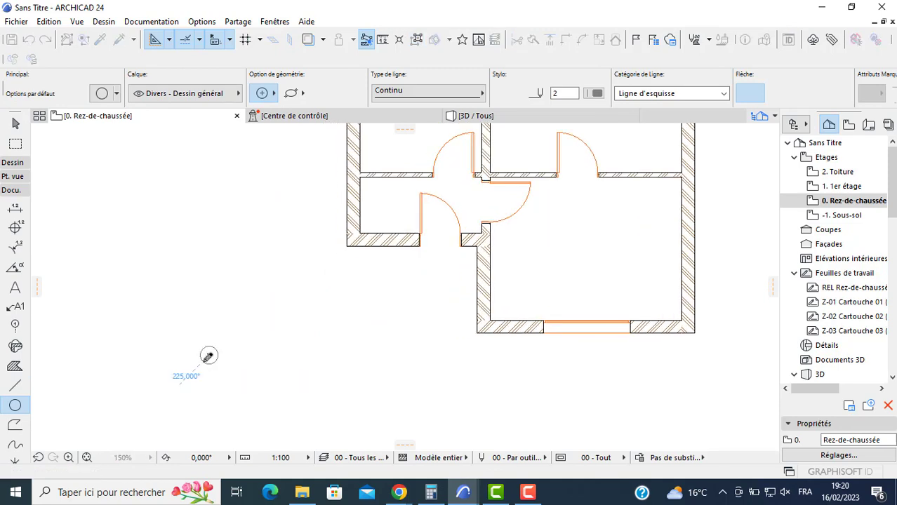
key("Escape")
- Draw two connected lines from the circle's top point, a long one slanting up and a short one slanting down to the right
left_click(15, 385)
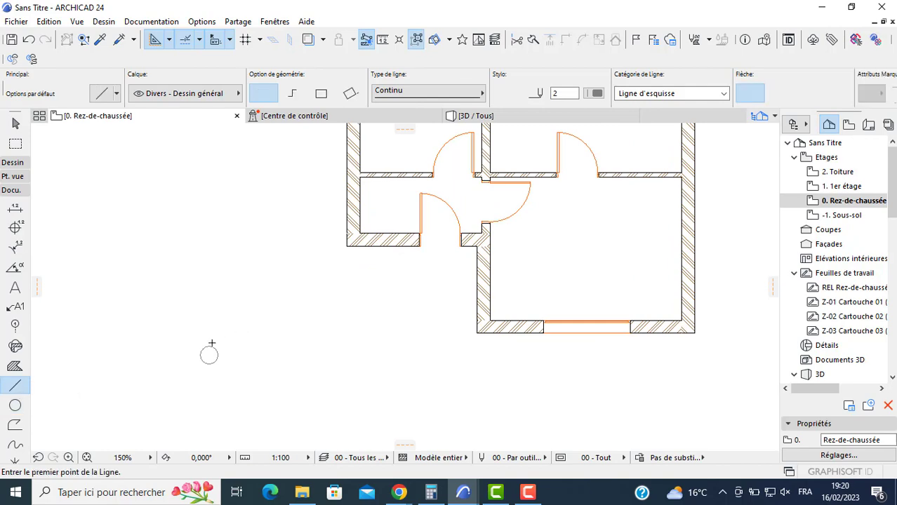
scroll(211, 349, "up", 2)
left_click(223, 346)
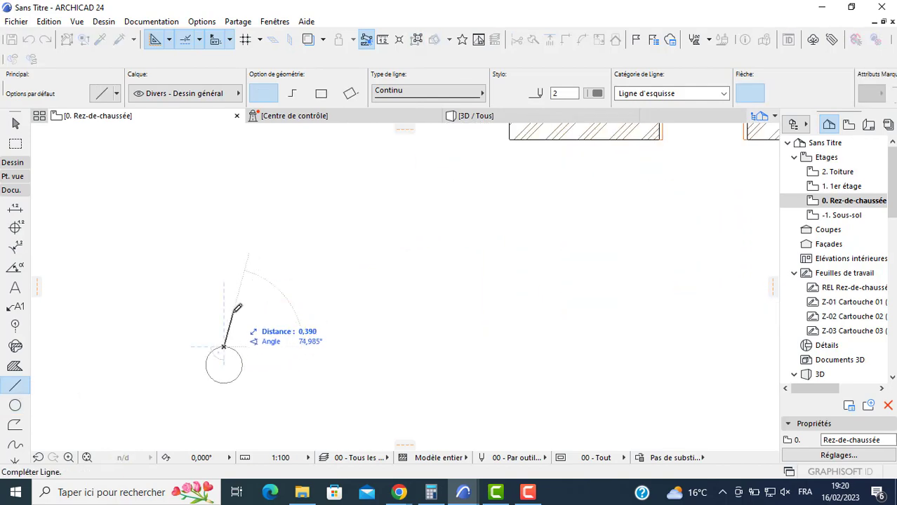
left_click(235, 316)
left_click(236, 315)
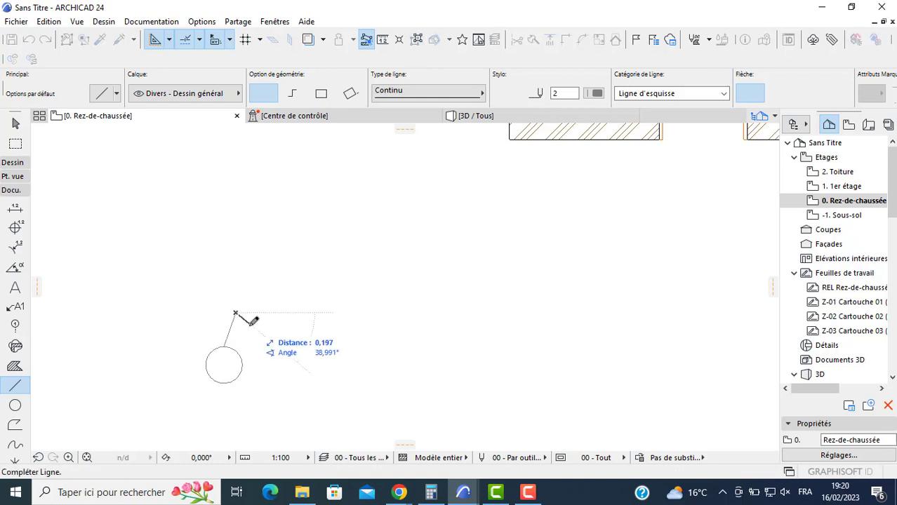
left_click(249, 326)
middle_click_drag(255, 364, 256, 351)
key("Escape")
- Select the circle and both lines together and group them
left_click(247, 300)
left_click(179, 382)
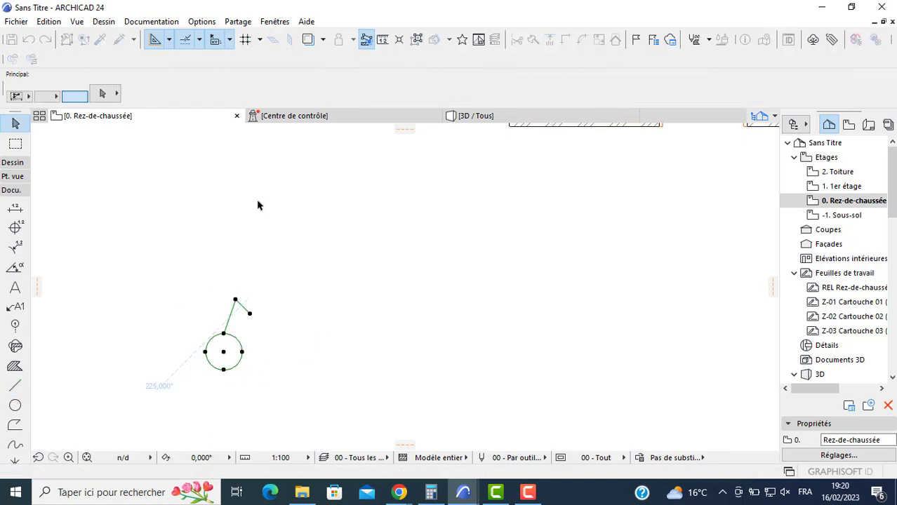
left_click(49, 22)
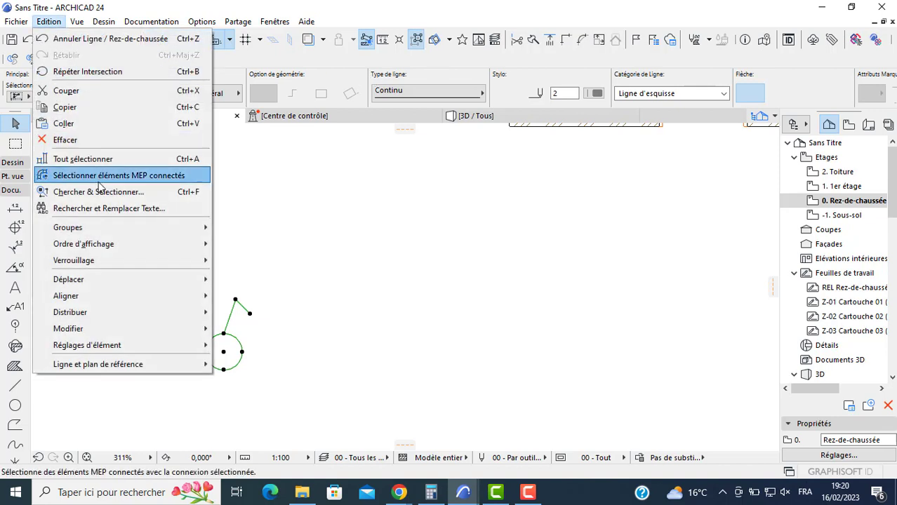
mouse_move(172, 229)
left_click(243, 228)
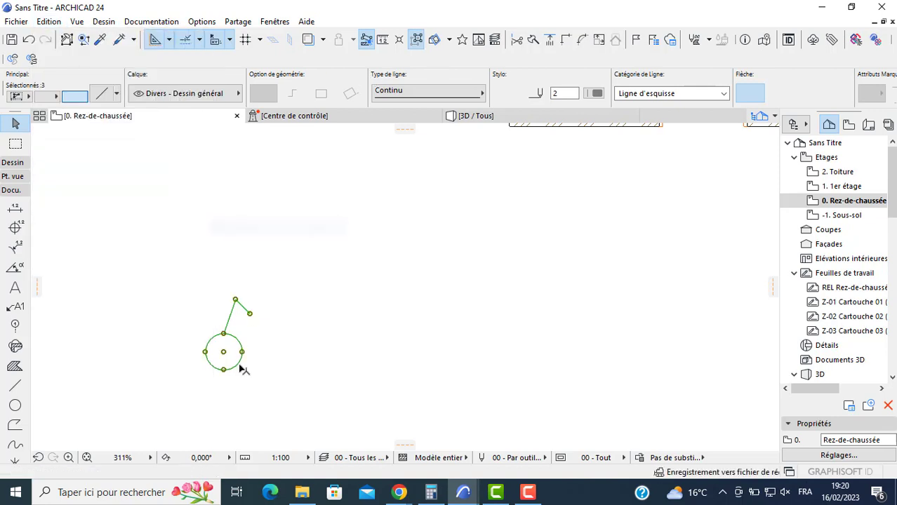
- Check the grouping by selecting the circle and the attached lines one at a time
left_click(235, 346)
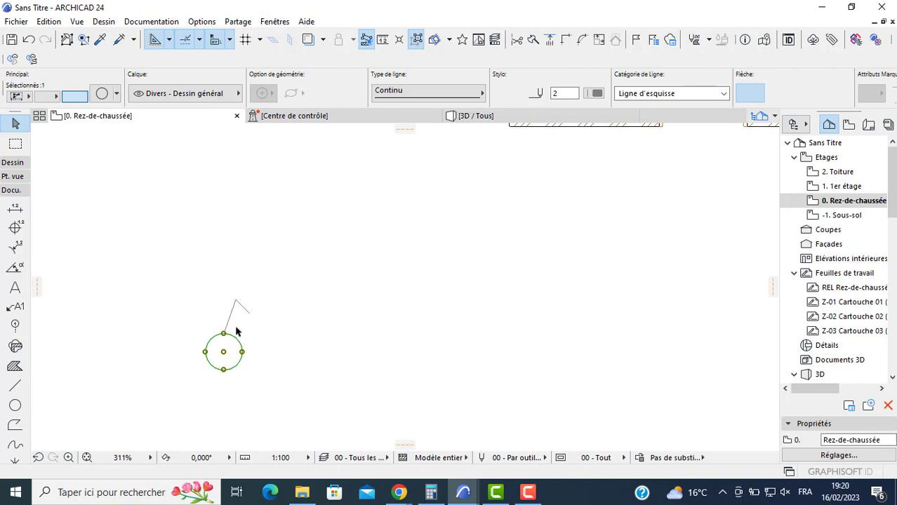
key("Escape")
left_click(234, 344)
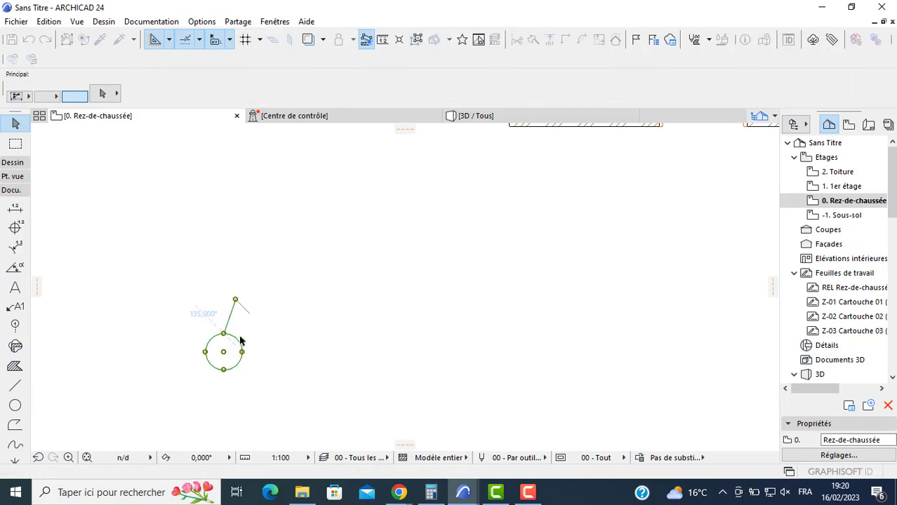
key("Escape")
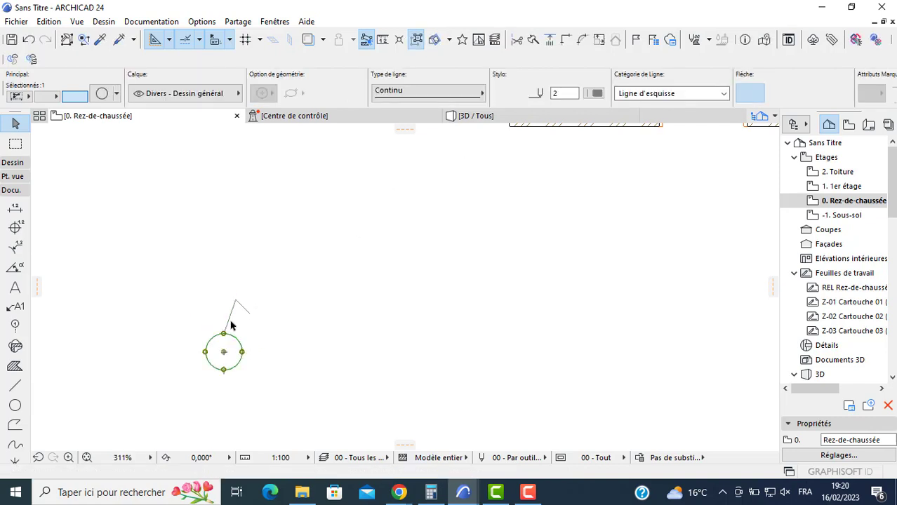
left_click(229, 320)
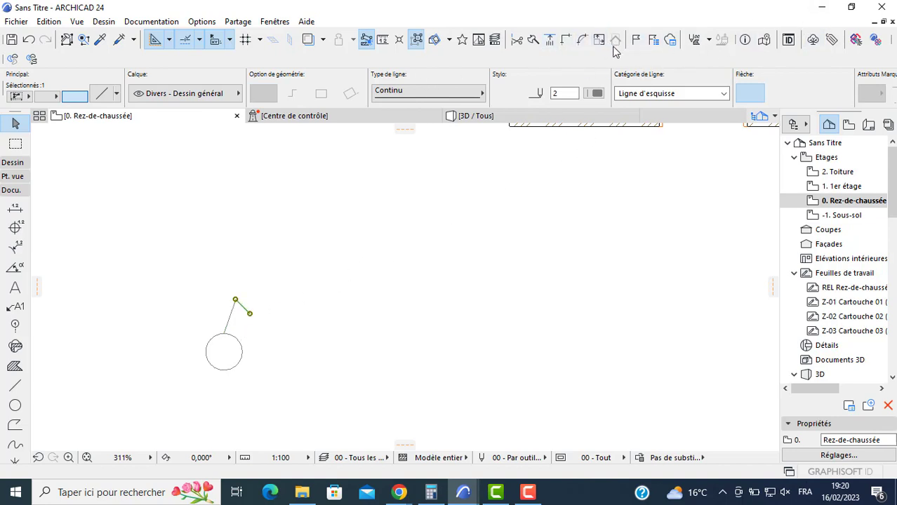
- Turn off Suspend Groups and select the circle together with its attached lines as one group
left_click(417, 41)
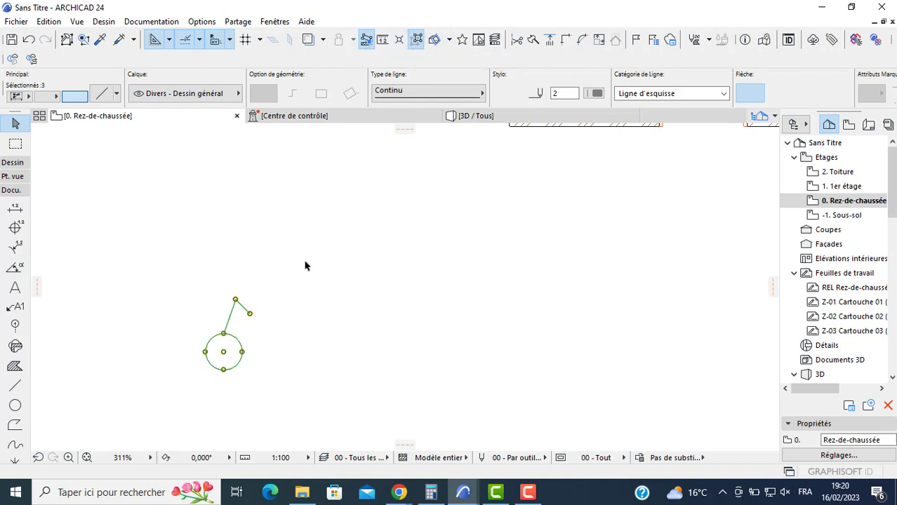
left_click(247, 349)
left_click(240, 347)
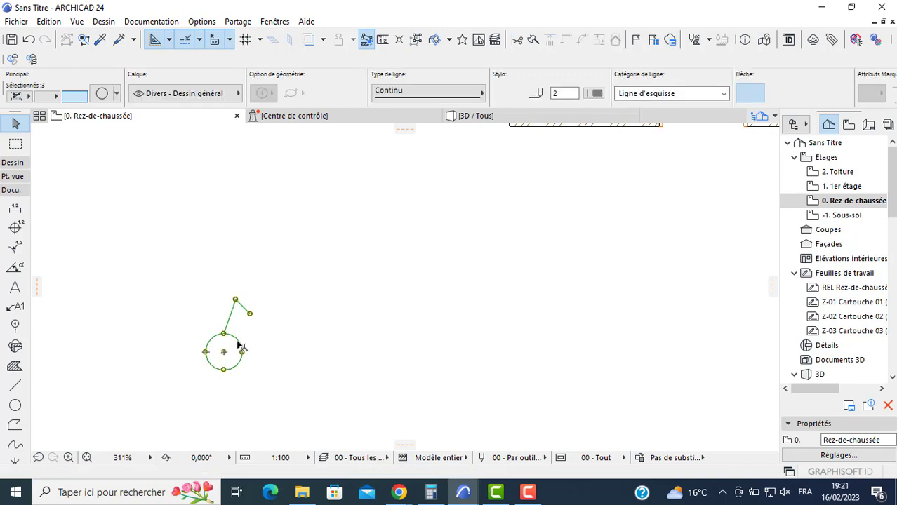
left_click(15, 405)
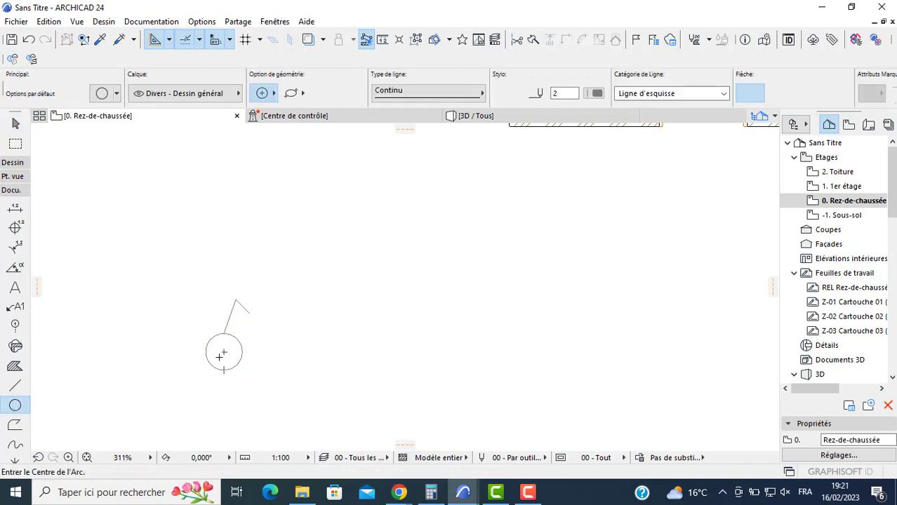
left_click(225, 352)
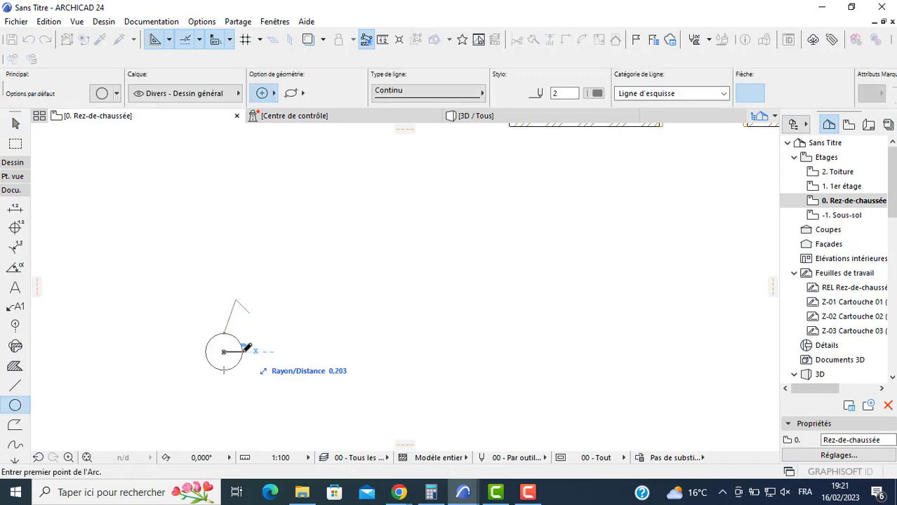
left_click(243, 348)
left_click(243, 349)
left_click(336, 350)
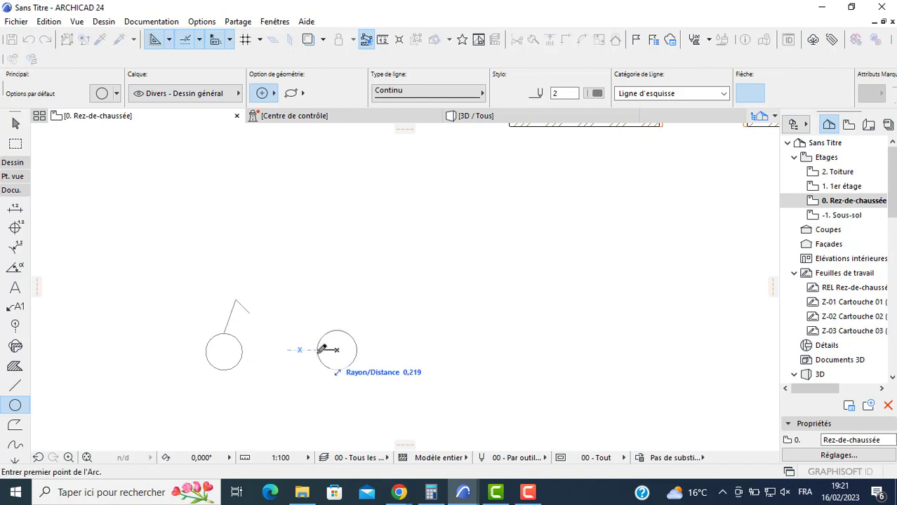
key("Escape")
key("Escape")
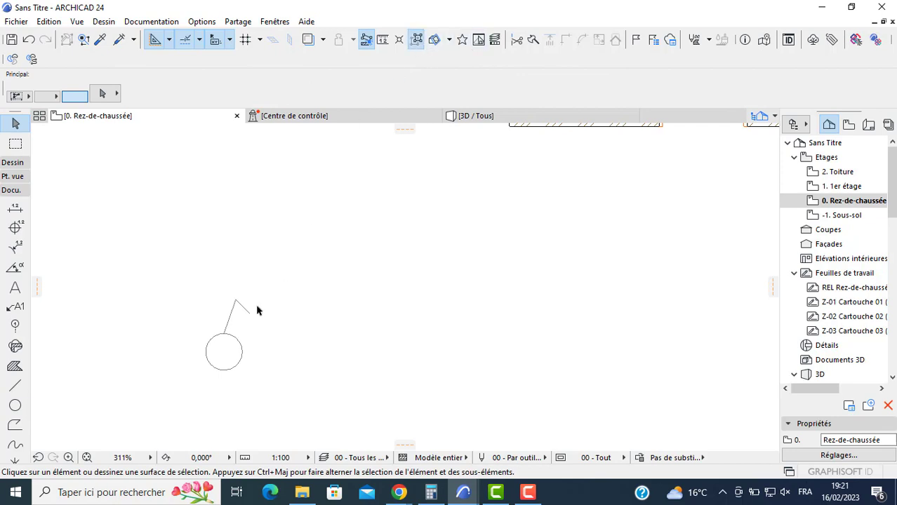
- Make four copies of the circle alone, two beside it on the same level and two higher up to the right
left_click(226, 351)
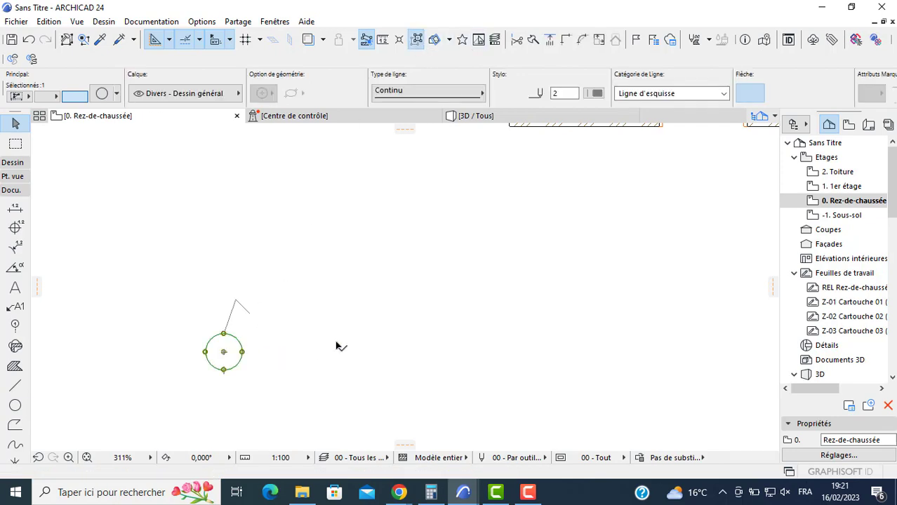
left_click(223, 352)
key("ctrl+alt")
left_click(316, 354)
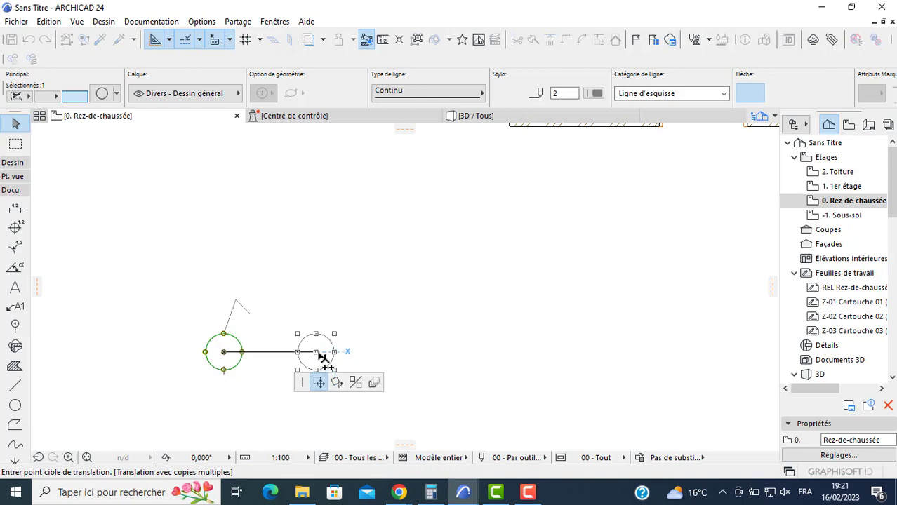
left_click(386, 354)
left_click(360, 293)
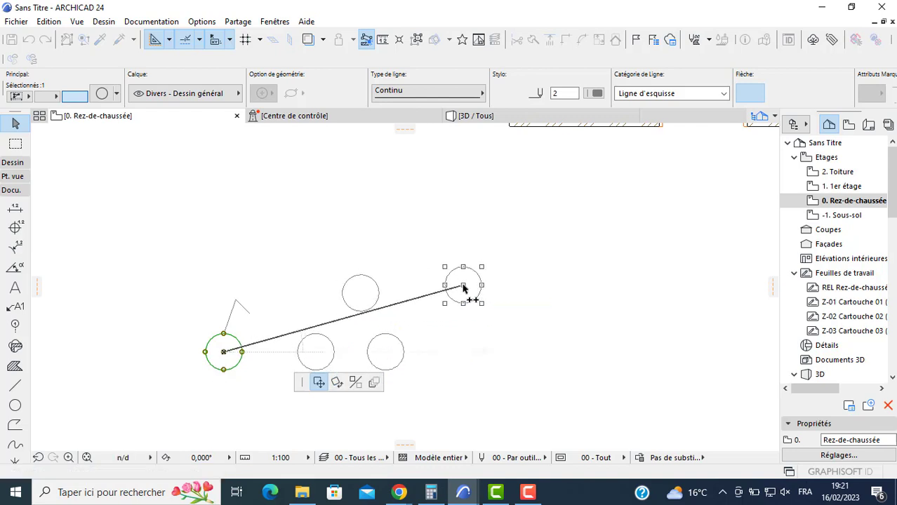
left_click(462, 285)
key("Escape")
key("Escape")
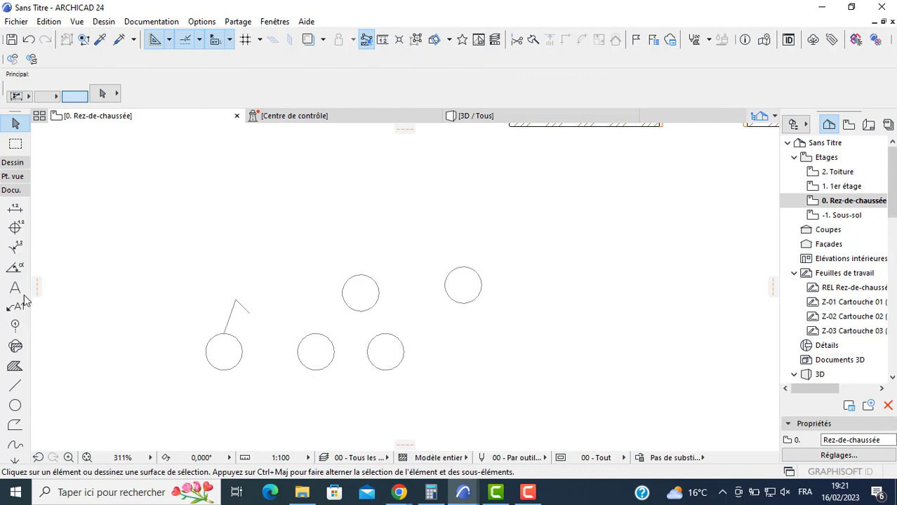
- Draw two crossing diagonal lines inside the first circle copy on the same level as the original
left_click(15, 385)
scroll(326, 327, "up", 3)
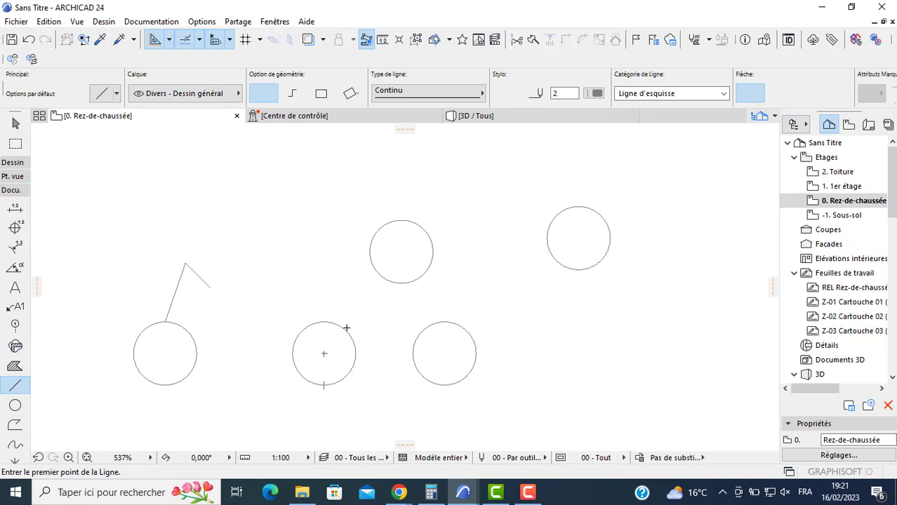
left_click(343, 330)
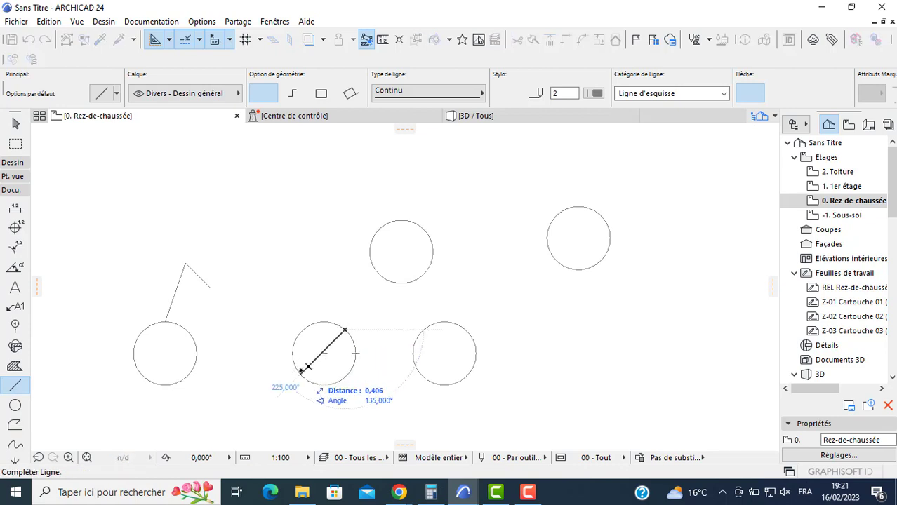
left_click(302, 370)
left_click(298, 338)
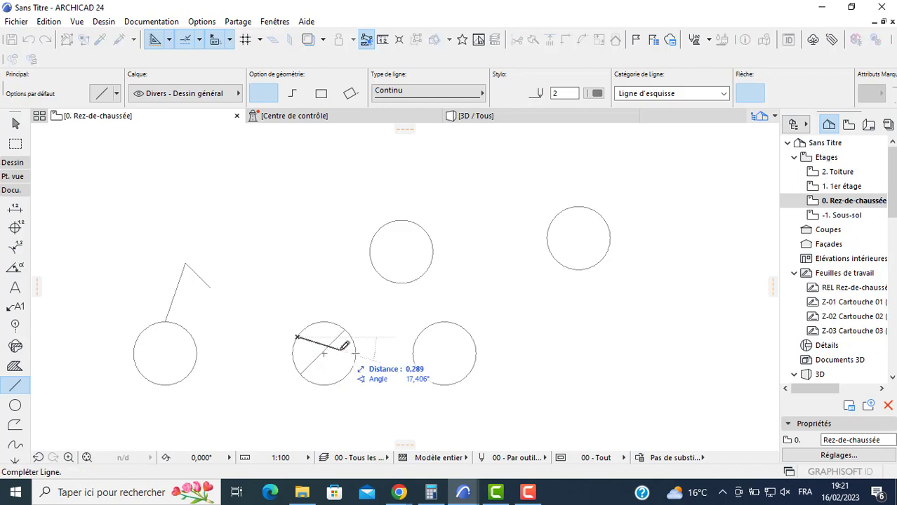
left_click(353, 366)
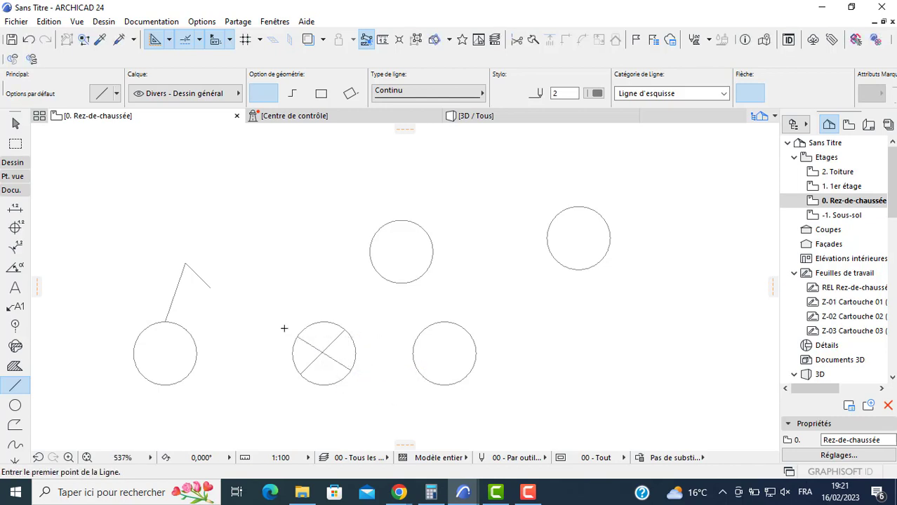
- Add a text block reading "TV" over the plain circle to the right of the crossed one
left_click(15, 287)
scroll(405, 363, "up", 1)
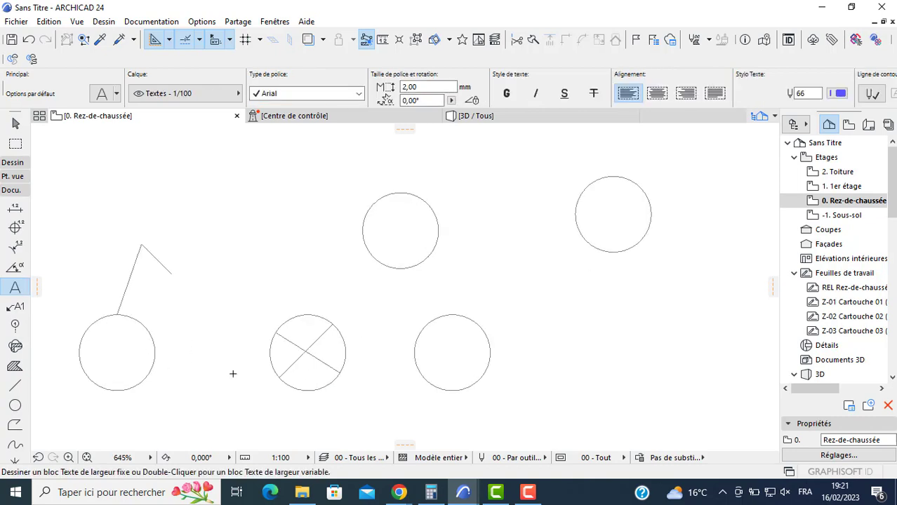
left_click(430, 365)
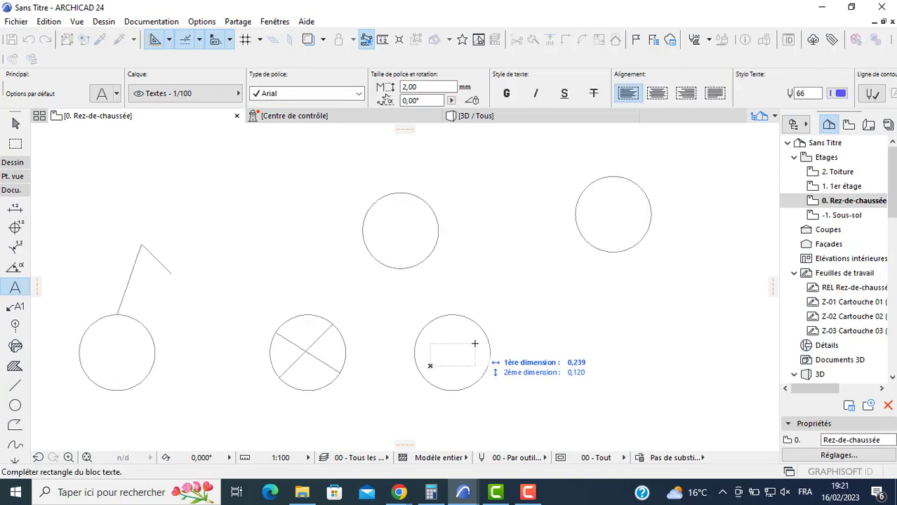
left_click(475, 343)
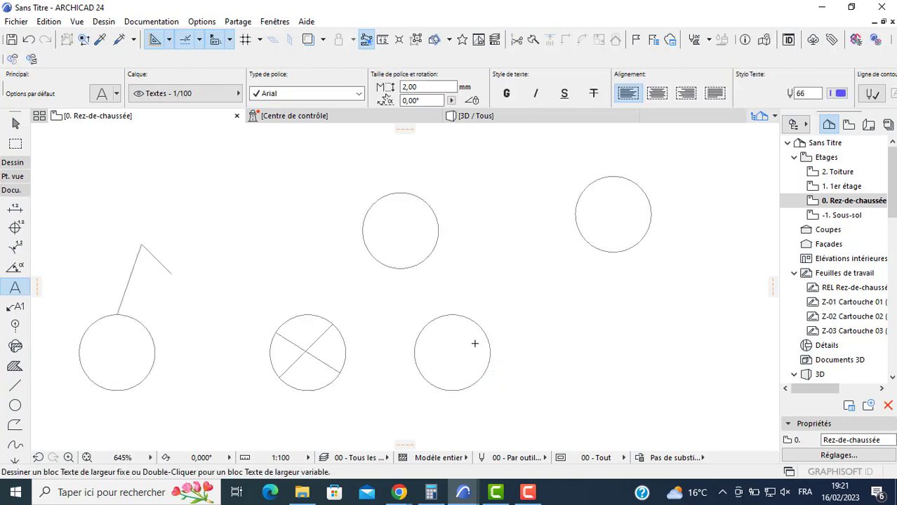
left_click(428, 365)
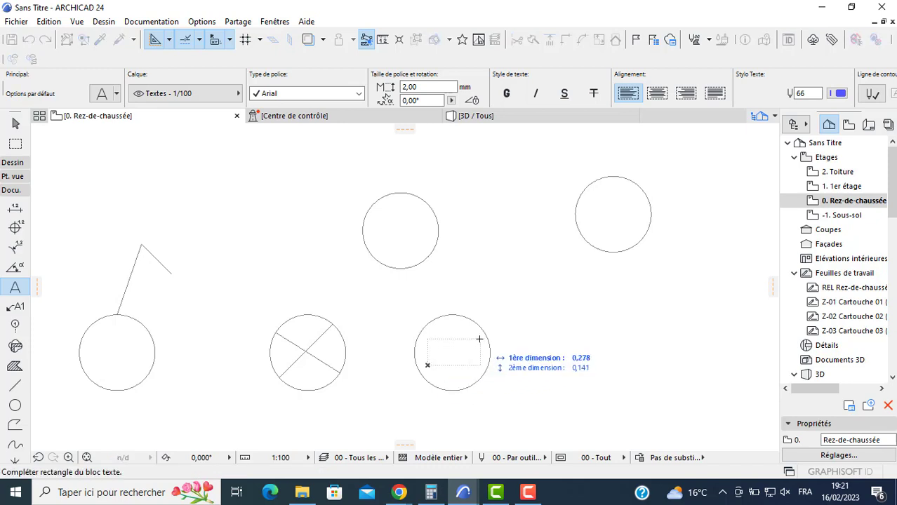
left_click(480, 340)
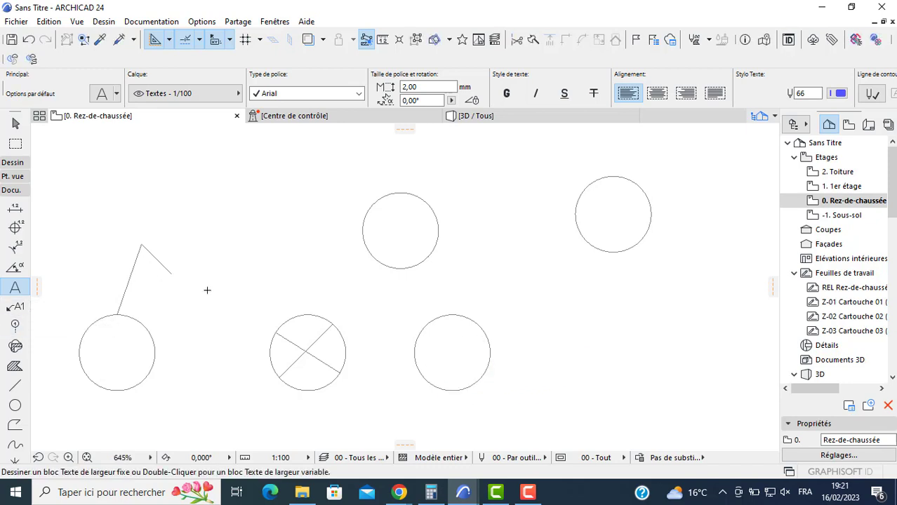
scroll(453, 341, "up", 3)
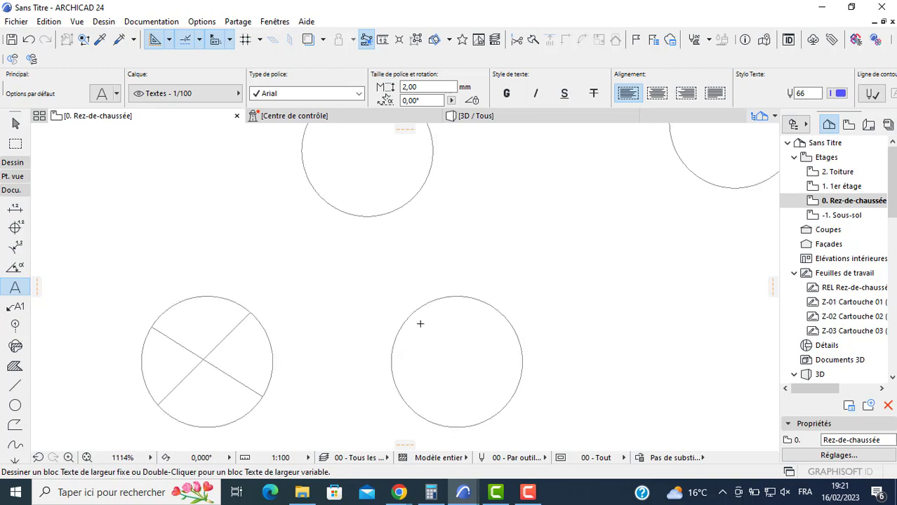
left_click(420, 323)
left_click(674, 403)
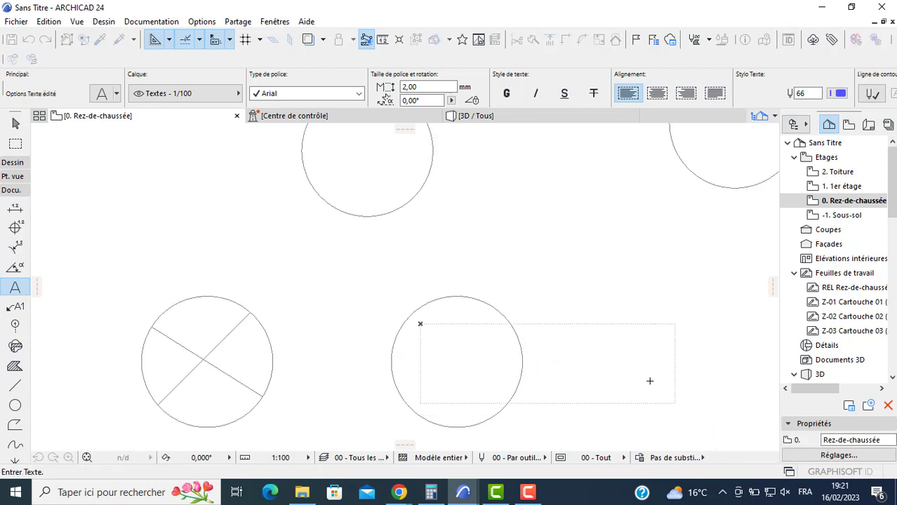
type("T")
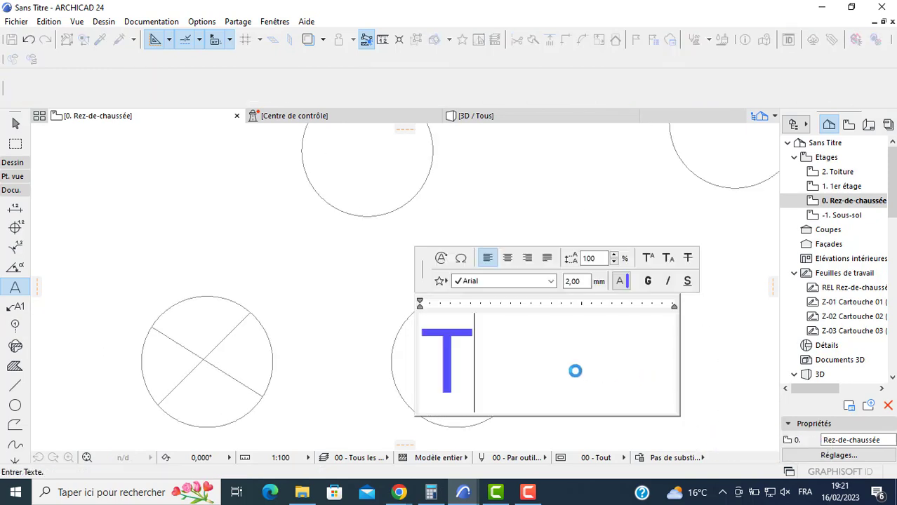
type("V")
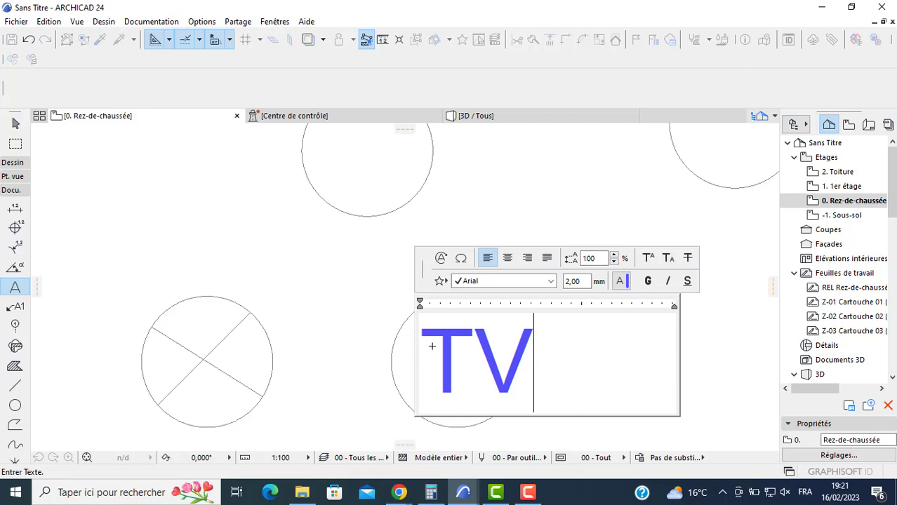
key("Escape")
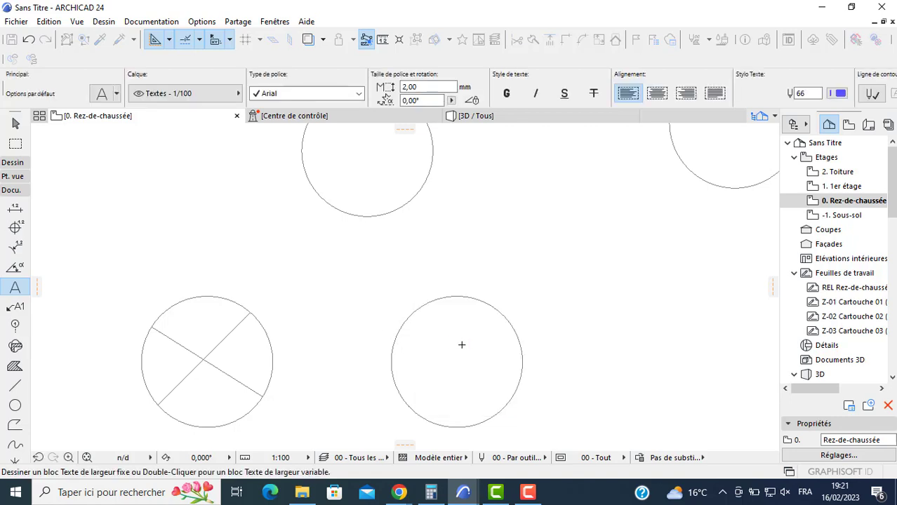
- Move the "TV" text slightly left so its letters sit inside the circle
scroll(462, 344, "down", 2)
key("Escape")
left_click(480, 352)
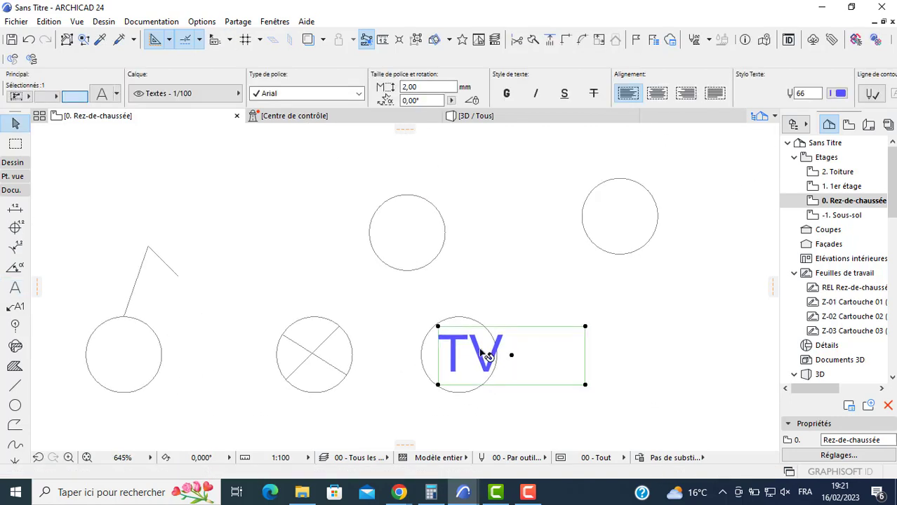
mouse_move(482, 355)
left_mouse_down()
mouse_move(468, 355)
mouse_move(477, 353)
left_mouse_up()
key("Escape")
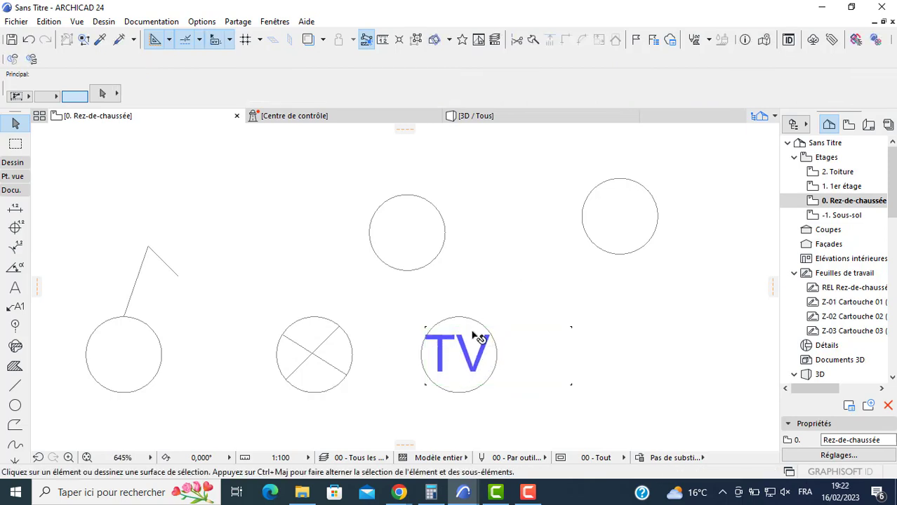
- Copy the "TV" text into each of the two upper circles
left_click(472, 353)
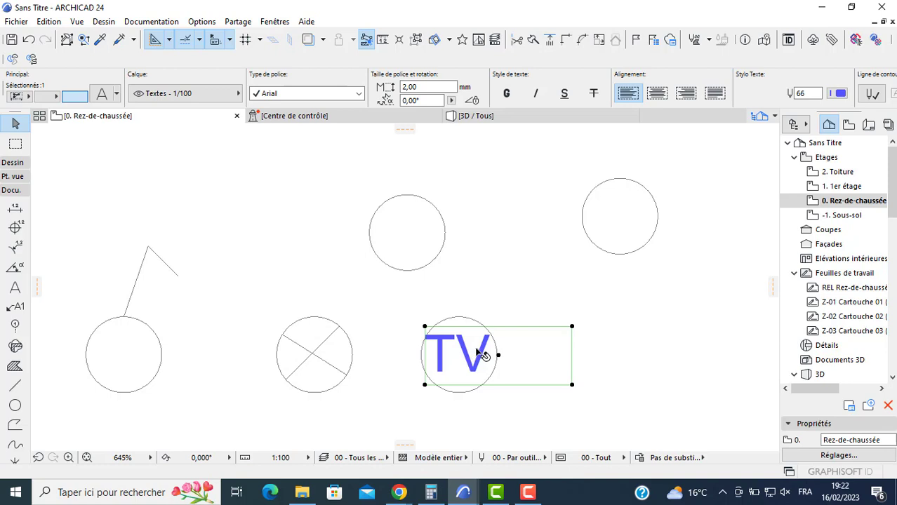
left_click_drag(499, 355, 652, 226)
key("ctrl")
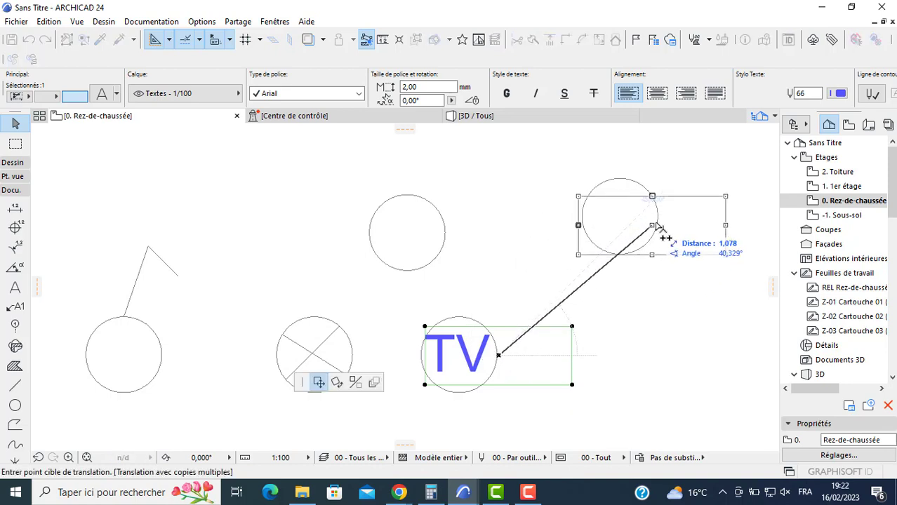
left_click(655, 224)
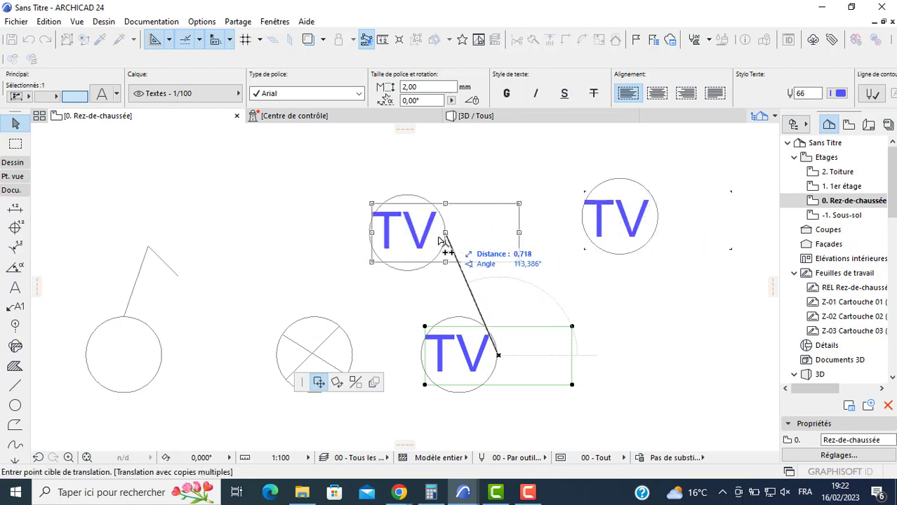
left_click(445, 235)
- Change the text in the upper circle nearer the crossed one to "Tel" and set its size to 1 mm
double_click(420, 239)
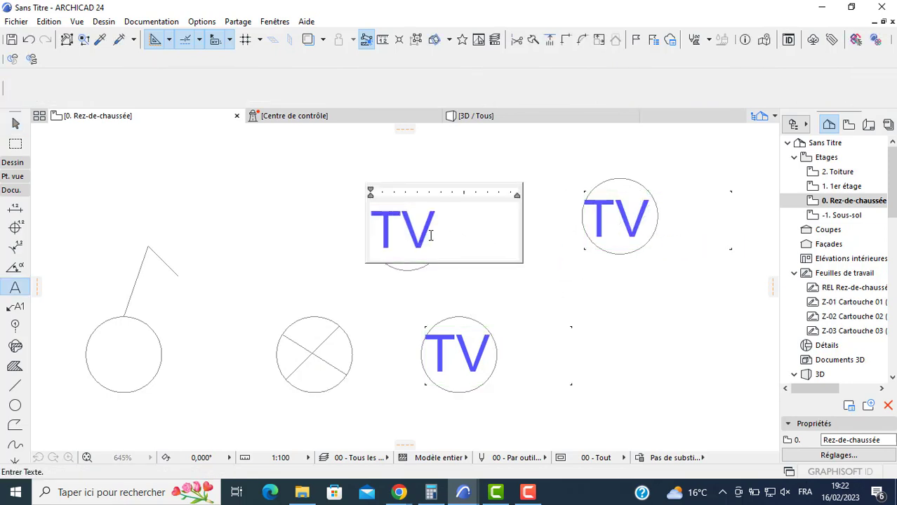
key("BackSpace")
type("el")
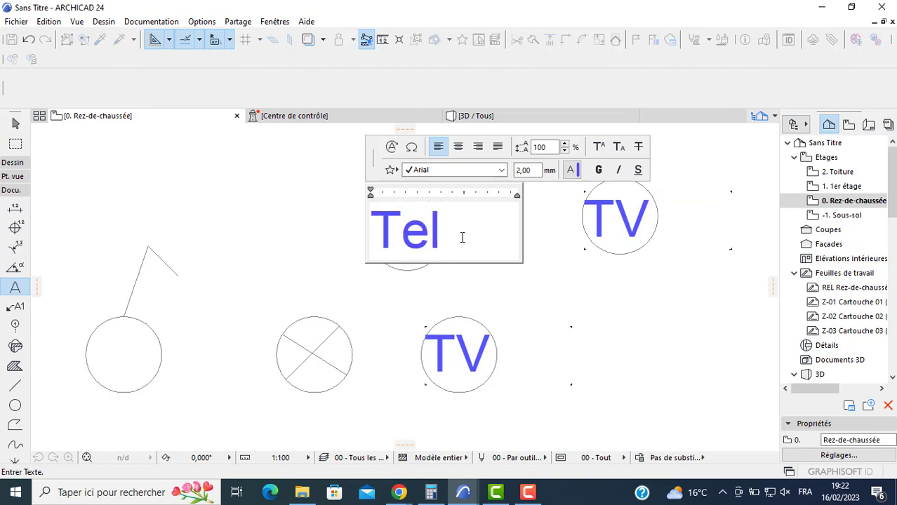
left_click_drag(462, 238, 369, 232)
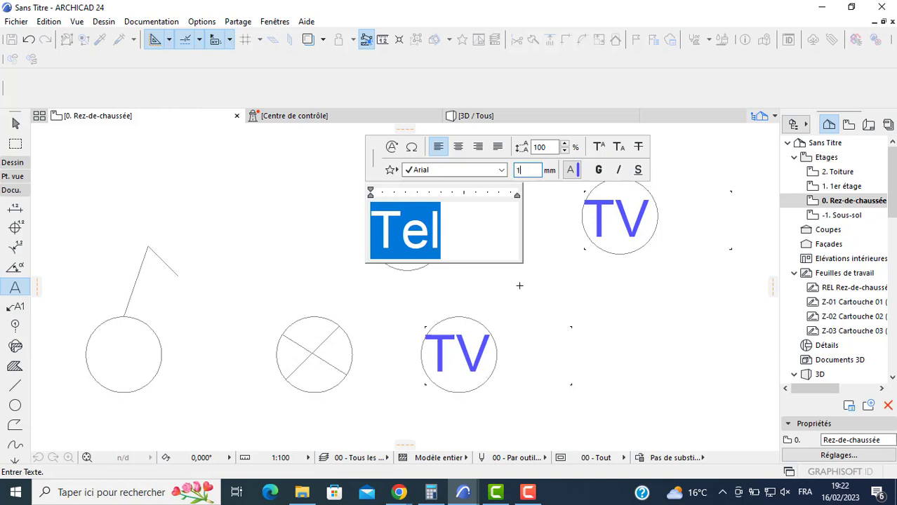
key("Return")
left_click(402, 271)
key("Escape")
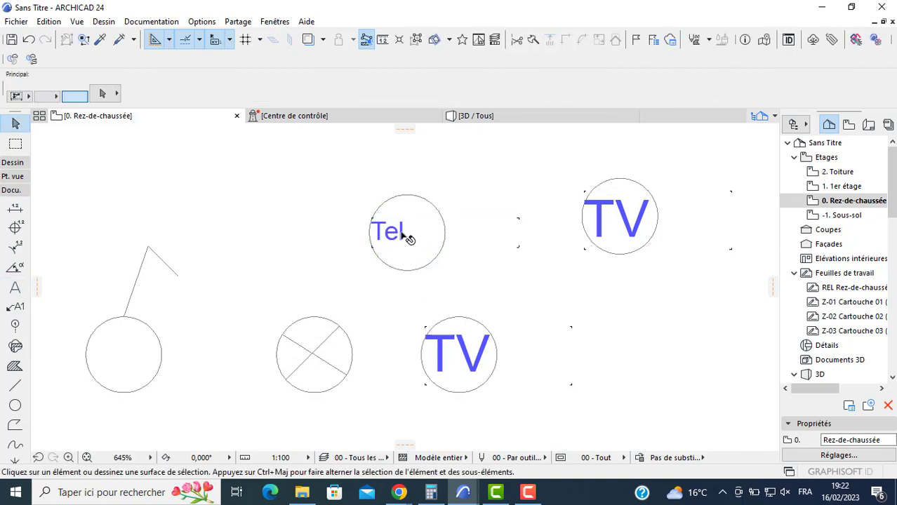
- Move the "Tel" text horizontally to the right to centre it in its circle
left_click(404, 239)
left_click(445, 233)
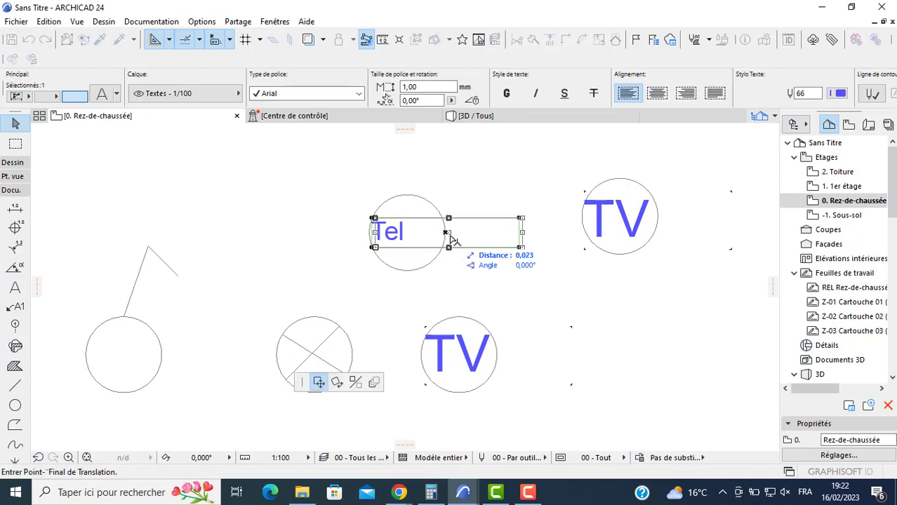
left_click(457, 238)
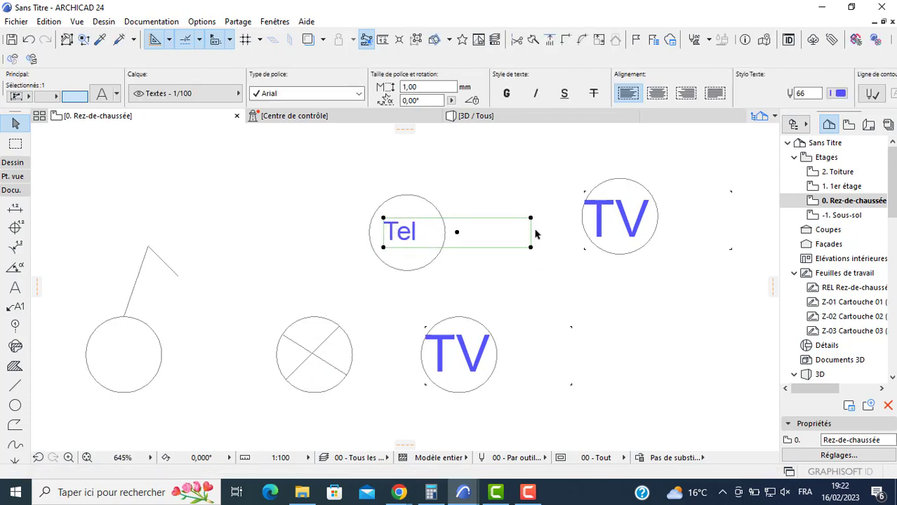
- Narrow the "Tel" text frame so that it fits inside its circle
left_click(530, 220)
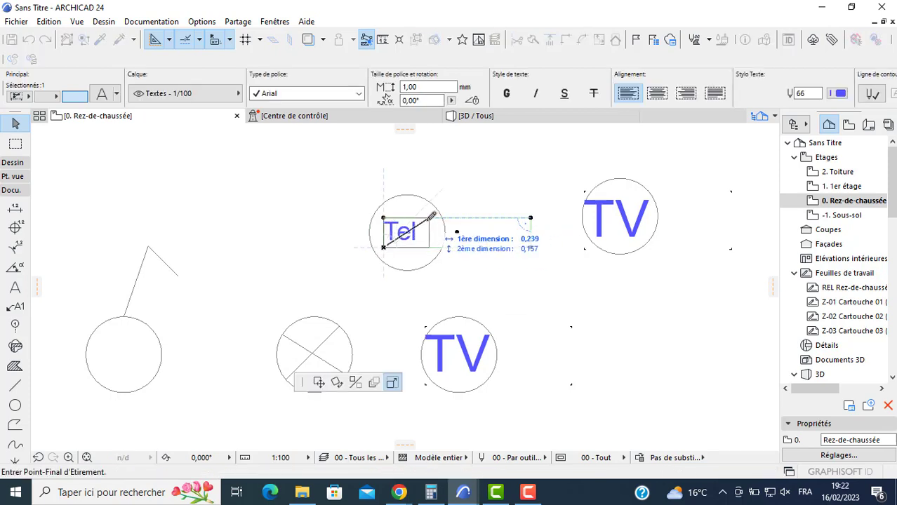
left_click(422, 218)
- Set the size of the "TV" text in the lower circle beside the crossed one to 1 mm
left_click(466, 355)
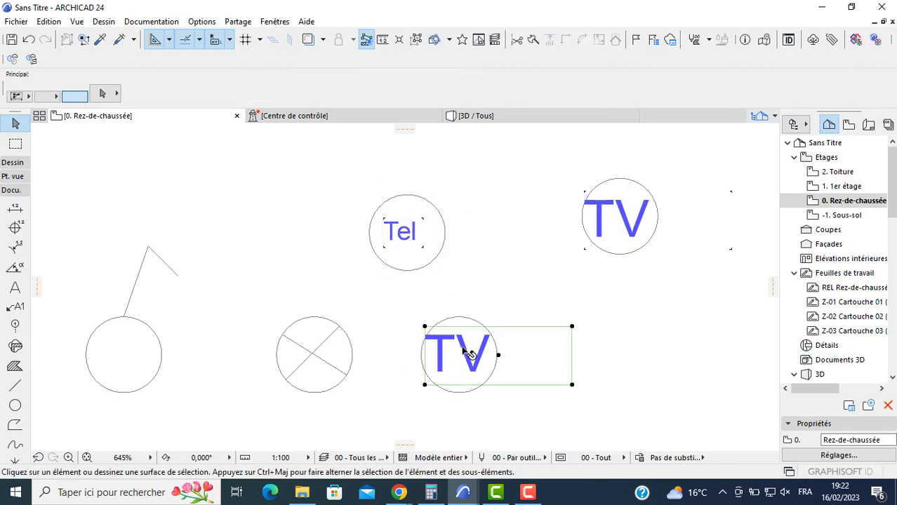
double_click(497, 348)
left_click_drag(500, 349, 467, 331)
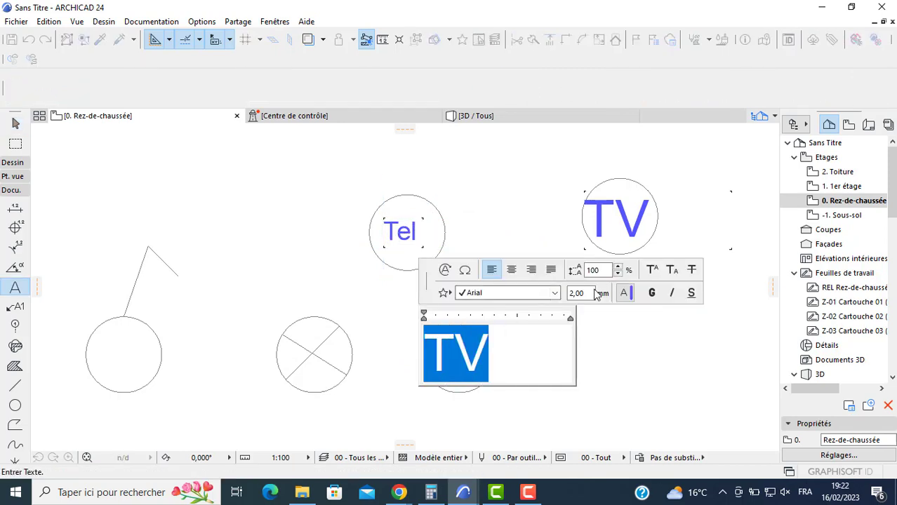
key("Return")
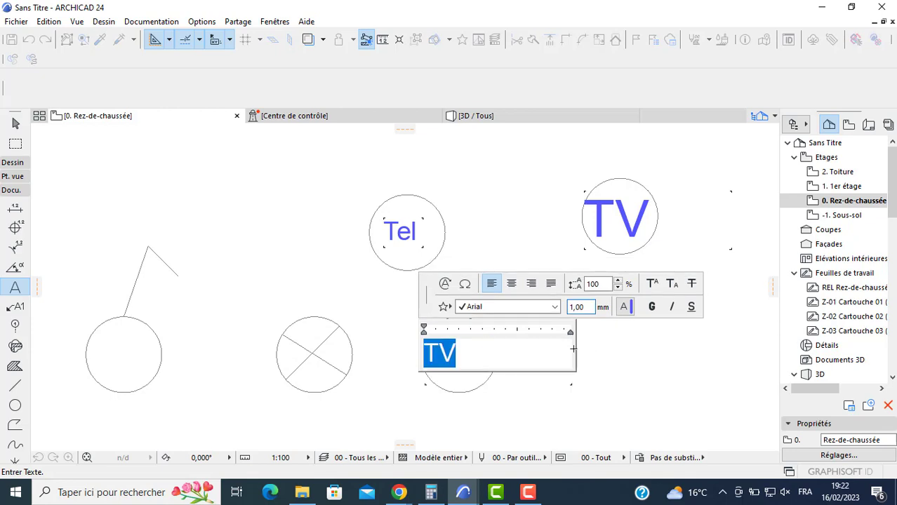
left_click(596, 377)
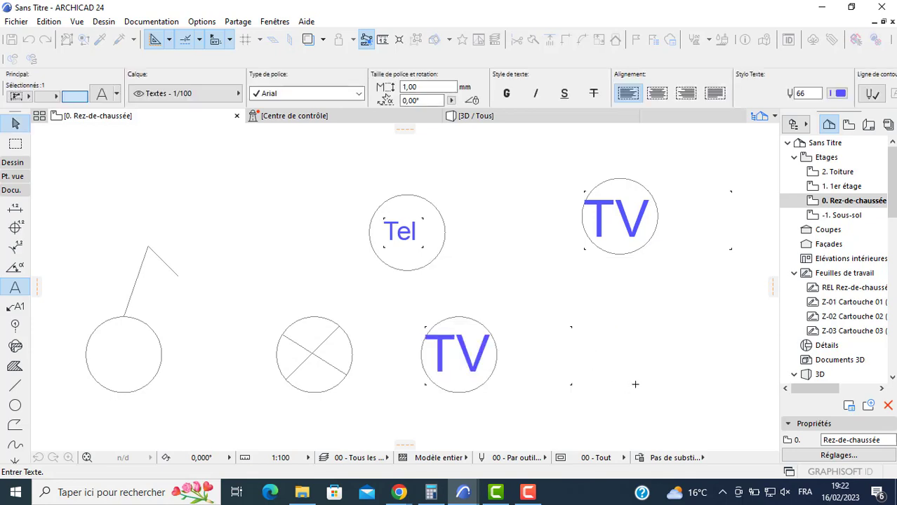
- Narrow the frame of the lower "TV" text to fit inside its circle and move the text to the circle's centre
left_click(464, 357)
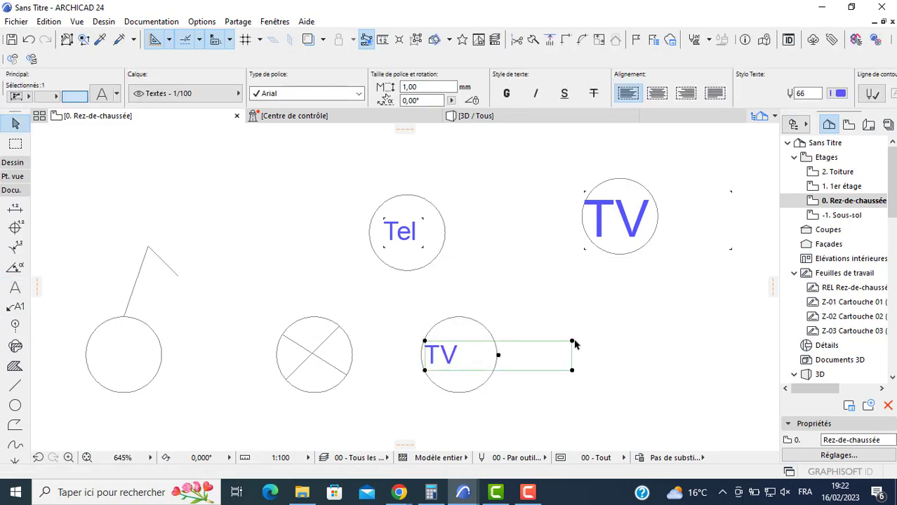
key("Escape")
left_click(572, 342)
left_click(571, 342)
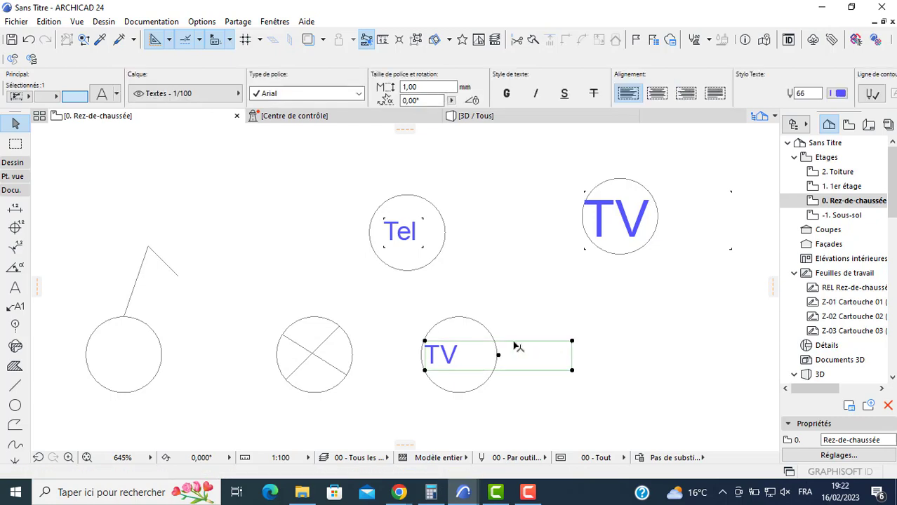
left_click(469, 341)
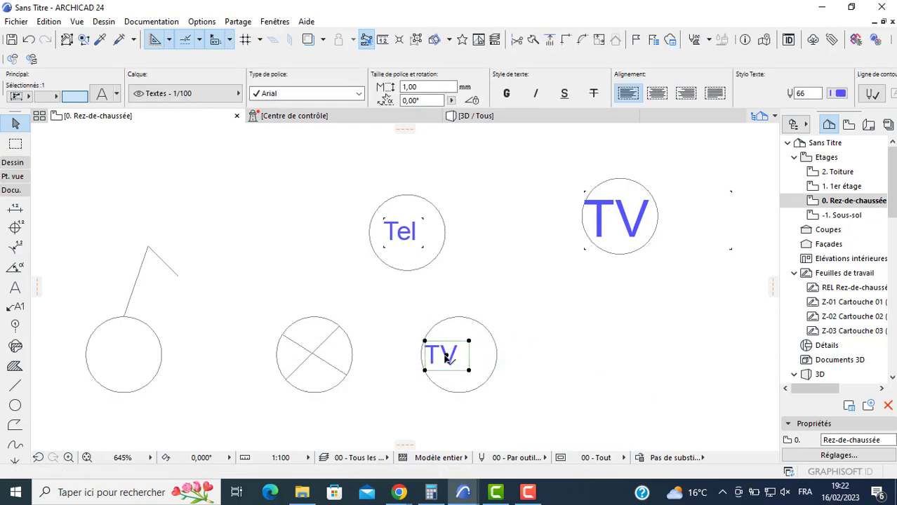
left_click(450, 359)
left_click(458, 358)
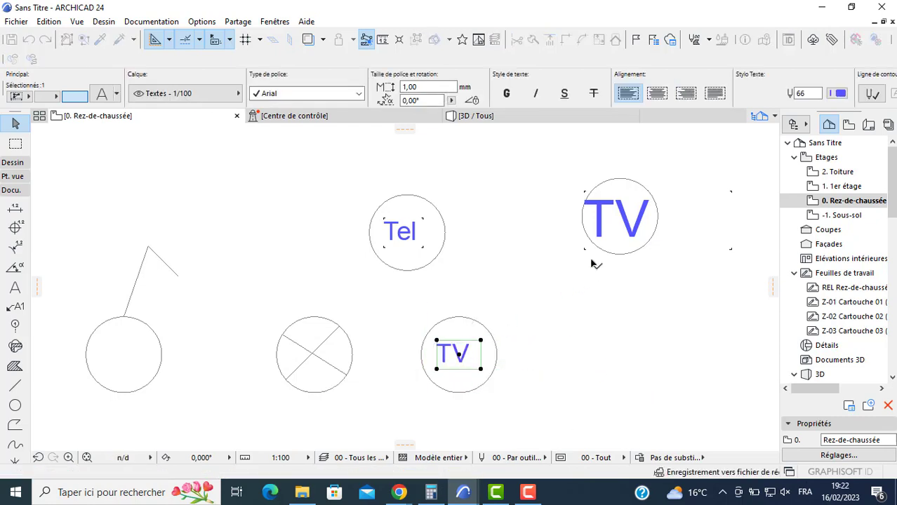
- Change the remaining large "TV" text in the upper circle to "Pab" and set its size to 1 mm
left_click(610, 228)
double_click(655, 217)
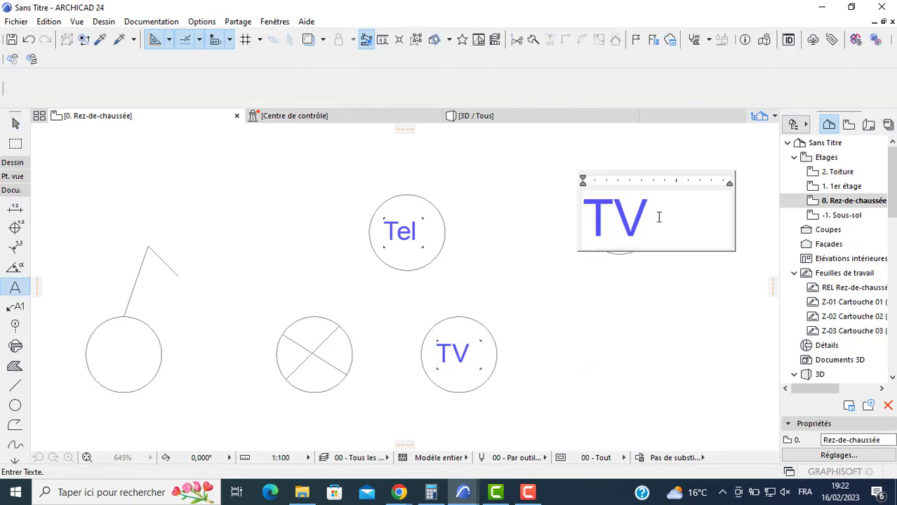
left_click_drag(659, 217, 523, 232)
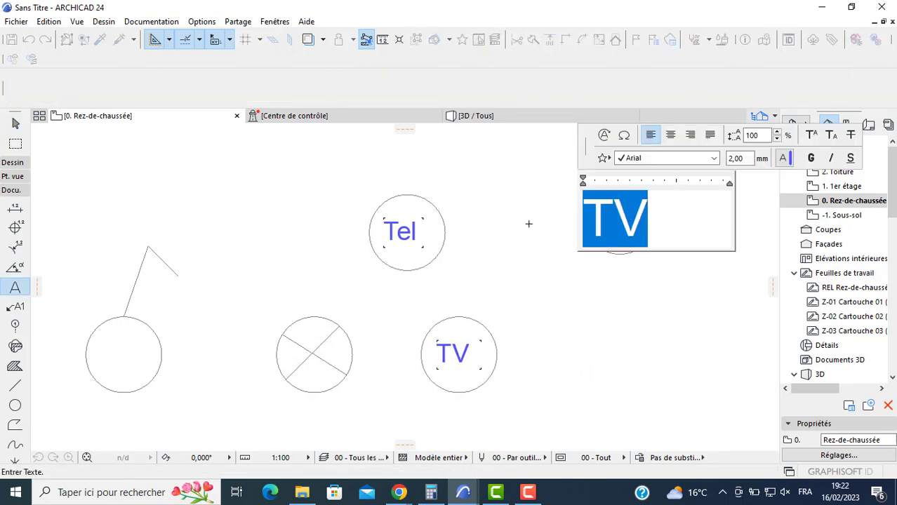
type("PA")
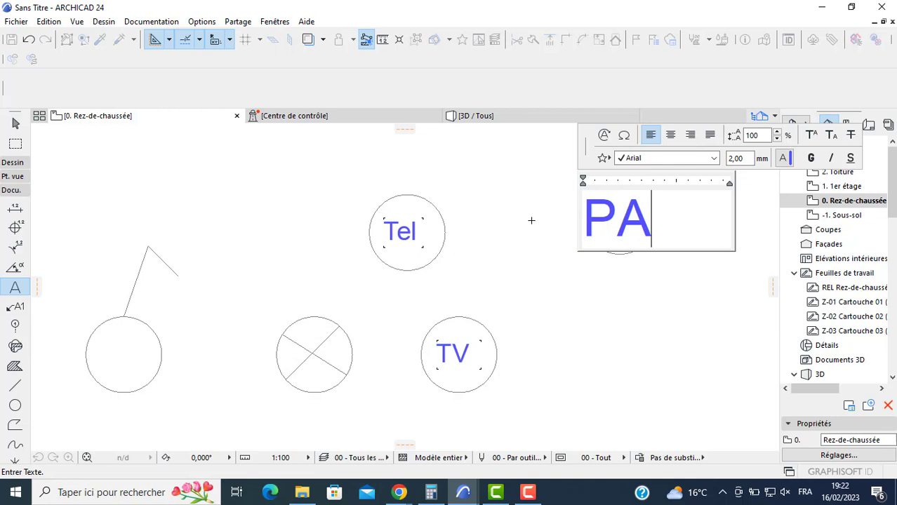
key("BackSpace")
type("a")
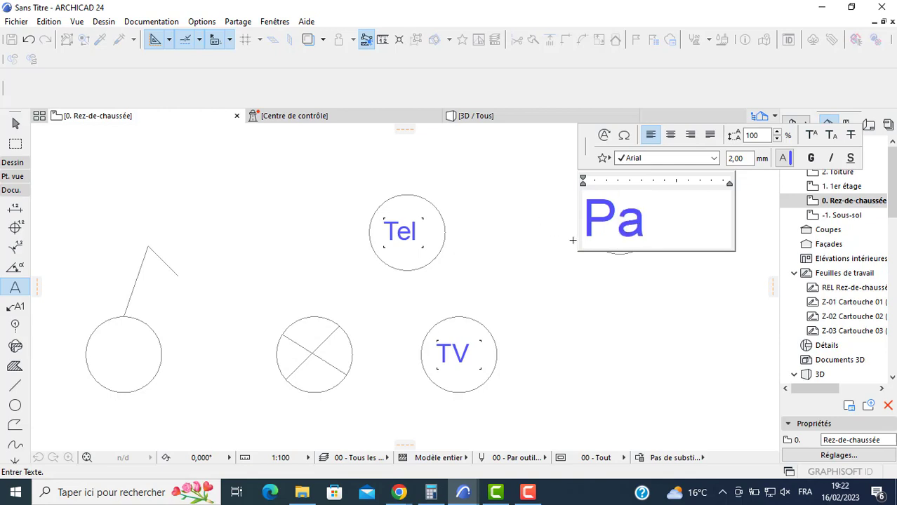
type("r")
type("b")
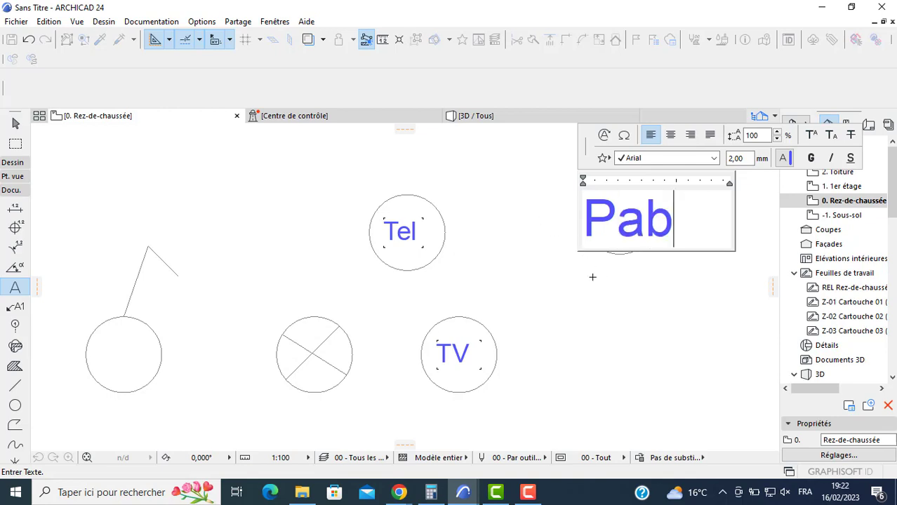
left_click_drag(663, 228, 552, 231)
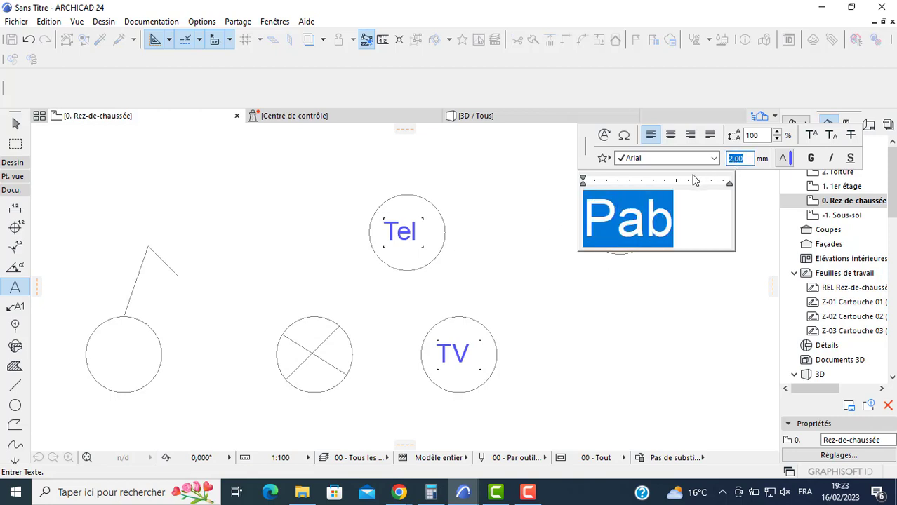
left_click(574, 261)
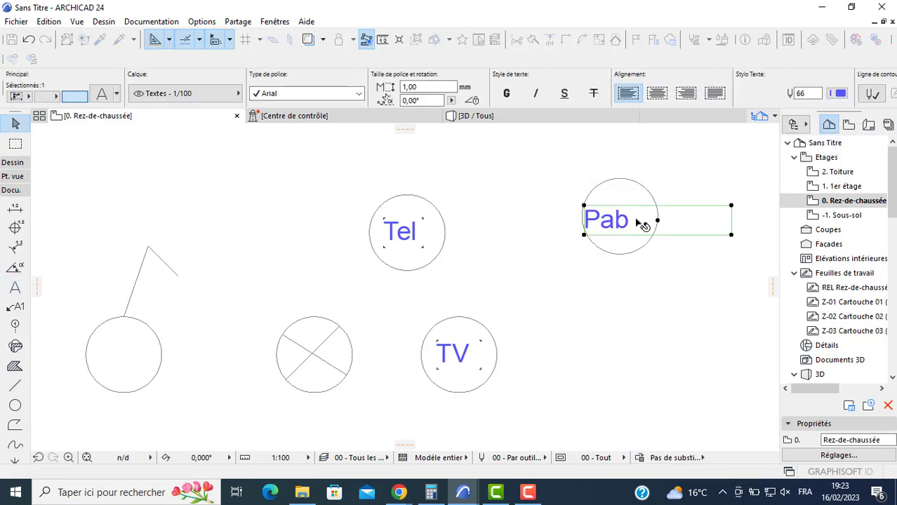
- Narrow the "Pab" text frame to fit inside its circle and move the text horizontally to centre it
left_click(732, 206)
left_click(635, 206)
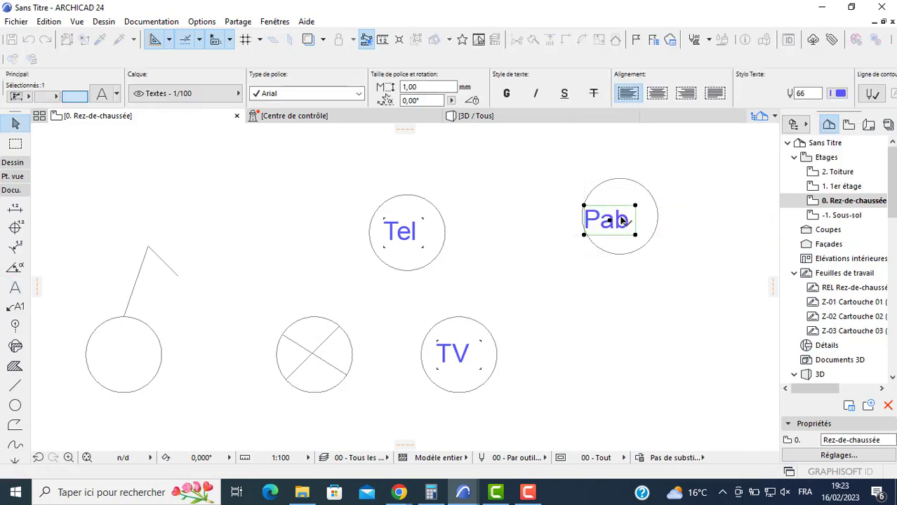
left_click(609, 221)
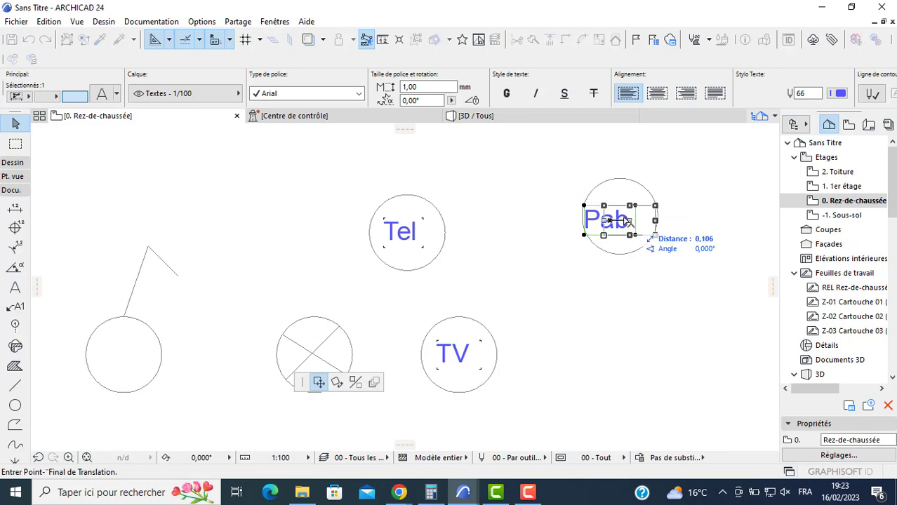
left_click(625, 220)
- Group the "Tel" text with its surrounding circle, then clear the selection
scroll(442, 284, "down", 2)
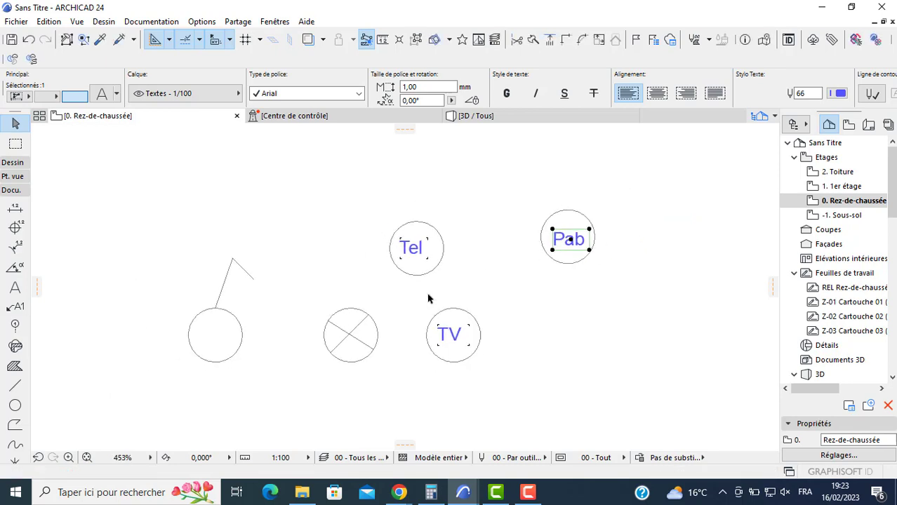
left_click(459, 227)
left_click(403, 261)
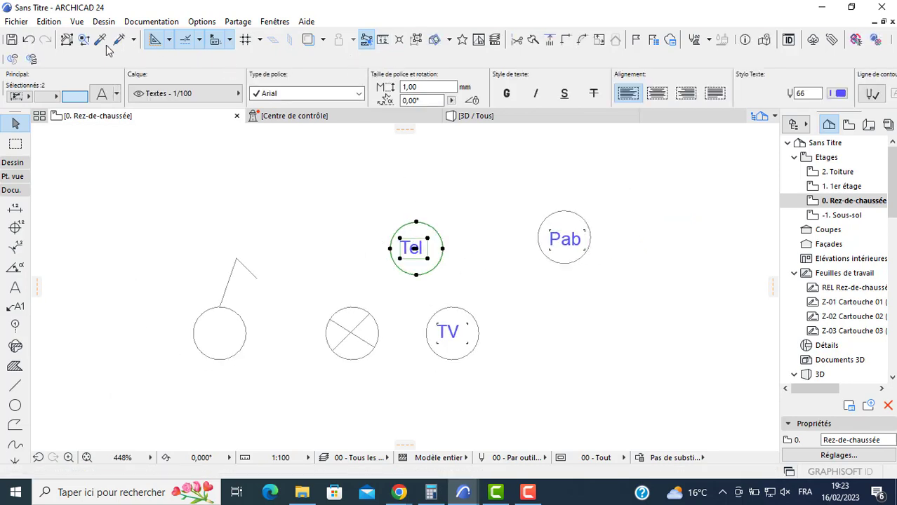
left_click(49, 21)
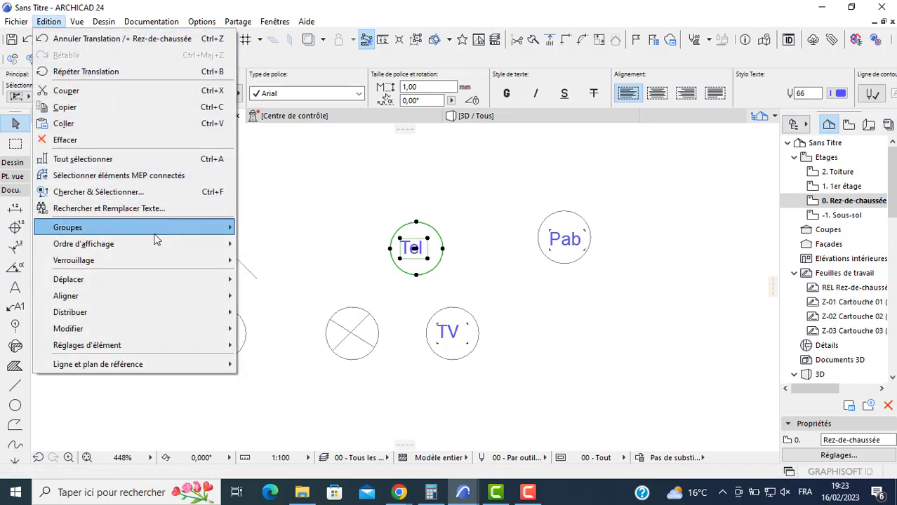
mouse_move(228, 233)
left_click(268, 227)
key("Escape")
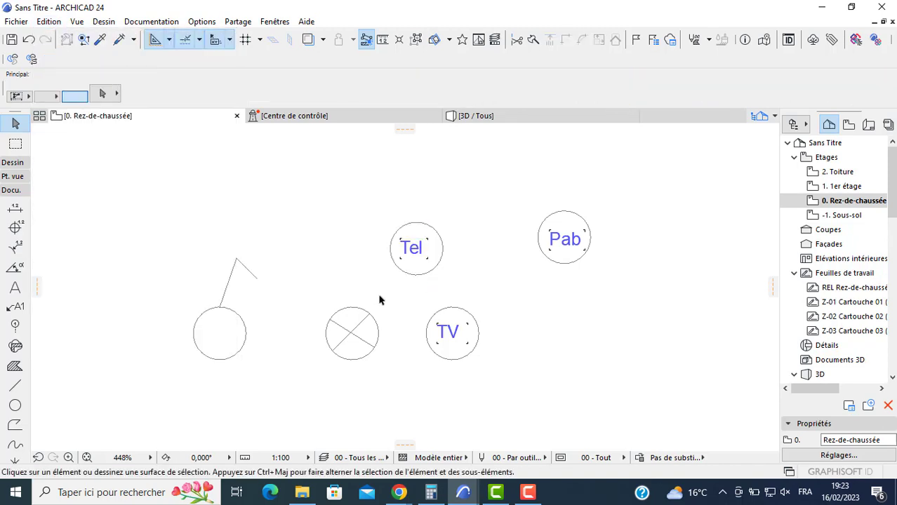
- Group the crossed circle with its two lines, and group the "TV" and "Pab" texts each with their own circle
left_click(380, 296)
left_click(320, 391)
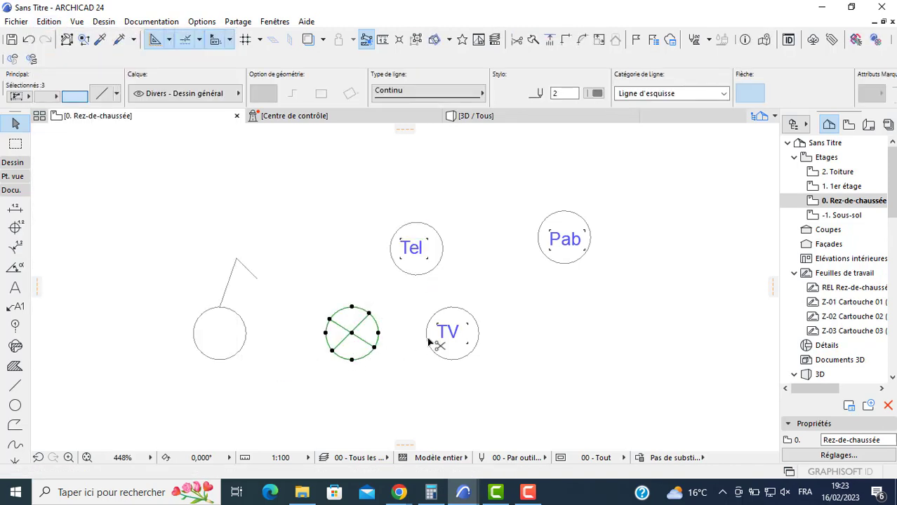
left_click(497, 303)
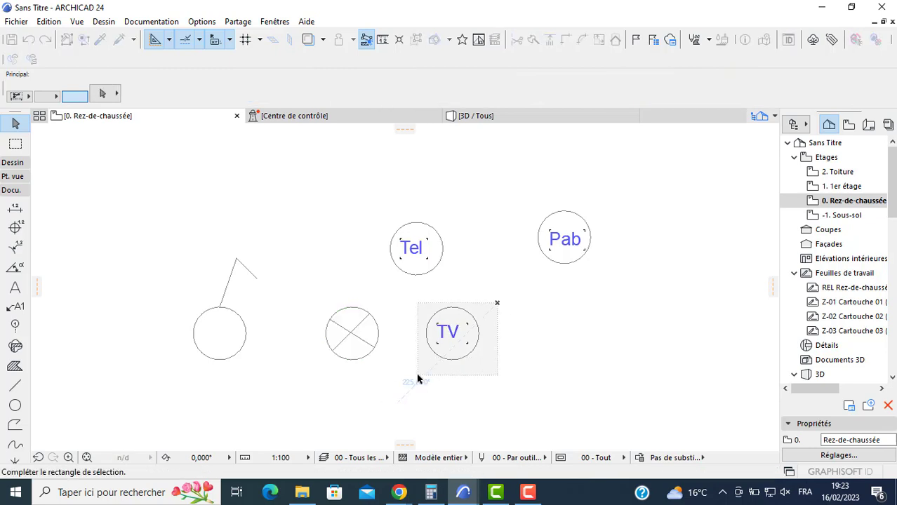
left_click(435, 376)
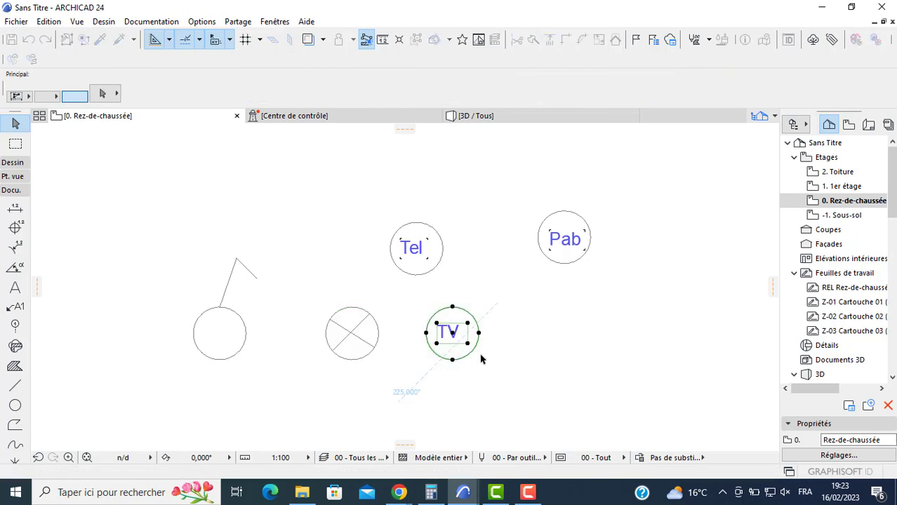
key("Escape")
left_click(605, 204)
left_click(522, 270)
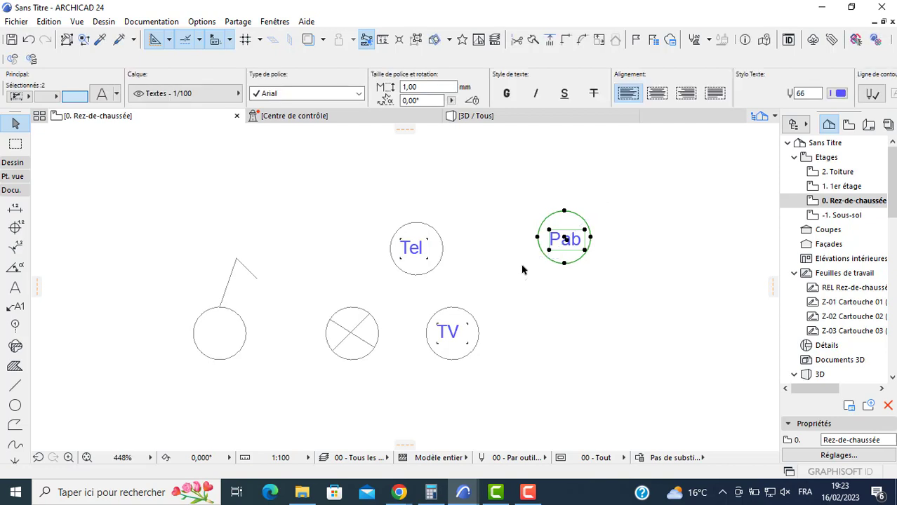
key("Escape")
- Select the "Tel" symbol, the circle with the bent line and the crossed circle in turn to check their grouping
left_click(412, 257)
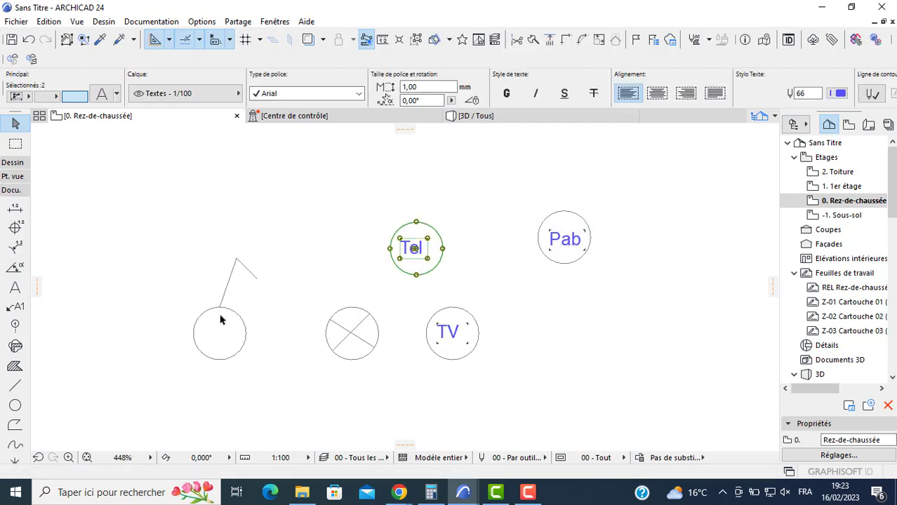
left_click(244, 320)
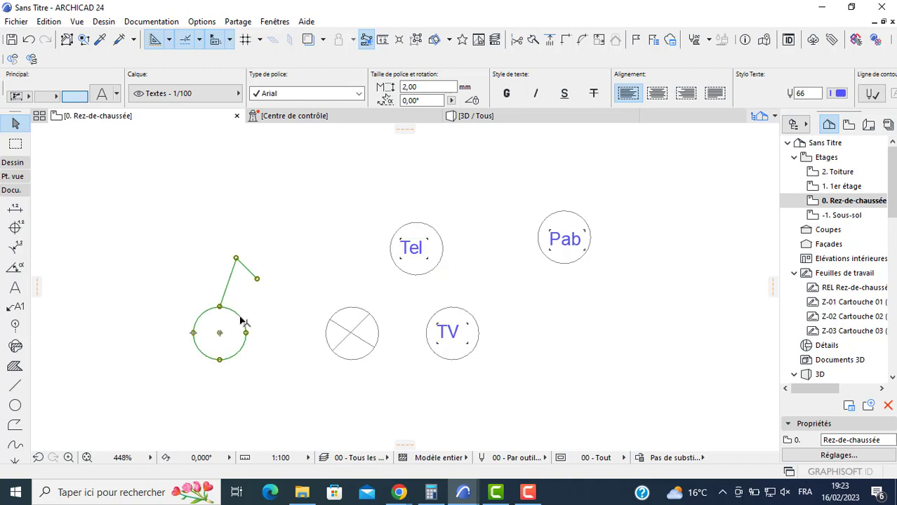
left_click(341, 361)
left_click(70, 306)
- Draw a circle with a radius of about 0.19 below the existing symbols, between the bent-line circle and the crossed circle
middle_click_drag(466, 262, 425, 236)
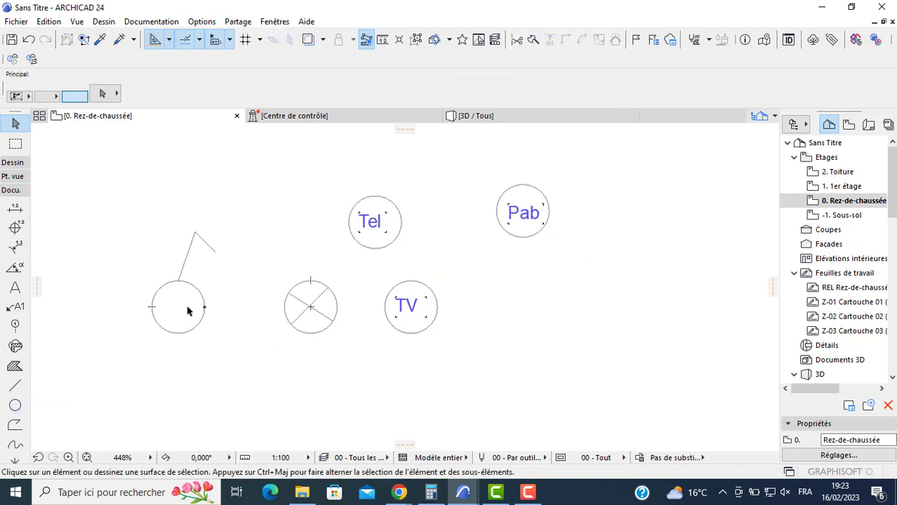
left_click(15, 405)
left_click(224, 383)
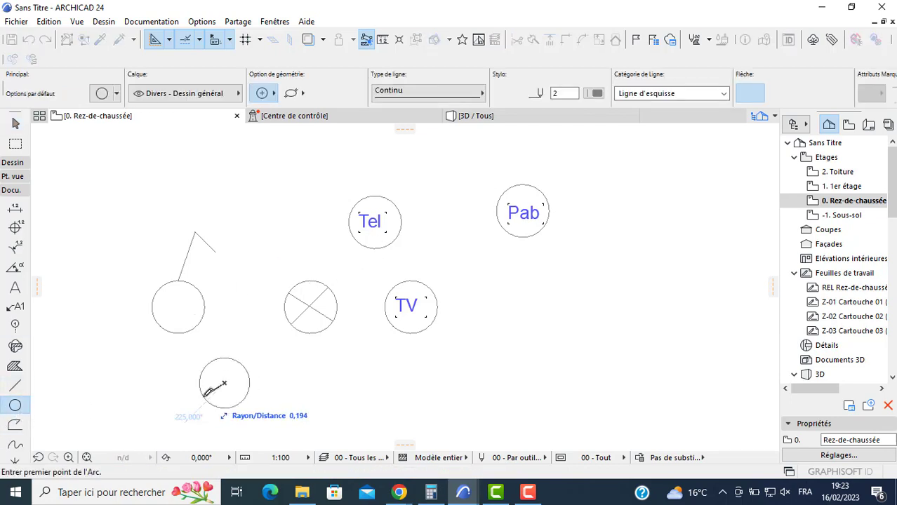
left_click(206, 394)
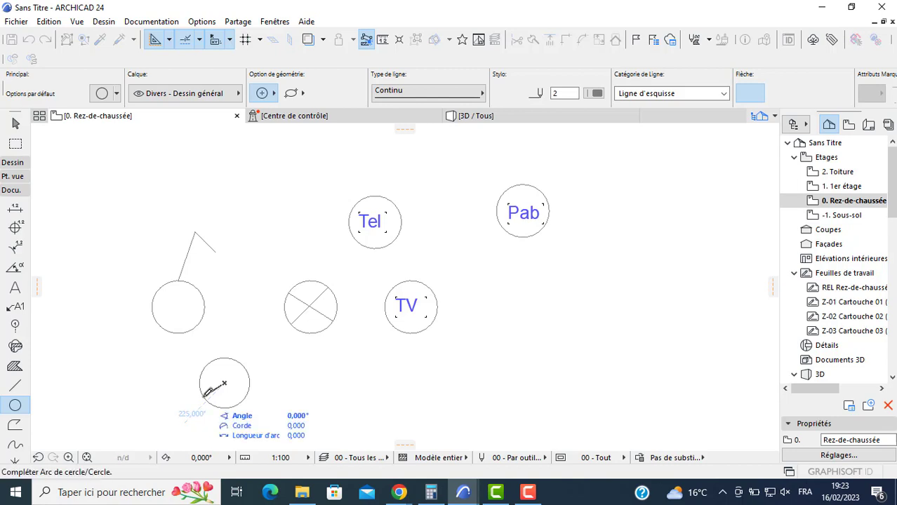
left_click(219, 392)
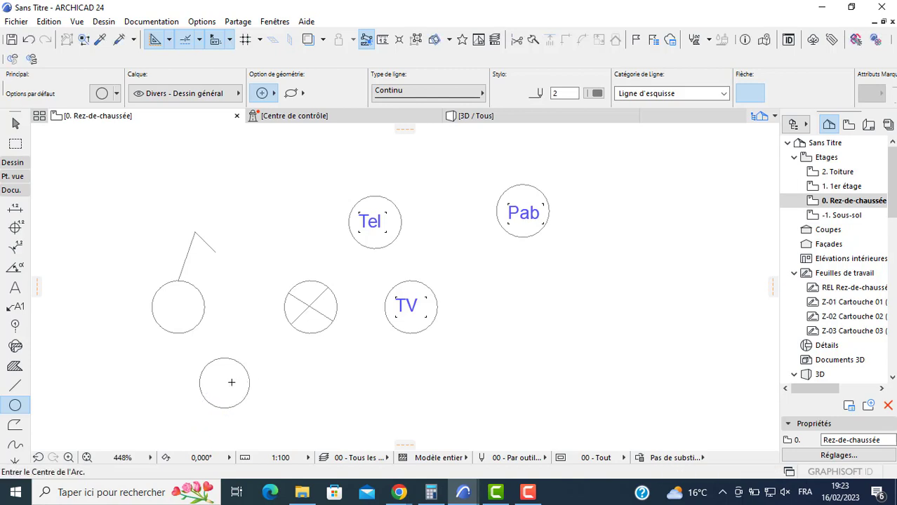
- Draw a small concentric circle inside the new lowest circle and group the two circles together
left_click(227, 380)
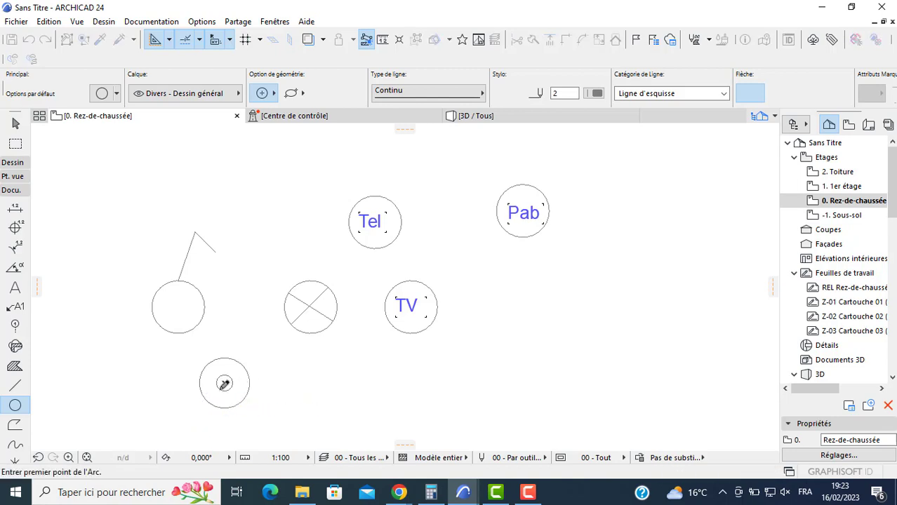
left_click(224, 384)
scroll(153, 345, "down", 2)
middle_click_drag(178, 341, 183, 339)
key("Escape")
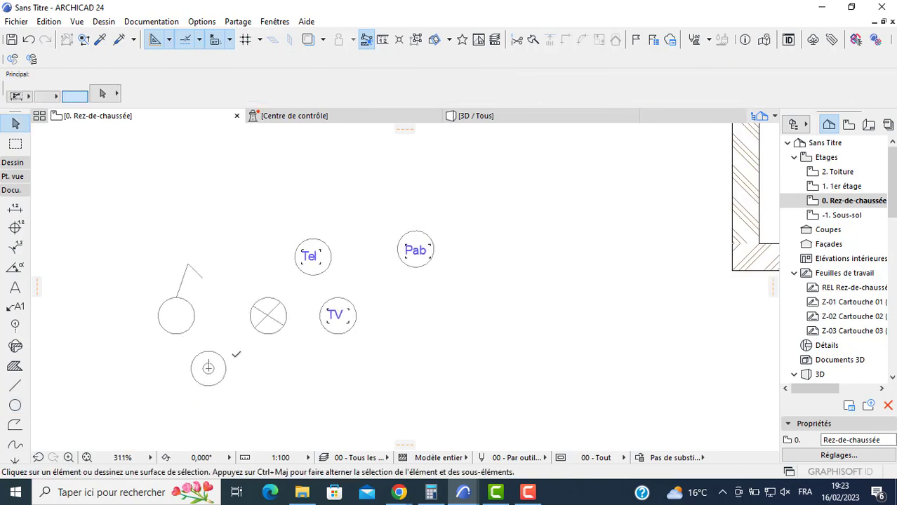
left_click_drag(242, 357, 181, 390)
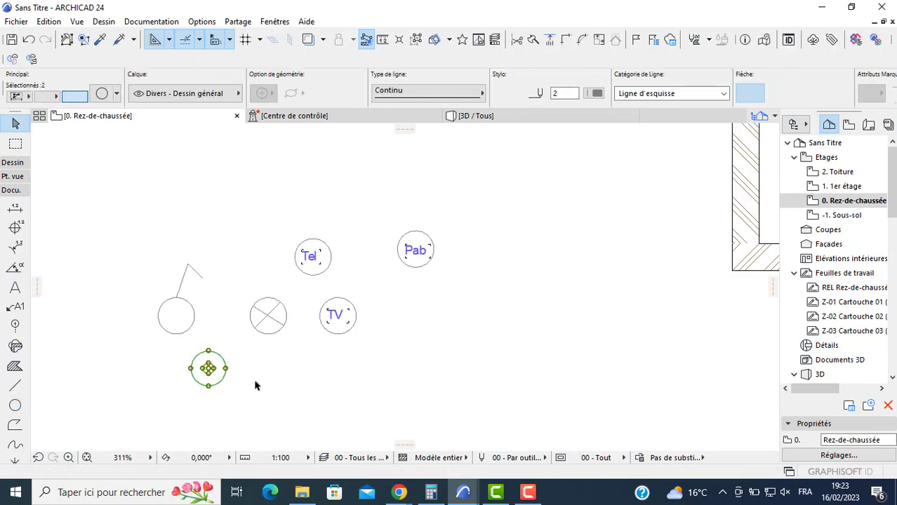
- Move the circle symbol with the bent line into the entrance hall, next to the wall corner between the two doors
left_click(253, 355)
scroll(197, 314, "down", 2)
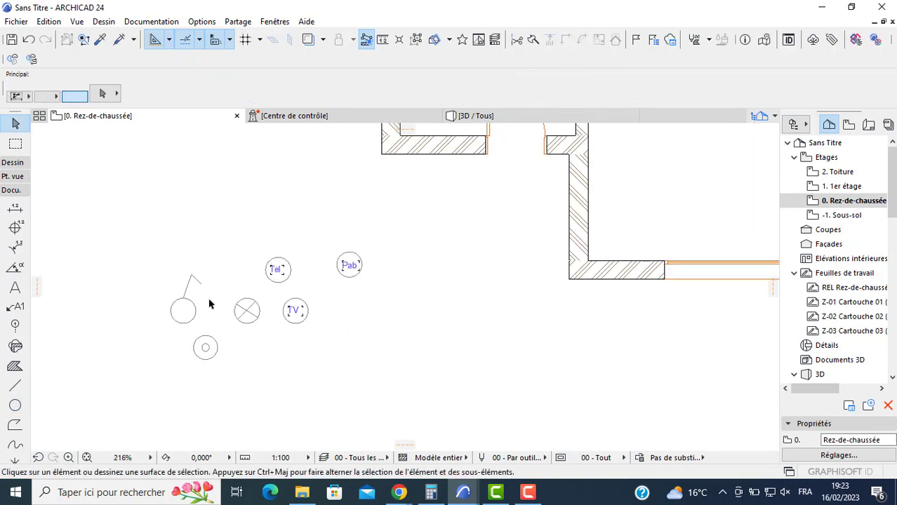
left_click(182, 302)
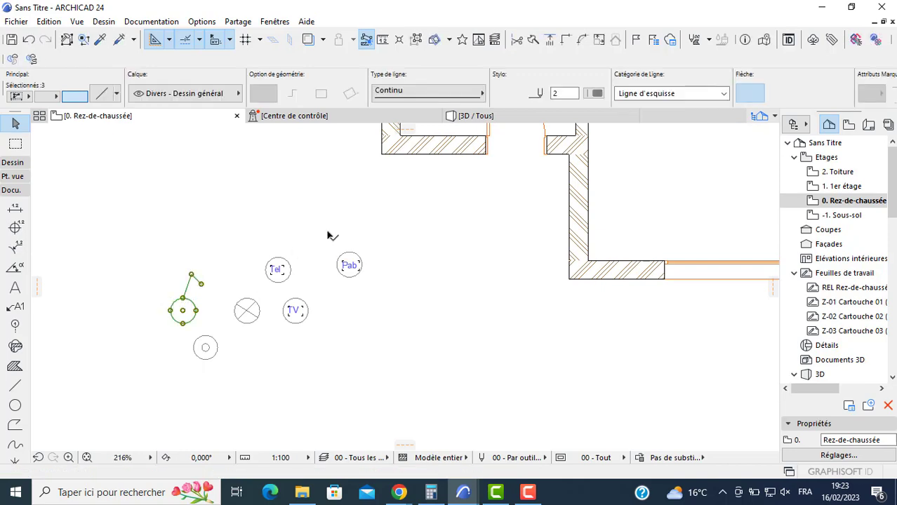
middle_click_drag(342, 228, 310, 325)
scroll(502, 240, "down", 1)
middle_click_drag(501, 240, 442, 315)
scroll(460, 297, "up", 2)
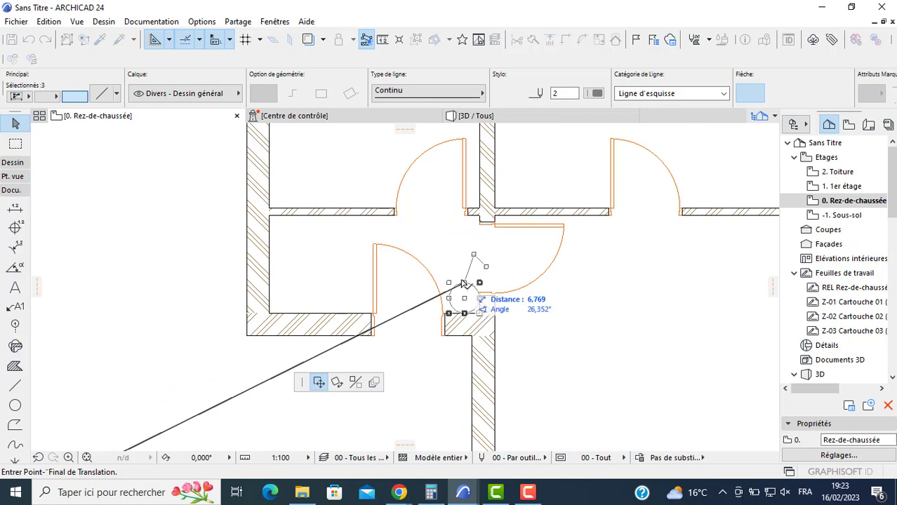
left_click(456, 278)
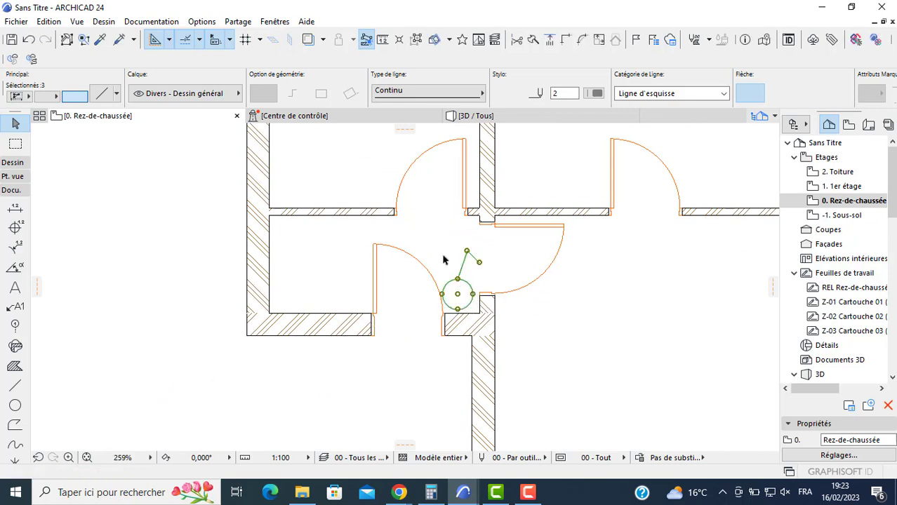
- Start a multiple-copy move of the bent-line circle and place one copy in the lower-right room beside its door
key("ctrl+d")
left_click(458, 294)
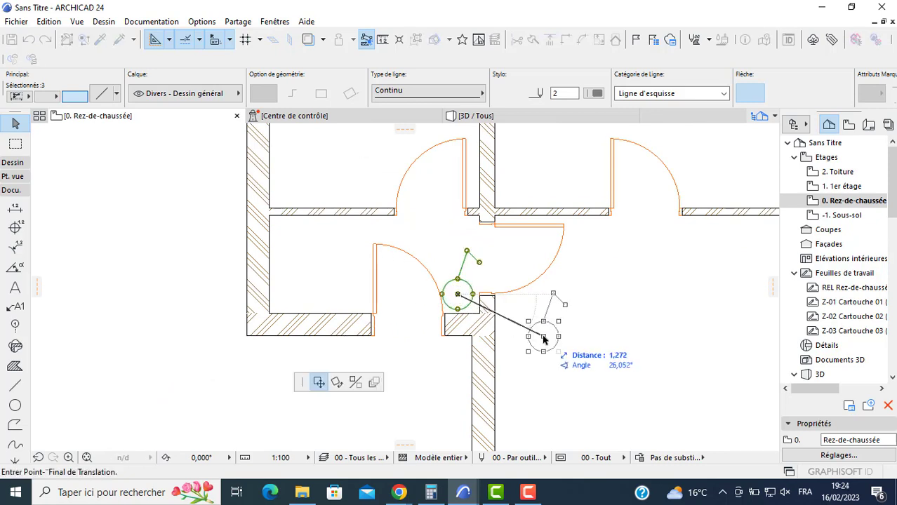
key("ctrl")
key("ctrl")
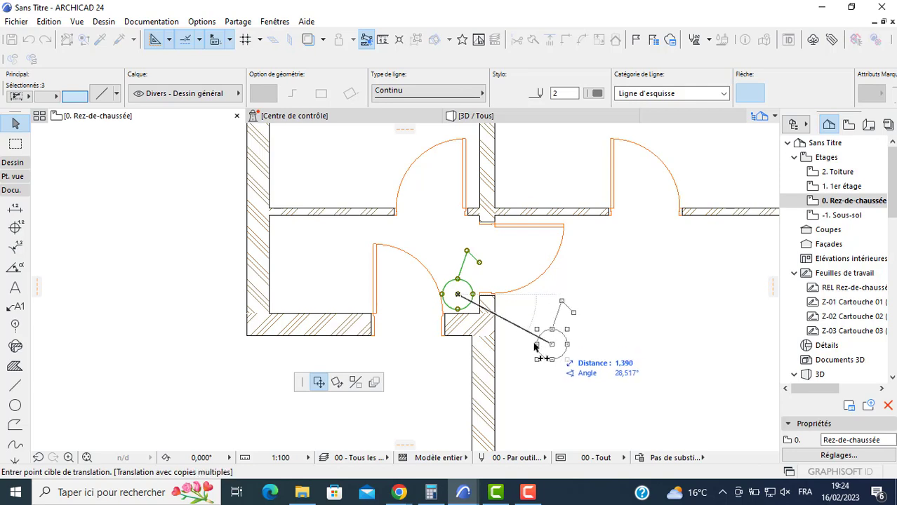
left_click(515, 337)
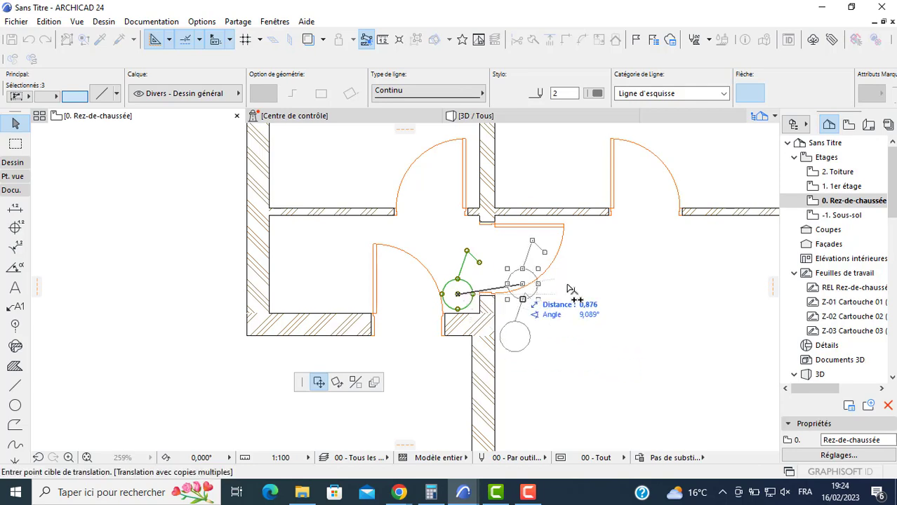
- Place further copies of the bent-line circle in the hall near the upper-left room's doorway and in the upper-right room beside its door
scroll(442, 267, "down", 2)
middle_click_drag(401, 240, 409, 288)
scroll(395, 261, "up", 3)
scroll(393, 261, "up", 2)
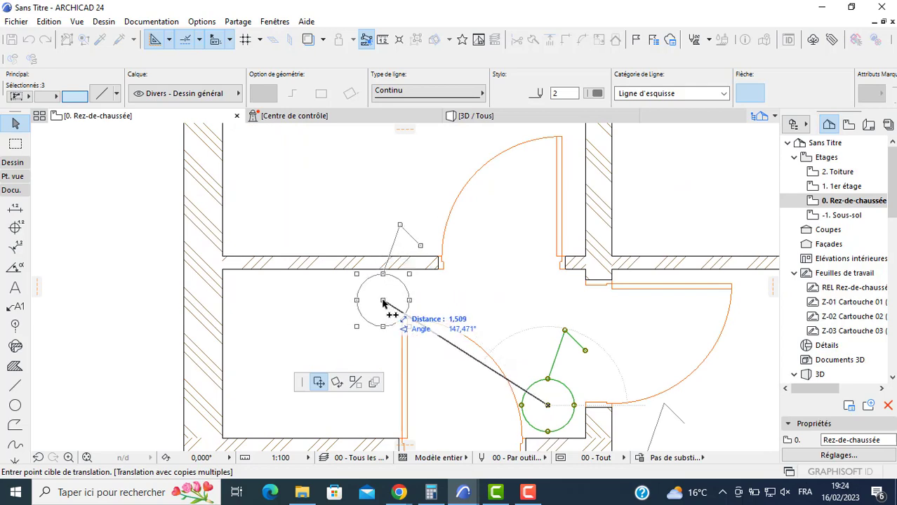
left_click(384, 302)
middle_click_drag(522, 277, 367, 288)
middle_click_drag(574, 273, 207, 343)
left_click(453, 309)
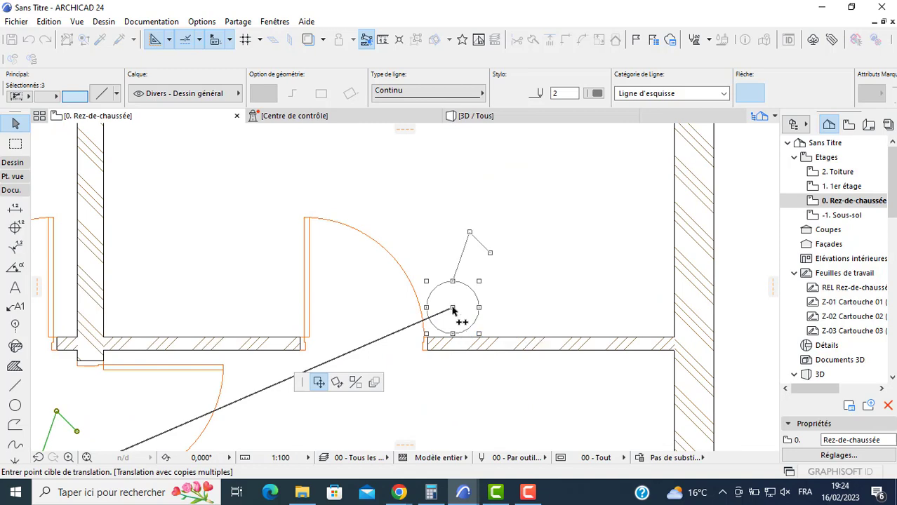
scroll(380, 311, "down", 2)
scroll(264, 265, "down", 2)
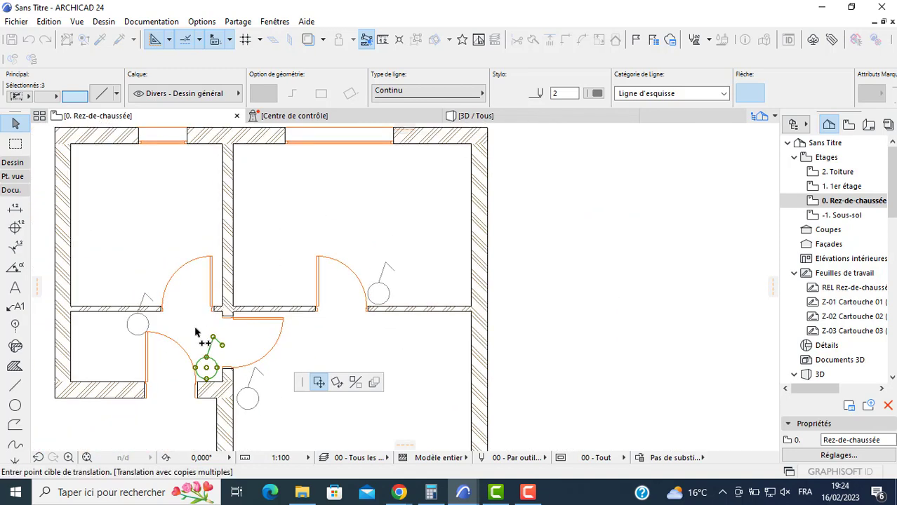
middle_click_drag(197, 333, 245, 263)
key("Escape")
middle_click_drag(127, 384, 233, 356)
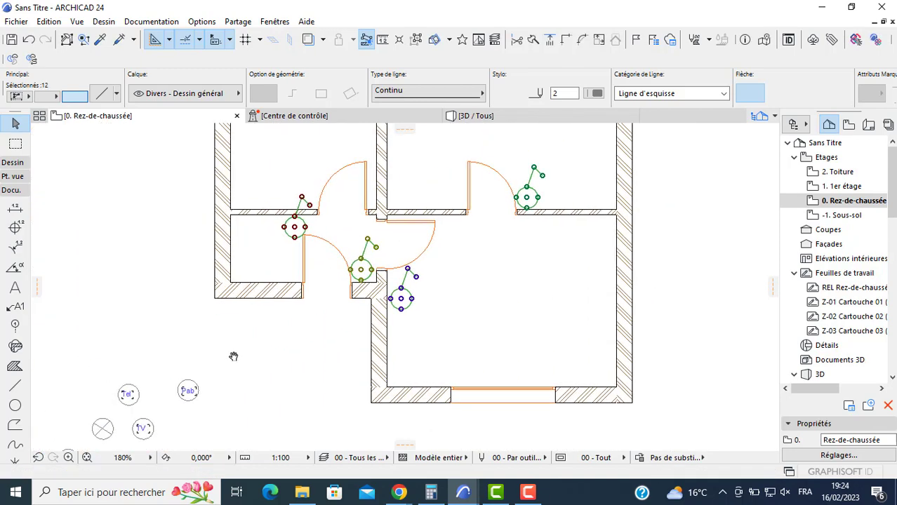
- Copy the crossed-circle symbol into the middle of the lower-right room, using multiple-copy mode
key("Escape")
left_click(103, 429)
left_click(103, 428)
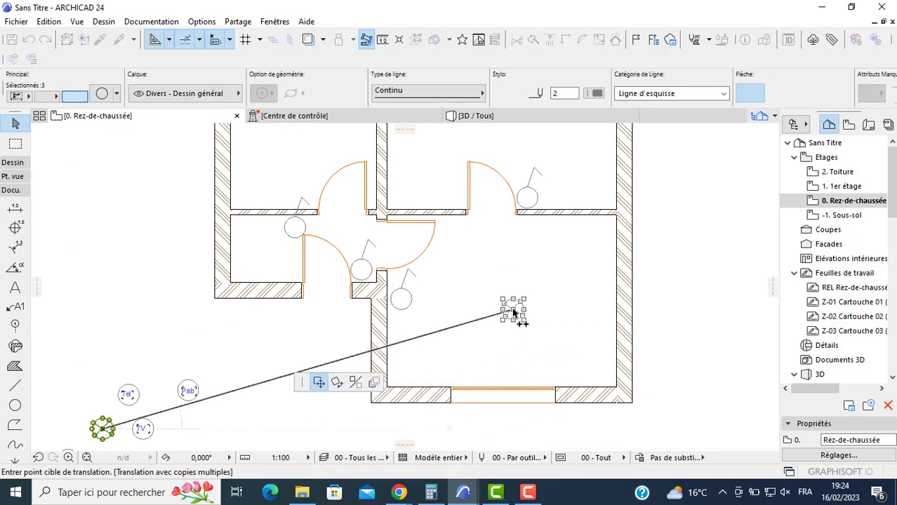
left_click(513, 310)
- Place more crossed-circle copies in the middle of the two upper rooms and in the entrance hall
scroll(498, 152, "down", 1)
middle_click_drag(499, 152, 466, 306)
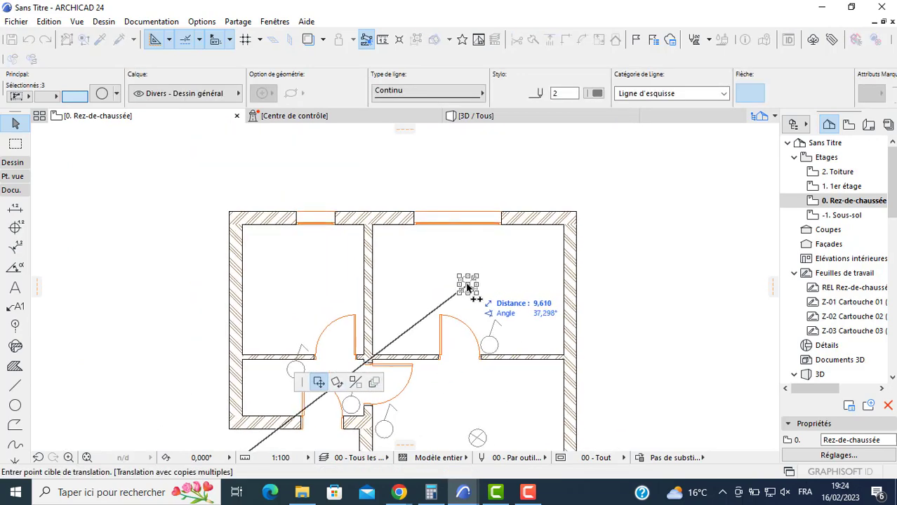
left_click(466, 286)
left_click(306, 287)
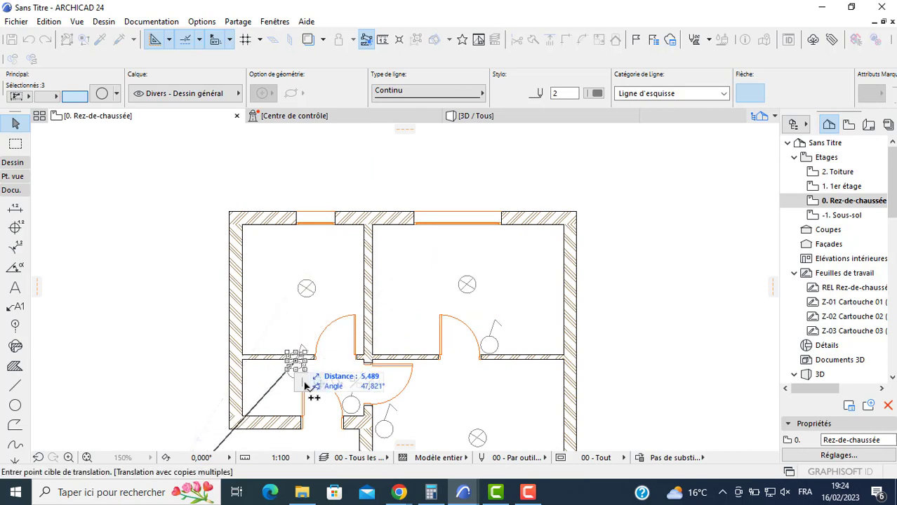
scroll(298, 382, "up", 3)
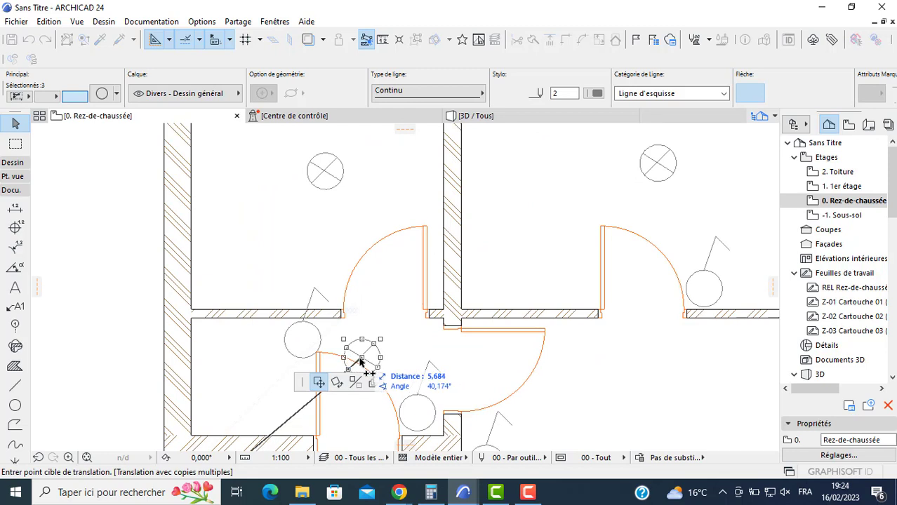
left_click(17, 406)
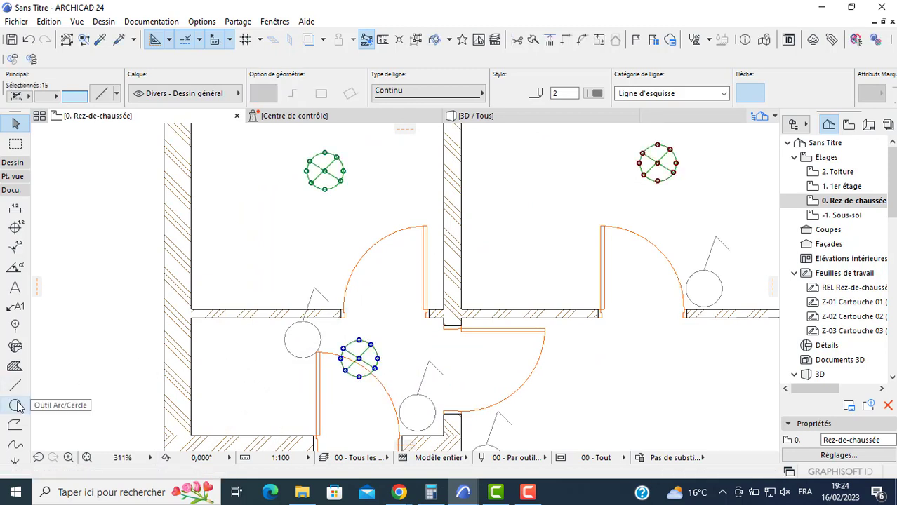
key("Escape")
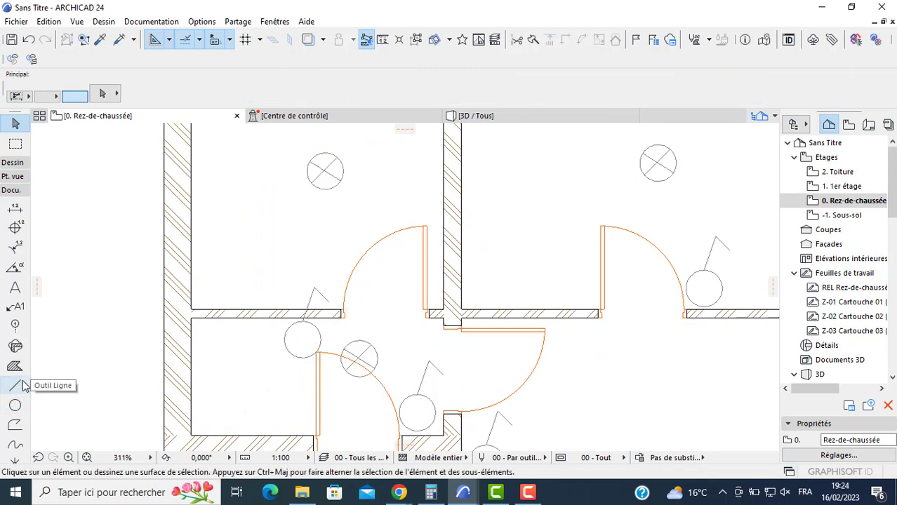
left_click(15, 385)
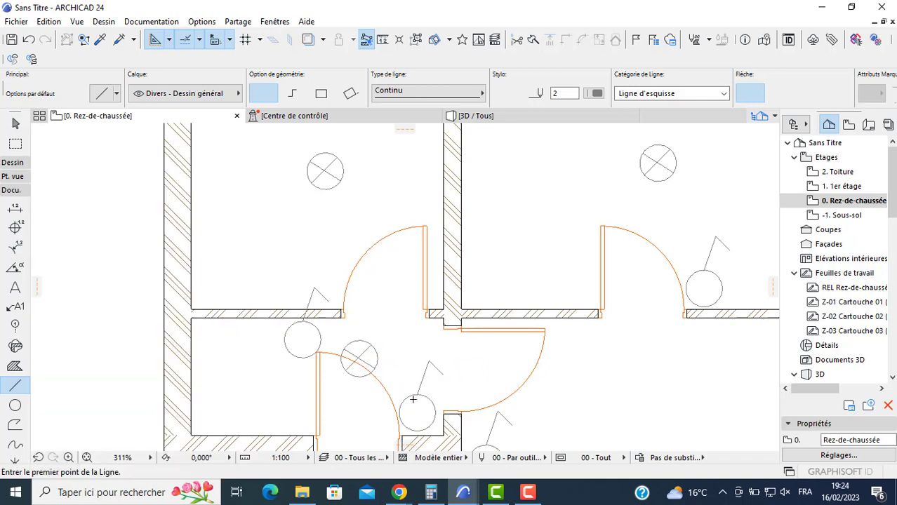
left_click(411, 397)
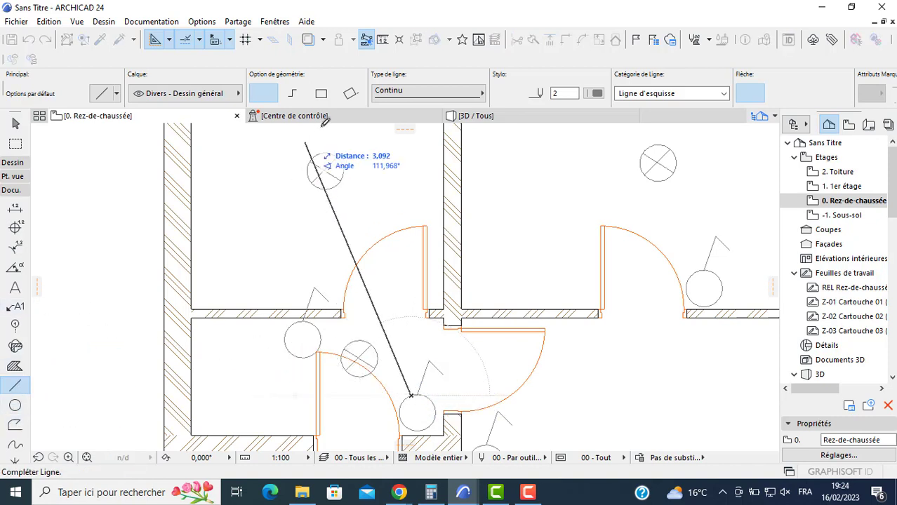
left_click(15, 405)
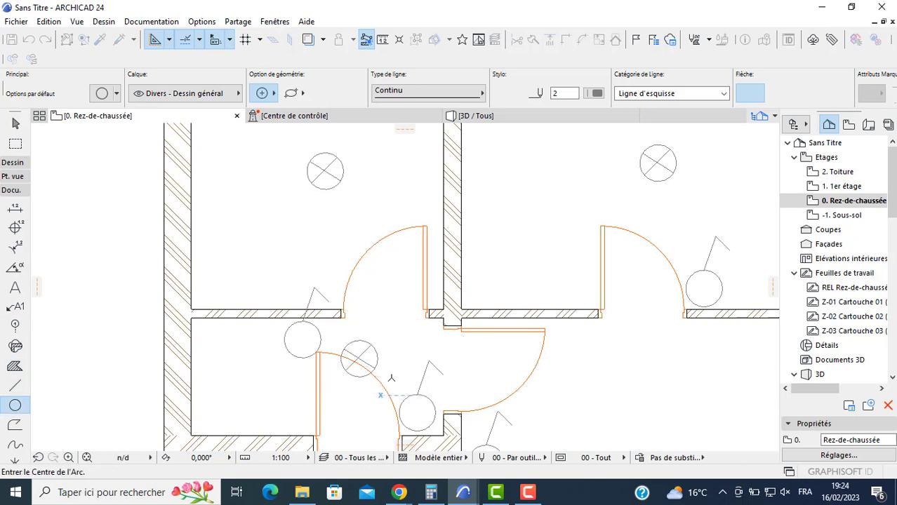
left_click(15, 385)
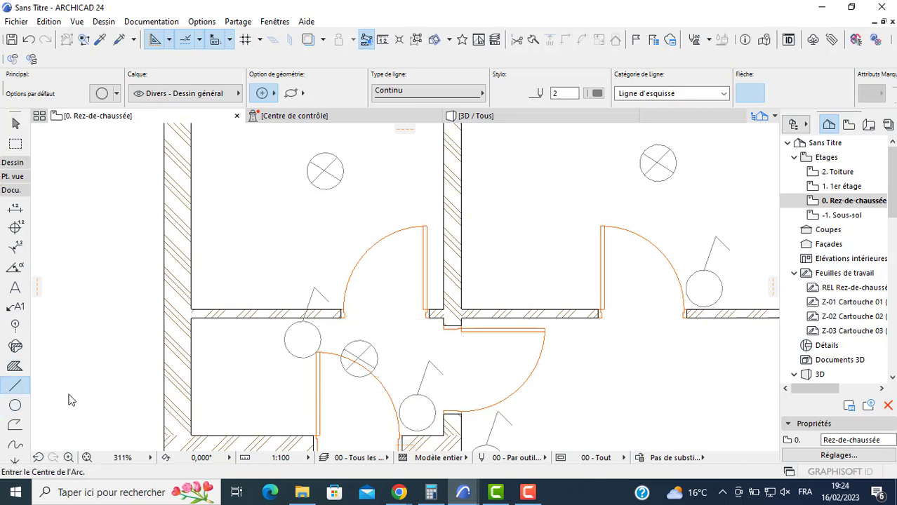
- Draw curved splines linking the hall's right bent-line circle to the hall's crossed circle, and its left one to the upper-left room's crossed circle
left_click(17, 444)
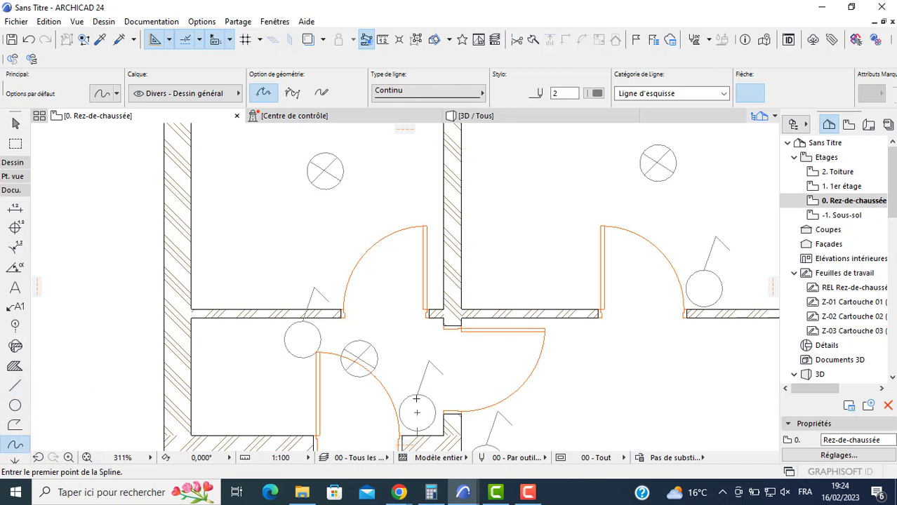
left_click(412, 397)
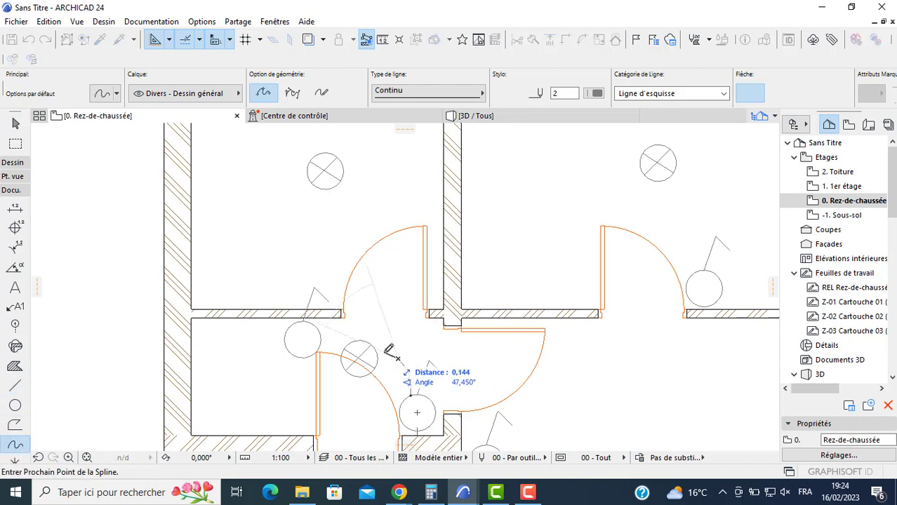
double_click(376, 344)
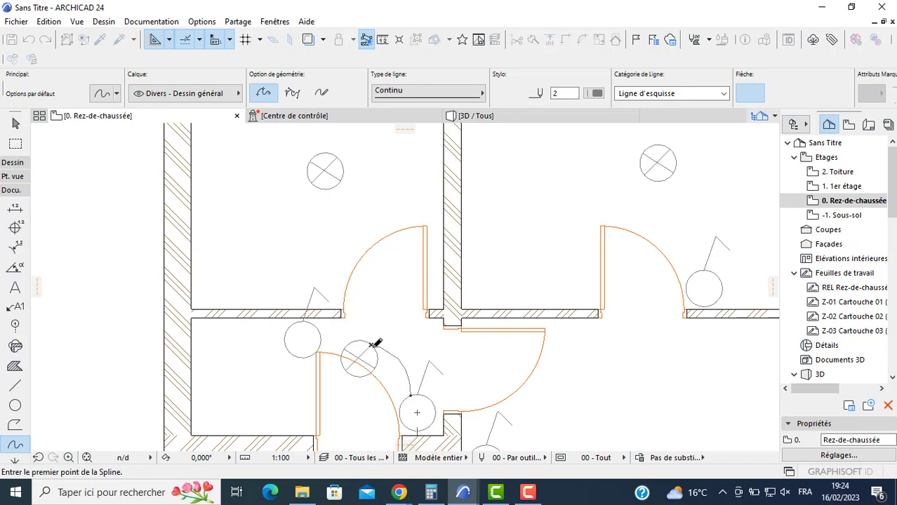
left_click(318, 331)
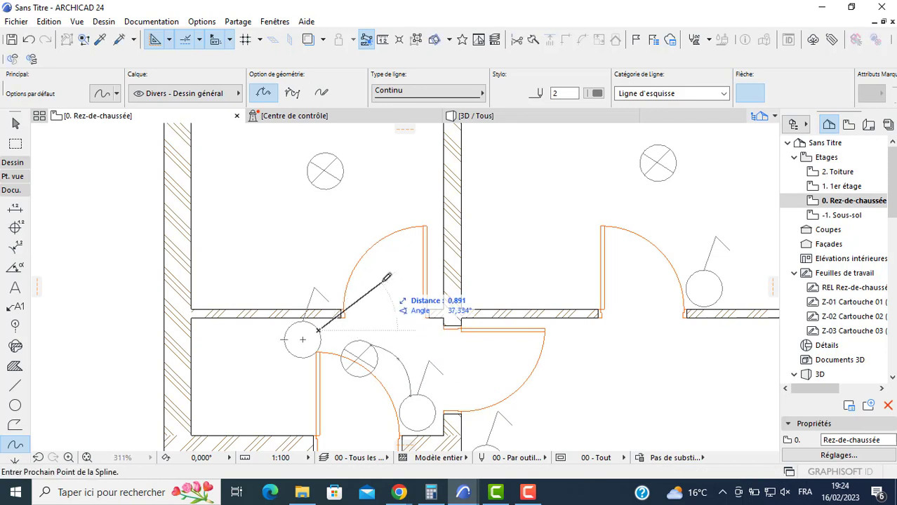
left_click(380, 275)
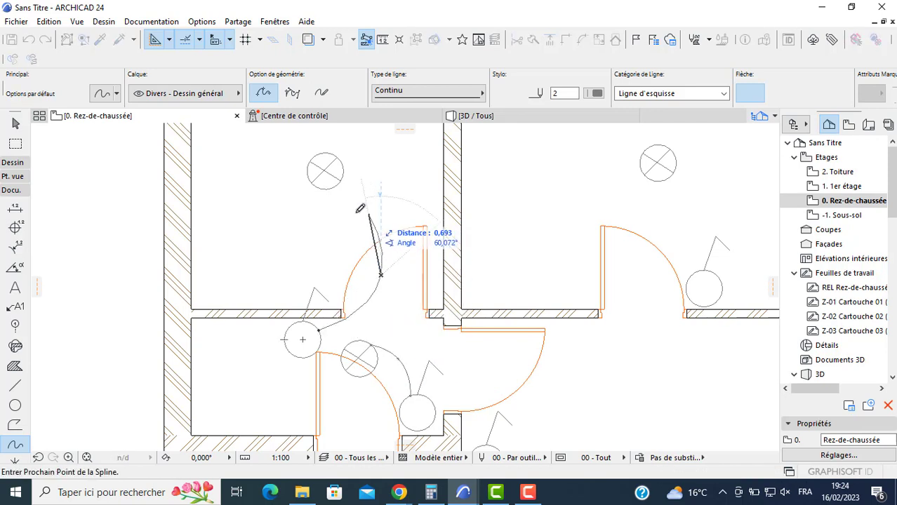
left_click(342, 180)
left_click(343, 180)
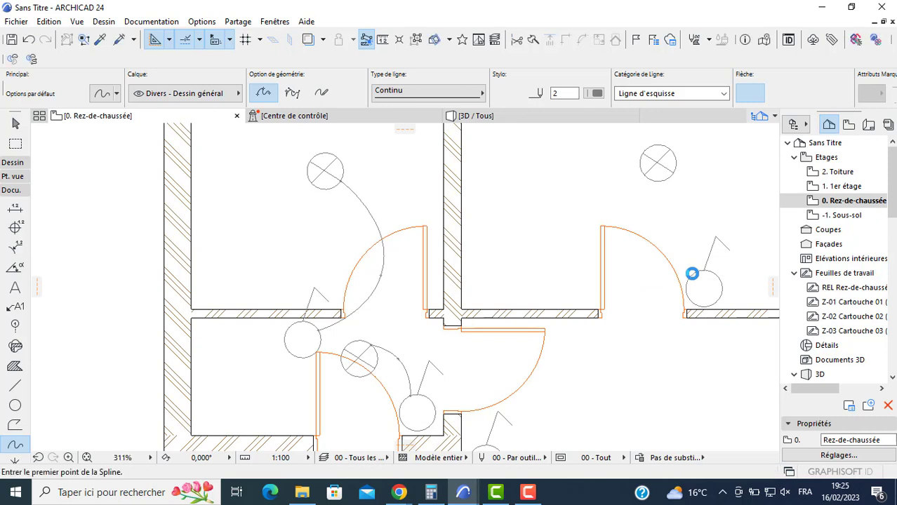
- Draw three-point splines linking the bent-line circle to the crossed circle in the upper-right room and in the lower-right room
left_click(691, 274)
left_click(644, 219)
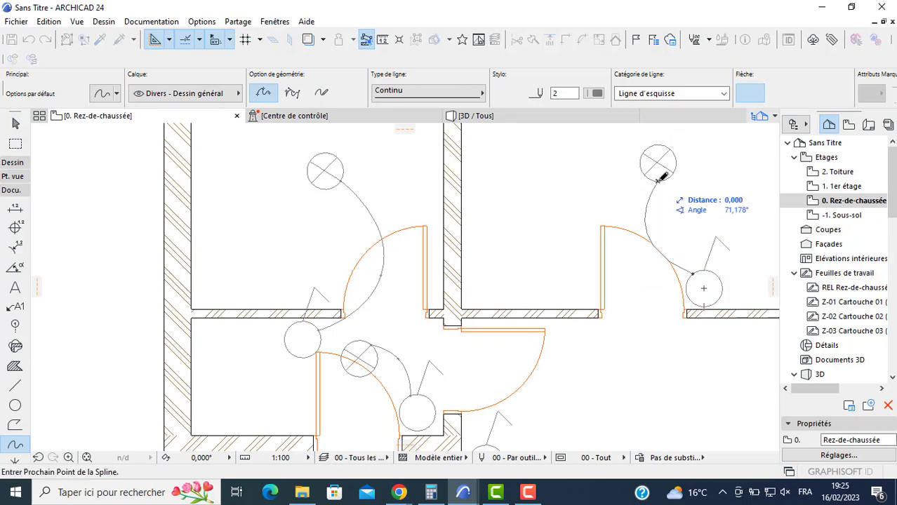
double_click(658, 180)
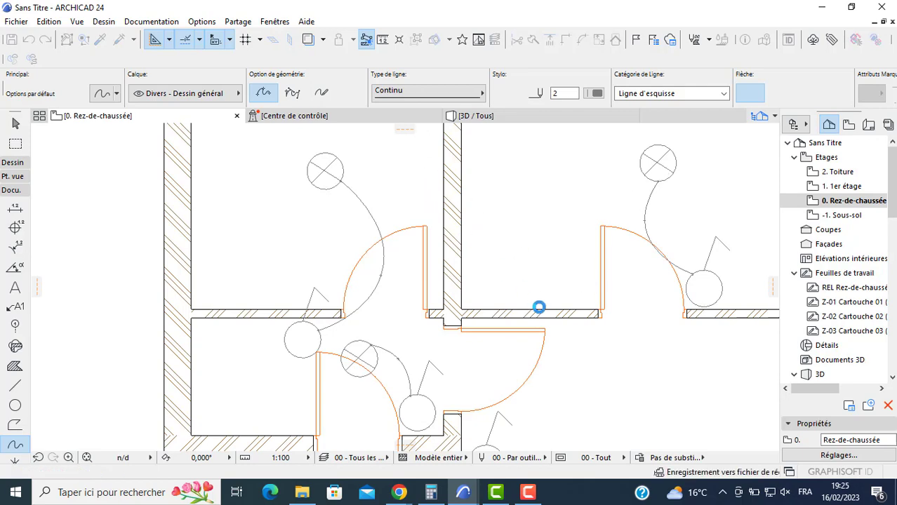
scroll(539, 308, "down", 4)
middle_click_drag(539, 307, 486, 223)
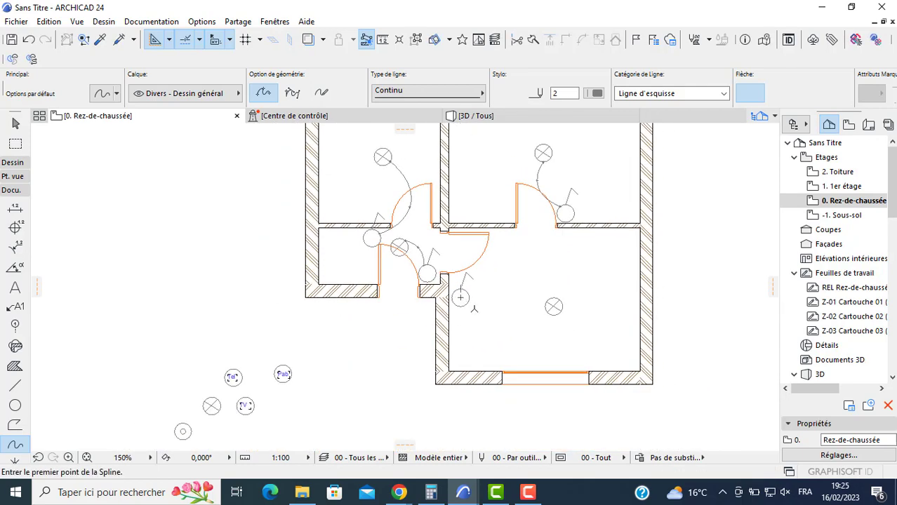
left_click(466, 304)
left_click(518, 324)
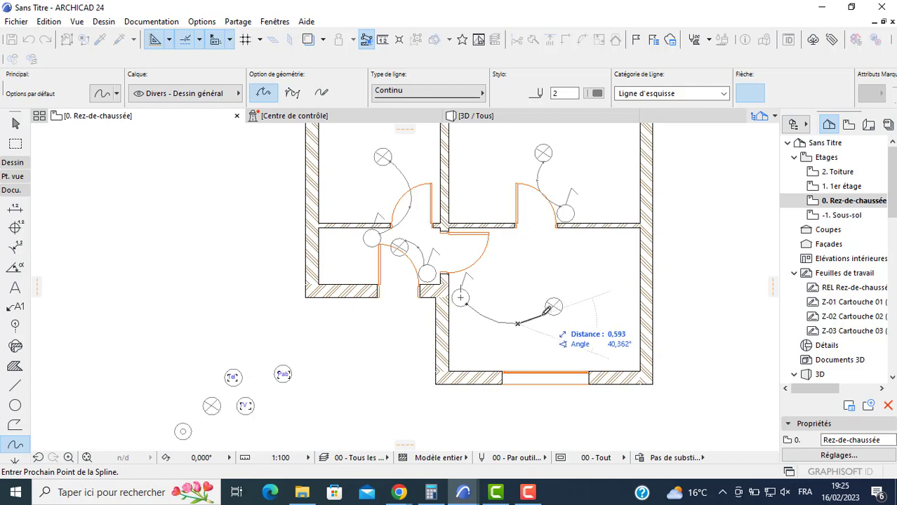
double_click(547, 309)
- Move the concentric-circle symbol against the outer face of the wall, just left of the entrance door
middle_click_drag(285, 361, 348, 263)
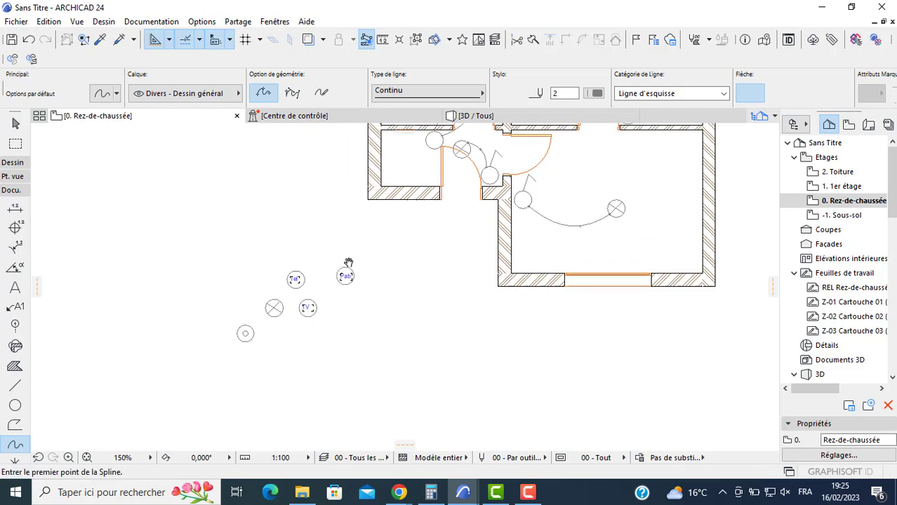
scroll(256, 332, "up", 2)
key("Escape")
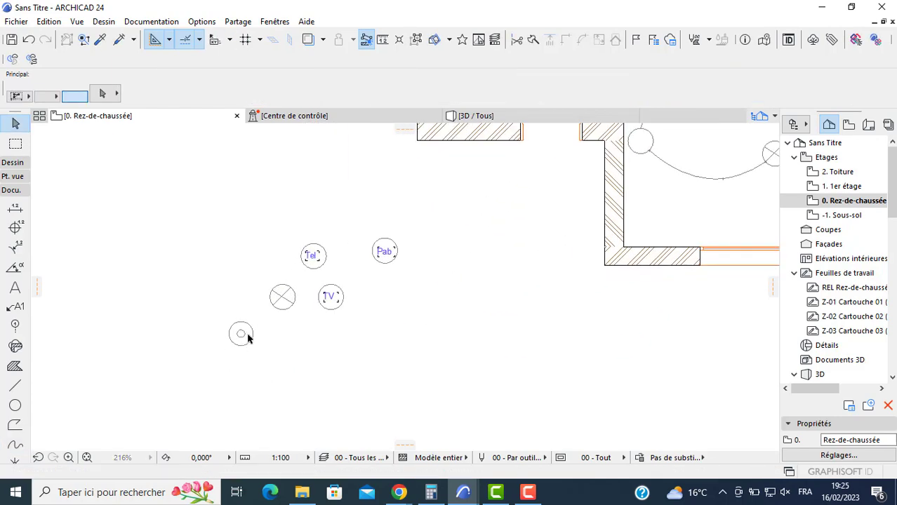
left_click(241, 334)
middle_click_drag(500, 188, 425, 320)
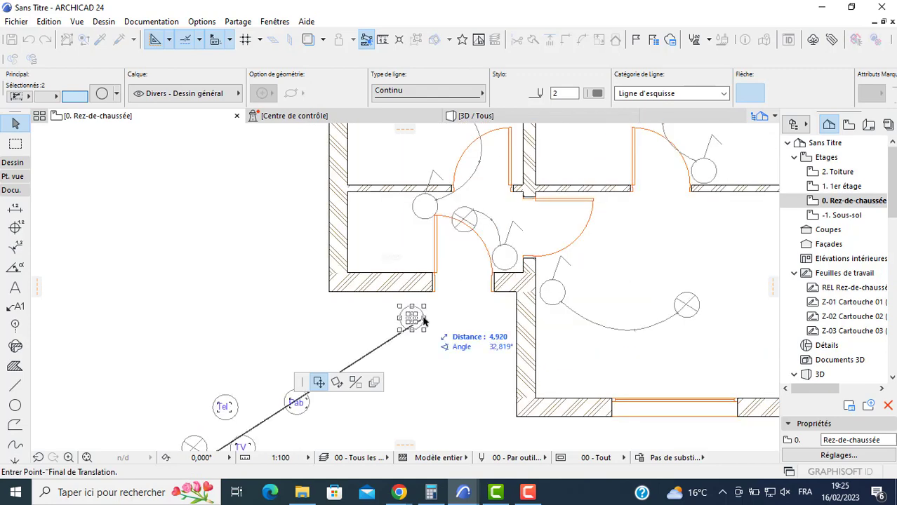
scroll(424, 318, "up", 2)
left_click(437, 304)
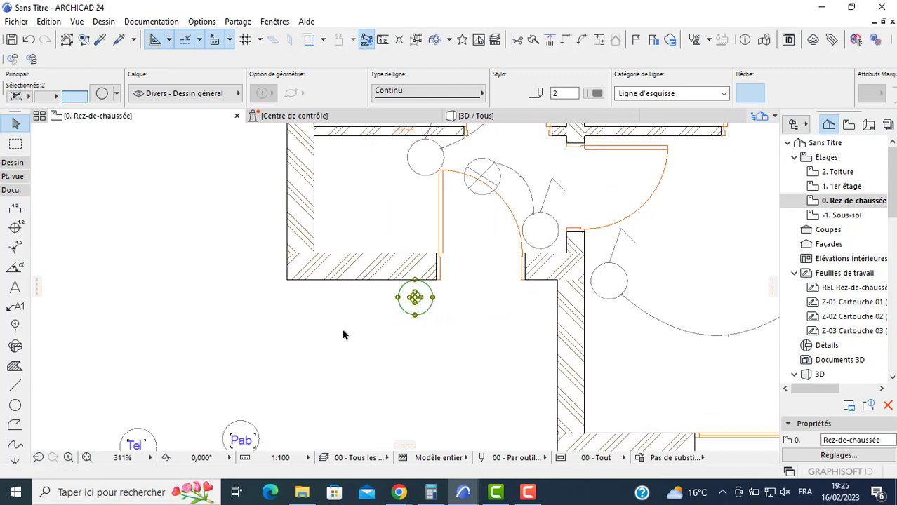
- Move the TV circle symbol against the inner face of the lower-right room's left wall, just below the bent-line circle
scroll(351, 281, "down", 3)
left_click(209, 352)
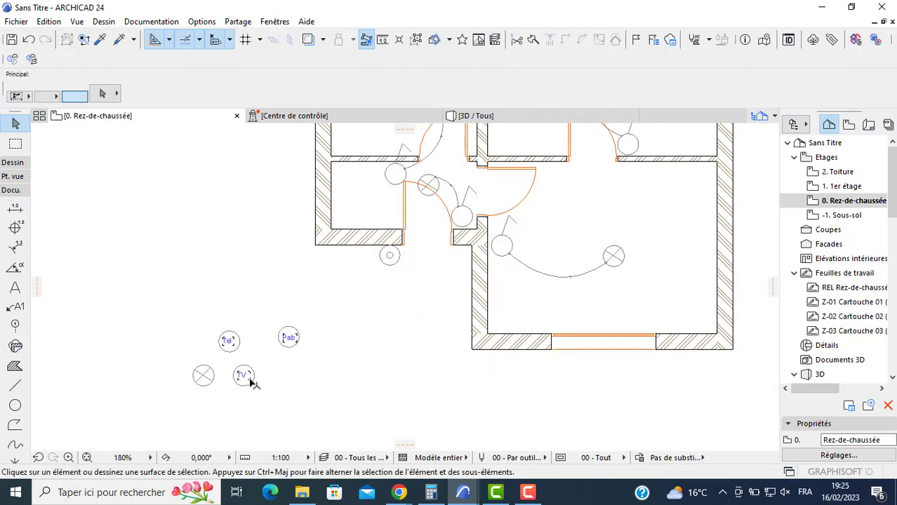
left_click(243, 376)
left_click(244, 376)
scroll(504, 279, "up", 2)
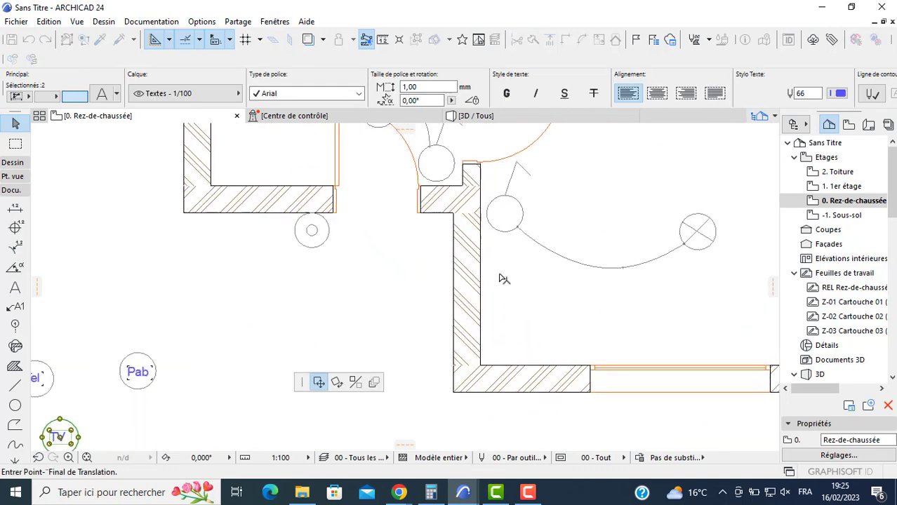
scroll(501, 276, "up", 1)
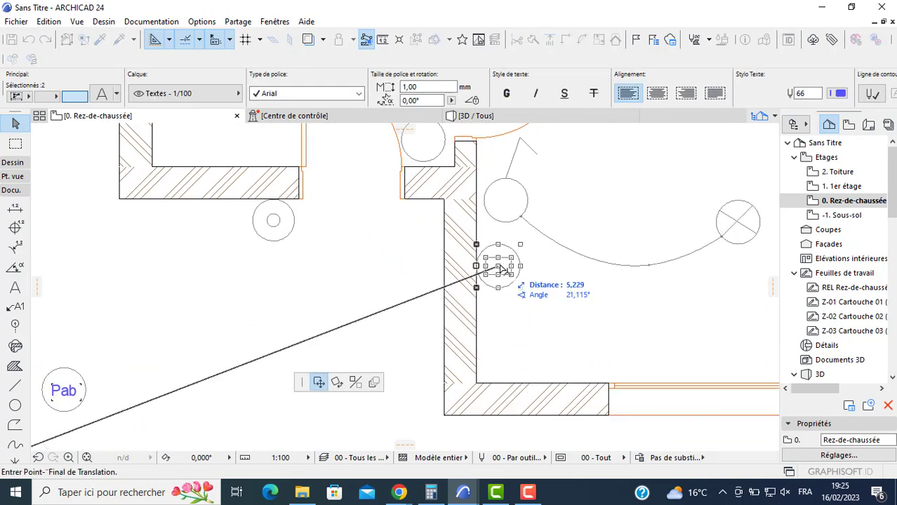
left_click(499, 261)
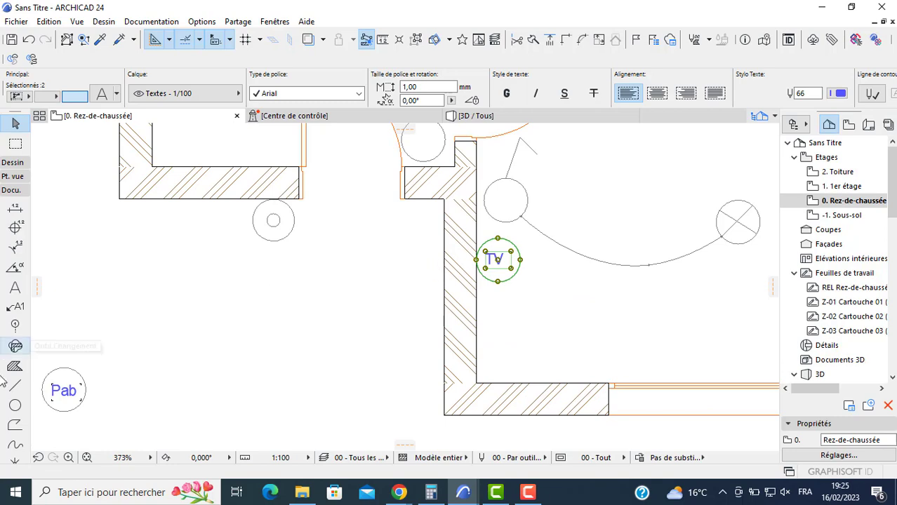
- Move the Pab circle symbol against the same wall, directly below the TV symbol
middle_click_drag(80, 381, 151, 355)
left_click(144, 362, "shift")
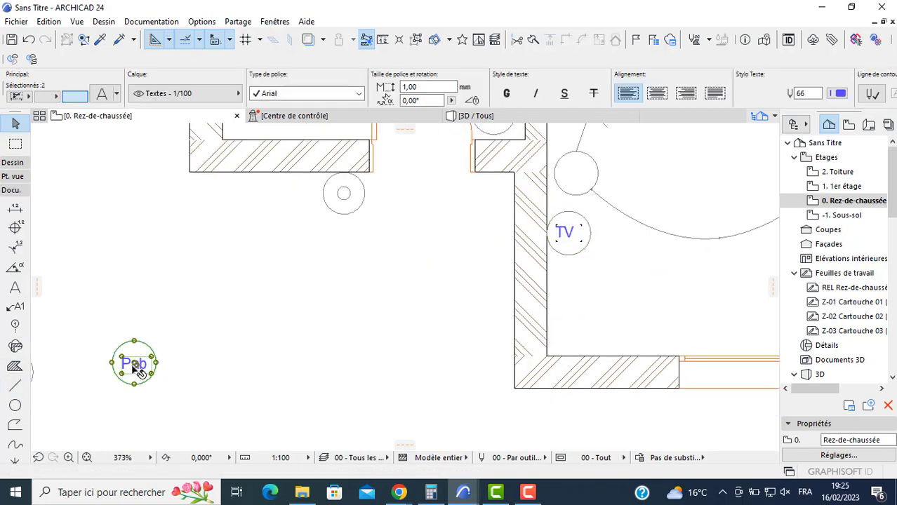
left_click(155, 362)
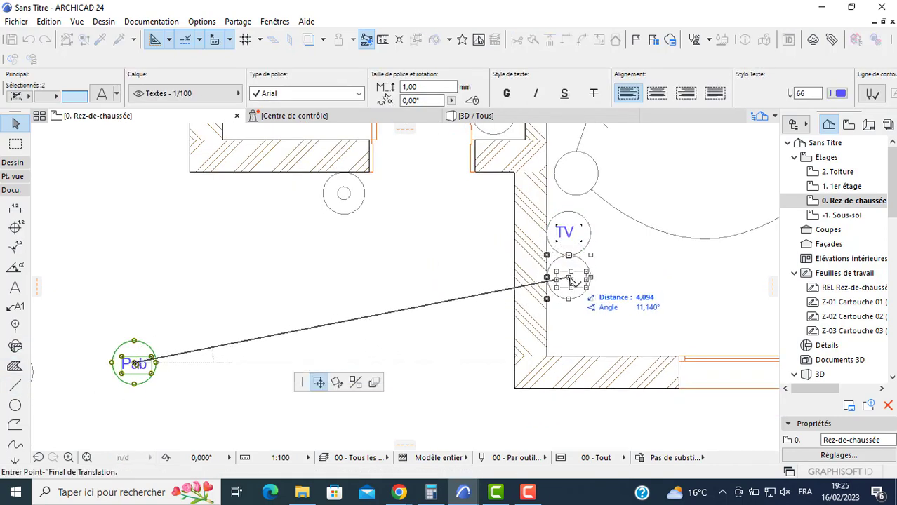
left_click(561, 269)
- Move the Tel circle symbol against the same wall, directly below the Pab symbol
scroll(315, 285, "down", 3)
left_click(226, 318)
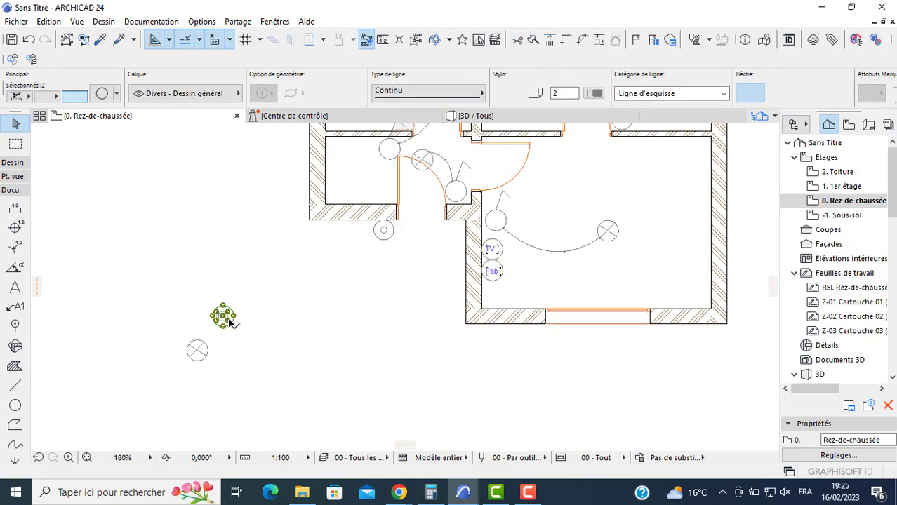
left_click(226, 318)
scroll(500, 284, "up", 5)
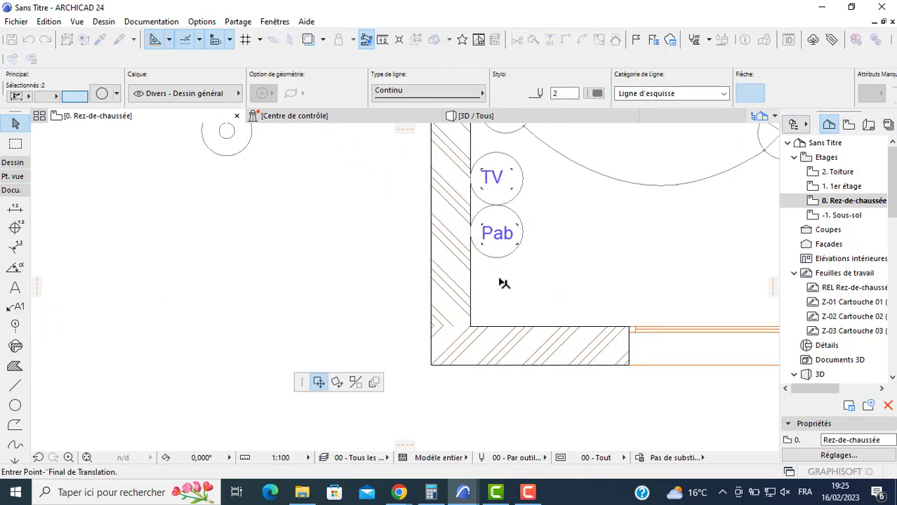
left_click(497, 281)
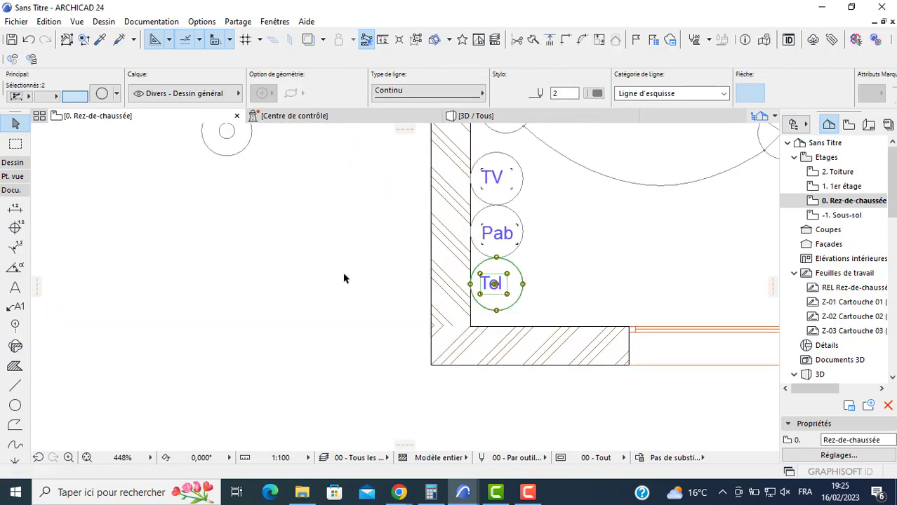
- Draw a circle beside the spare crossed circle outside the plan, and add a small circle inside its left half
scroll(340, 292, "down", 2)
middle_click_drag(333, 306, 379, 333)
left_click(210, 275)
middle_click_drag(99, 311, 348, 320)
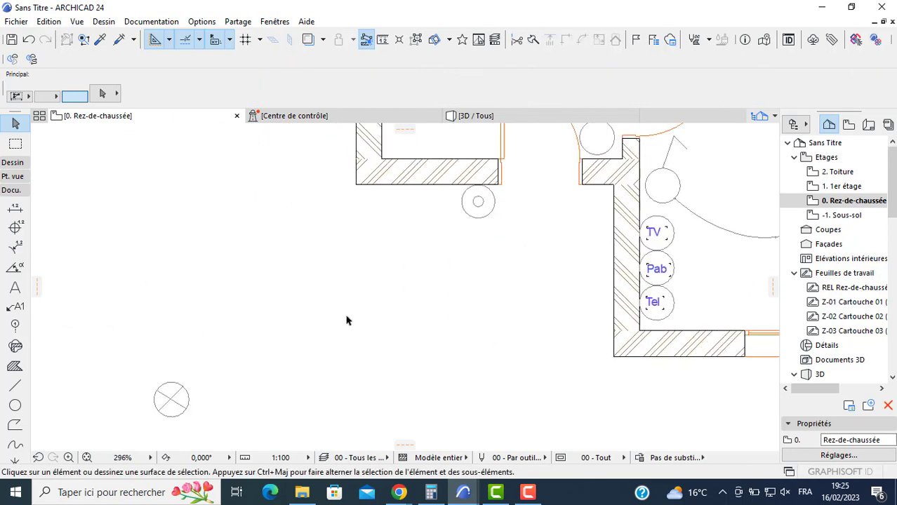
scroll(348, 320, "down", 3)
left_click(16, 407)
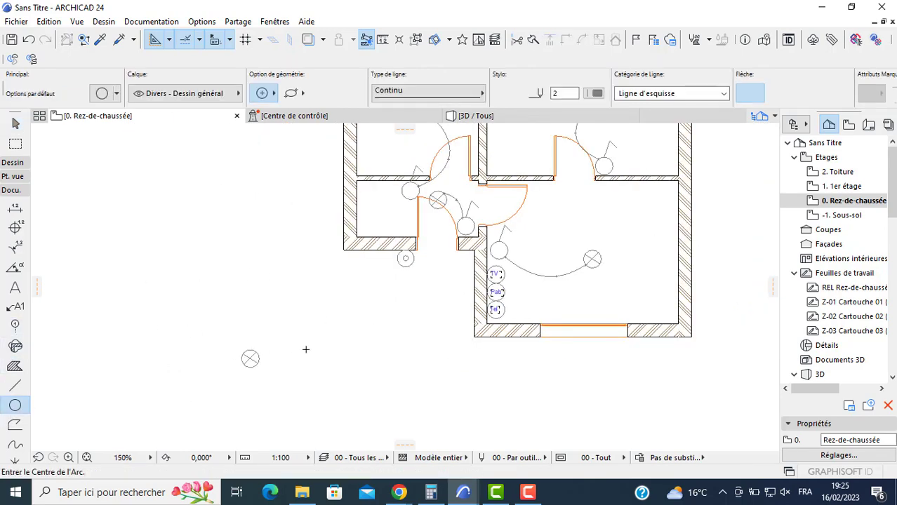
scroll(281, 354, "up", 3)
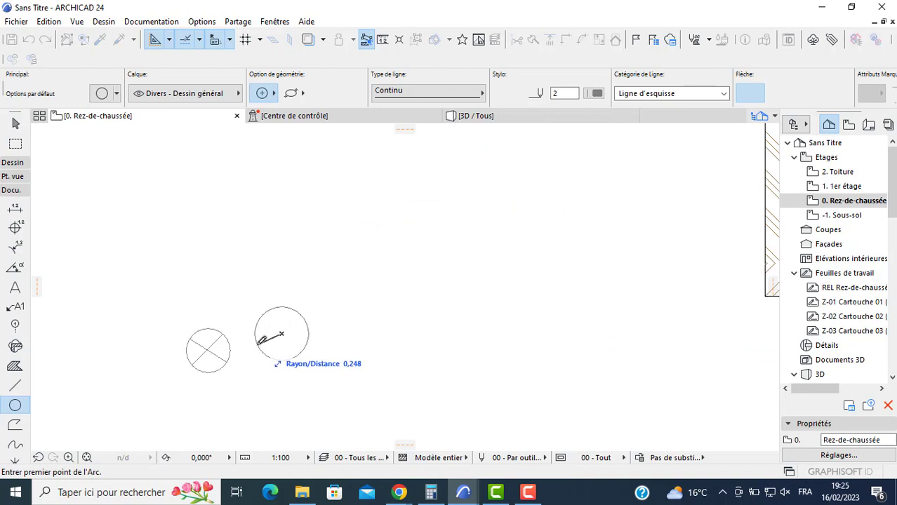
left_click(268, 344)
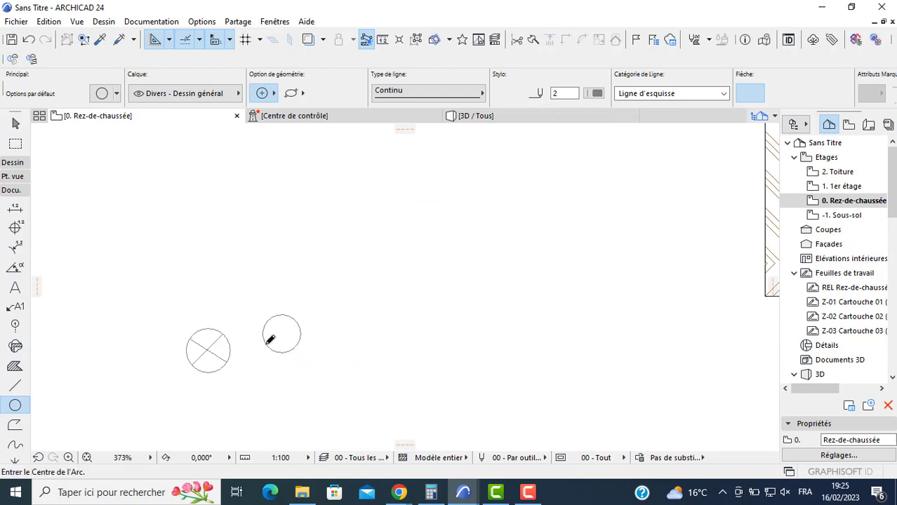
scroll(266, 341, "up", 4)
left_click(283, 323)
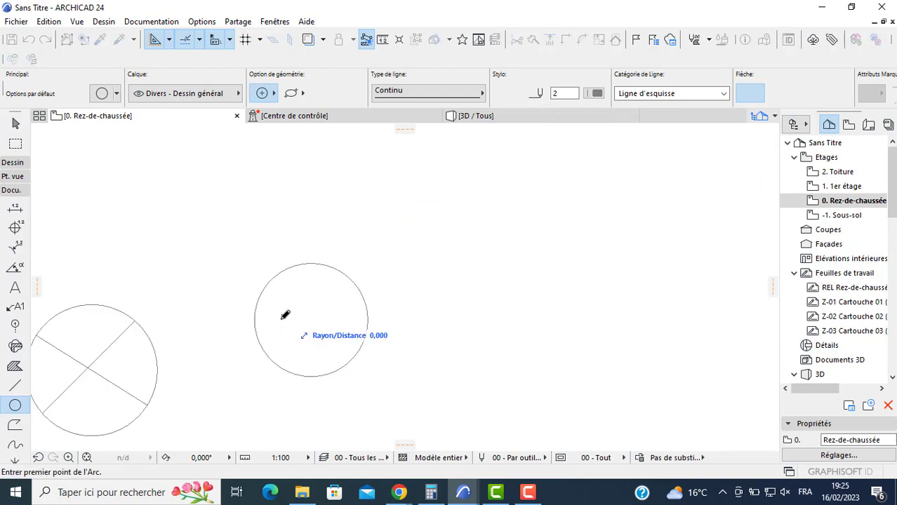
key("Escape")
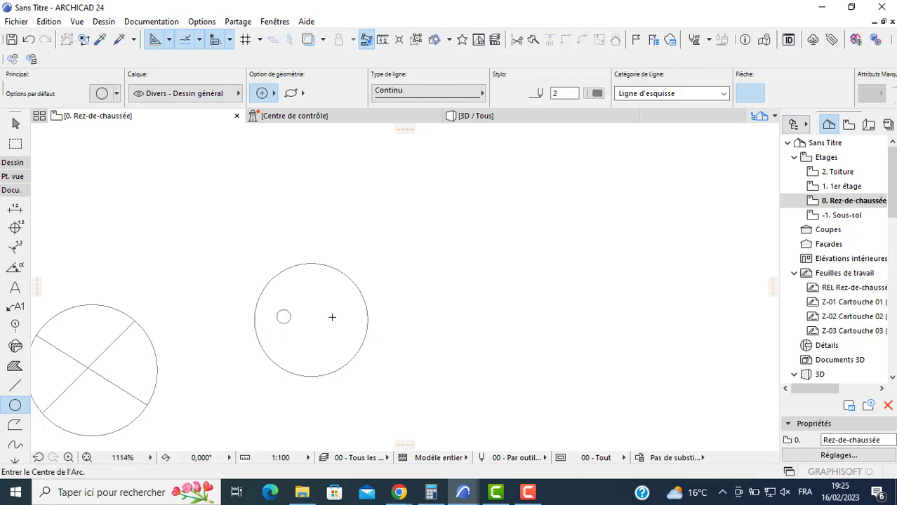
left_click(342, 316)
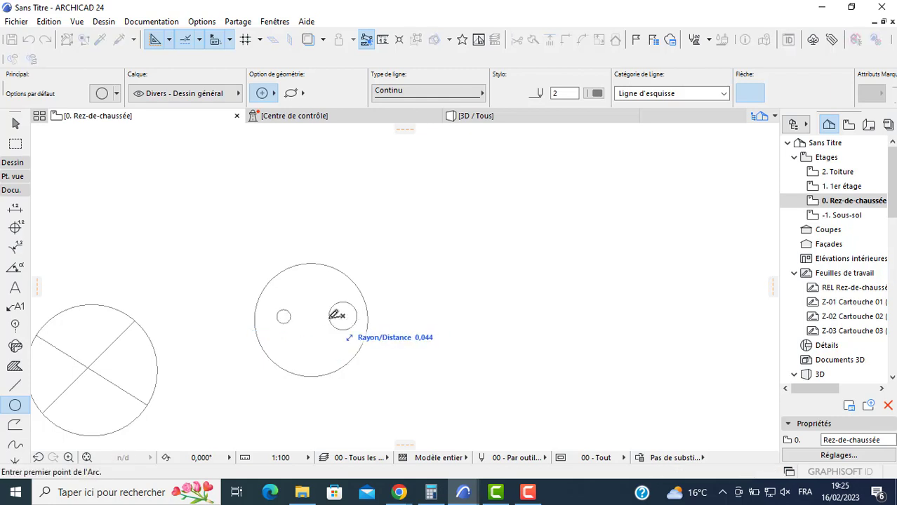
key("Escape")
key("Escape")
- Copy the small circle to the top and right of the large circle's interior, and group all four circles
left_click(283, 317)
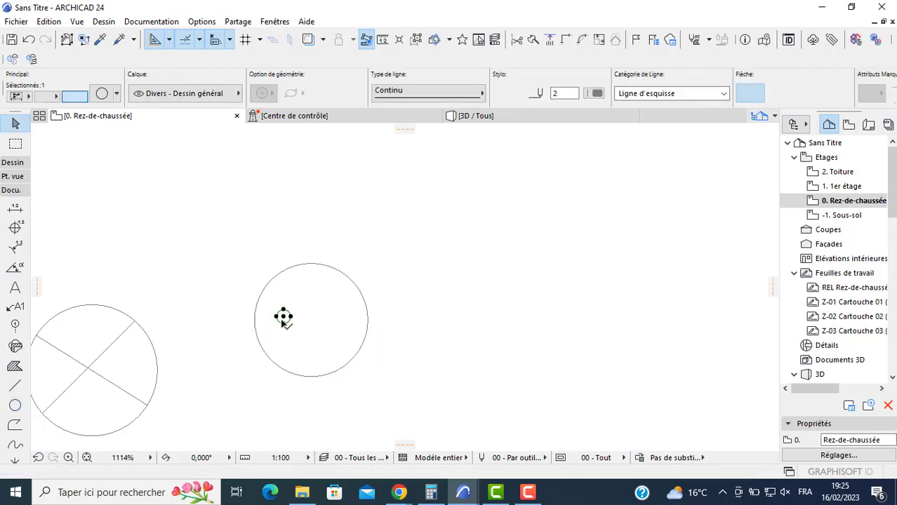
left_click(282, 318)
key("ctrl")
key("ctrl")
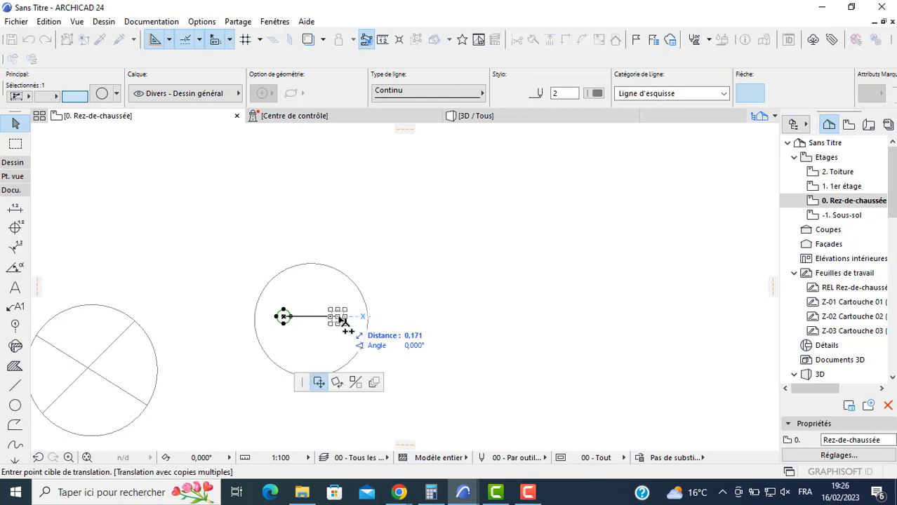
double_click(315, 292)
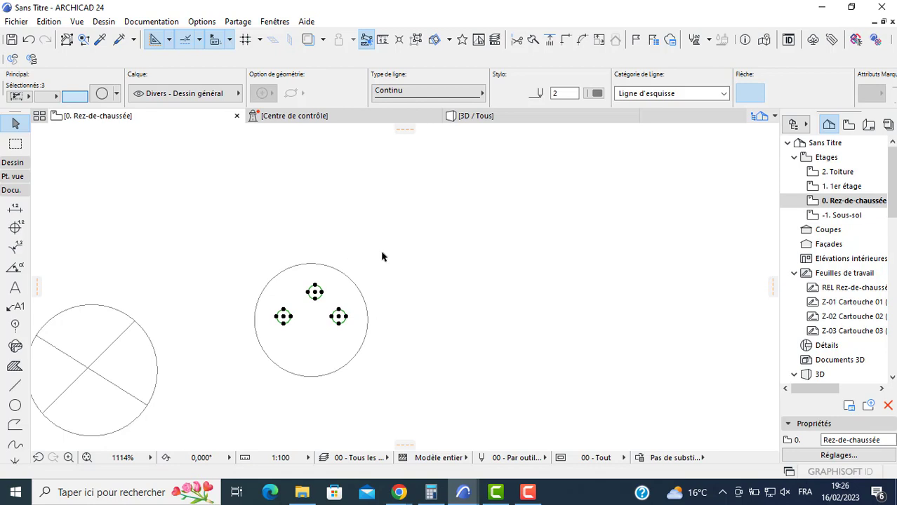
key("Escape")
left_click(370, 269)
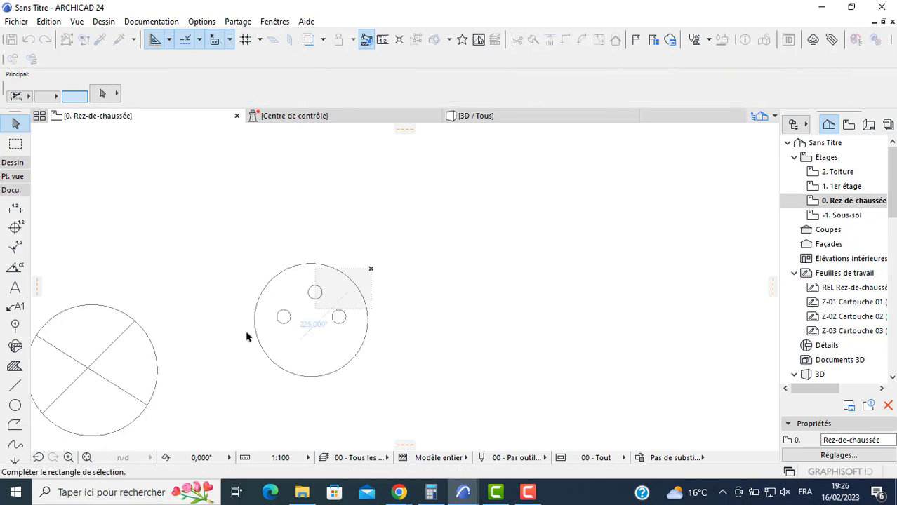
left_click(241, 364)
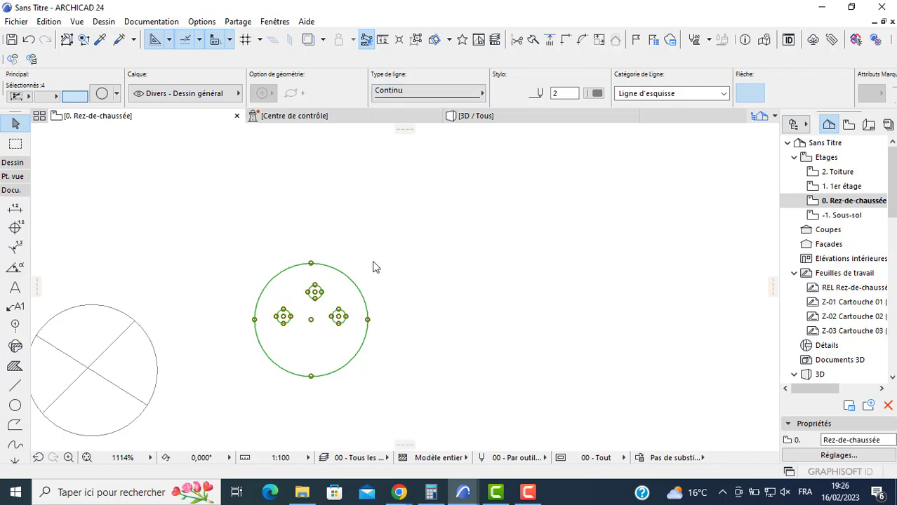
- Start multiple copies of the three-dot circle symbol and place one against the lower part of the upper-right room's right wall
left_click(311, 320)
scroll(362, 278, "down", 4)
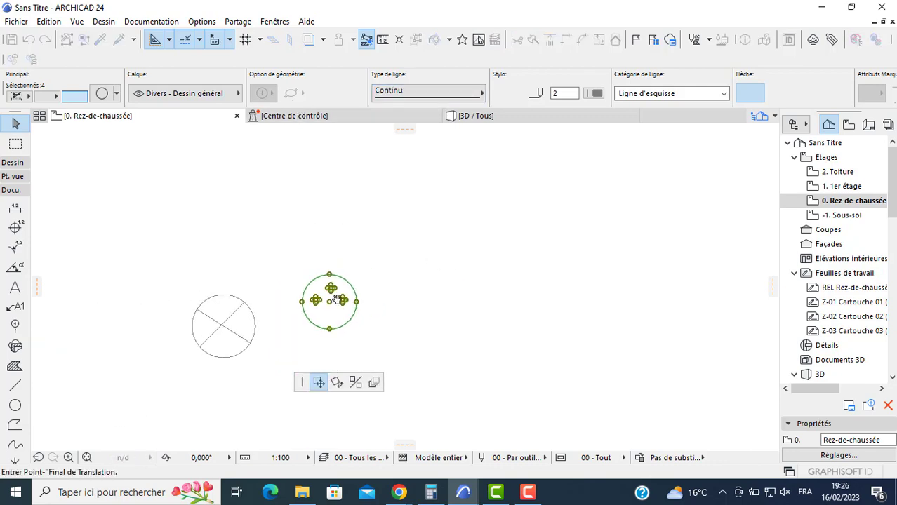
middle_click_drag(351, 287, 94, 347)
scroll(247, 301, "down", 2)
key("ctrl+alt")
middle_click_drag(660, 154, 352, 359)
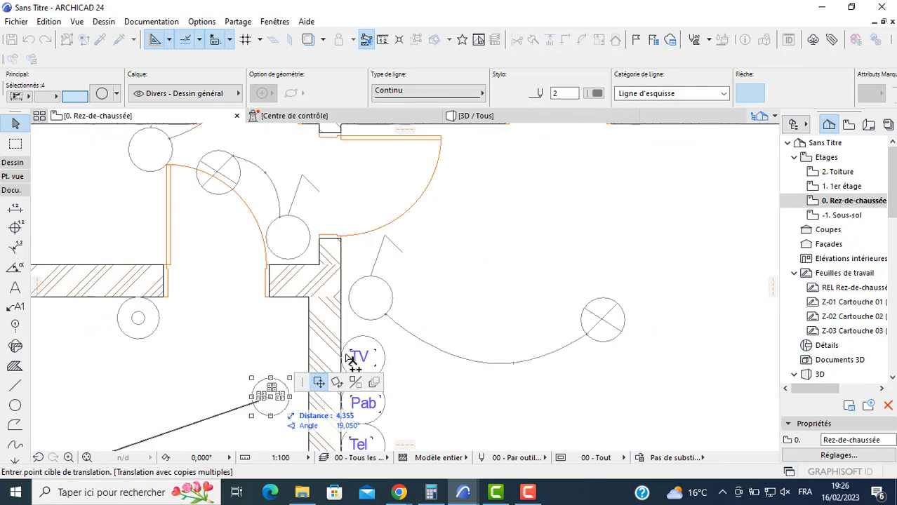
scroll(433, 328, "down", 2)
middle_click_drag(607, 129, 494, 287)
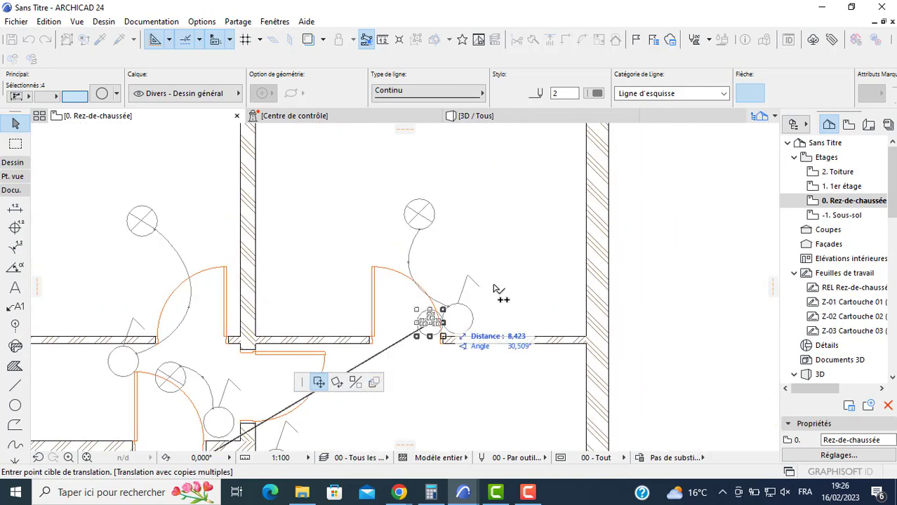
left_click(573, 273)
- Place three-dot circle copies on the upper-right room's upper right wall, top wall left of the window, and left wall
scroll(533, 258, "down", 1)
middle_click_drag(532, 257, 520, 294)
scroll(520, 294, "down", 1)
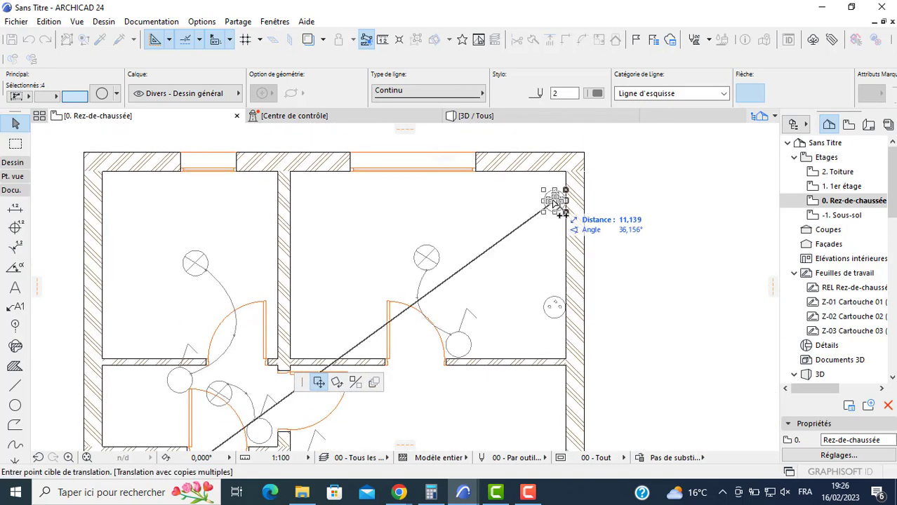
left_click(558, 205)
left_click(322, 181)
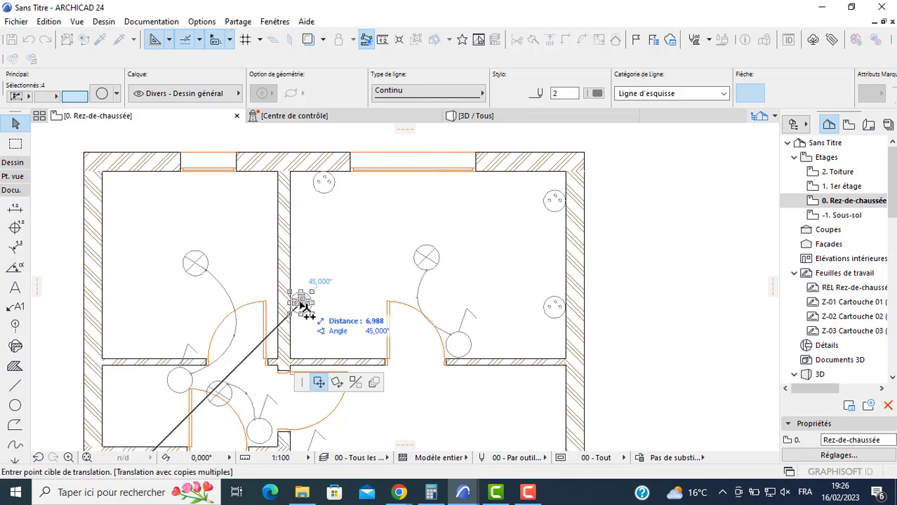
left_click(302, 303)
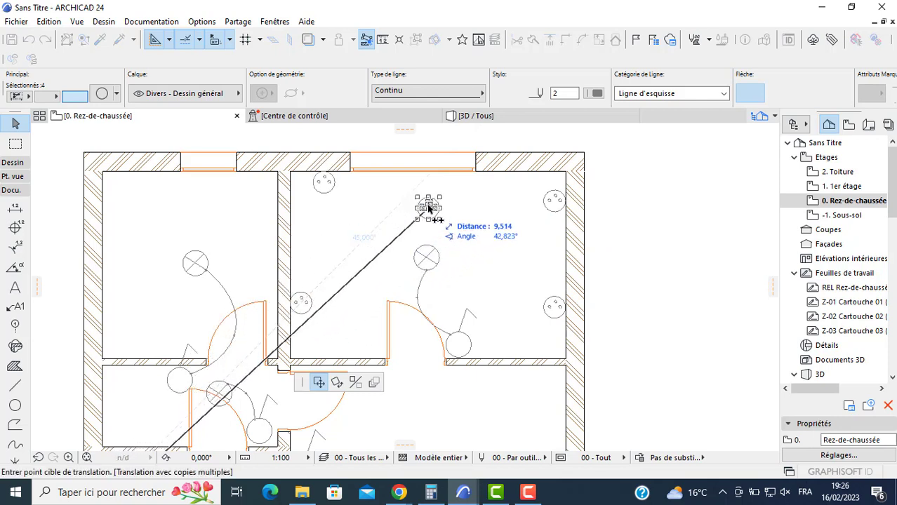
- Place another three-dot circle copy against the upper-right room's bottom wall, left of the door, and end the multiple copying
middle_click_drag(384, 311, 392, 270)
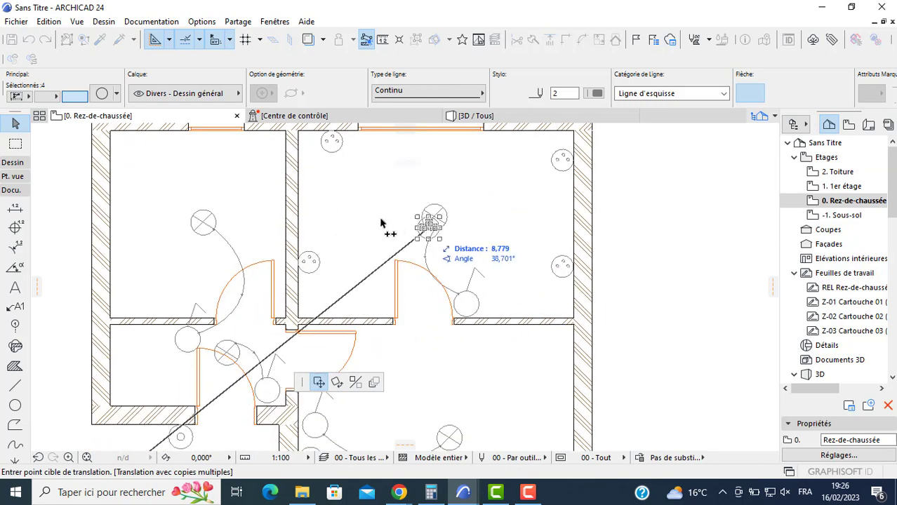
middle_click_drag(444, 324, 446, 290)
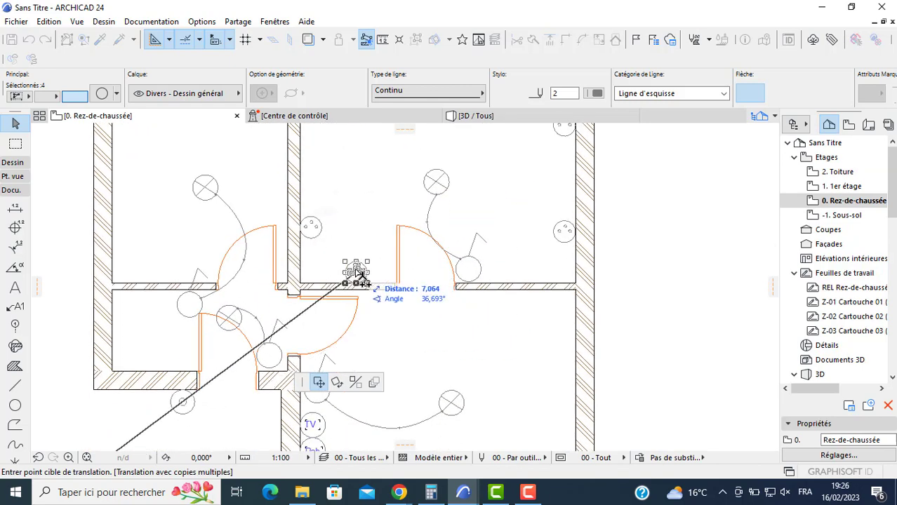
scroll(360, 273, "up", 2)
scroll(360, 273, "down", 2)
middle_click_drag(361, 273, 365, 289)
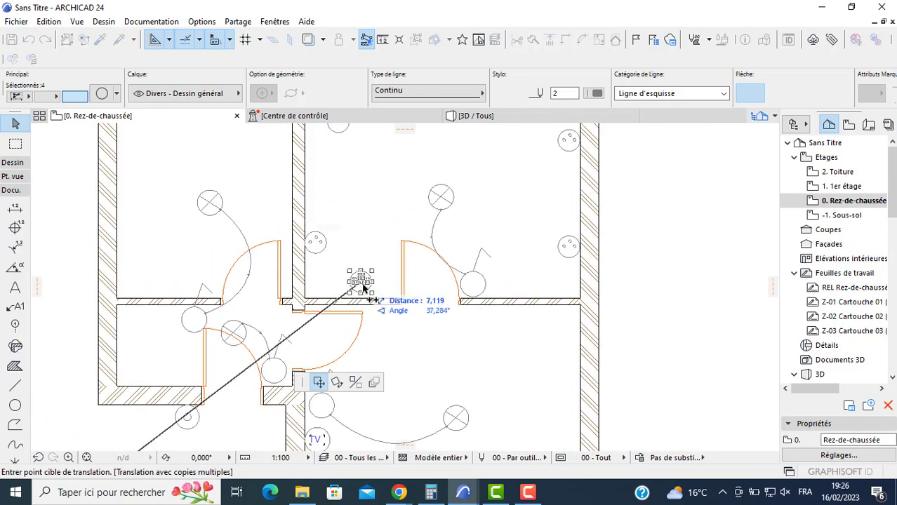
left_click(369, 288)
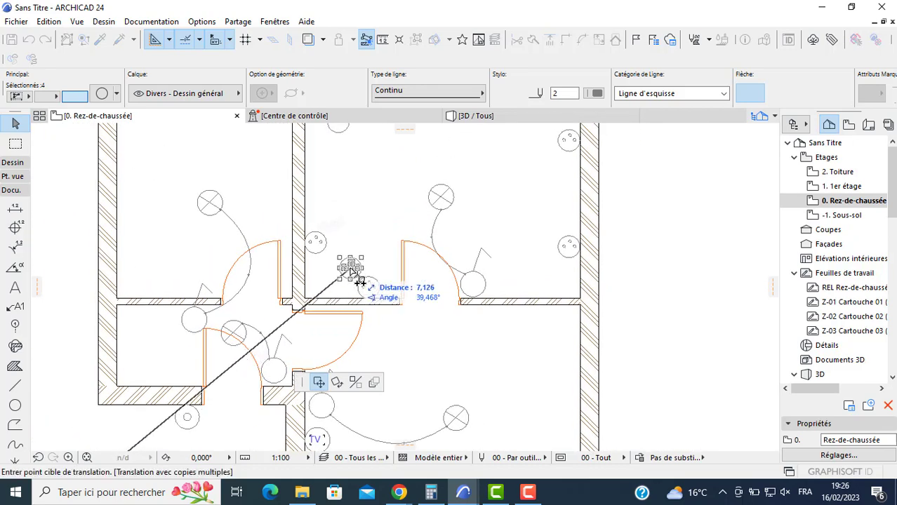
key("Escape")
scroll(351, 269, "down", 1)
key("Escape")
- Place one copy of the spare three-dot circle symbol outside the plan, just right of the original
middle_click_drag(372, 384, 396, 275)
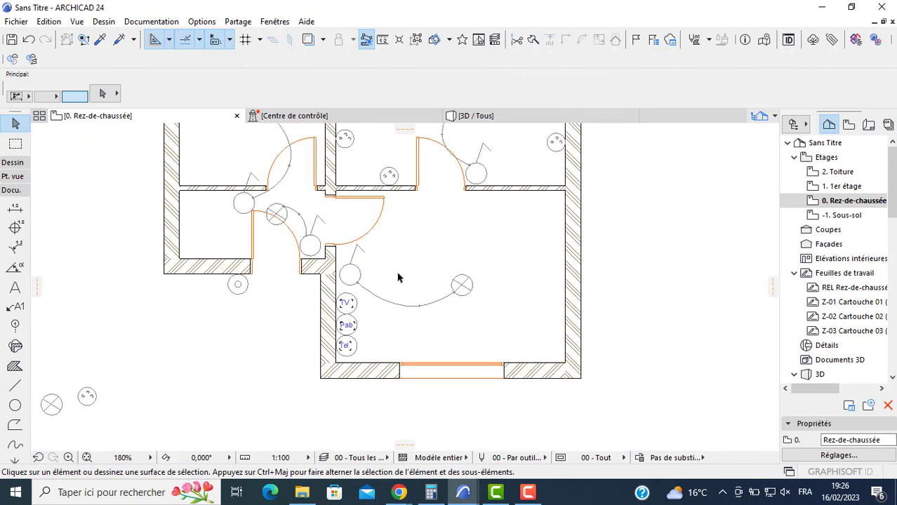
scroll(322, 329, "up", 2)
middle_click_drag(146, 389, 357, 288)
scroll(328, 305, "up", 1)
scroll(177, 329, "up", 2)
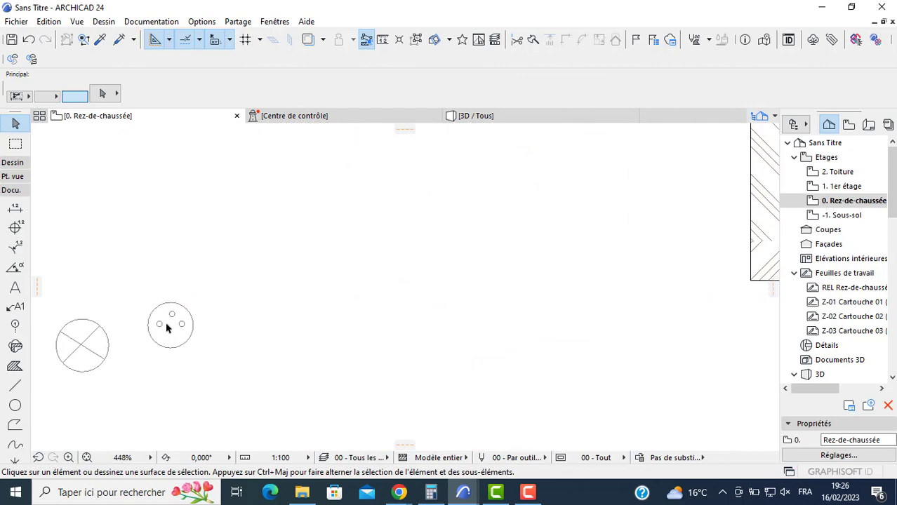
left_click(173, 327)
left_click(174, 327)
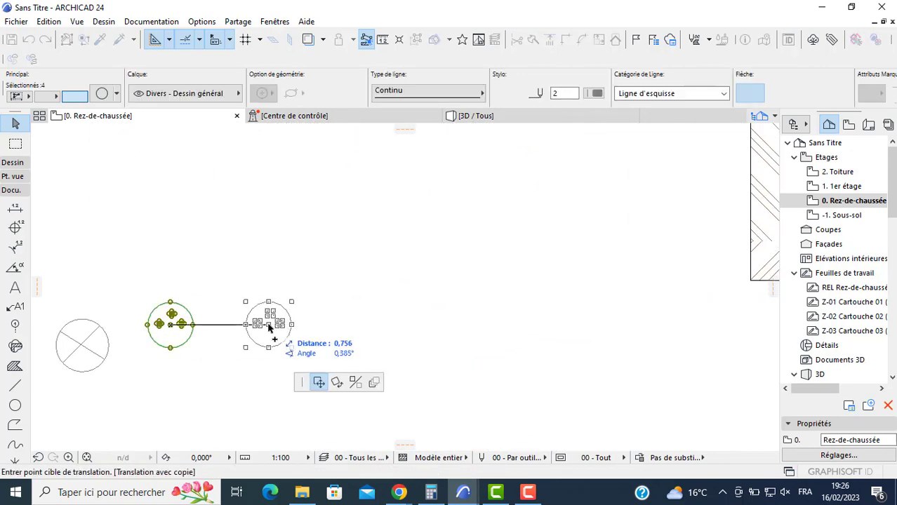
left_click(273, 327, "ctrl")
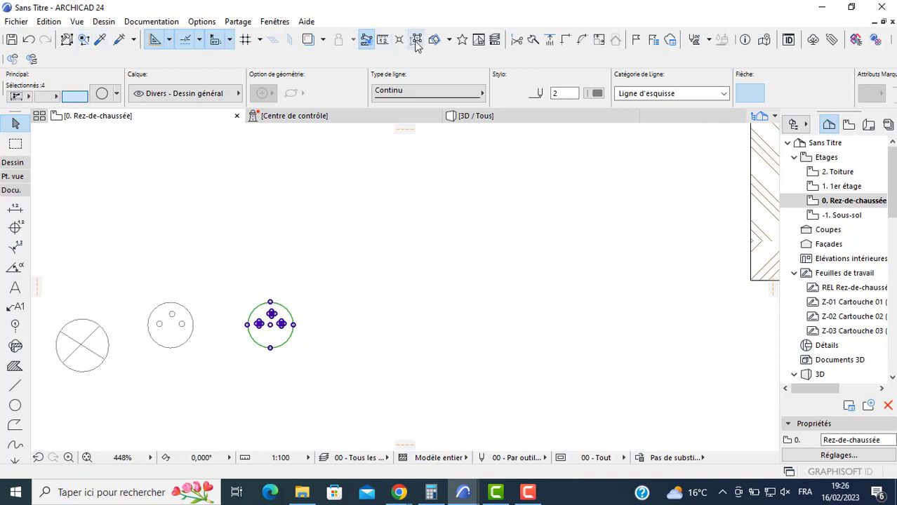
- Suspend grouping and delete the upper small circle from the copied three-dot symbol outside the plan
left_click(330, 275)
left_click(273, 315)
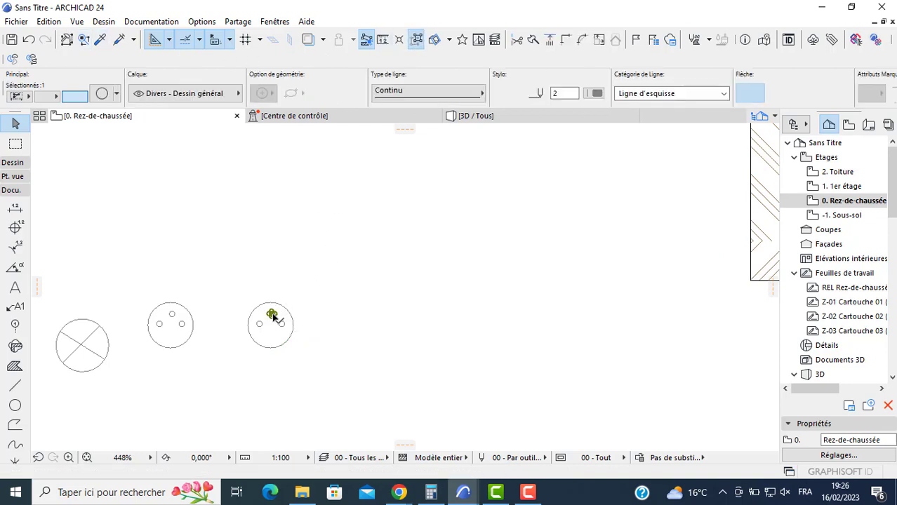
key("Delete")
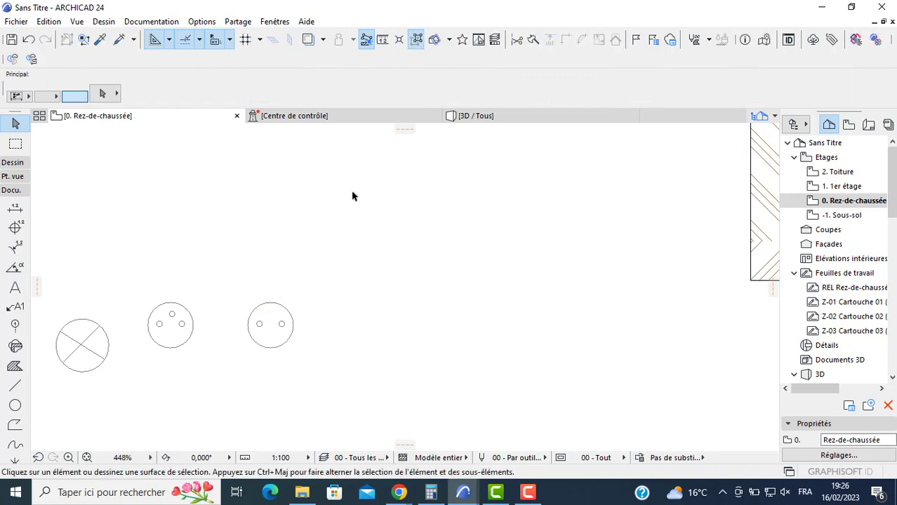
- Start multiple copies of the two-dot circle symbol and place one beside the Tel circle in the lower-right room
left_click(279, 307)
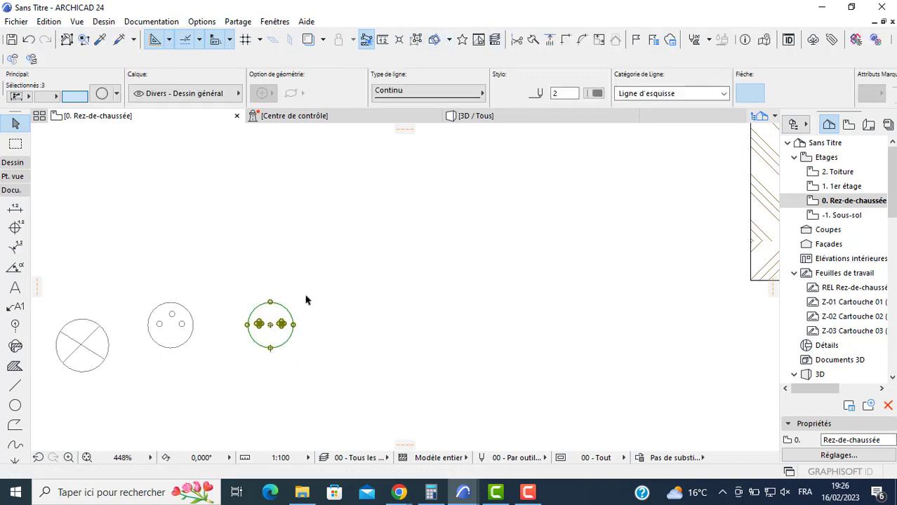
left_click(272, 329)
scroll(479, 265, "down", 3)
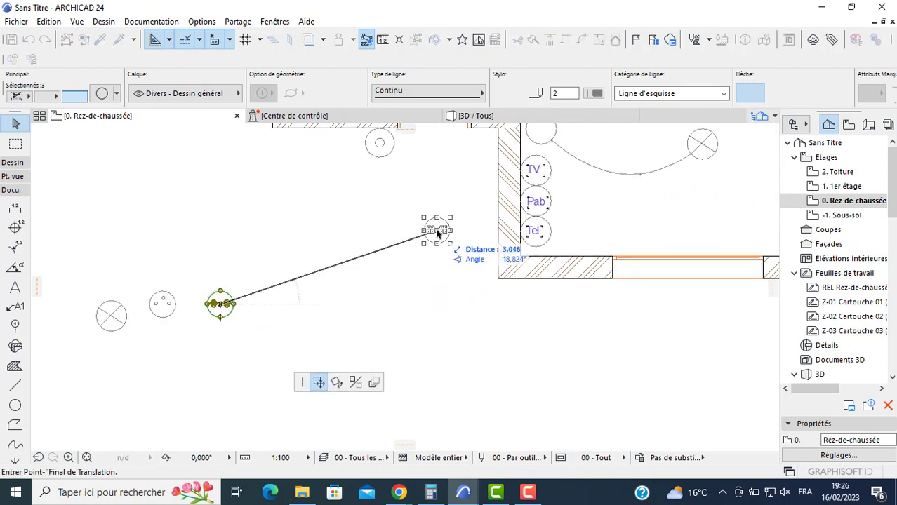
key("ctrl")
key("ctrl")
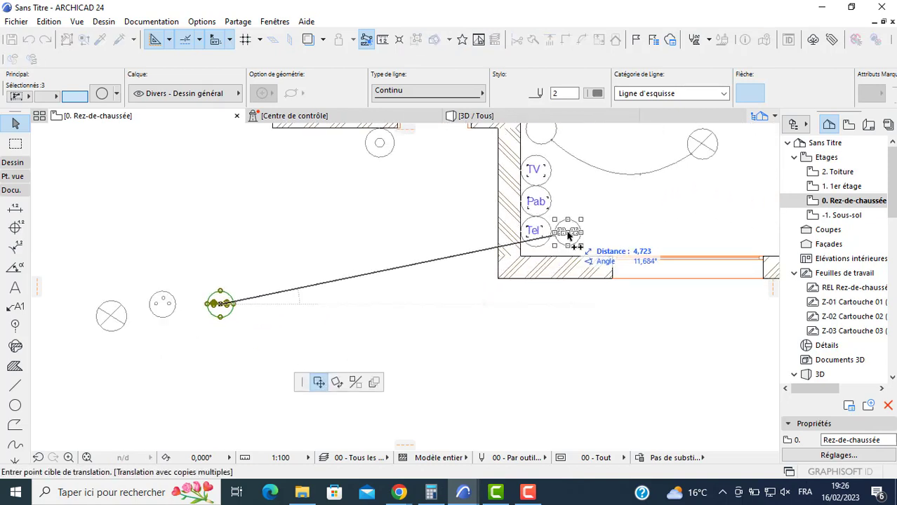
- Place two-dot copies by the lower-right room's upper right wall and the small entry room's bottom and top walls, ending the multiple copying
scroll(618, 176, "down", 4)
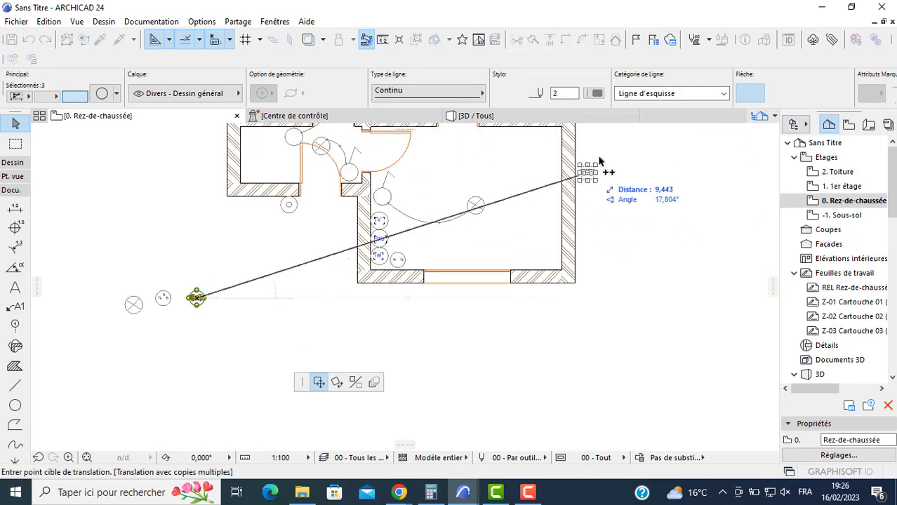
scroll(599, 162, "up", 3)
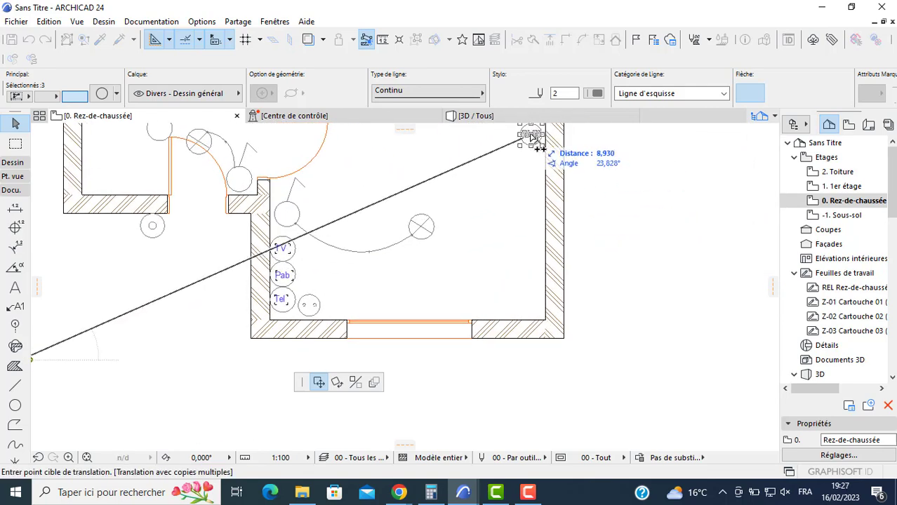
scroll(287, 278, "up", 4)
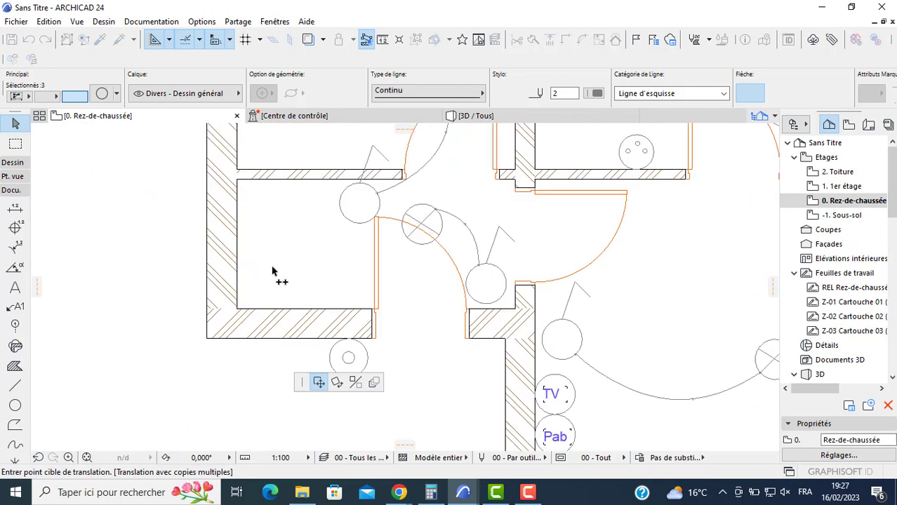
scroll(272, 271, "up", 1)
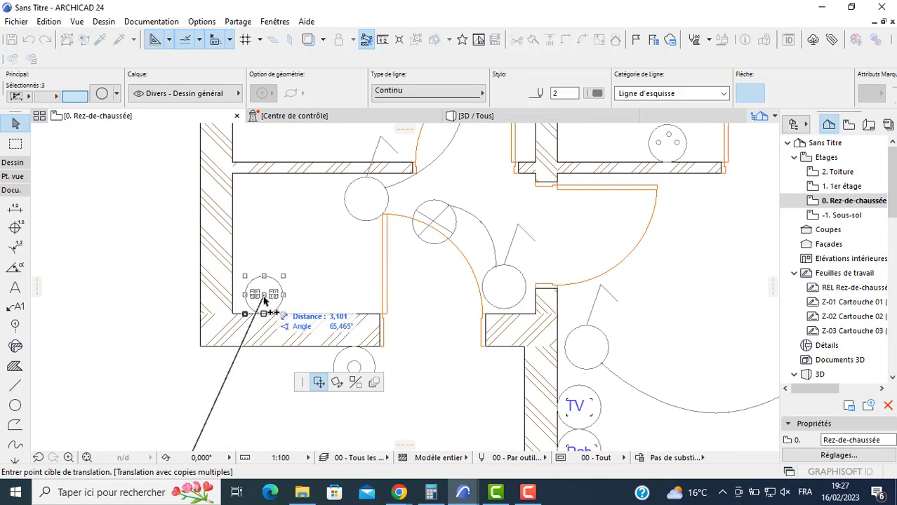
scroll(294, 273, "down", 1)
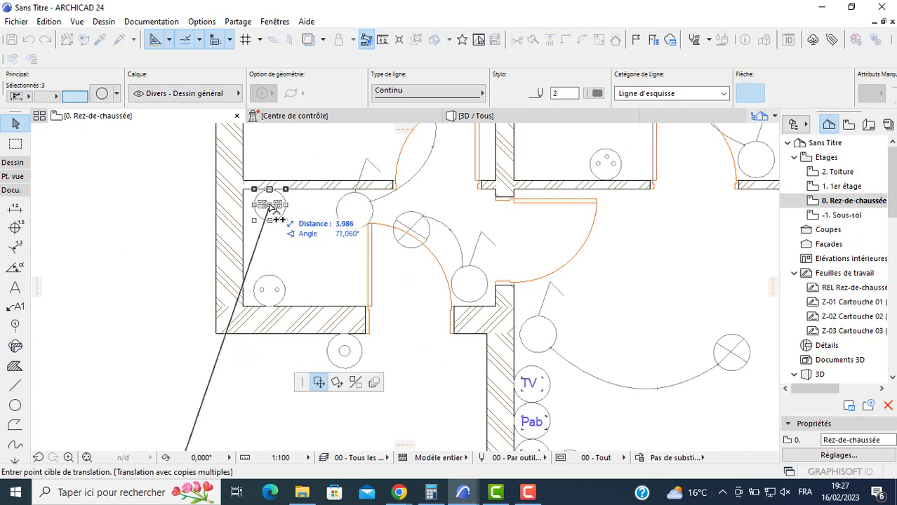
double_click(267, 206)
left_click(64, 371)
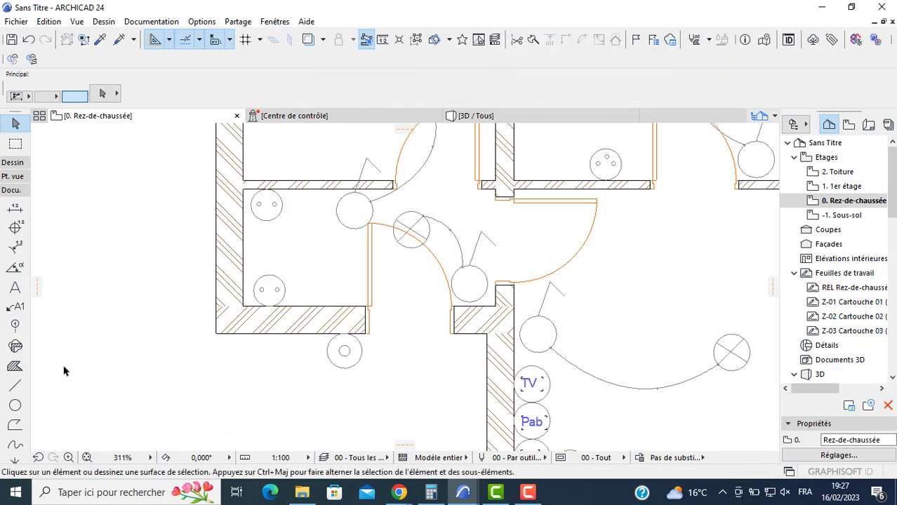
- Draw a narrow rectangle with the Line tool against the entry room's bottom wall, between the two-dot symbol and the door
left_click(15, 387)
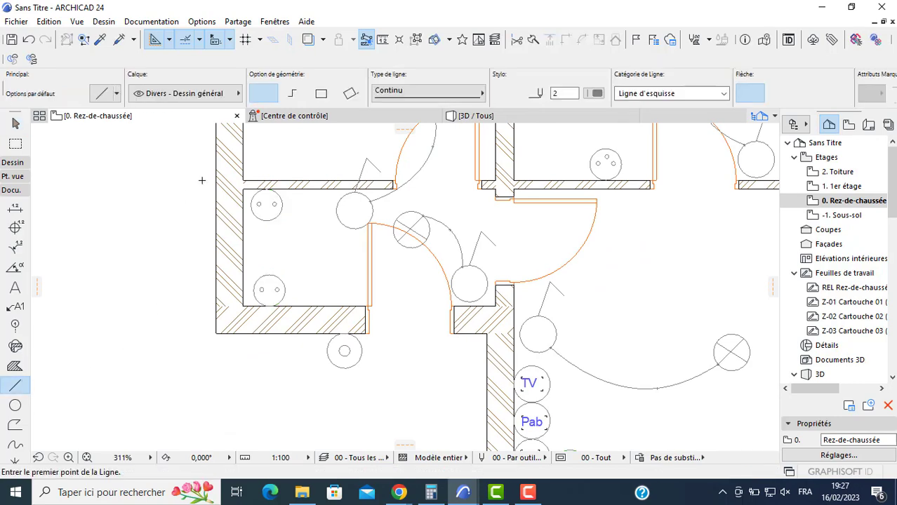
left_click(320, 95)
scroll(298, 280, "up", 3)
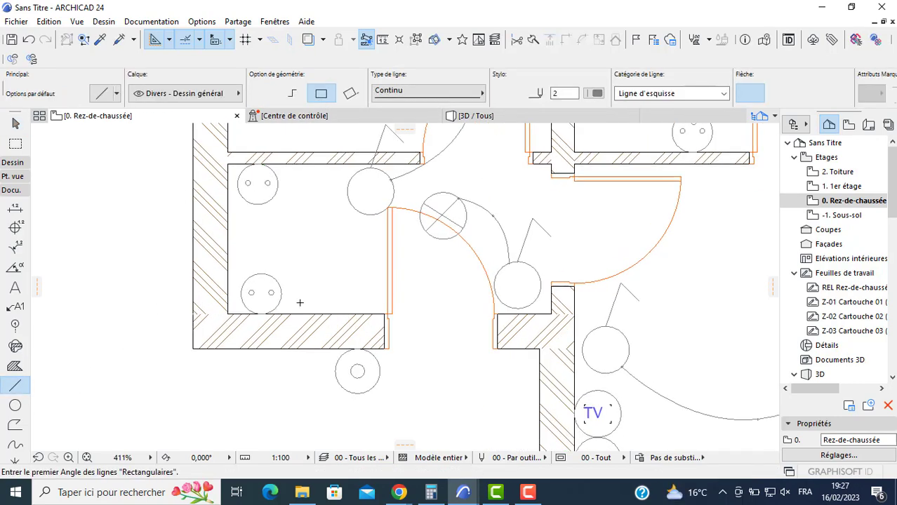
left_click(307, 320)
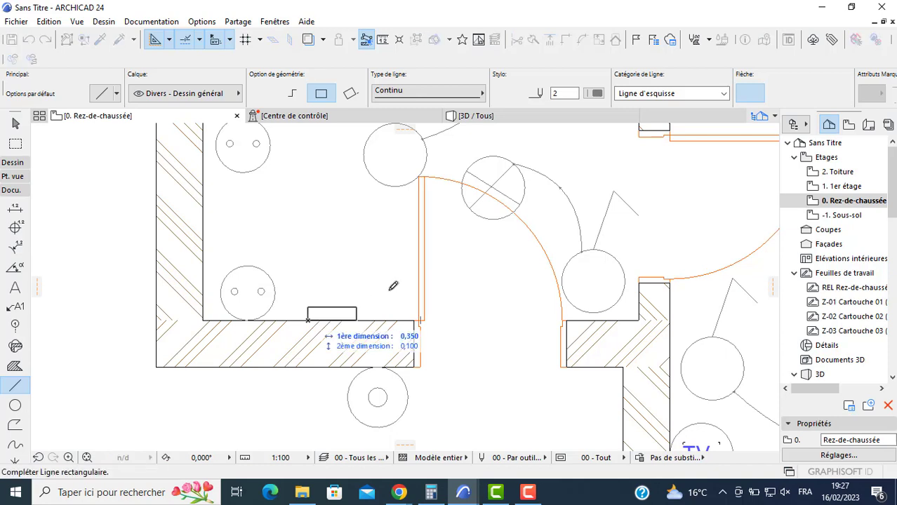
left_click(390, 297)
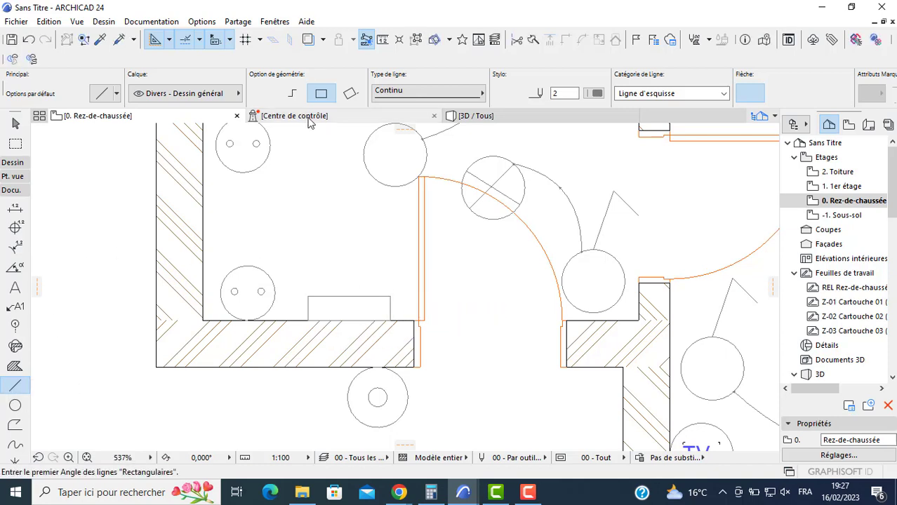
- Draw a single diagonal line from the rectangle's upper right corner to its lower left corner
left_click(264, 93)
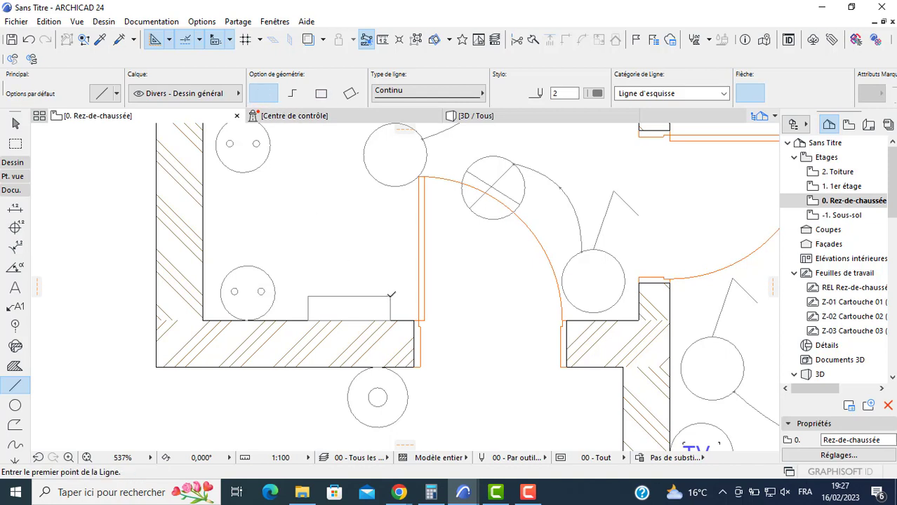
left_click(390, 297)
left_click(308, 319)
- Fill the rectangle's triangle above the diagonal with the solid hatch "Hachure solide" and leave the Fill tool
double_click(14, 366)
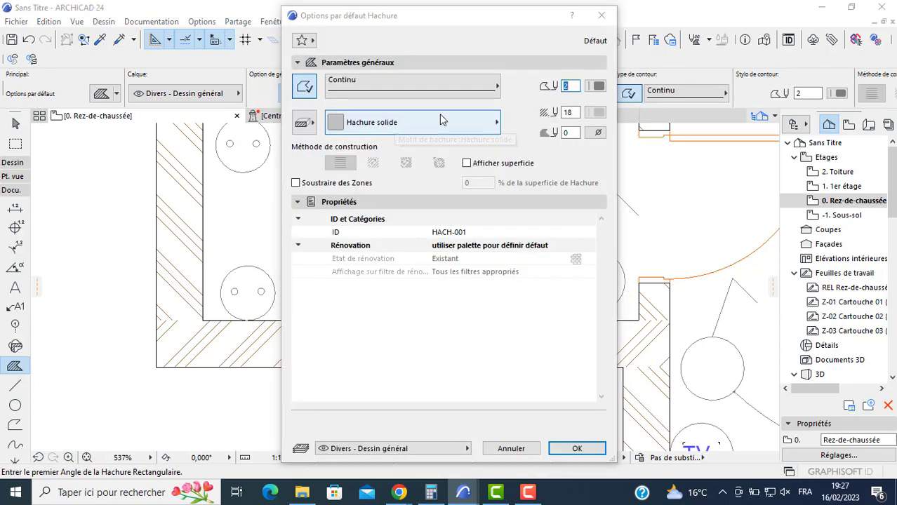
left_click(576, 449)
key("space")
left_click(324, 308)
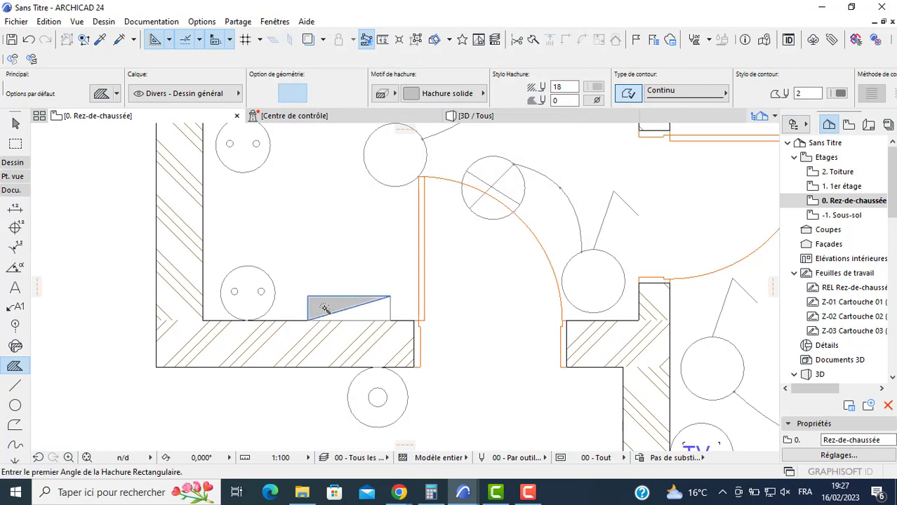
scroll(440, 301, "down", 1)
middle_click_drag(441, 302, 407, 240)
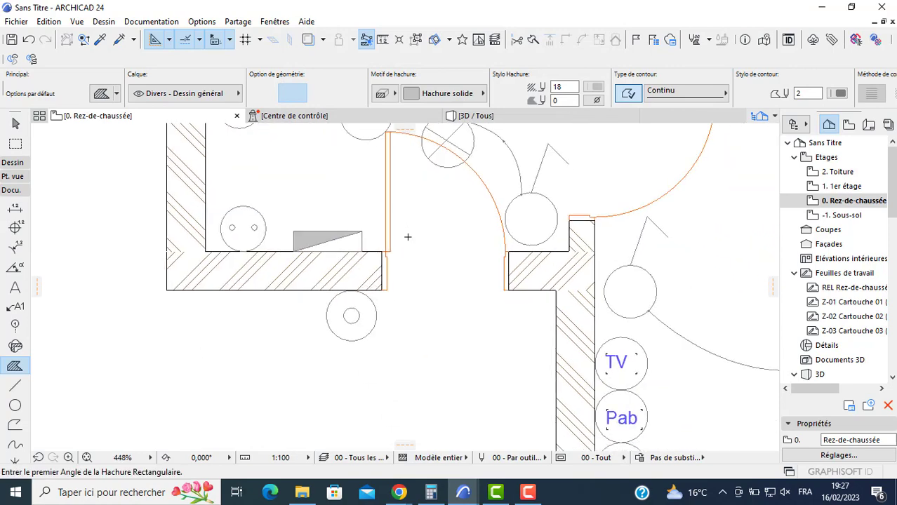
key("Escape")
- Examine the electrical symbols placed in all ground-floor rooms and the spare symbols outside the plan
scroll(417, 260, "down", 6)
middle_click_drag(521, 252, 387, 327)
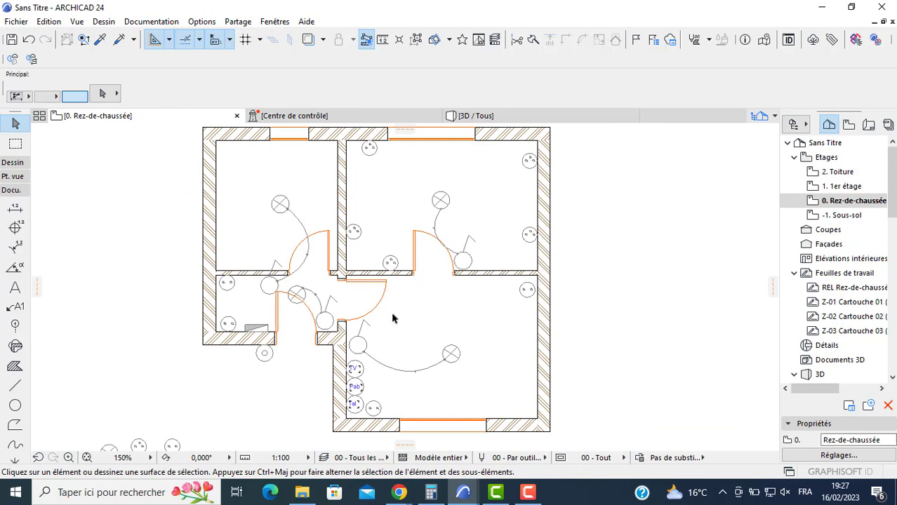
middle_click_drag(385, 321, 416, 292)
middle_click_drag(326, 359, 415, 274)
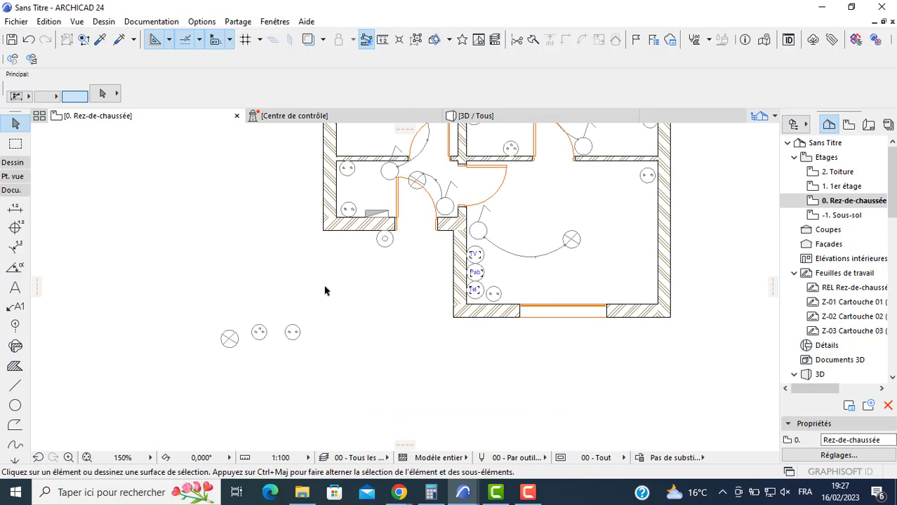
scroll(325, 290, "up", 2)
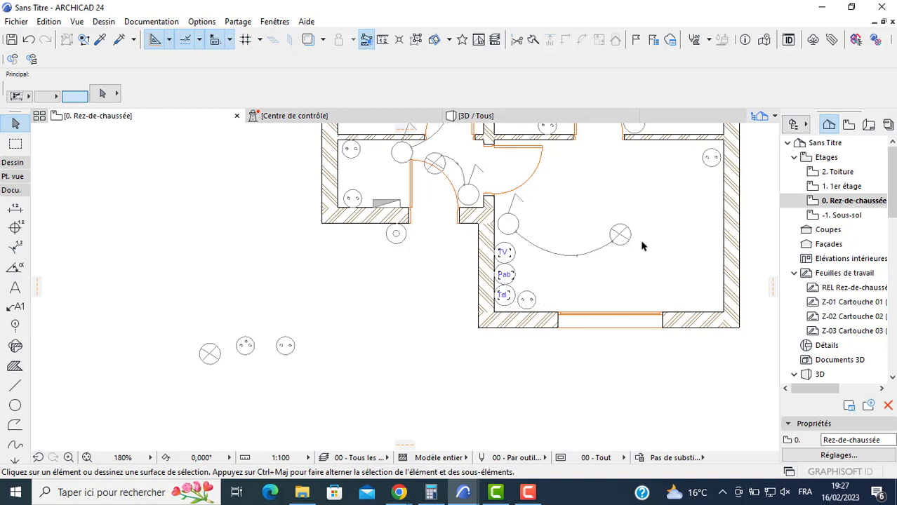
middle_click_drag(509, 226, 454, 252)
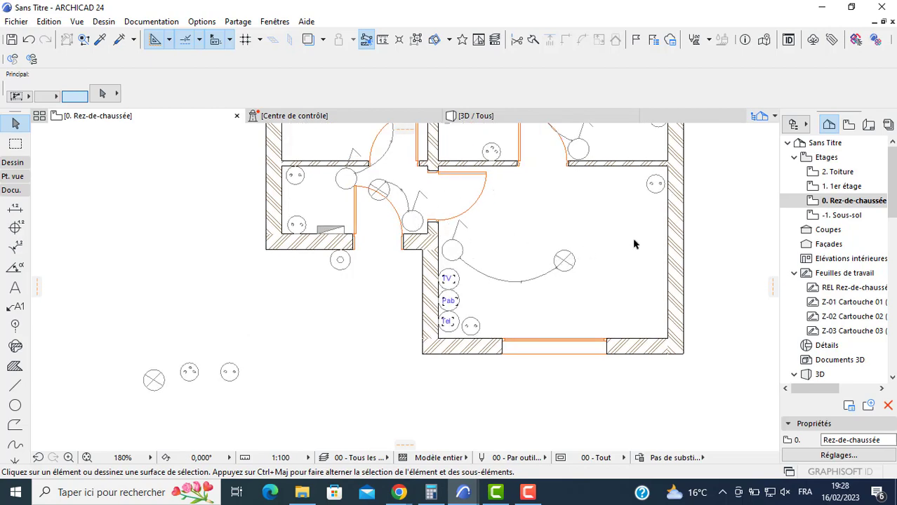
middle_click_drag(635, 242, 622, 345)
scroll(546, 211, "up", 1)
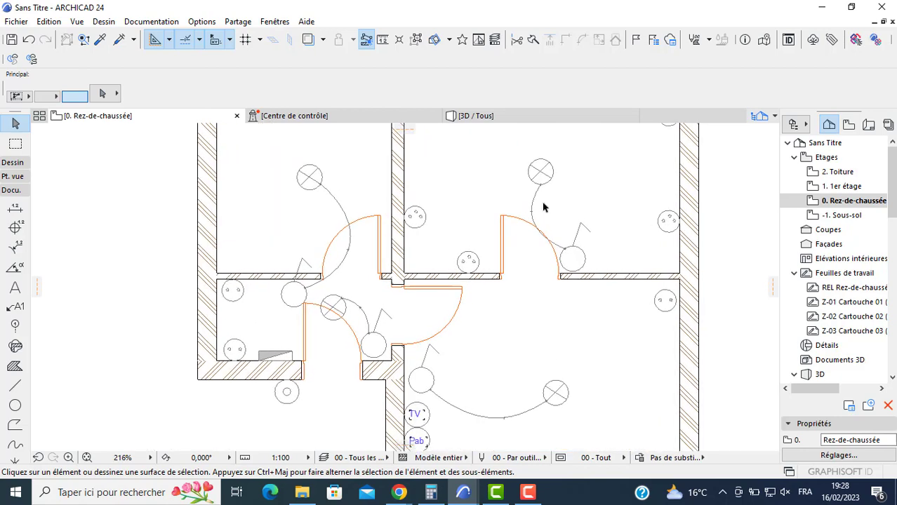
middle_click_drag(636, 306, 567, 253)
left_click(14, 407)
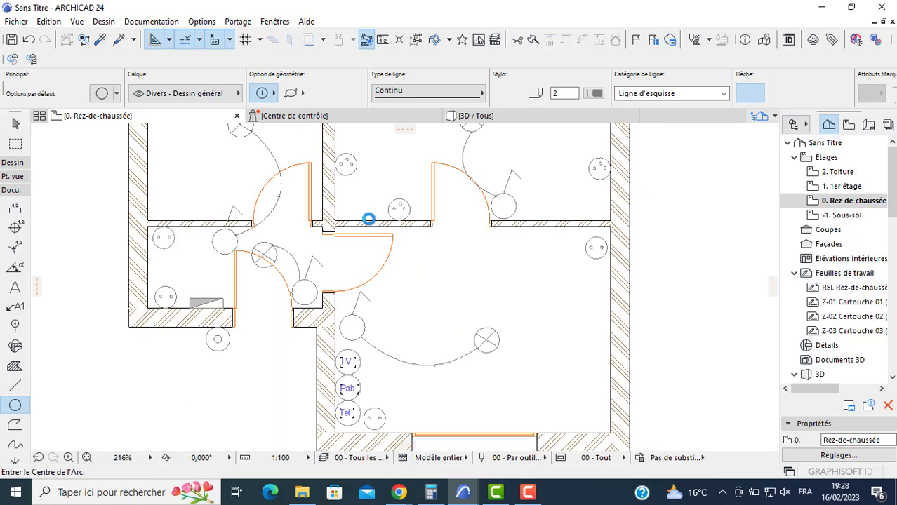
scroll(369, 219, "down", 4)
key("Escape")
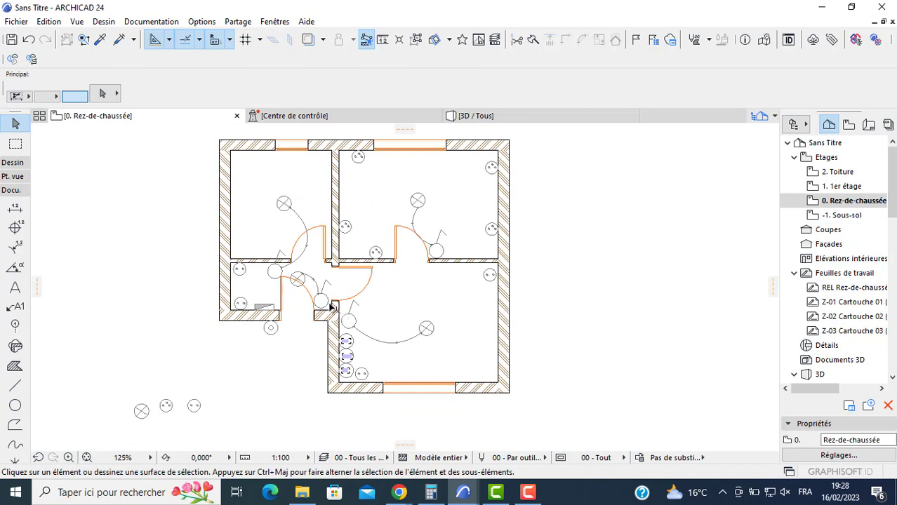
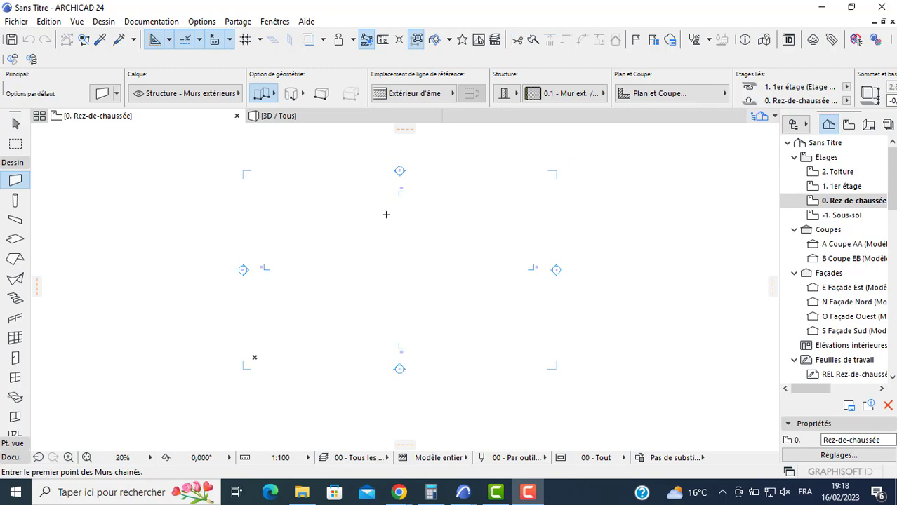
- Delete all section and elevation markers from the empty ground-floor plan, accepting that this cannot be undone
scroll(402, 234, "up", 2)
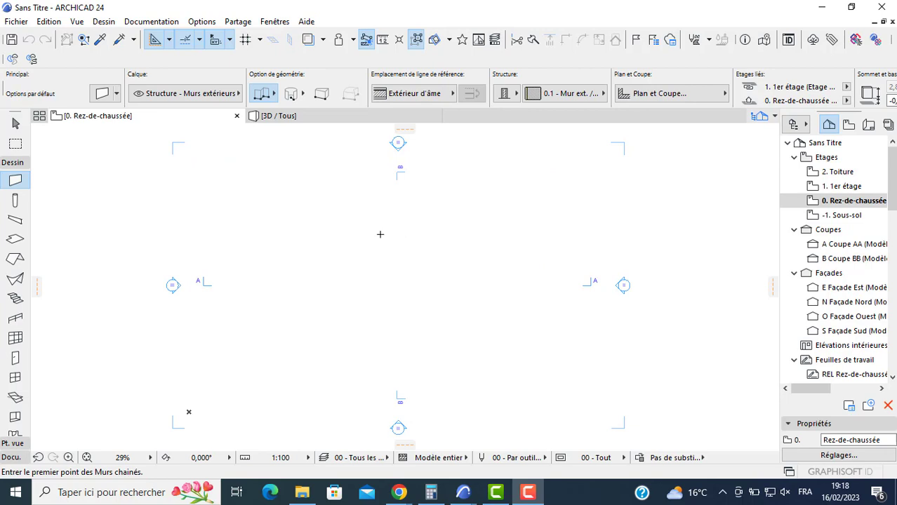
left_click(360, 231)
key("Escape")
key("Escape")
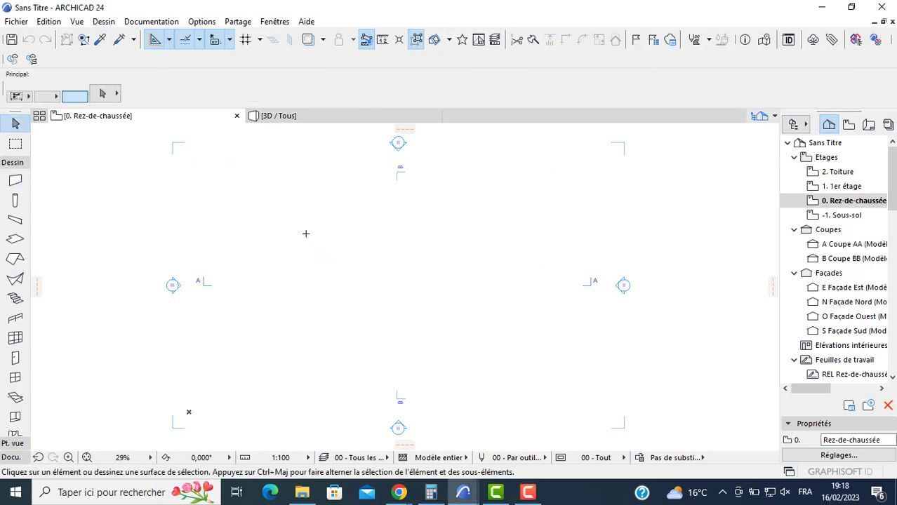
key("ctrl+a")
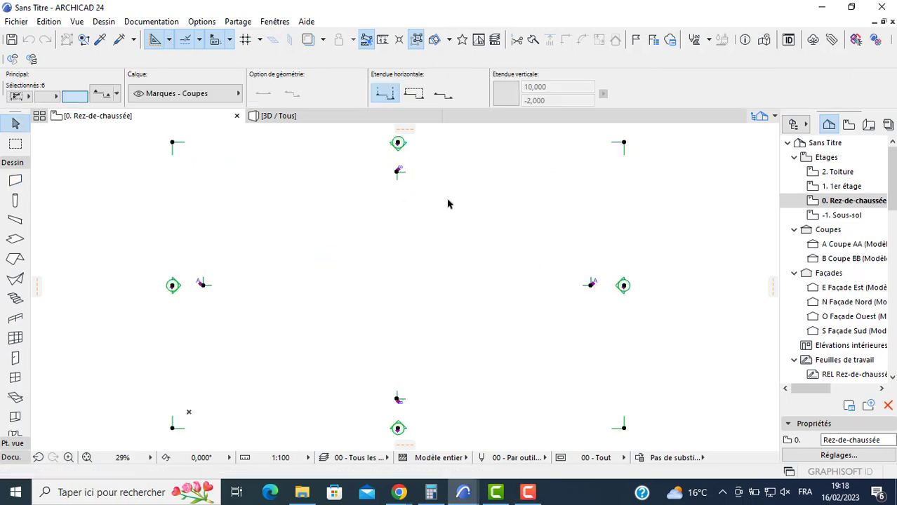
key("Delete")
left_click(512, 180)
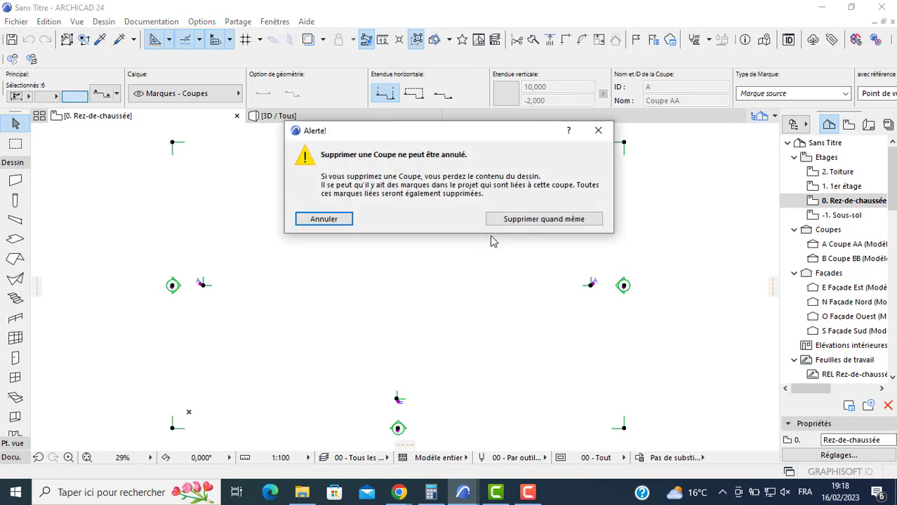
left_click(510, 220)
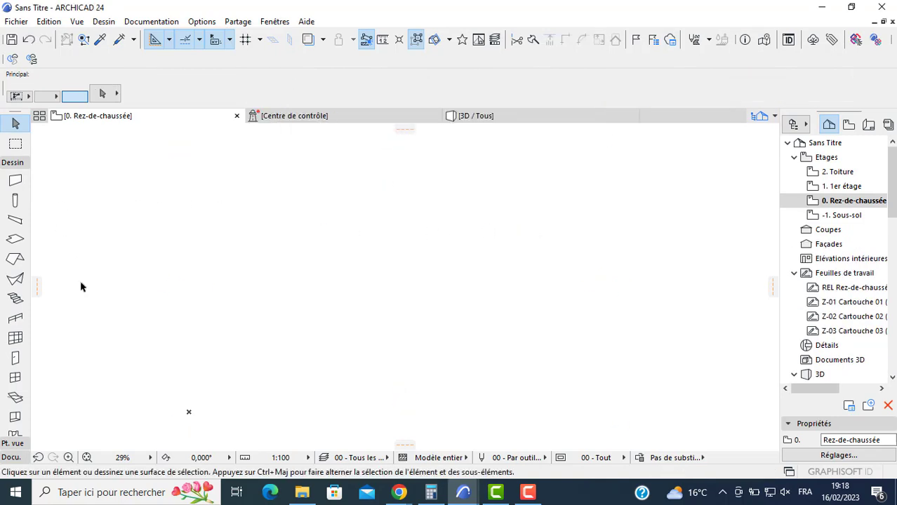
left_click(11, 457)
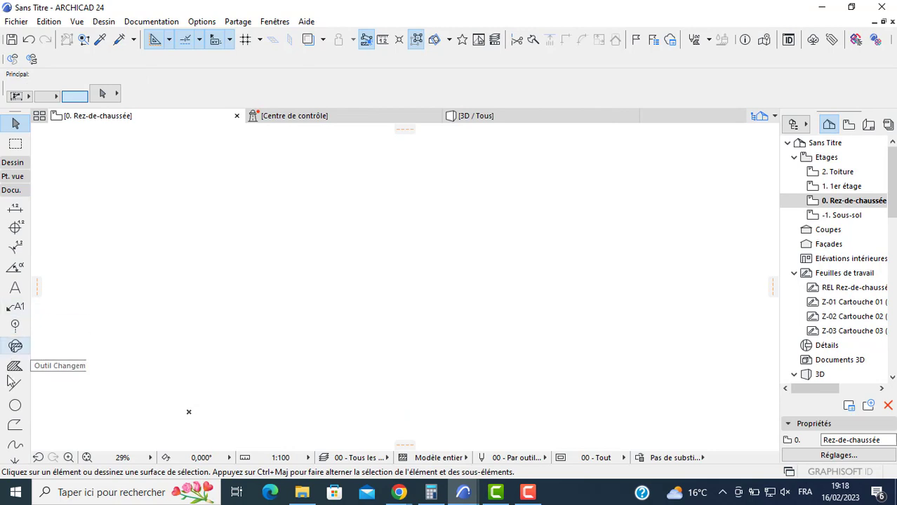
left_click(15, 406)
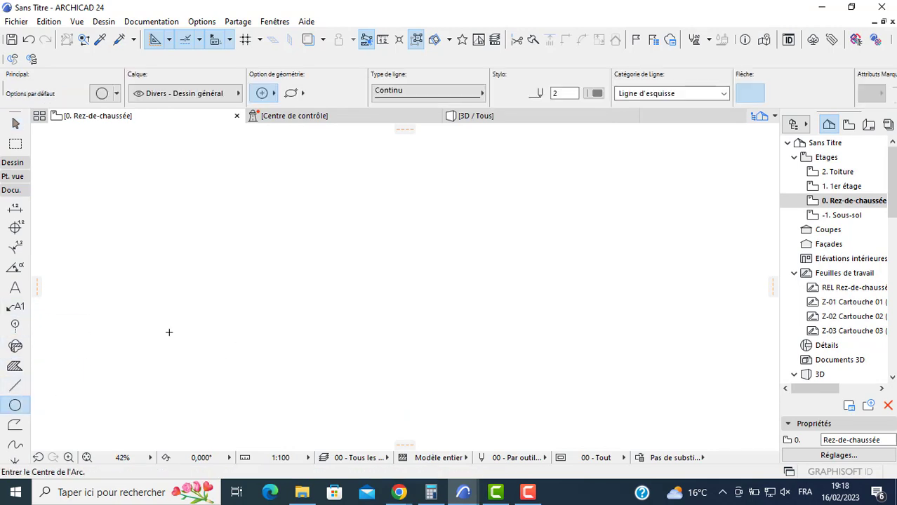
left_click(169, 329)
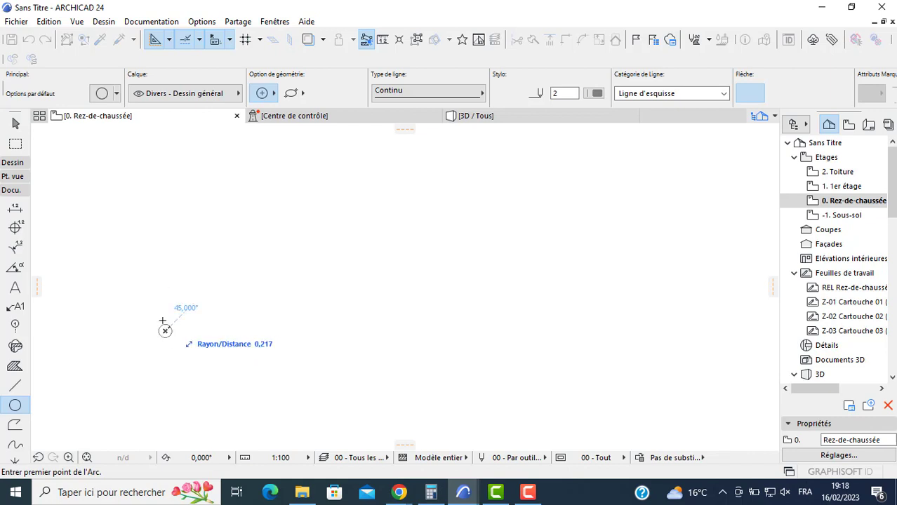
key("Escape")
- Configure the default wall with an unlinked top (Non lié), a base offset of 0 and a basic structure
left_click(12, 163)
left_click(15, 181)
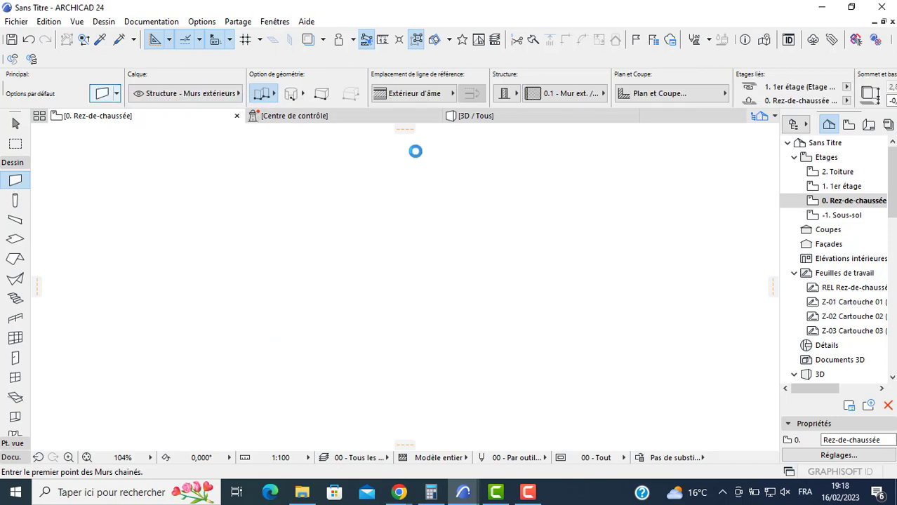
left_click(384, 90)
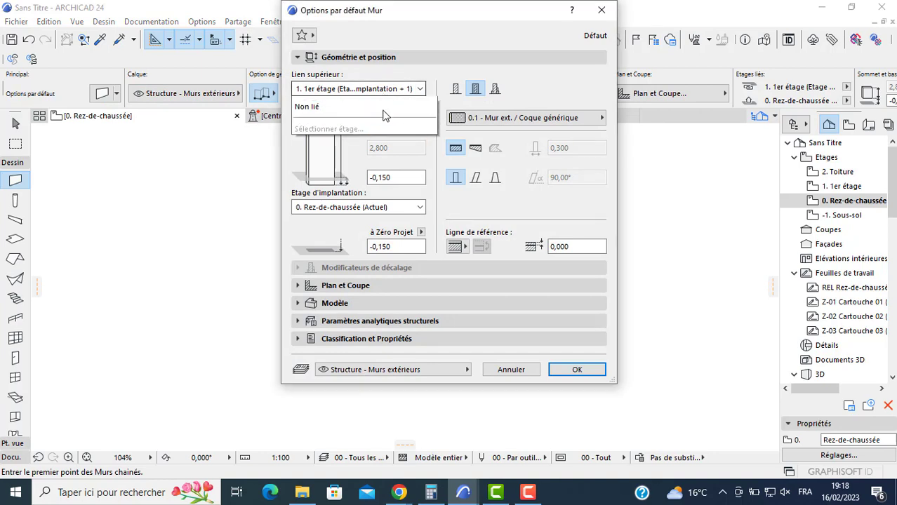
left_click(371, 140)
left_click(394, 178)
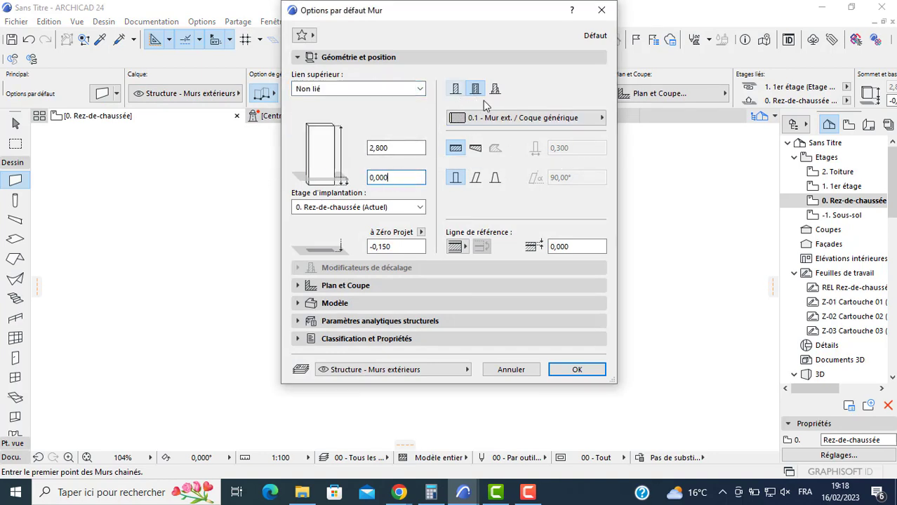
left_click(455, 88)
left_click(575, 369)
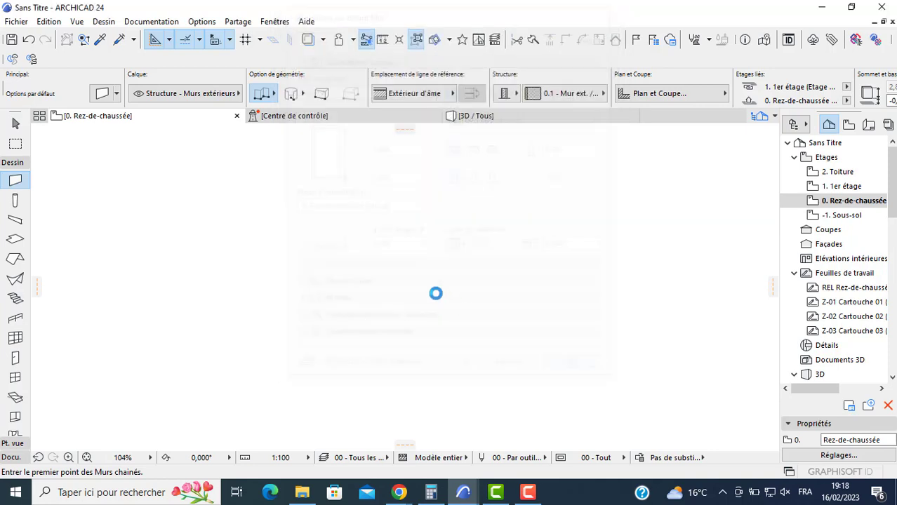
- Begin a chained wall outline with a horizontal top wall and a 7 m right wall, keeping the wall body inside the reference line
left_click(315, 202)
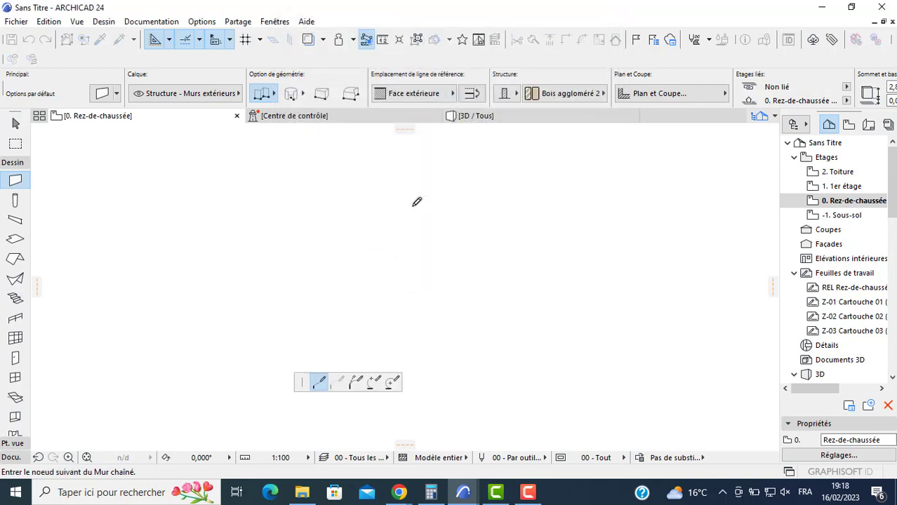
key("c")
key("c")
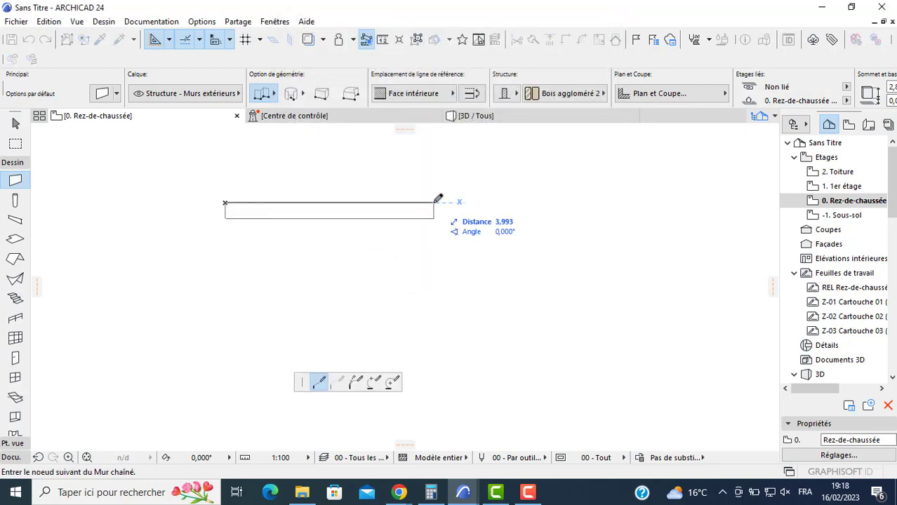
left_click(642, 203)
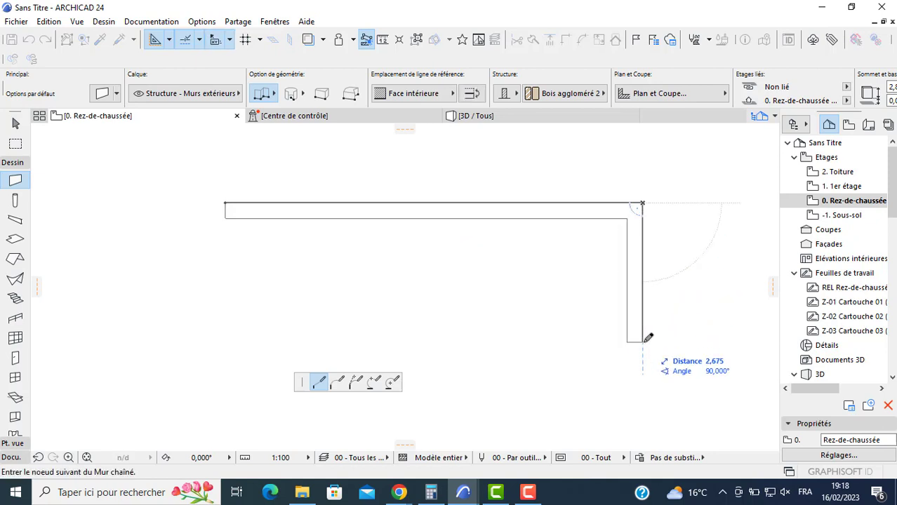
type("7")
key("Return")
- Close the wall outline with a bottom wall, a notch at the lower left corner with a 3 m horizontal leg, and the left wall
scroll(618, 443, "down", 2)
middle_click_drag(550, 437, 528, 303)
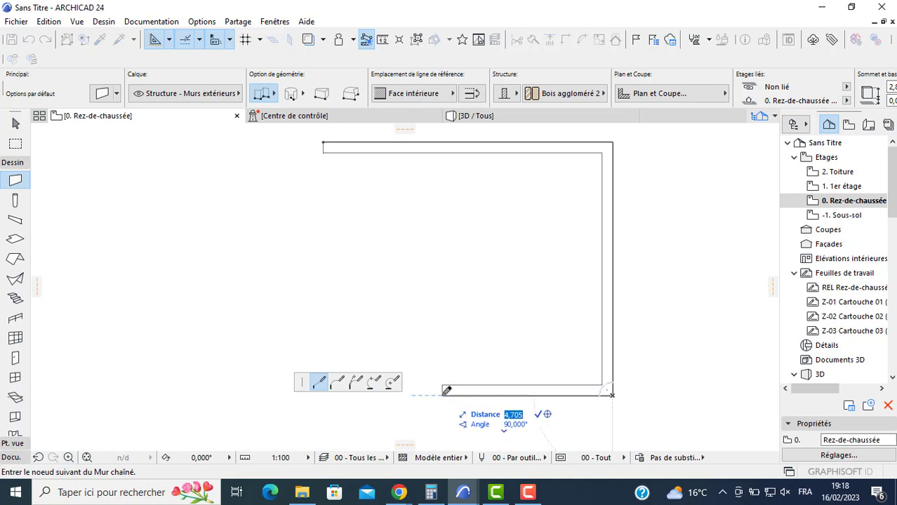
left_click(432, 394)
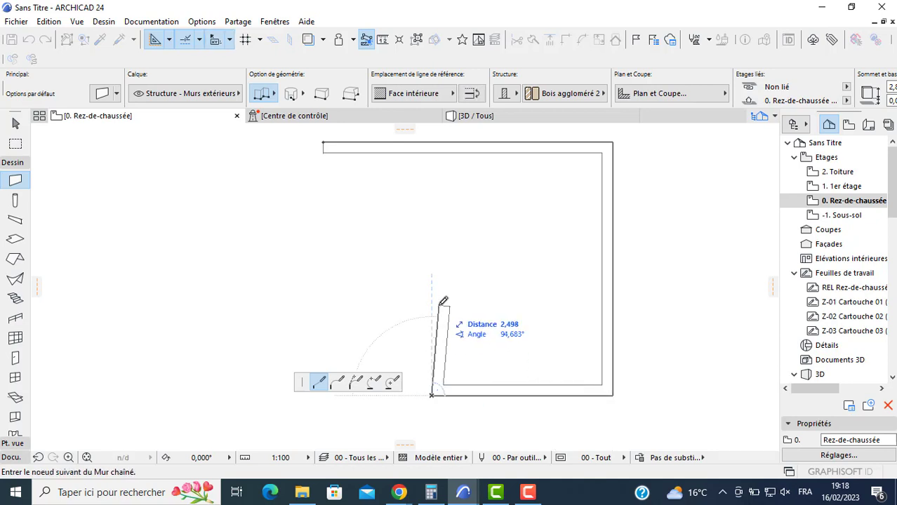
left_click(431, 323)
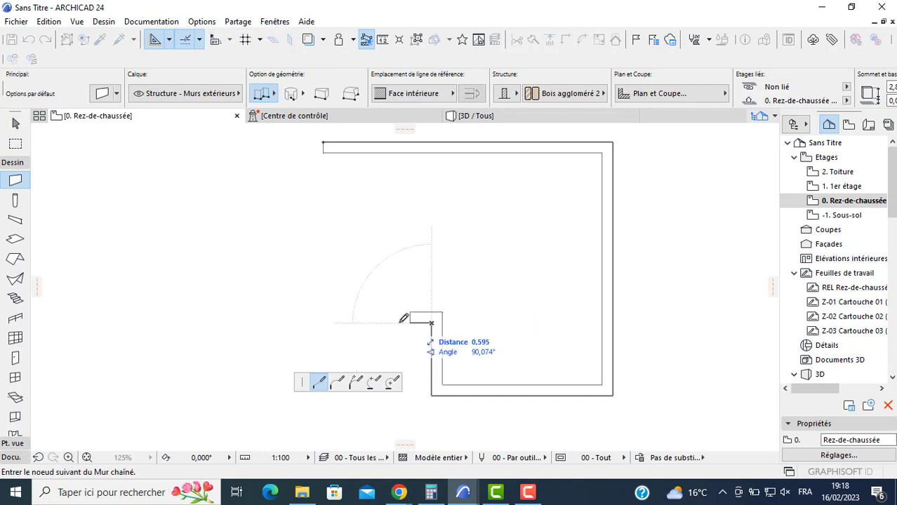
left_click(324, 320)
left_click(325, 143)
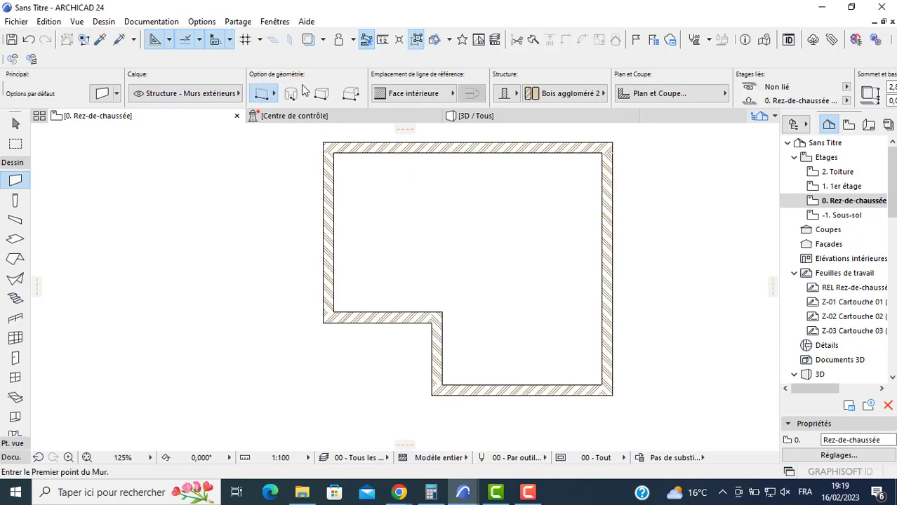
- Set the wall thickness to 0,100 and draw a partition along the inner face of the top wall, between the side walls
scroll(745, 89, "down", 8)
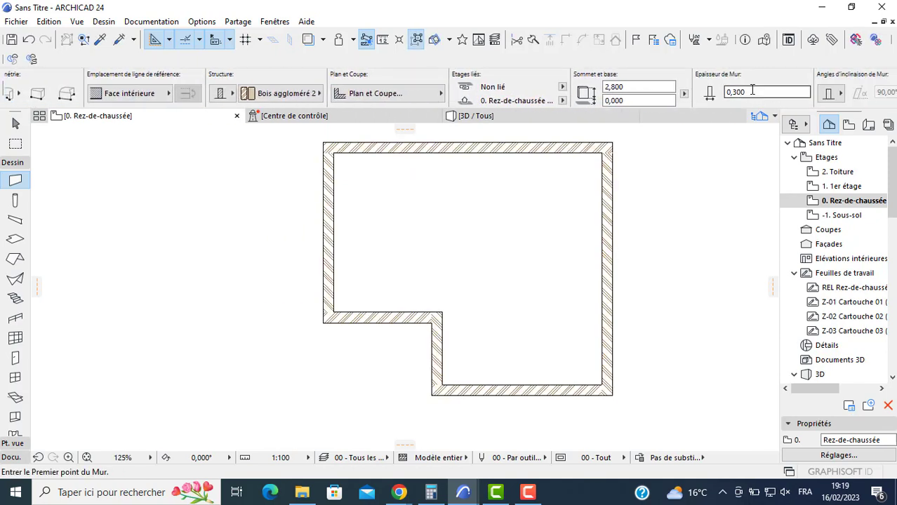
key("BackSpace")
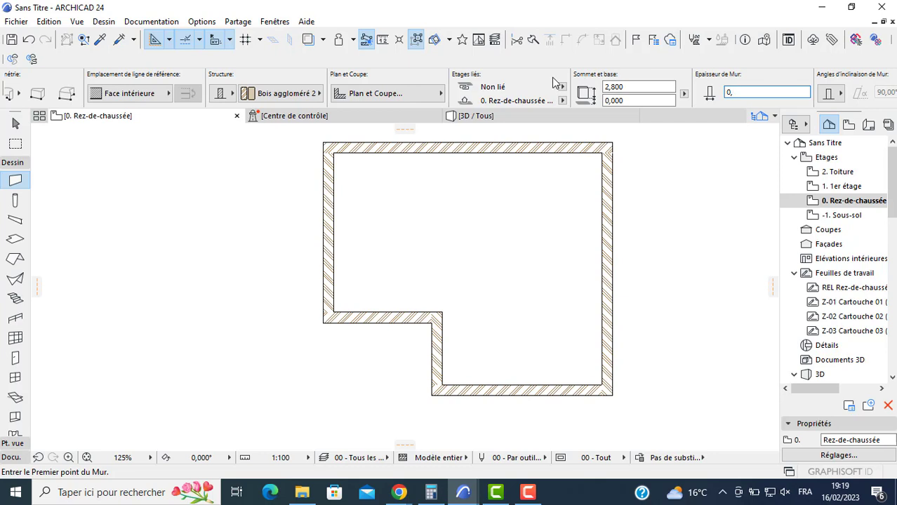
left_click(334, 152)
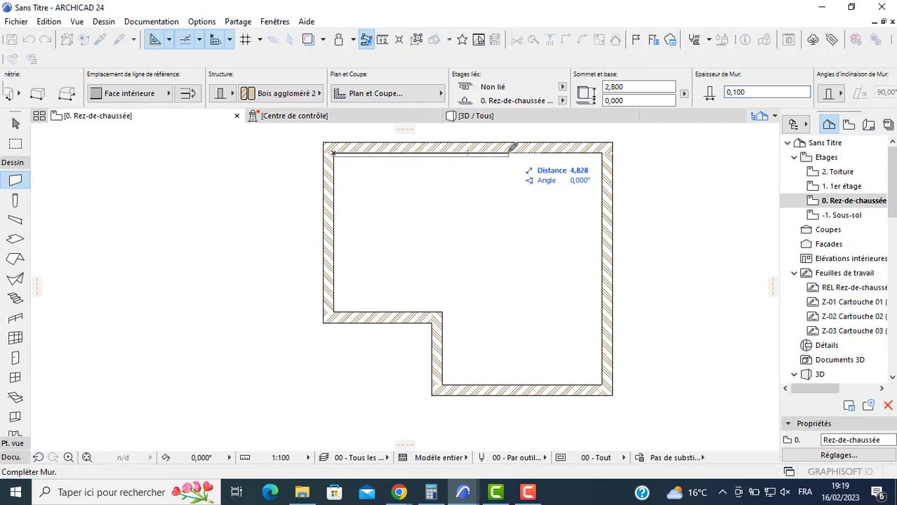
left_click(604, 152)
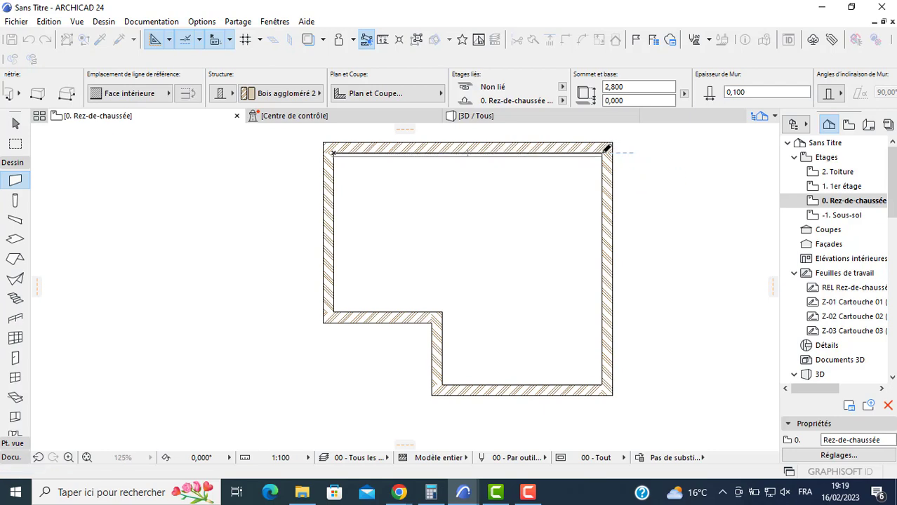
key("Escape")
- Move the 0,100 partition 3 m straight down from the top wall
scroll(573, 158, "up", 1)
scroll(562, 162, "up", 1)
left_click(526, 157)
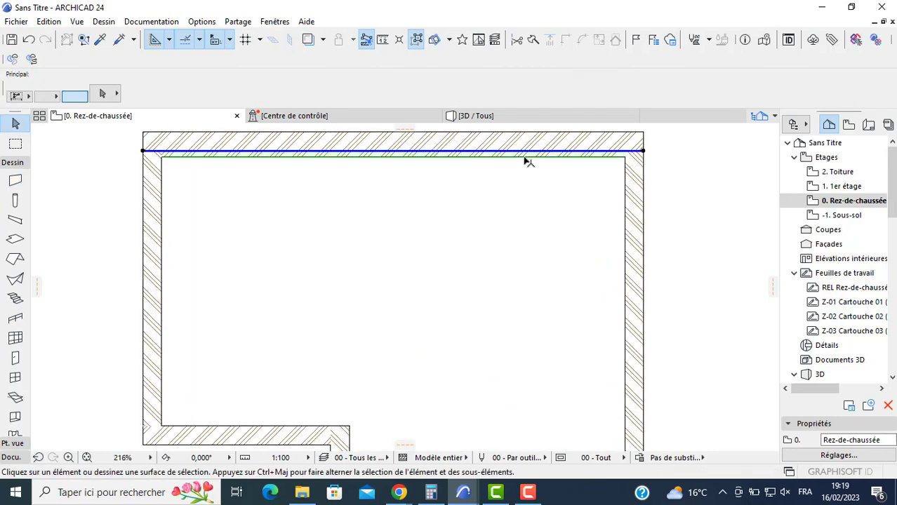
left_click(525, 155)
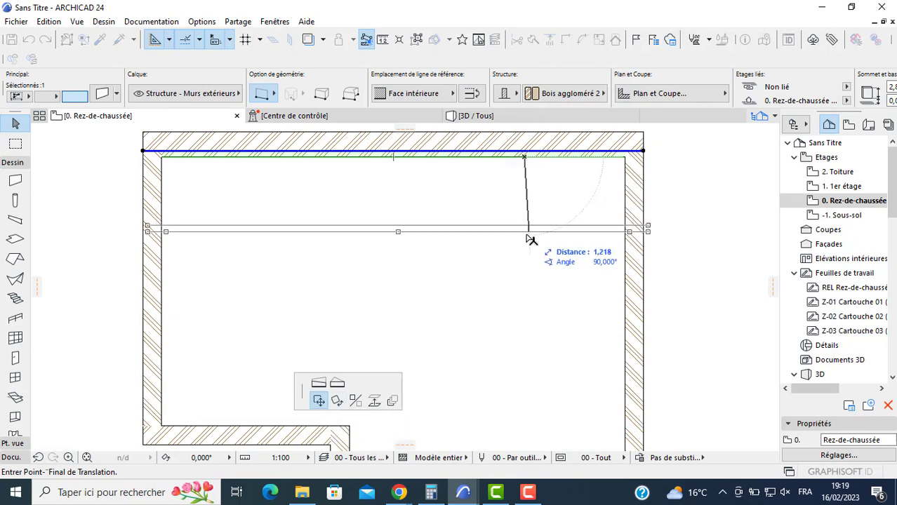
type("3")
key("Return")
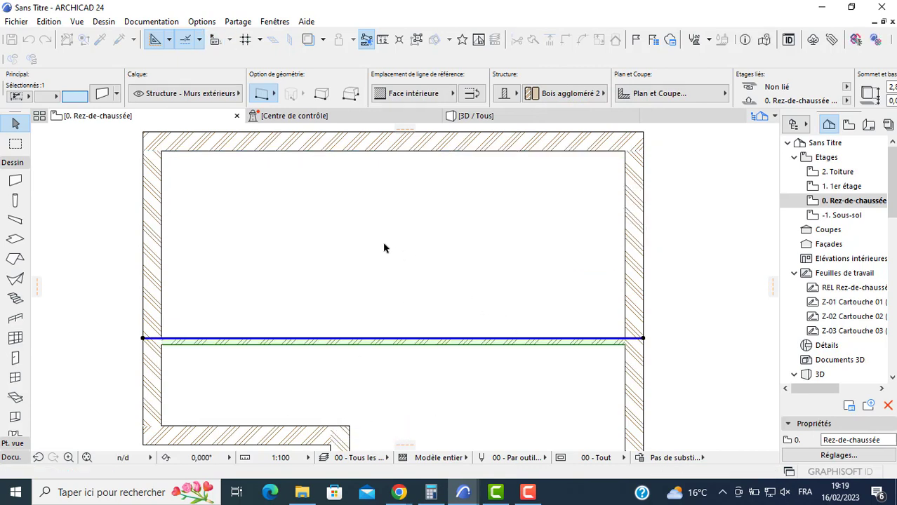
key("Escape")
- Set the wall thickness to 0,200 and draw a vertical wall from the notch's inner corner up to the top wall
left_click(15, 181)
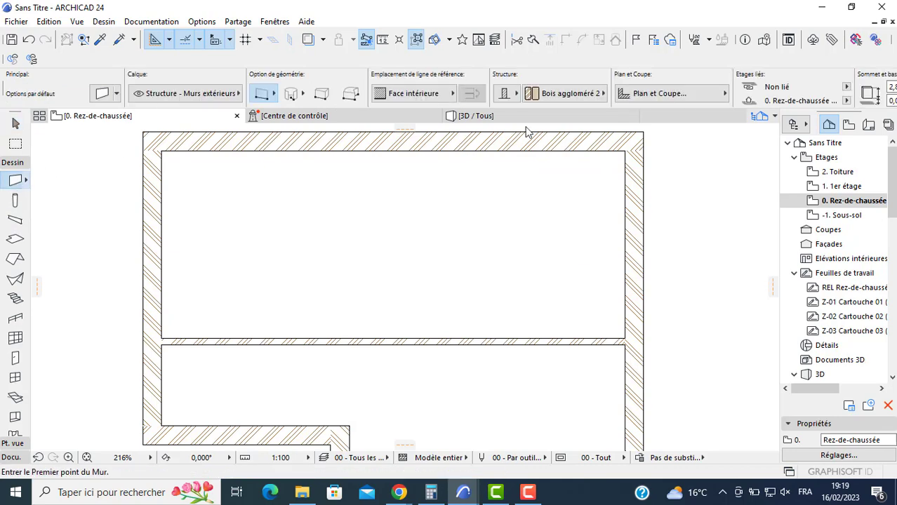
key("ctrl+t")
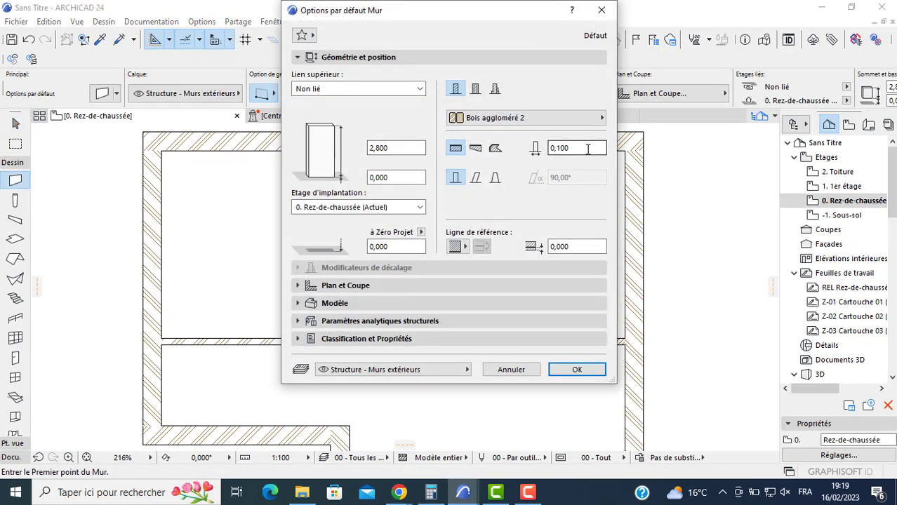
left_click(601, 11)
scroll(616, 85, "down", 4)
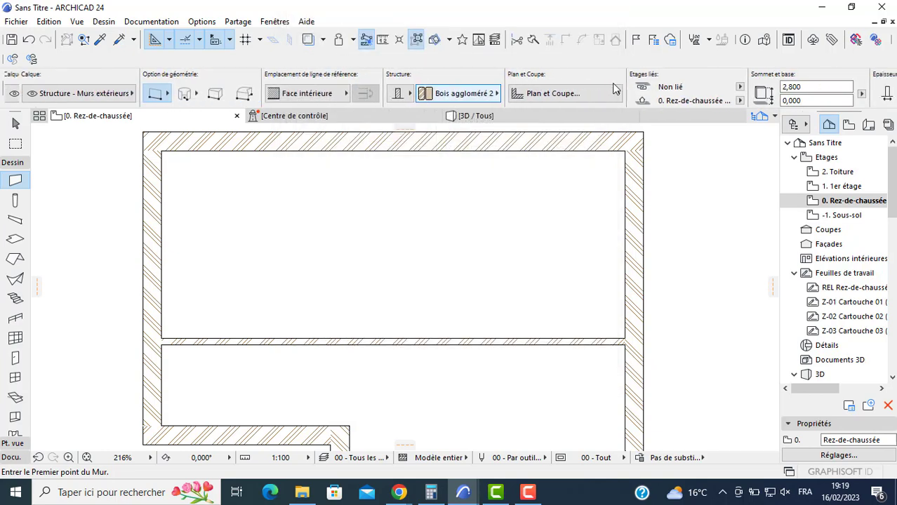
scroll(666, 95, "down", 4)
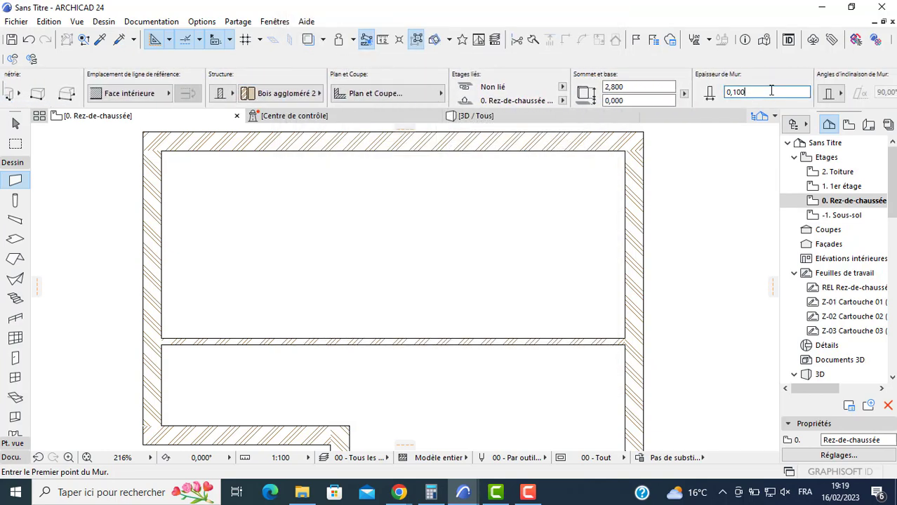
left_click(351, 424)
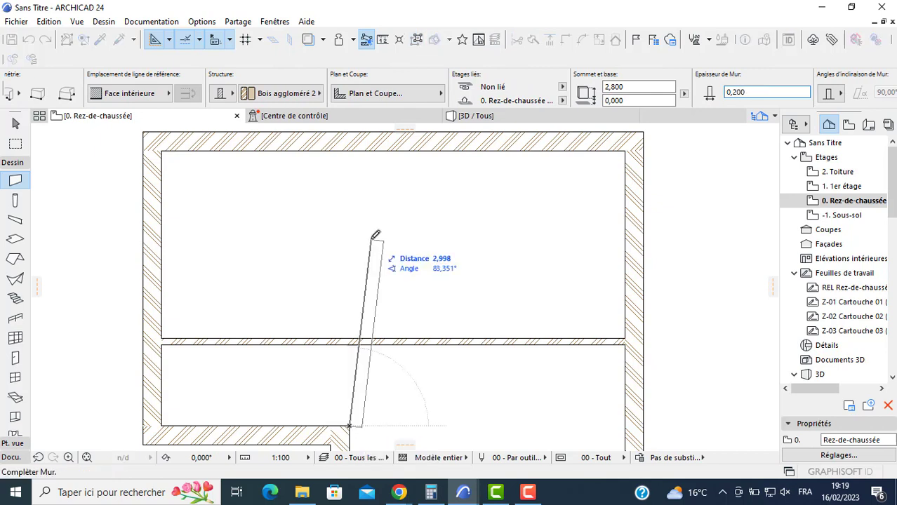
left_click(350, 149)
- Join the vertical interior wall and the notch's horizontal exterior wall with the Intersect command
middle_click_drag(324, 397, 363, 298)
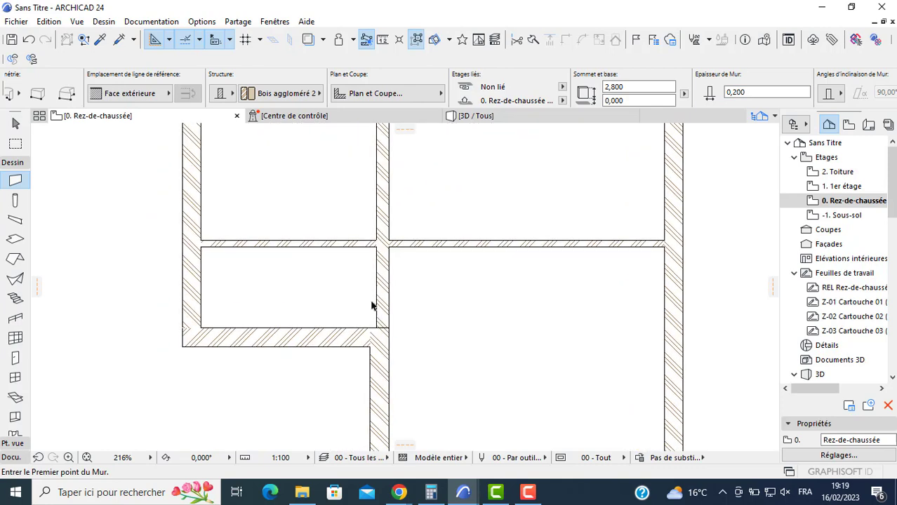
key("Escape")
left_click(382, 304)
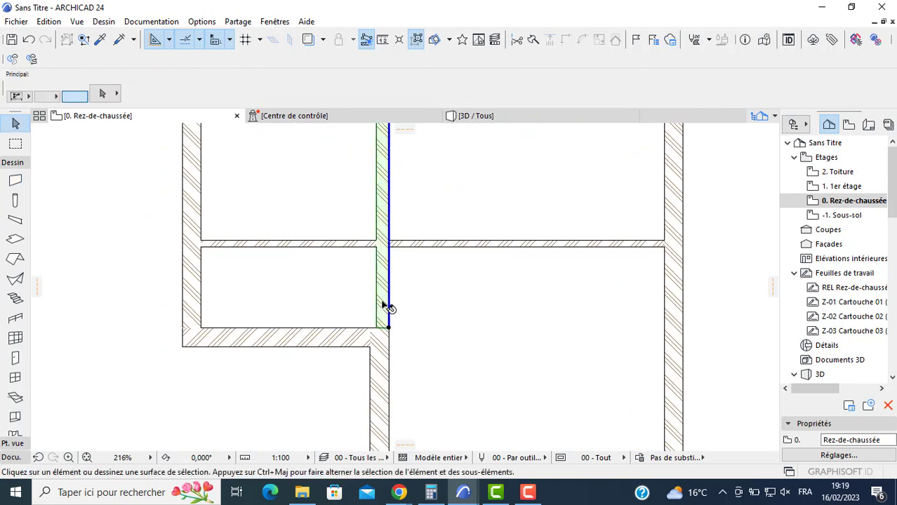
left_click(340, 339, "shift")
left_click(566, 40)
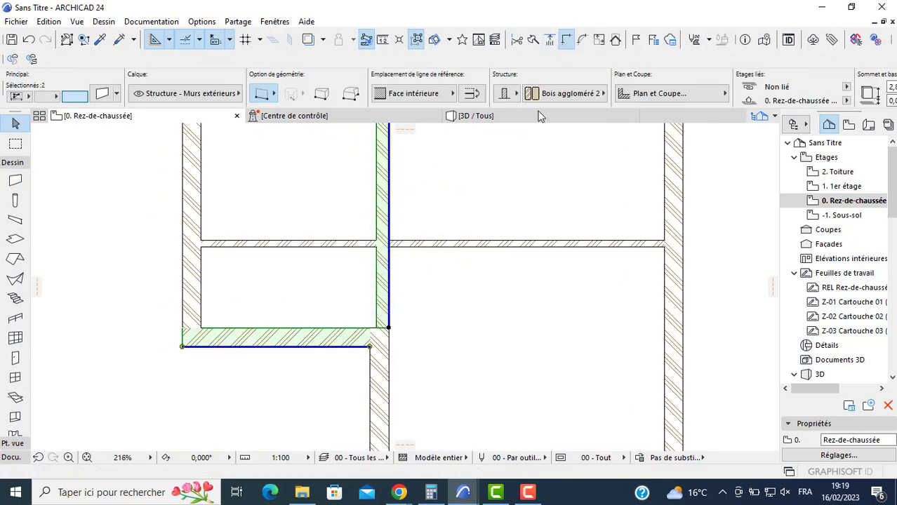
key("Escape")
scroll(385, 280, "down", 4)
middle_click_drag(429, 276, 403, 288)
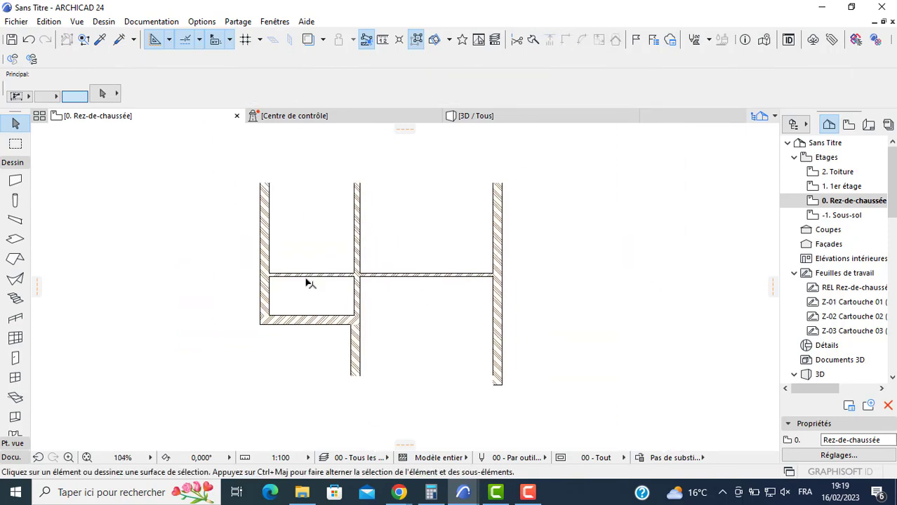
- Place a 0,900 by 2,100 entrance door in the notch's horizontal exterior wall, opening inward with its hinge on the left
left_click(15, 358)
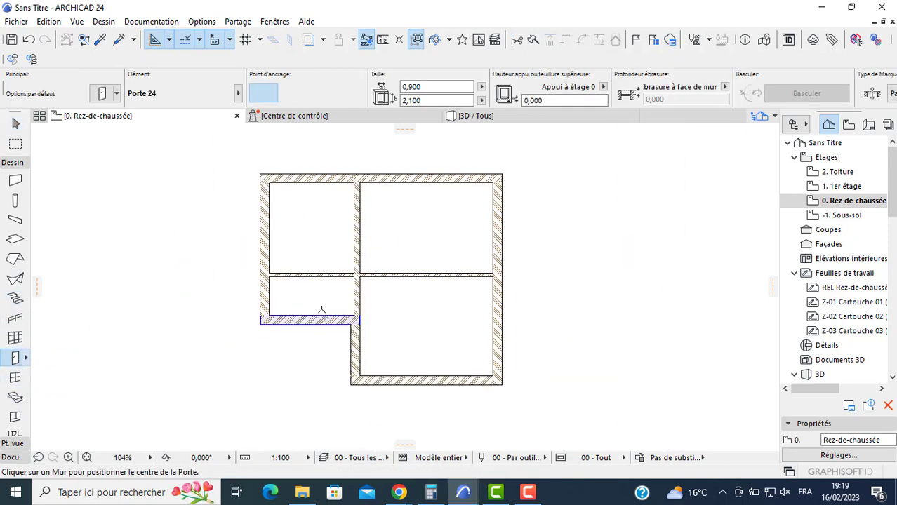
left_click(324, 320)
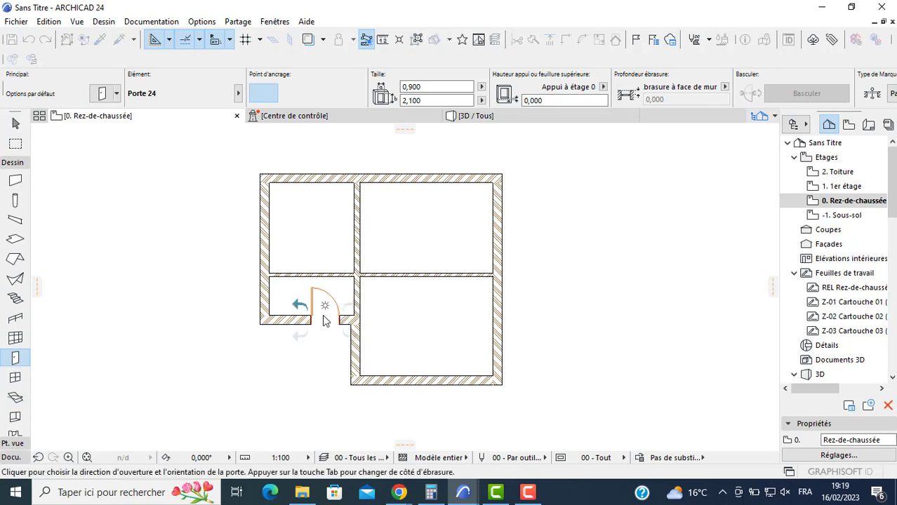
left_click(299, 304)
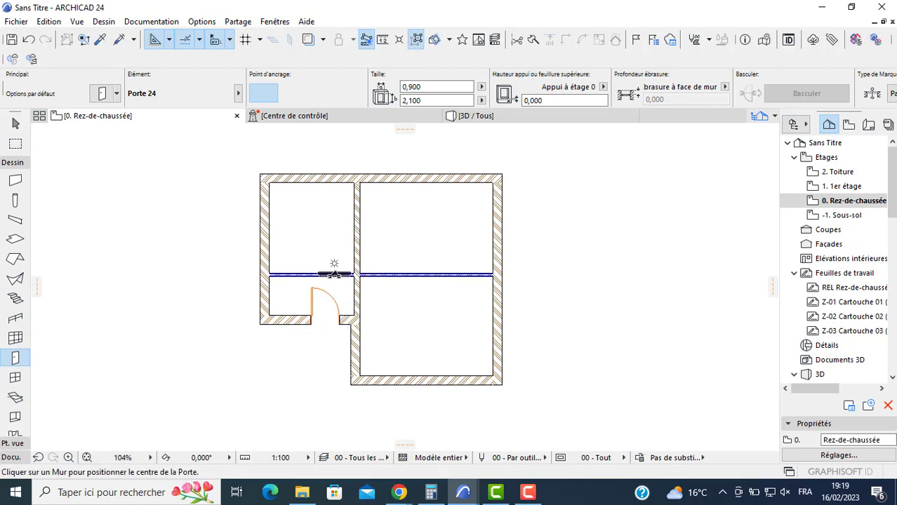
- Place three 0,900 by 2,100 interior doors: one in each half of the partition and one in the vertical wall beside the entrance
left_click(334, 273)
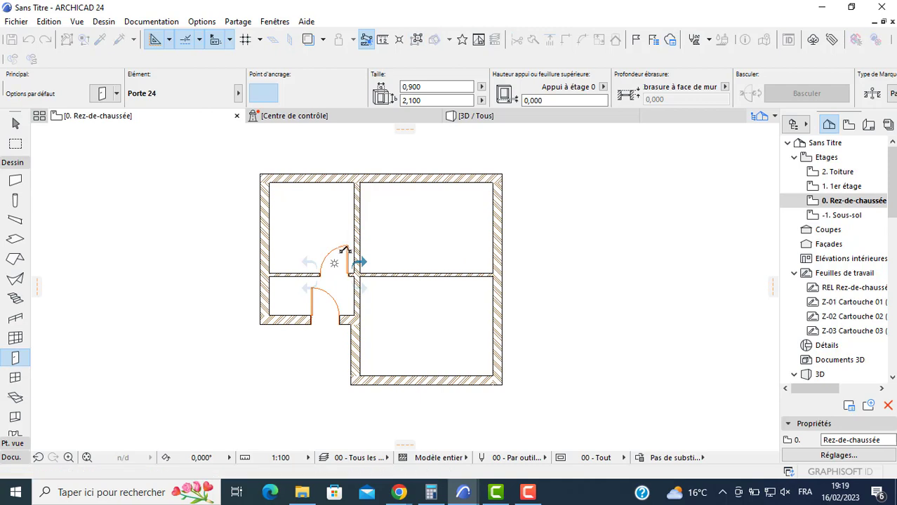
key("Escape")
left_click(370, 274)
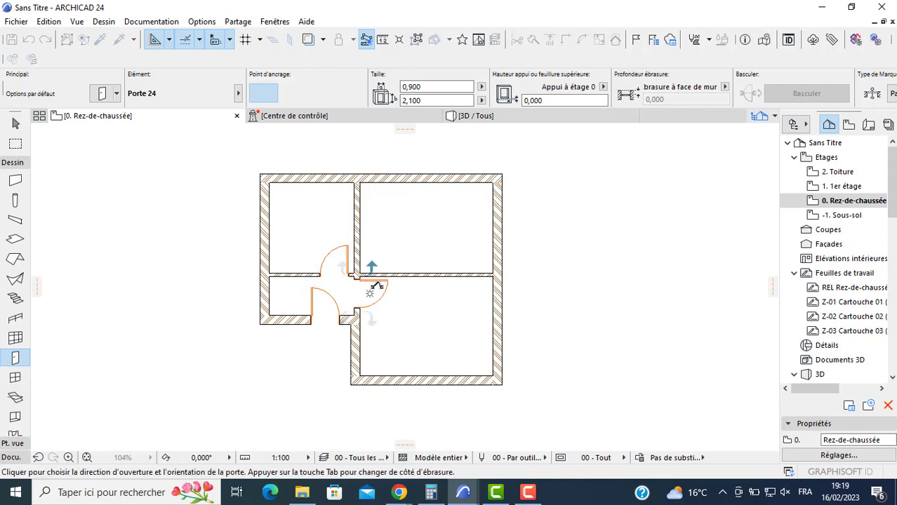
left_click(419, 276)
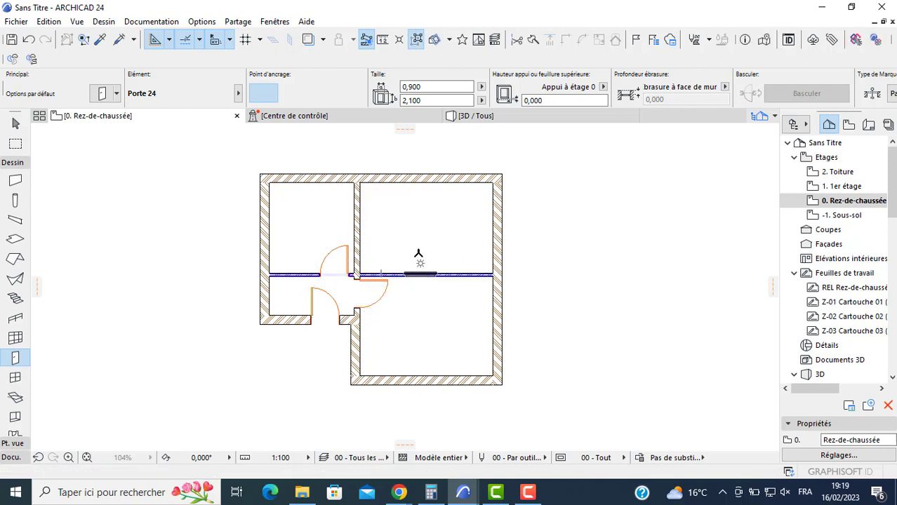
left_click(418, 257)
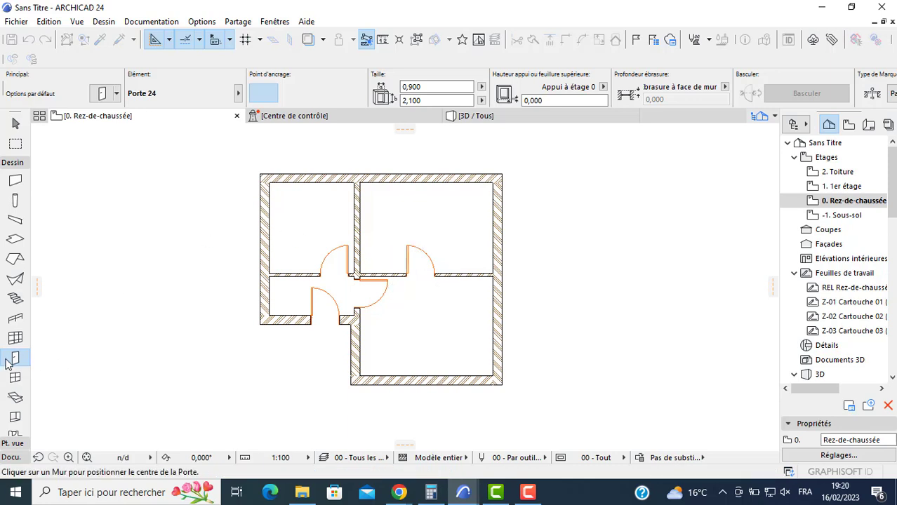
- Set the window width to 2,000 and place windows in the top wall of both upper rooms and in the bottom wall
left_click(15, 376)
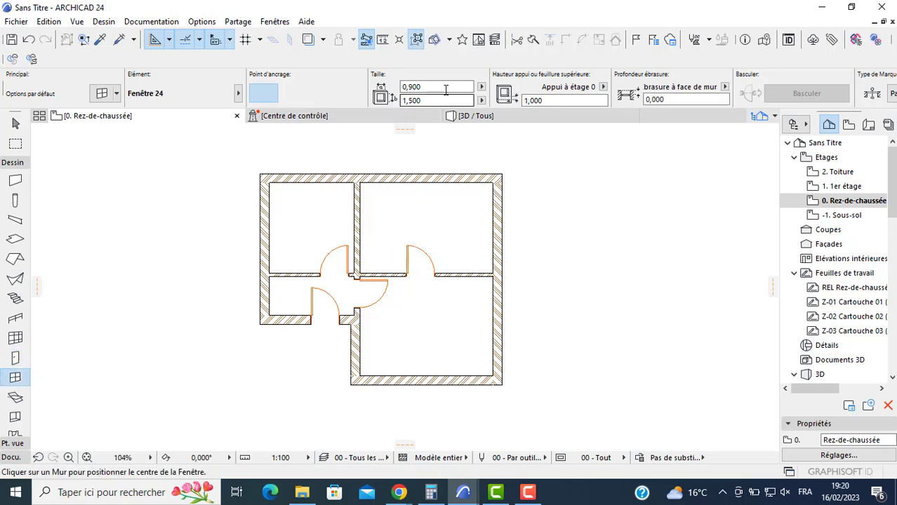
left_click_drag(444, 88, 348, 102)
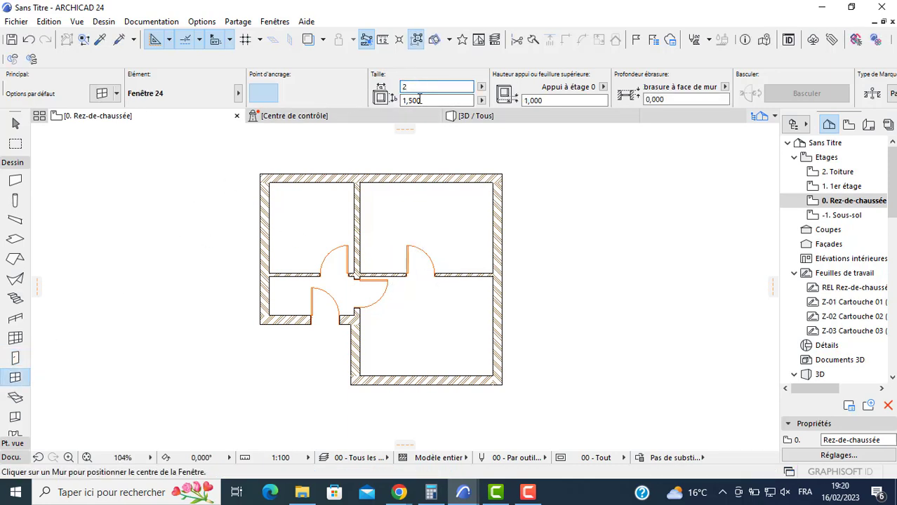
type("2")
key("Return")
left_click(422, 184)
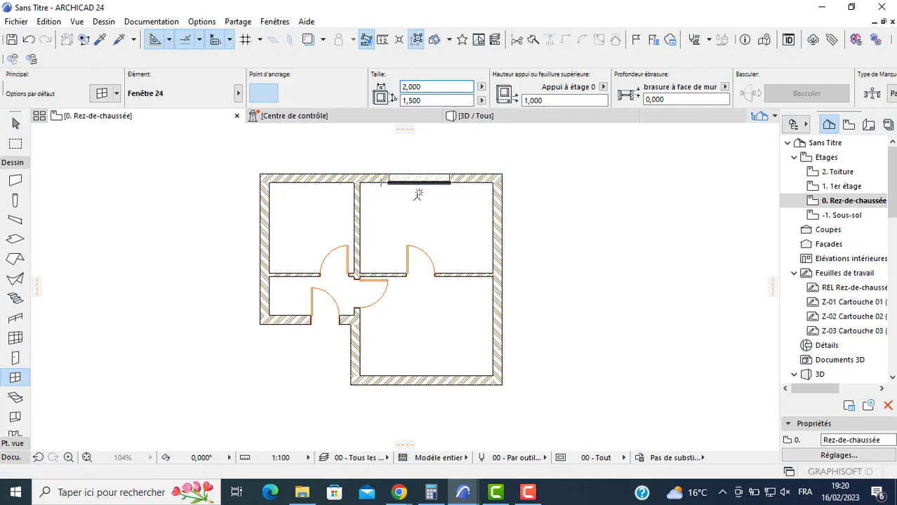
left_click(419, 184)
left_click(320, 190)
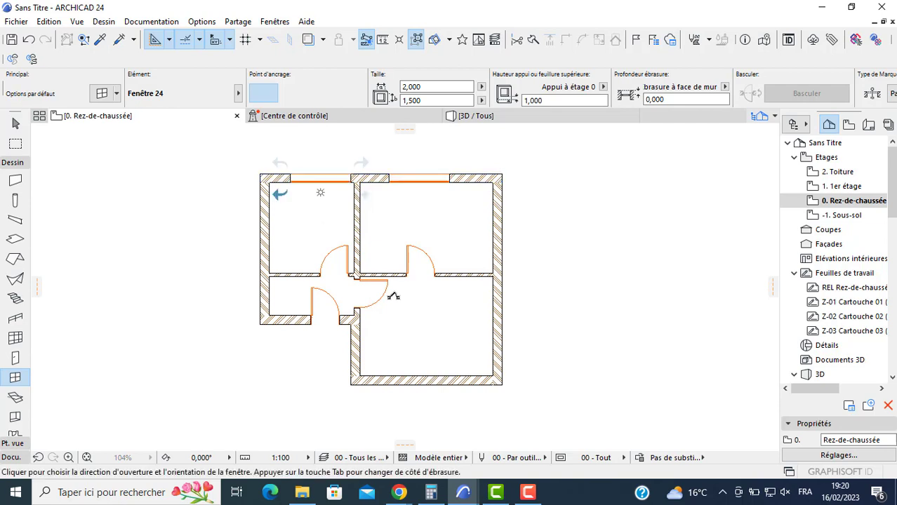
left_click(427, 372)
left_click(429, 325)
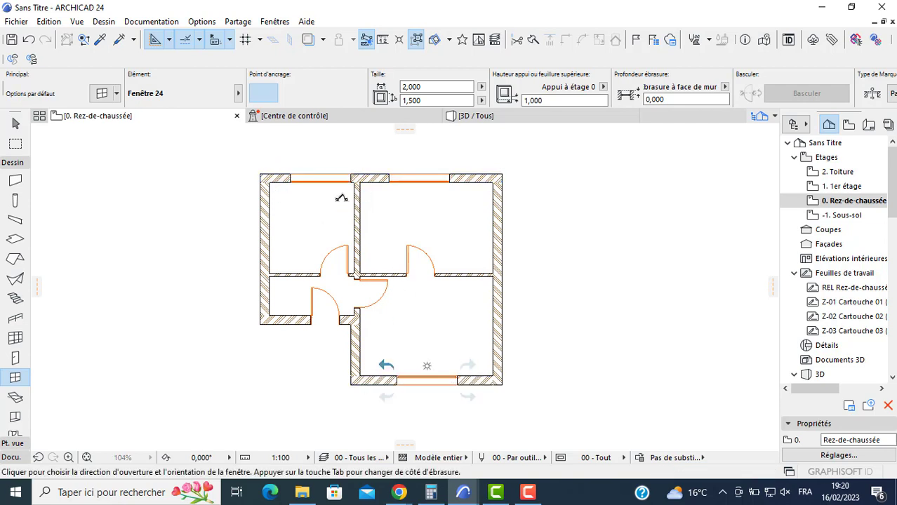
- Set the width of the upper-left room's window to 0,900 and deselect it
key("Escape")
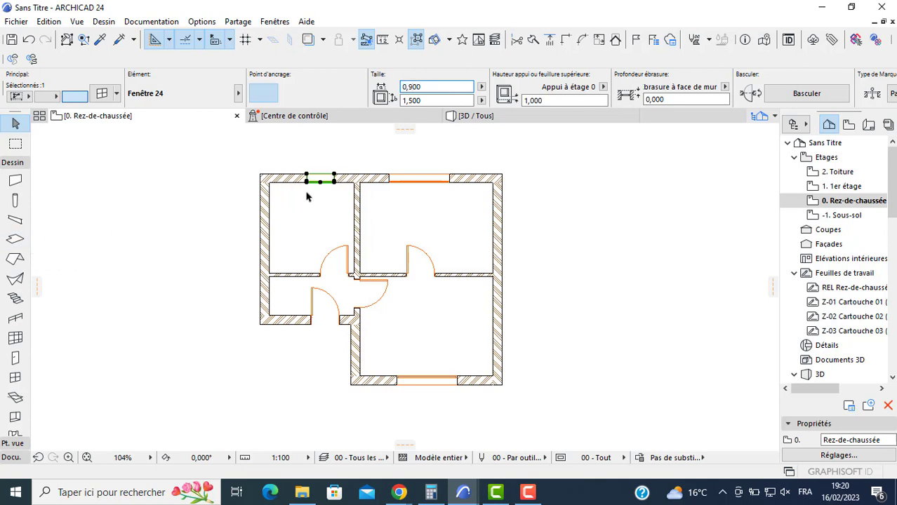
scroll(306, 197, "up", 1)
left_click(155, 278)
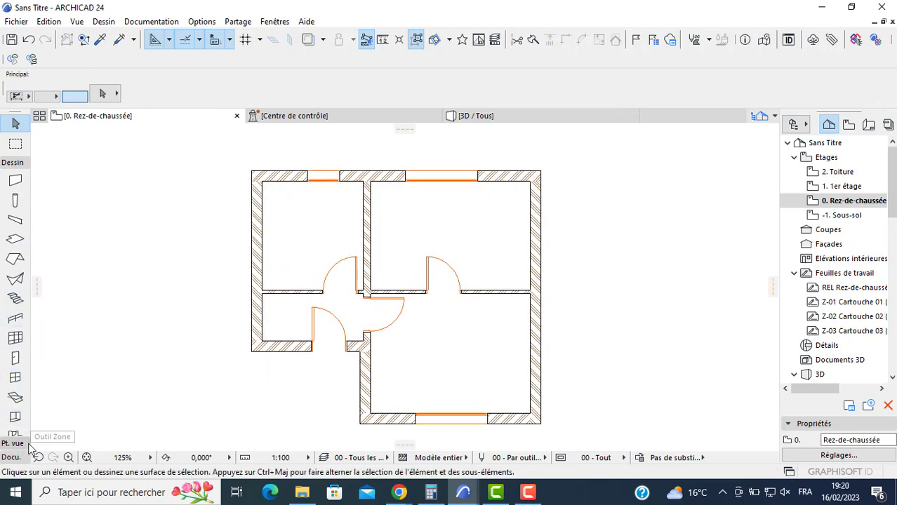
- Draw a circle with a radius of about 0,2 m in the empty area to the lower left of the plan
left_click(12, 457)
left_click(15, 406)
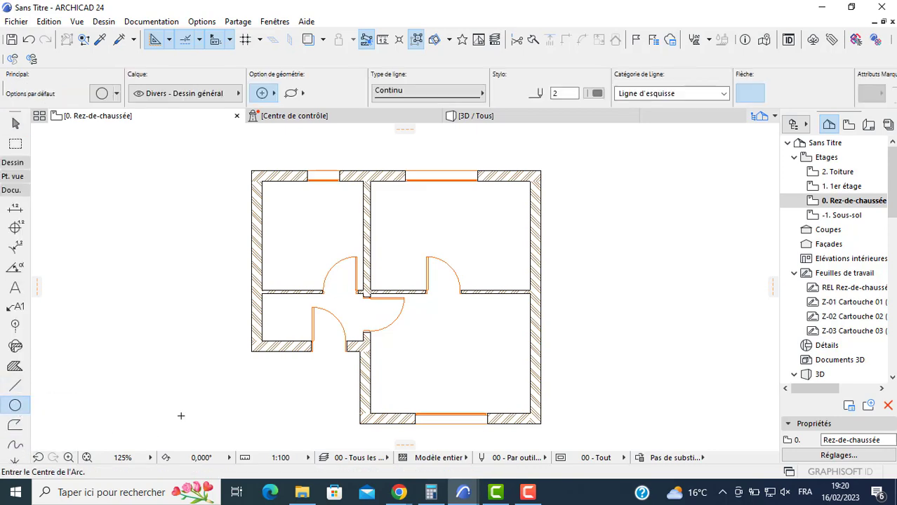
middle_click_drag(181, 415, 253, 329)
left_click(207, 361)
scroll(205, 358, "up", 1)
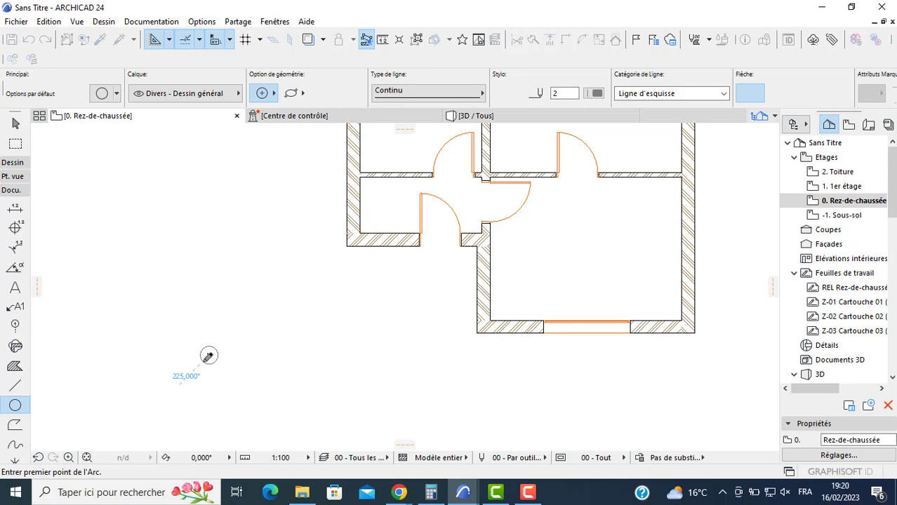
key("Escape")
- Draw a slanted line about 0,4 m long up from the circle's top, plus a short line descending to the right from its end
left_click(15, 385)
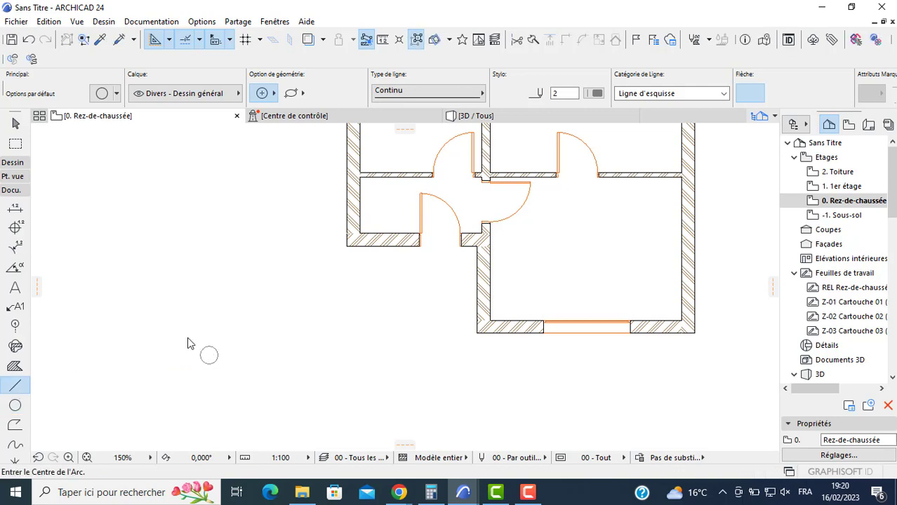
scroll(194, 346, "up", 1)
scroll(193, 346, "up", 3)
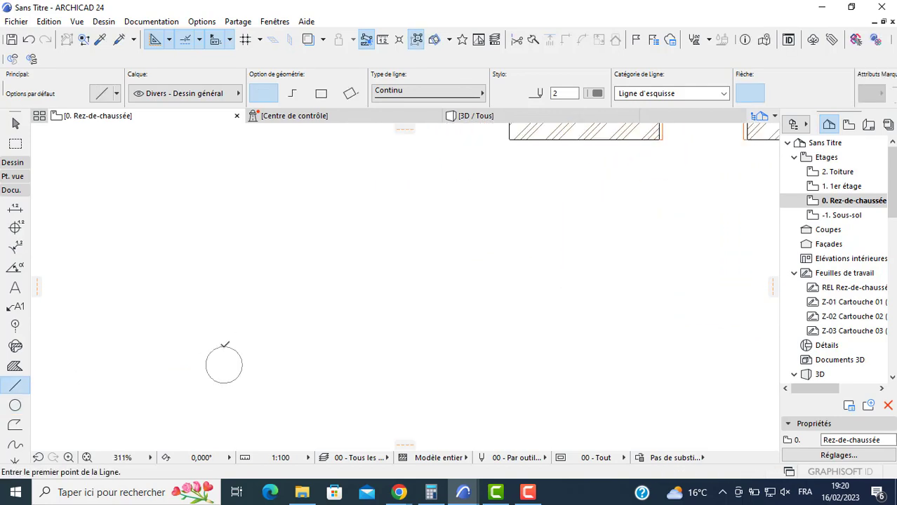
left_click(224, 345)
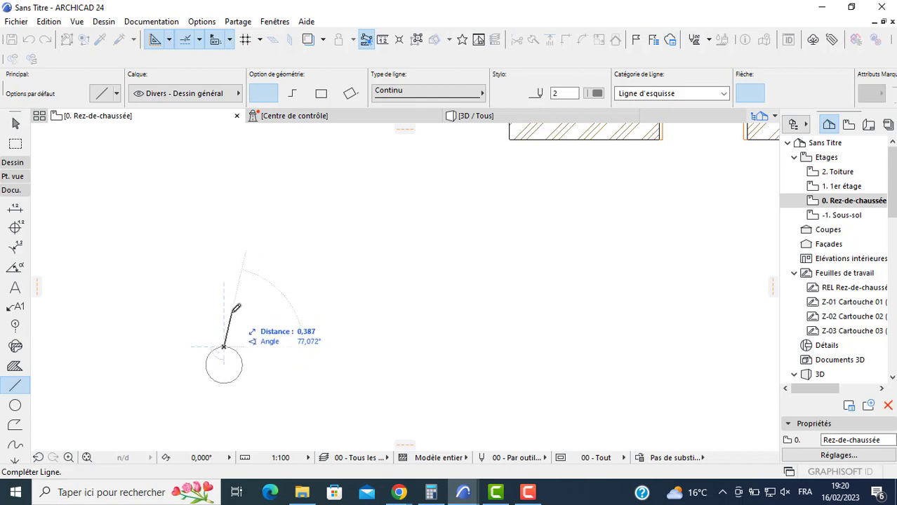
left_click(235, 314)
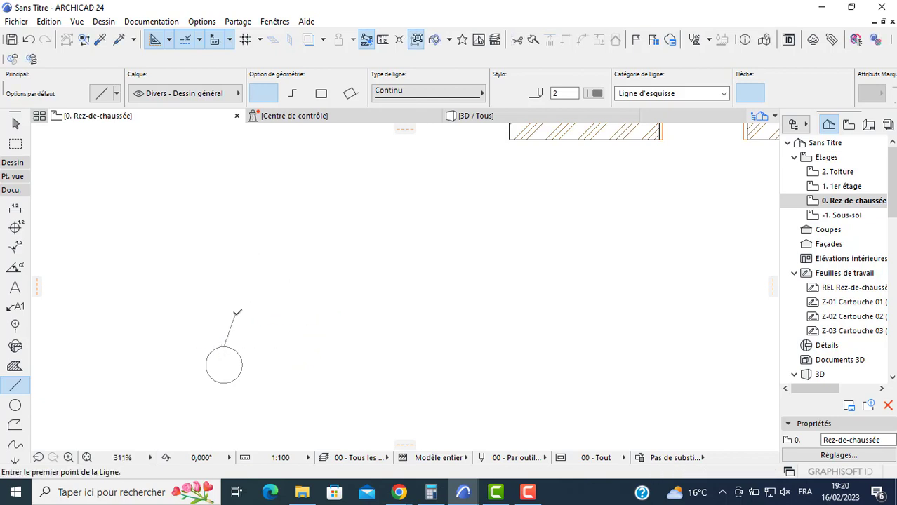
left_click(236, 314)
left_click(248, 323)
middle_click_drag(256, 367, 256, 353)
key("Escape")
- Select the circle with its two lines and group them
left_click(247, 300)
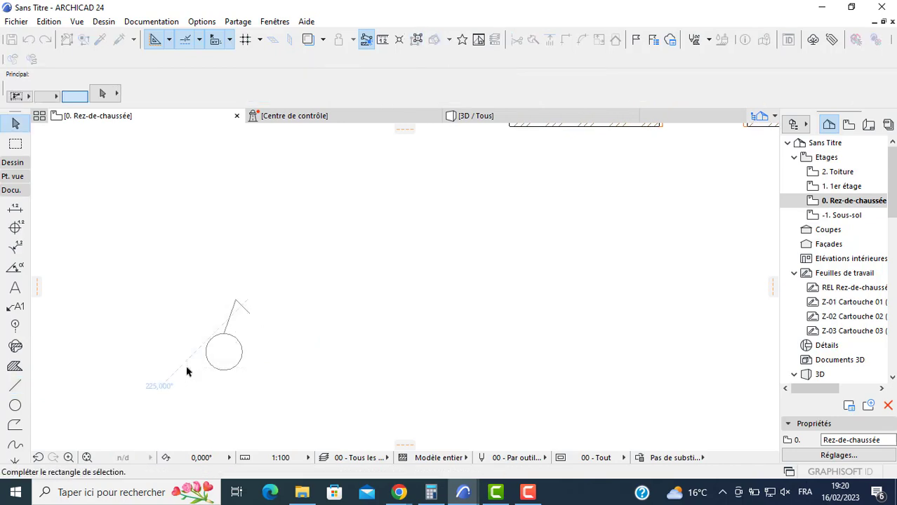
left_click(187, 372)
left_click(49, 22)
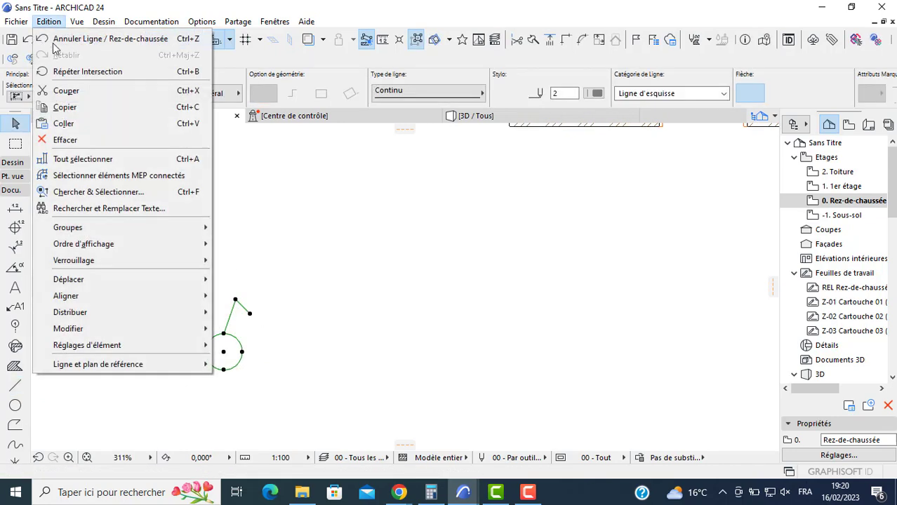
mouse_move(152, 232)
left_click(240, 229)
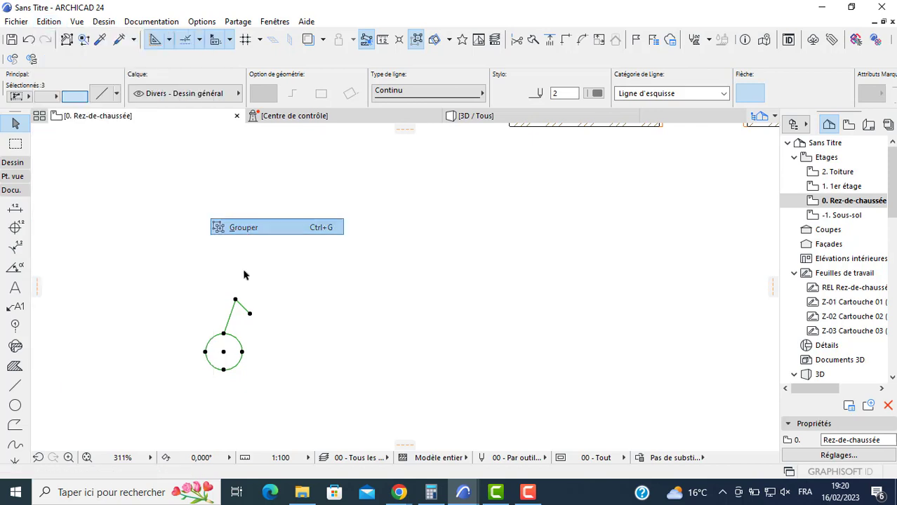
key("Escape")
- Select the circle and the symbol's lines one at a time to check how the group behaves
left_click(238, 343)
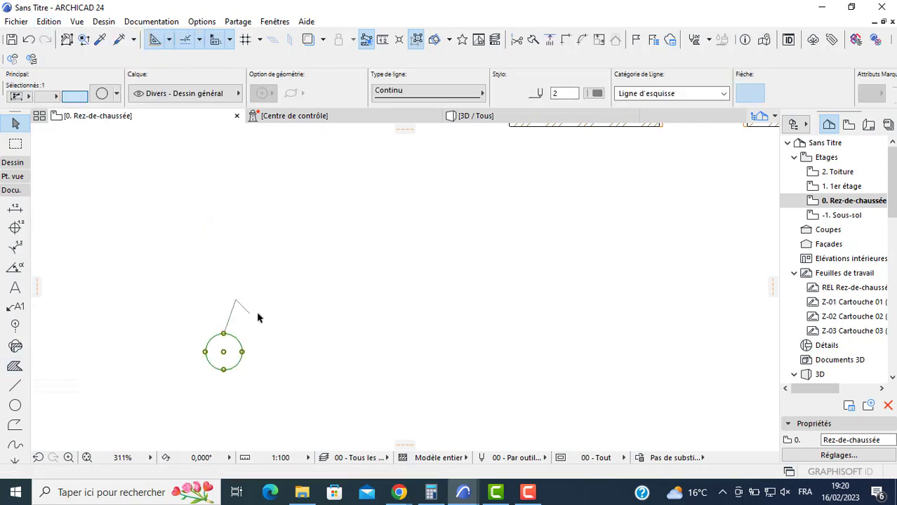
key("Escape")
left_click_drag(235, 343, 219, 323)
key("Escape")
left_click(240, 349)
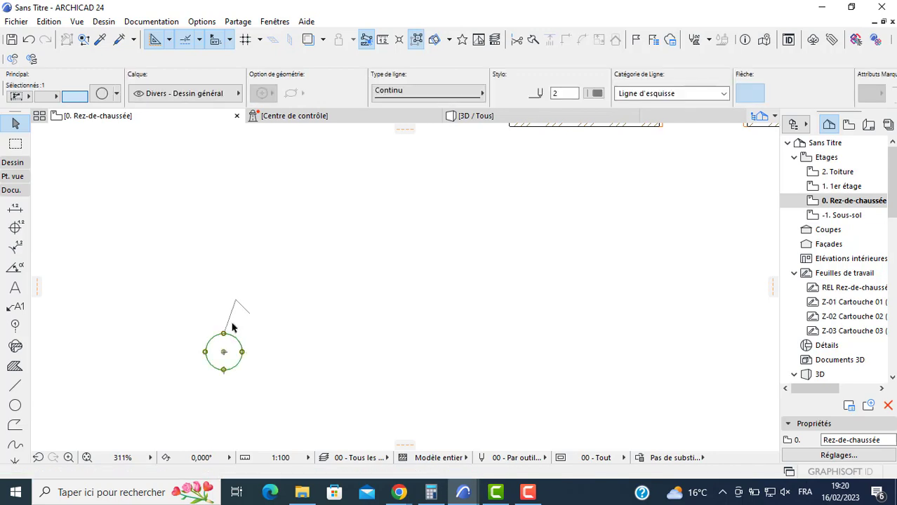
left_click(229, 319)
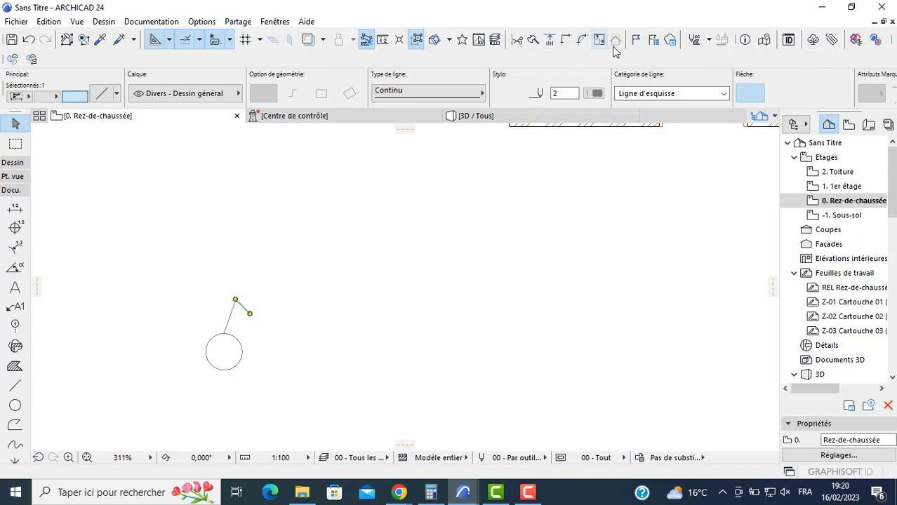
- Turn off group suspension for the light symbol so its circle and two lines are selected together
left_click(418, 42)
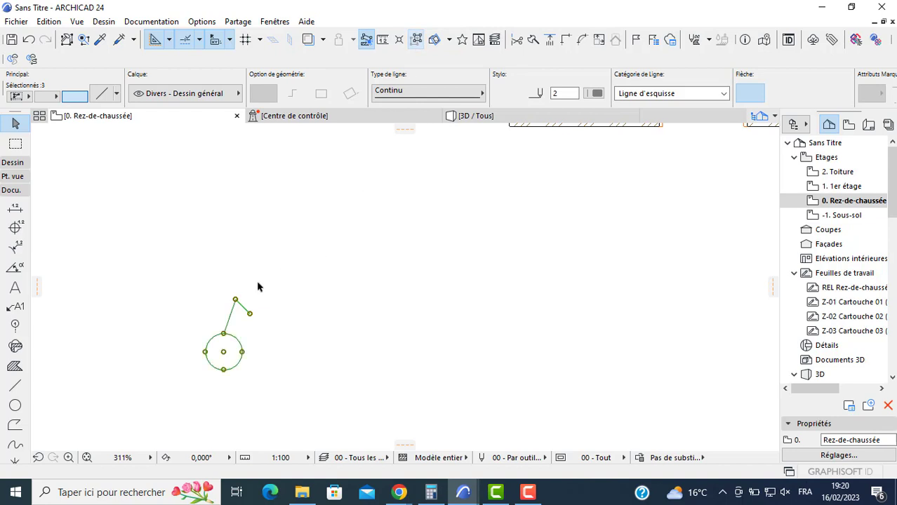
left_click(251, 338)
left_click(240, 347)
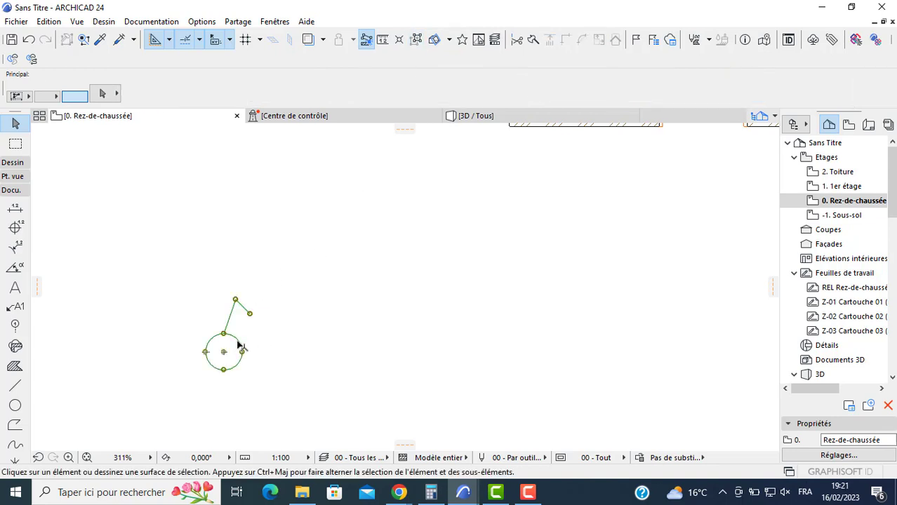
left_click(15, 405)
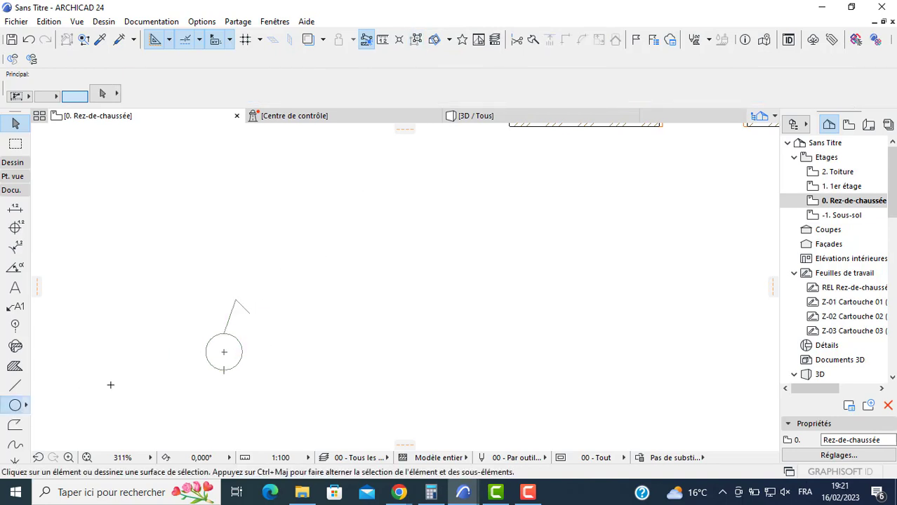
left_click(246, 348)
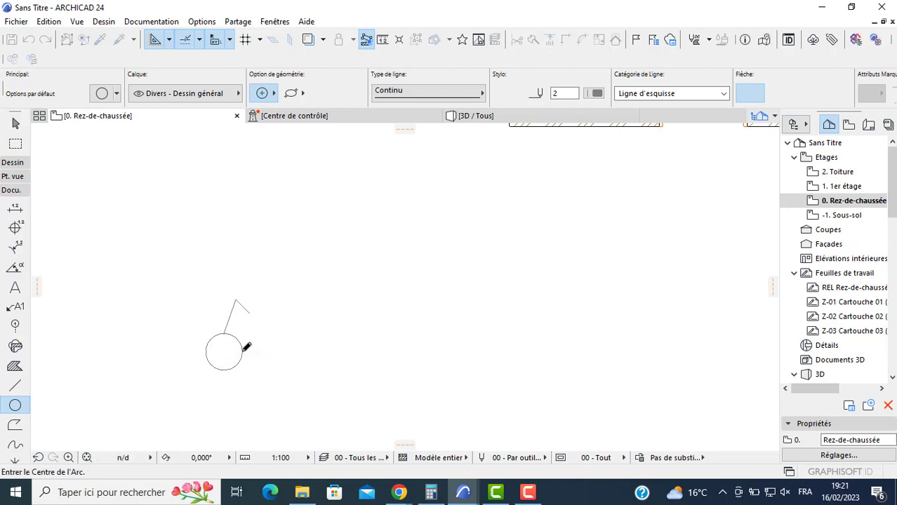
left_click(336, 349)
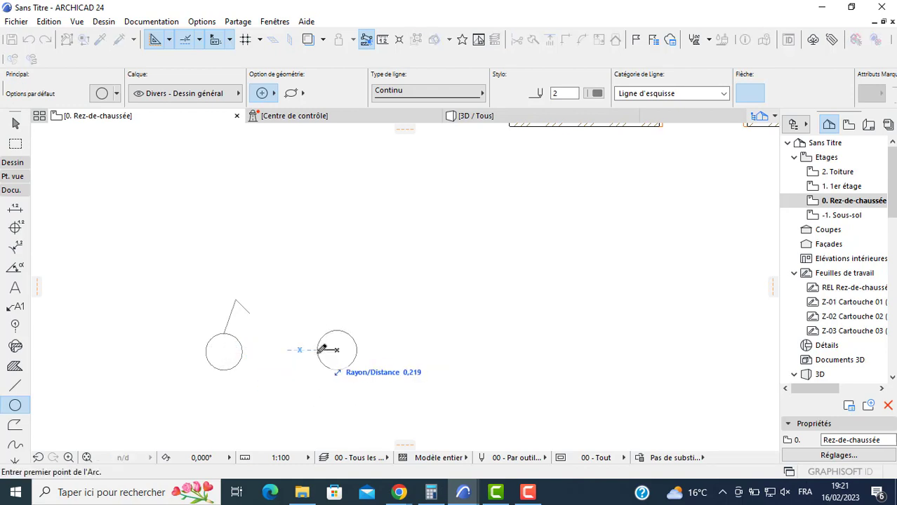
key("Escape")
key("Escape")
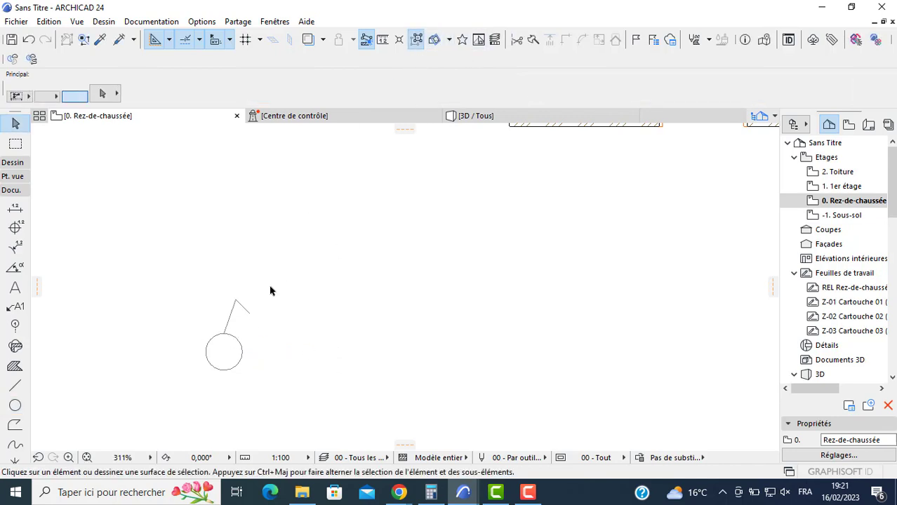
- Make four separate copies of the light symbol's circle beside it, two level with it and two higher up
left_click(239, 341)
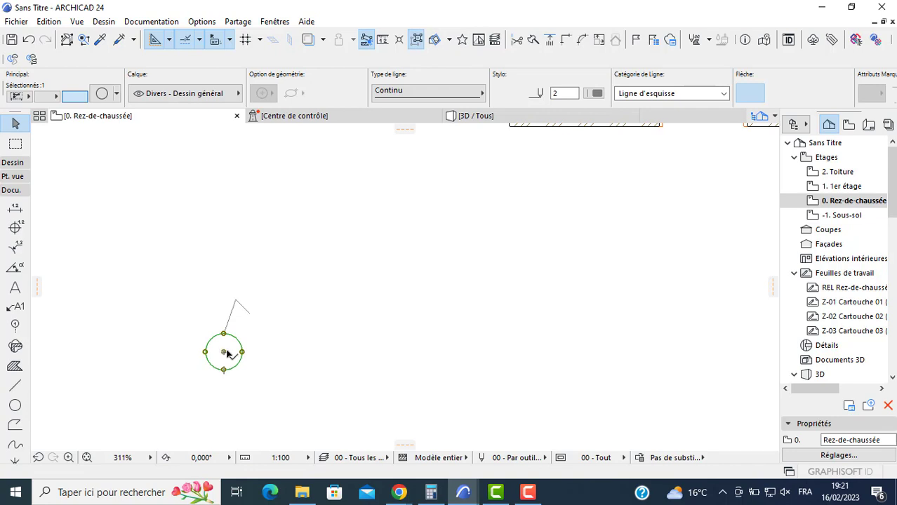
left_click(226, 353)
key("ctrl")
key("ctrl")
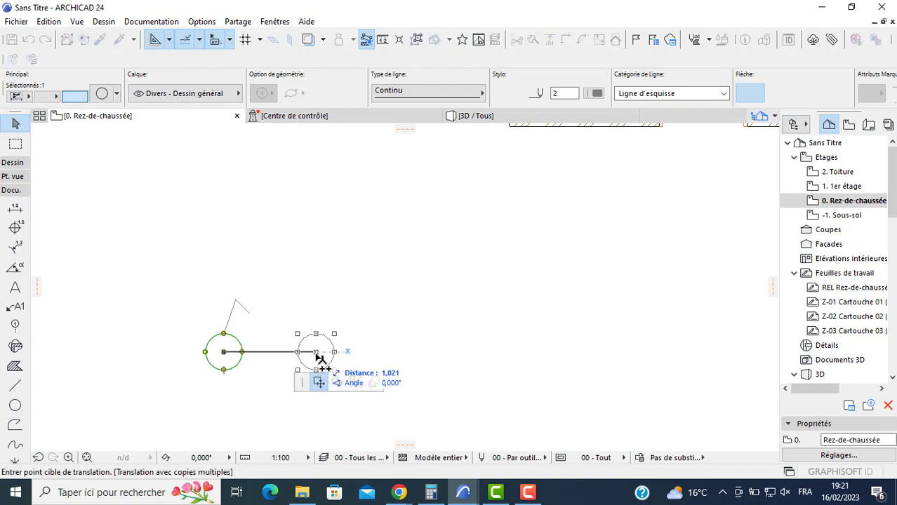
left_click(316, 352)
left_click(385, 352)
left_click(360, 293)
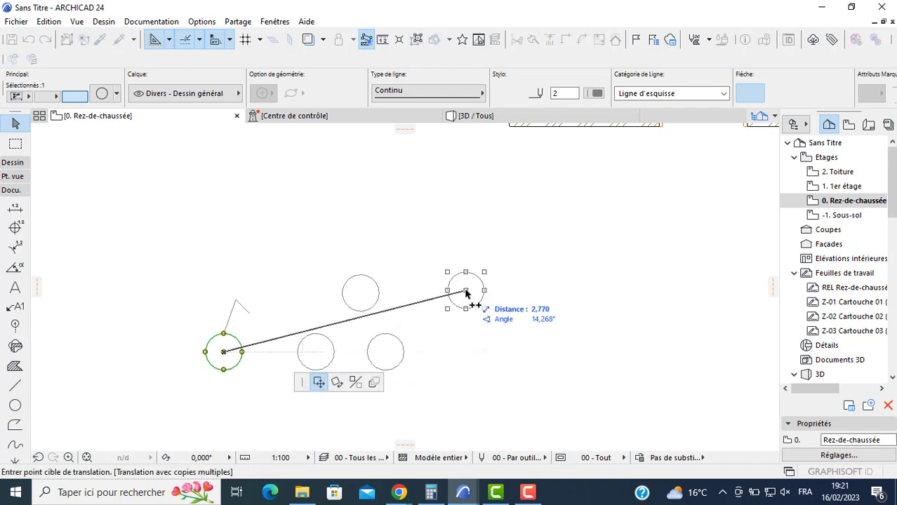
left_click(463, 285)
key("Escape")
key("Escape")
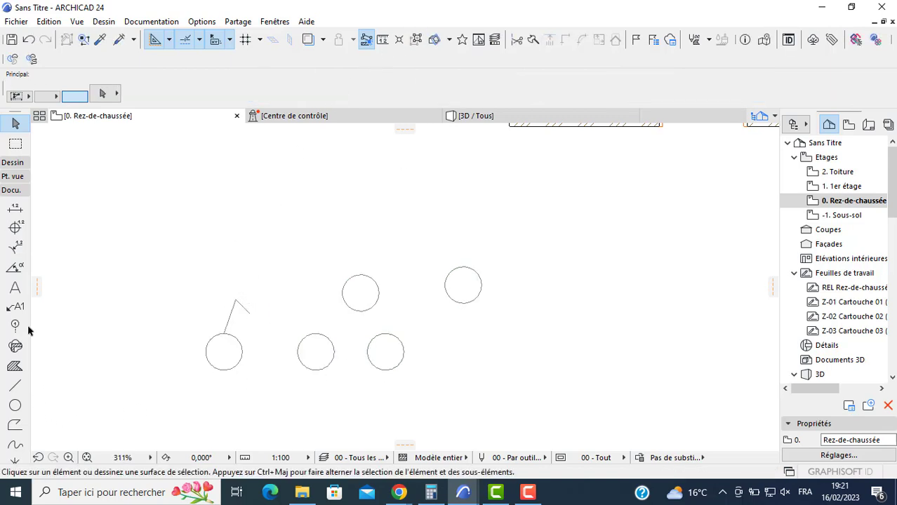
- Draw two crossing diagonal lines from edge to edge inside the copied circle nearest the light symbol
left_click(13, 385)
scroll(304, 350, "up", 3)
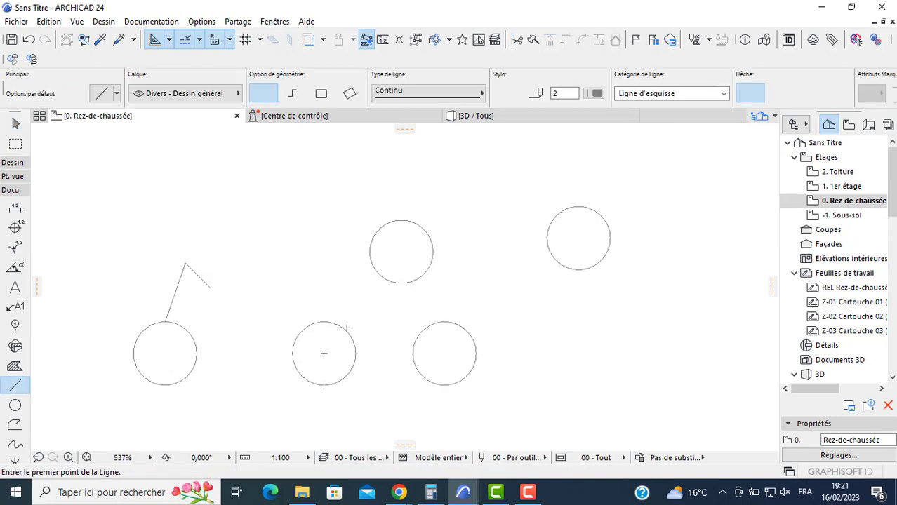
left_click(344, 328)
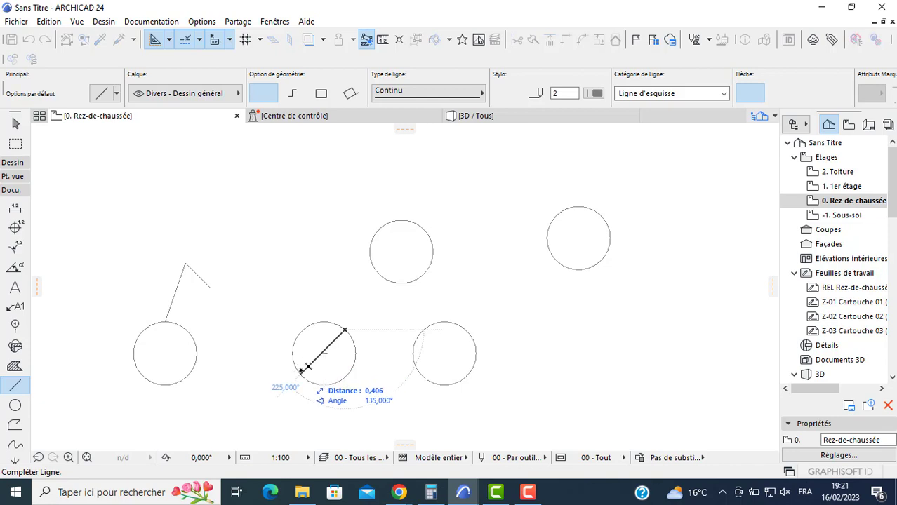
left_click(300, 375)
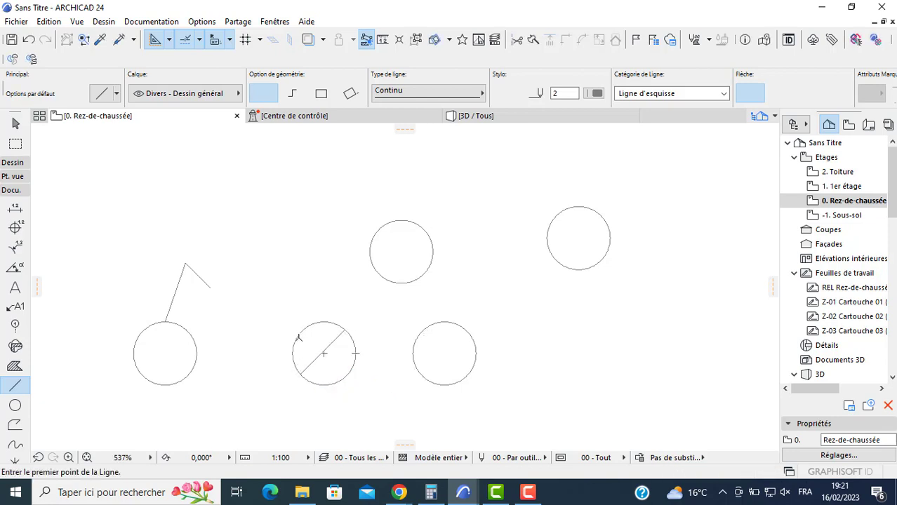
left_click(298, 338)
left_click(355, 369)
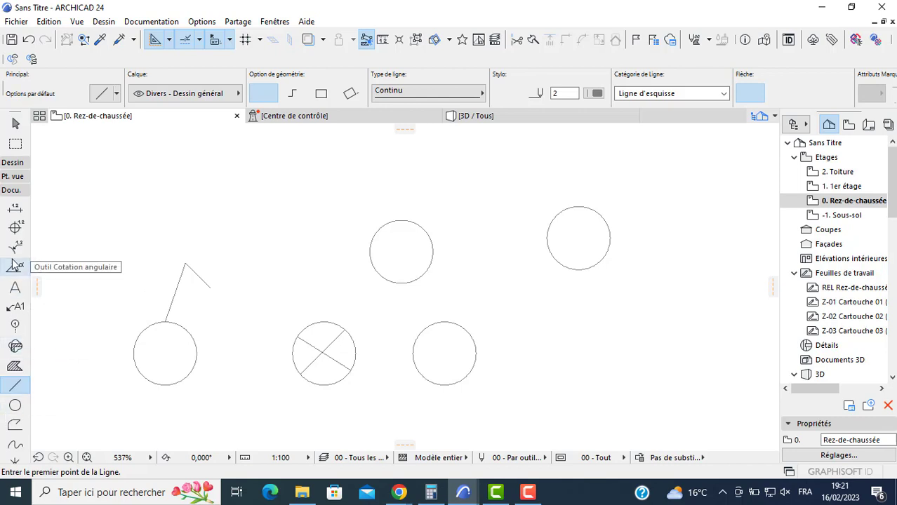
left_click(14, 287)
scroll(404, 355, "up", 1)
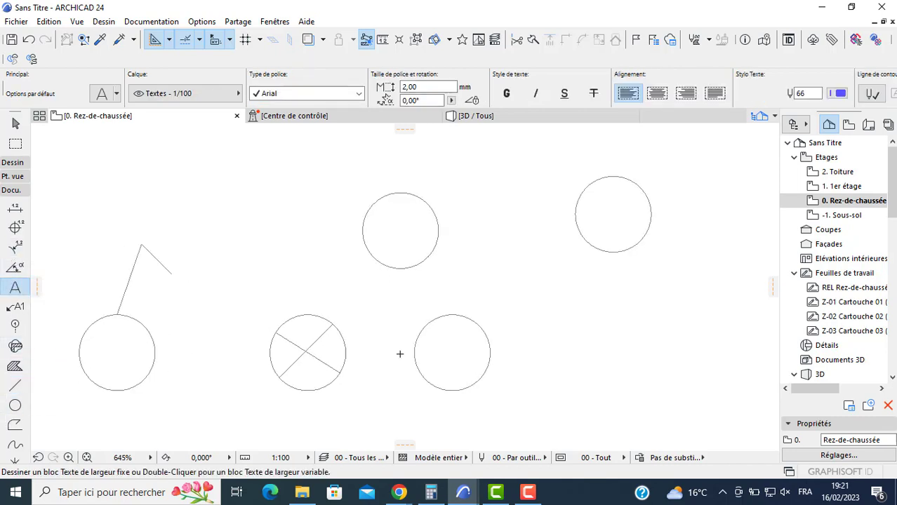
left_click(430, 366)
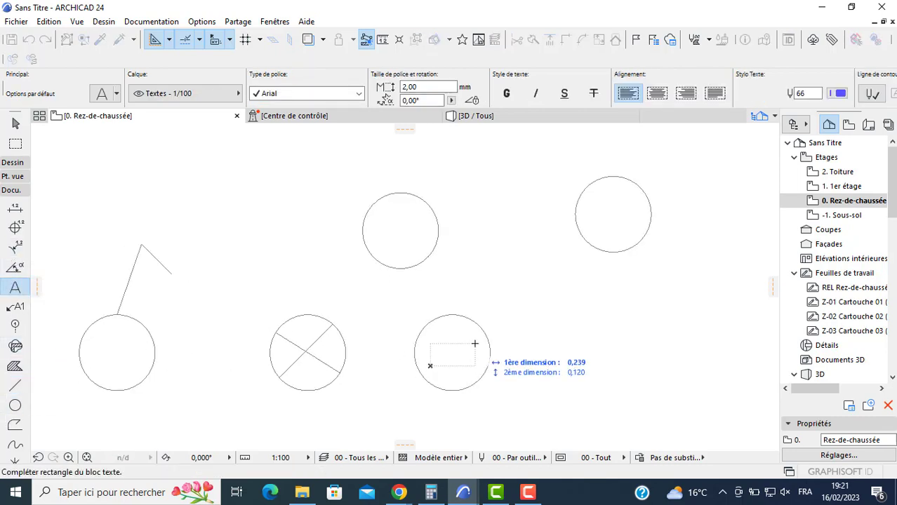
key("Escape")
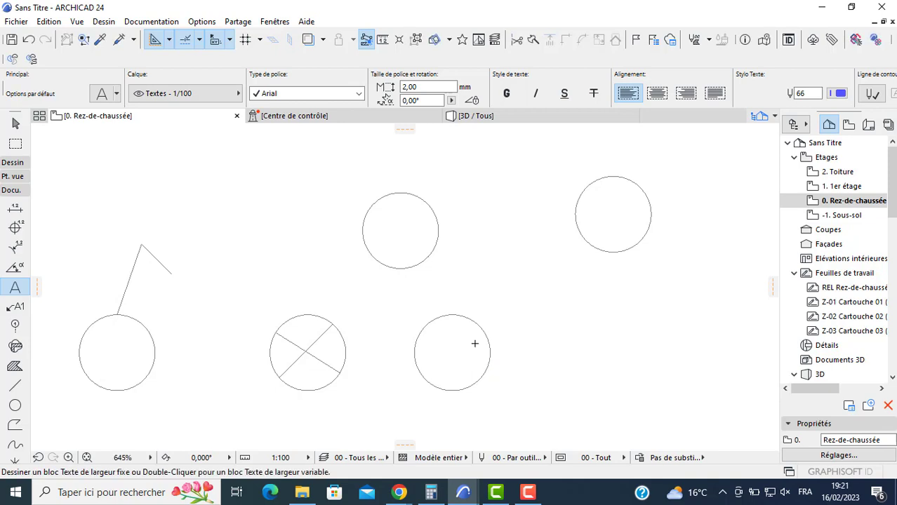
left_click(429, 358)
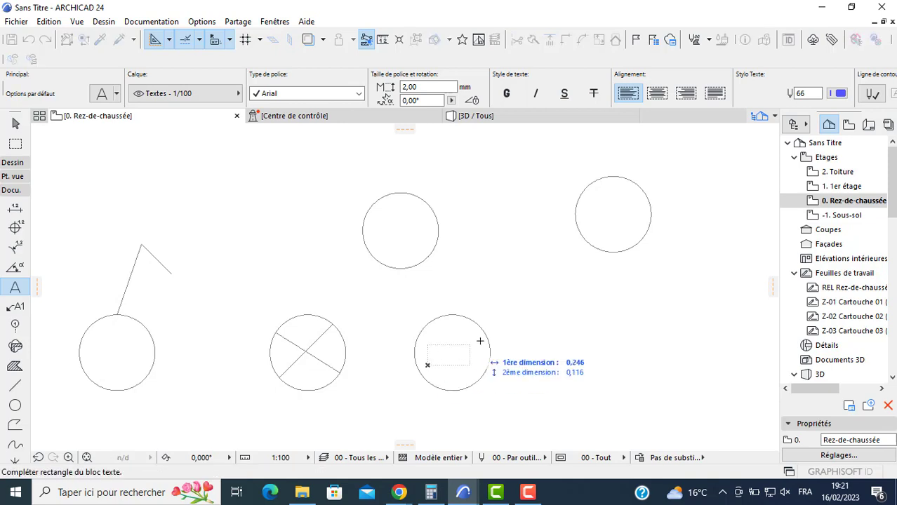
key("Escape")
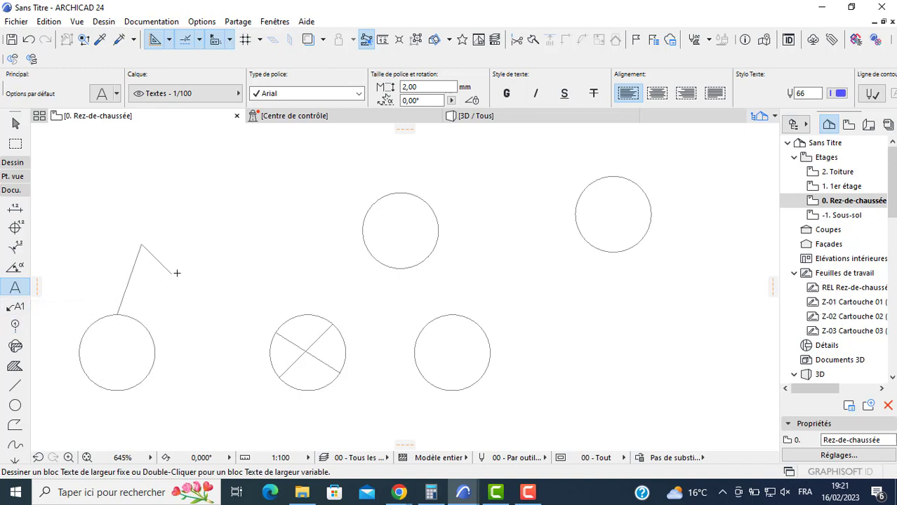
- Add a text block reading "TV" starting inside the empty circle level with the crossed one
scroll(452, 341, "up", 4)
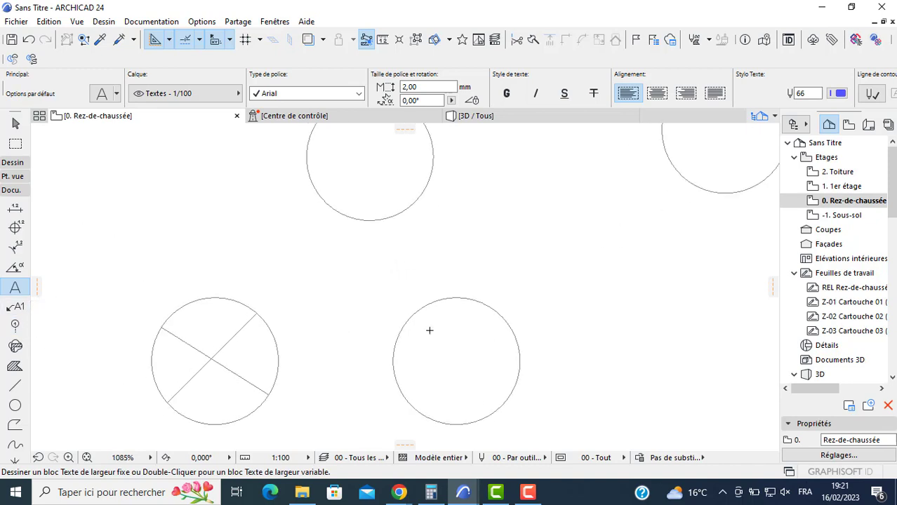
left_click(420, 323)
left_click(675, 402)
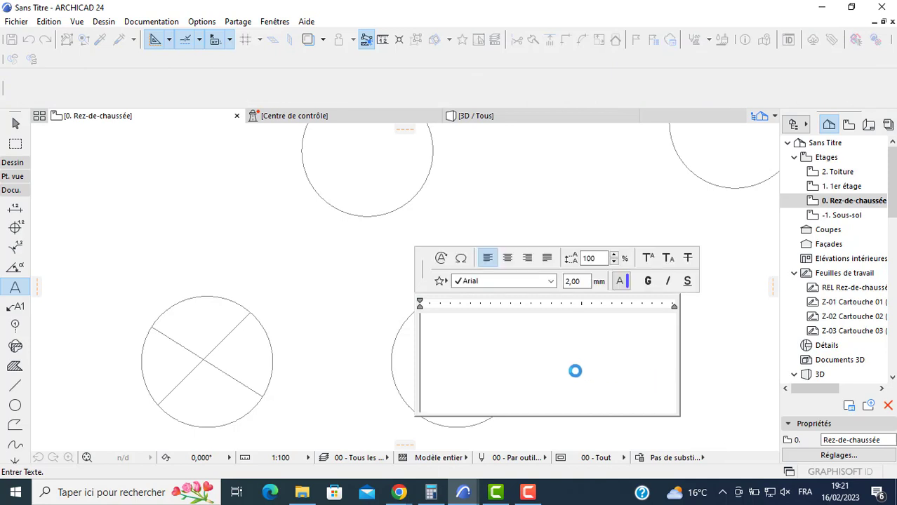
type("TV")
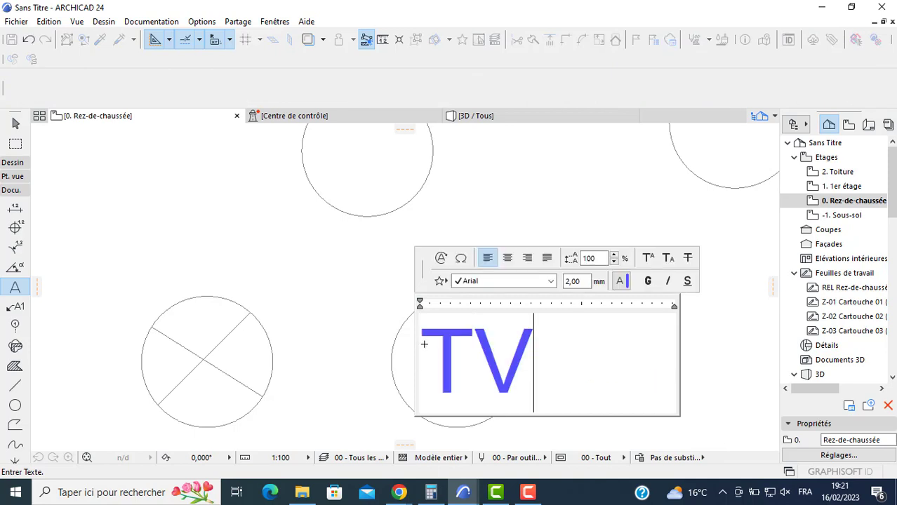
key("Escape")
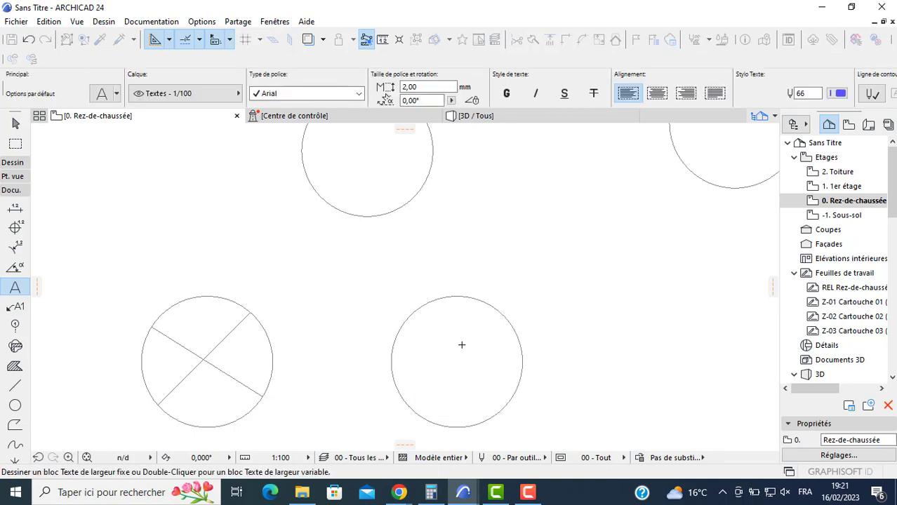
- Shift the TV text slightly to the left so its letters sit inside the circle
scroll(462, 345, "down", 3)
key("Escape")
left_click(474, 349)
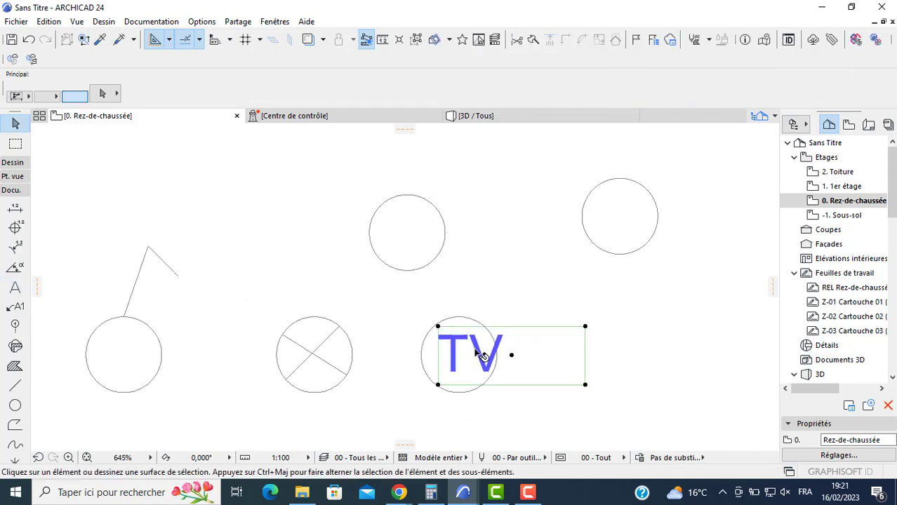
mouse_move(477, 353)
left_mouse_down()
mouse_move(468, 354)
mouse_move(481, 356)
left_mouse_up()
key("Escape")
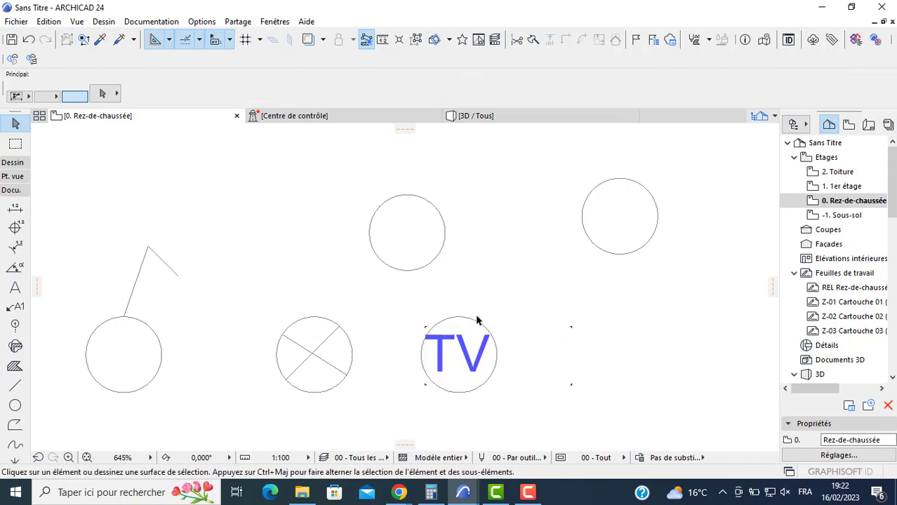
- Copy the TV text block into each of the two upper empty circles
left_click(477, 346)
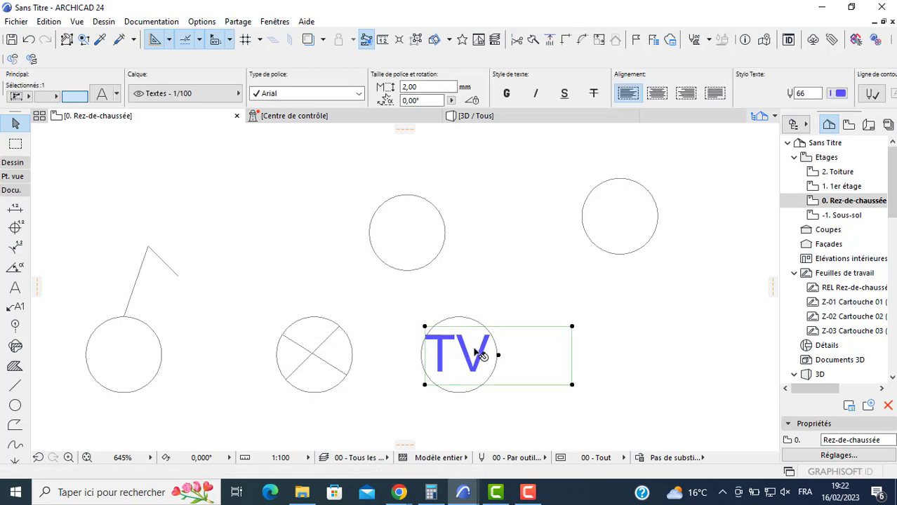
left_click(499, 356)
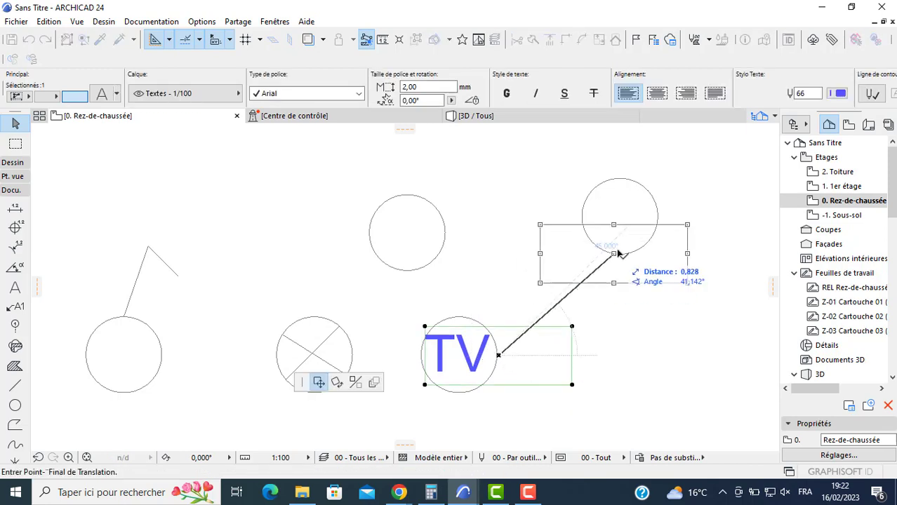
key("ctrl")
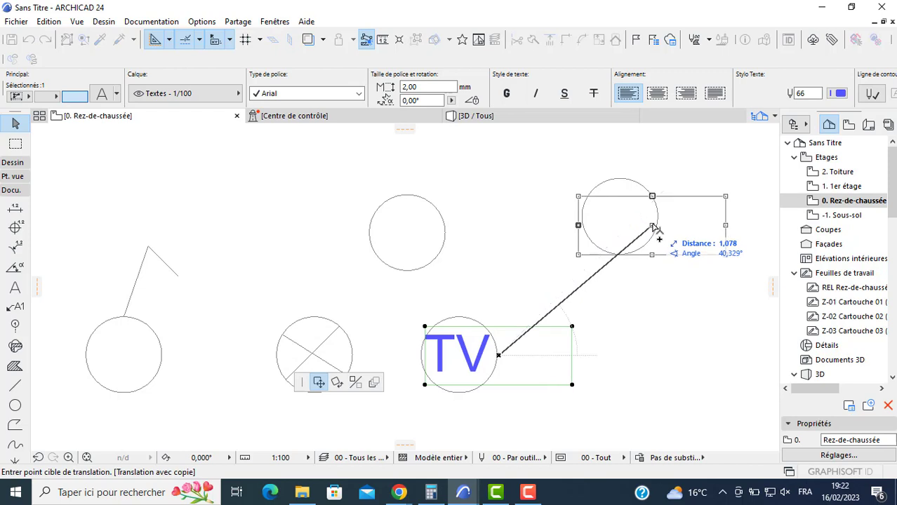
key("ctrl")
left_click(656, 221)
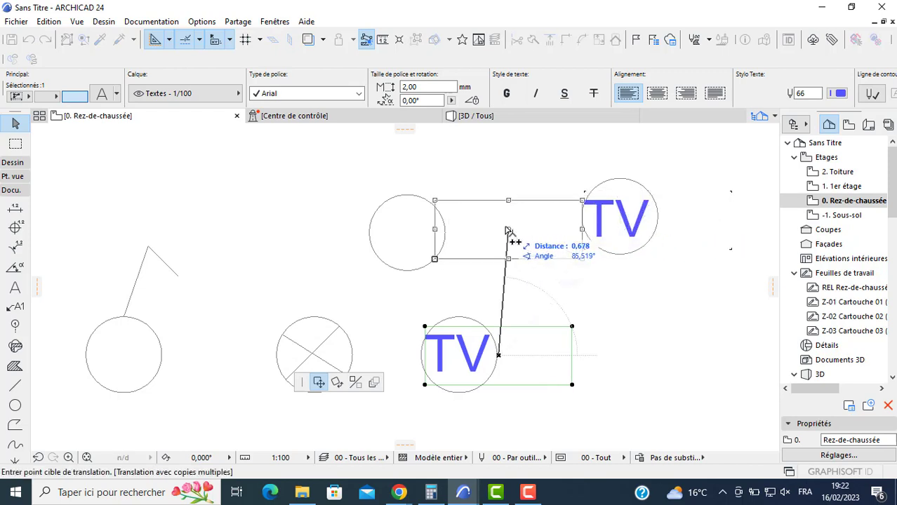
left_click(448, 239)
- Change the text in the upper middle circle to "Tel" and set its height to 1 mm
double_click(430, 235)
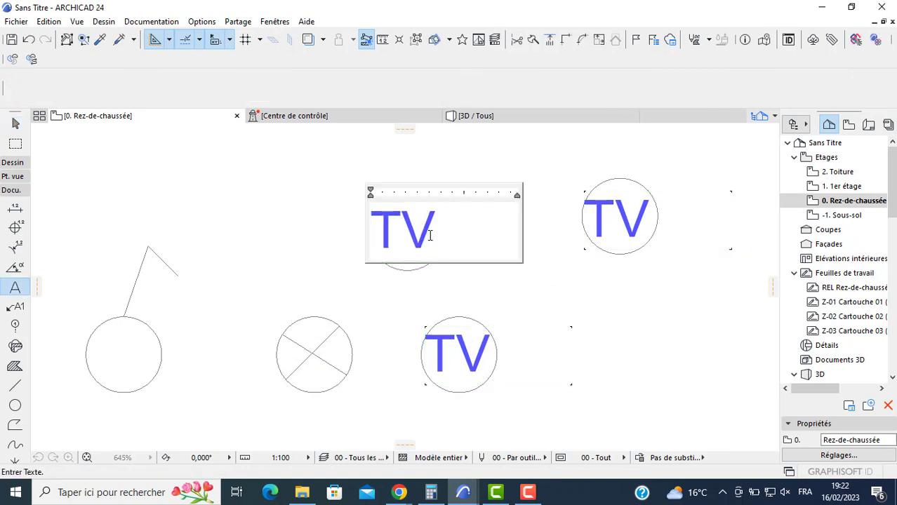
key("BackSpace")
type("e")
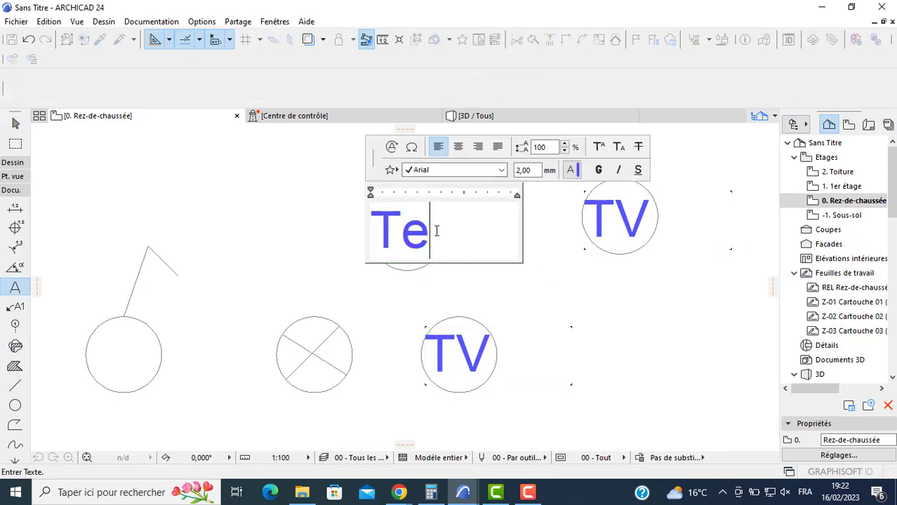
type("l")
key("shift+Left")
key("shift+Left")
key("shift+Left")
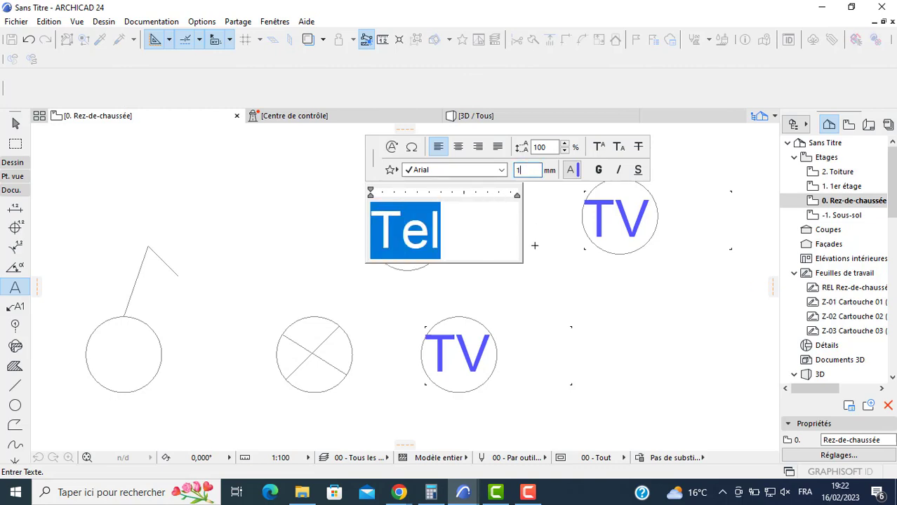
key("Return")
left_click(404, 272)
- Move the Tel text slightly right towards the circle's centre and narrow its text box to fit inside the circle
left_click(402, 253)
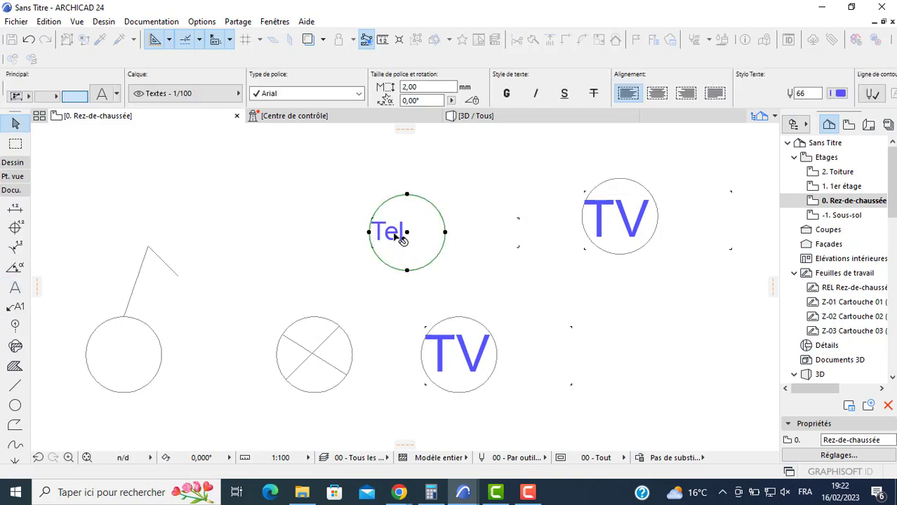
left_click(395, 234)
left_click(446, 233)
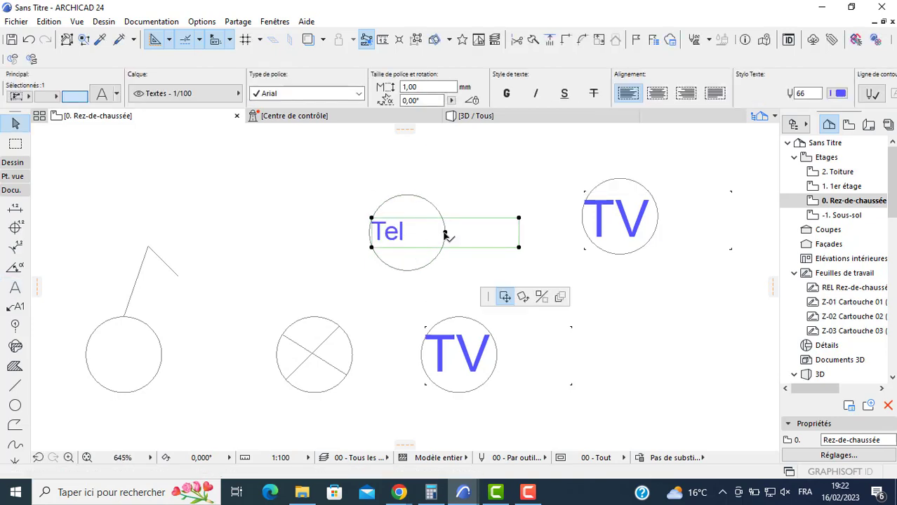
left_click(457, 234)
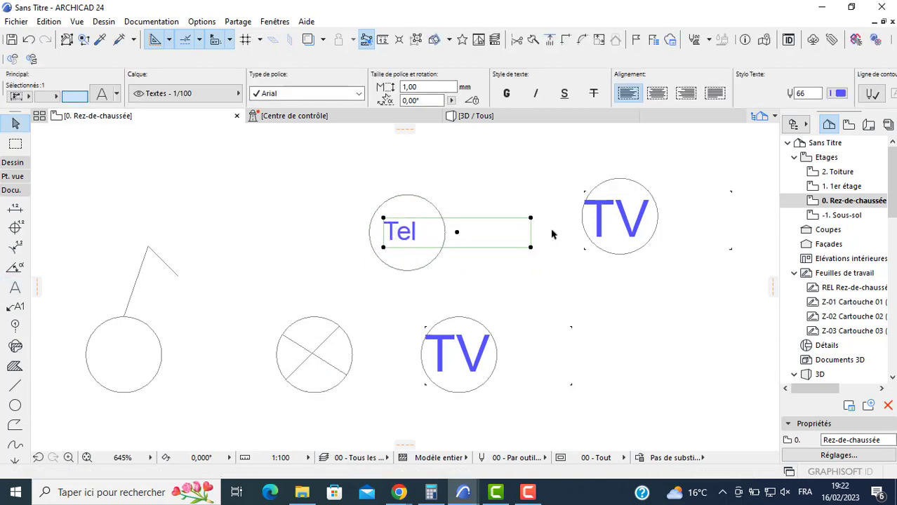
left_click(532, 218)
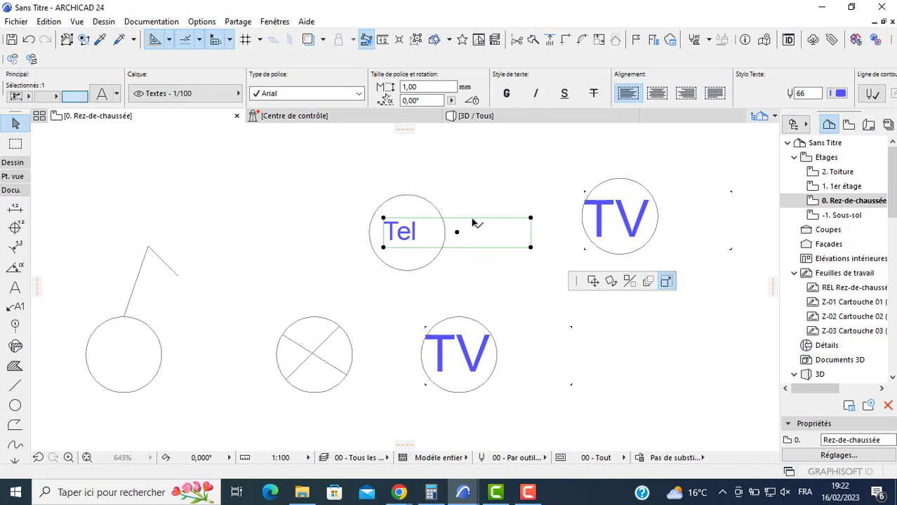
left_click(422, 218)
- Set the height of the TV text in the lower circle to 1 mm and select its text block
double_click(464, 349)
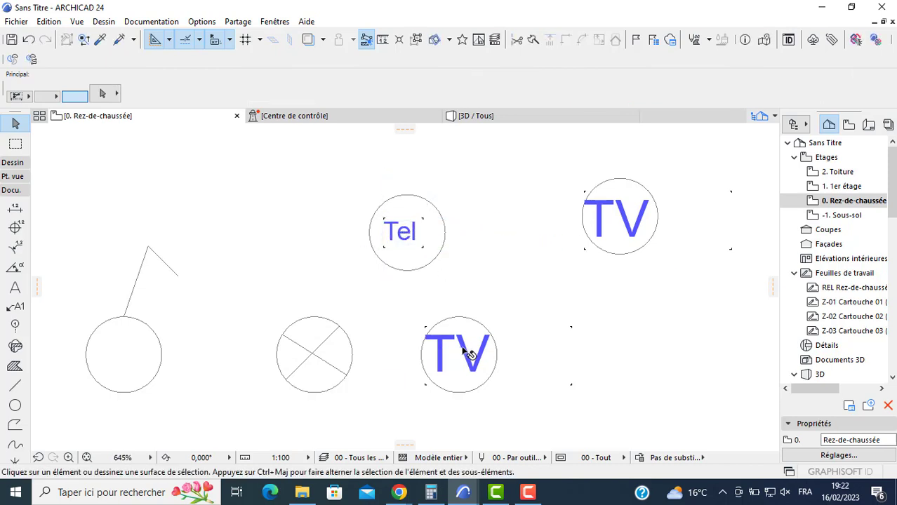
left_click_drag(495, 350, 400, 349)
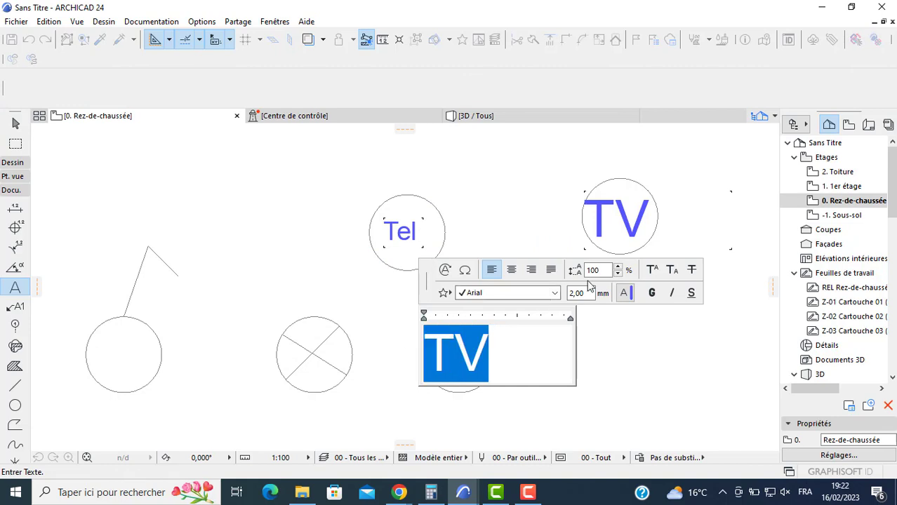
type("1")
key("Return")
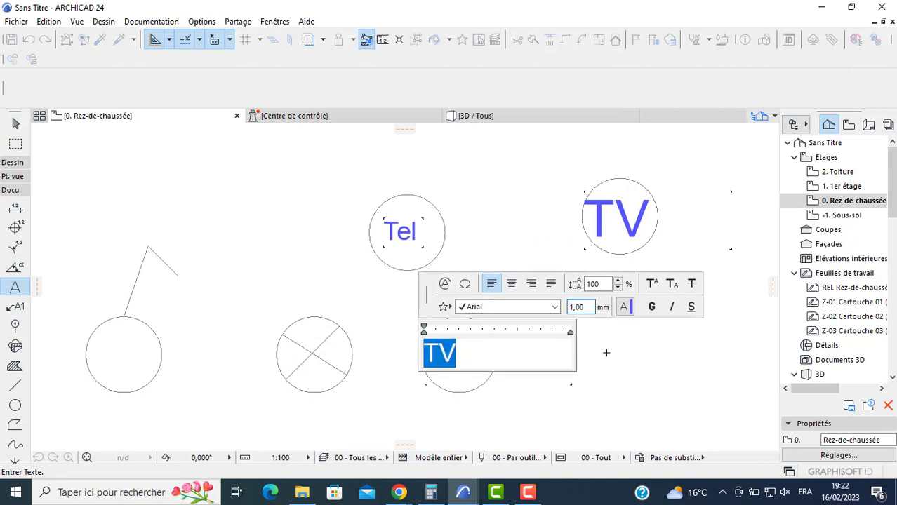
left_click(597, 379)
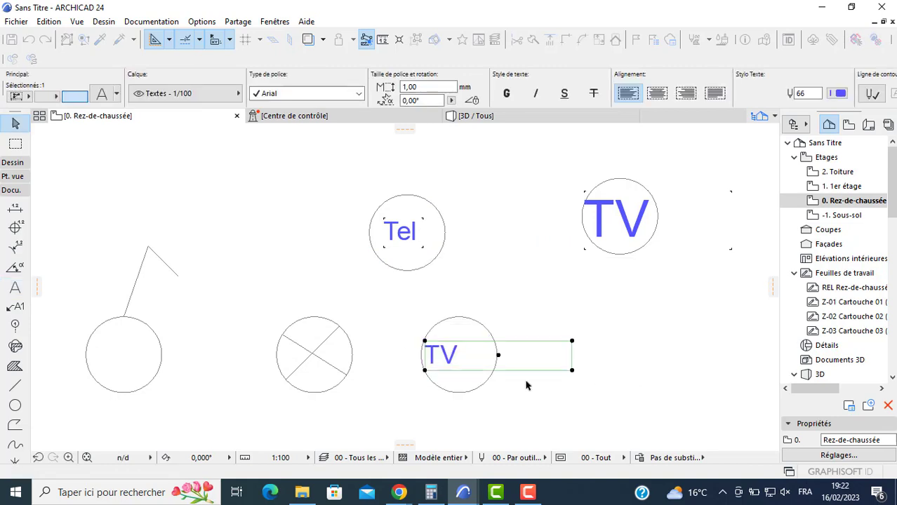
left_click(448, 356)
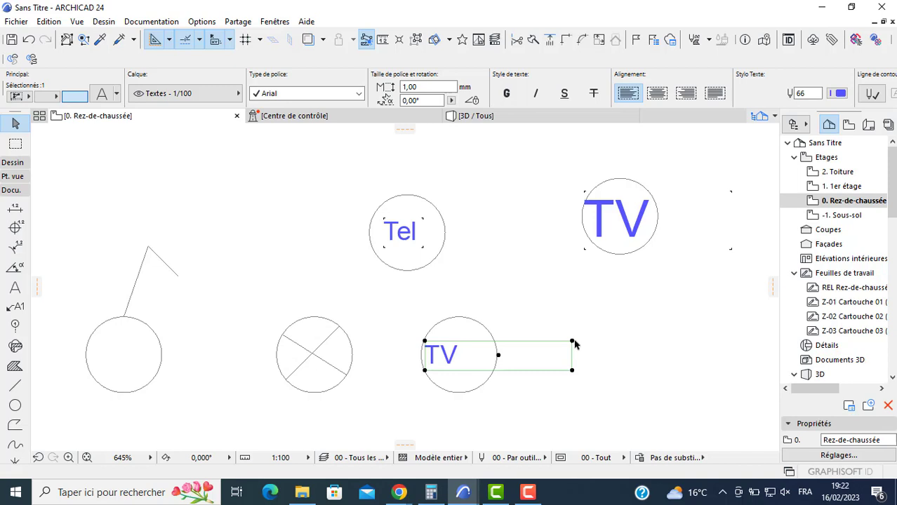
- Narrow the text box of the TV text in the lower circle and move it right towards the circle's centre
key("Escape")
left_click(572, 344)
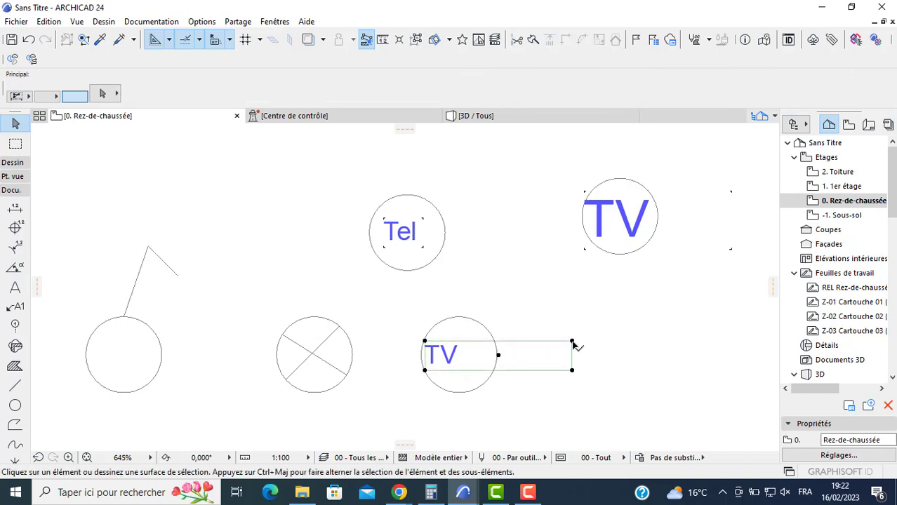
left_click(572, 342)
left_click(477, 341)
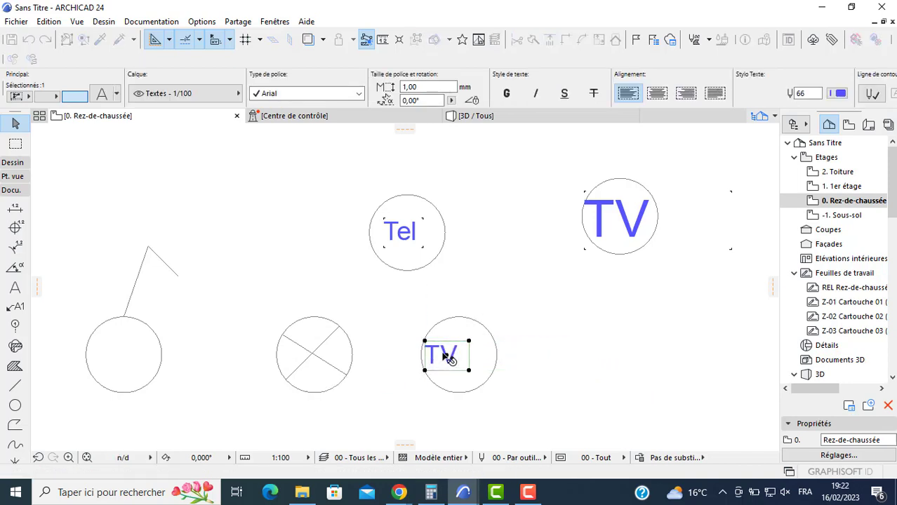
left_click(449, 359)
left_click(457, 358)
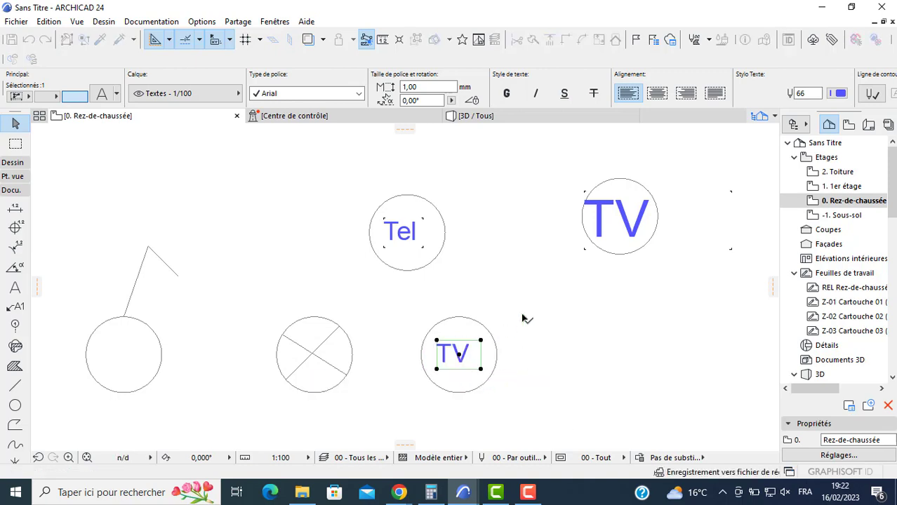
- Change the text in the upper right circle to "Pab" and set its height to 1 mm
left_click(604, 233)
double_click(609, 231)
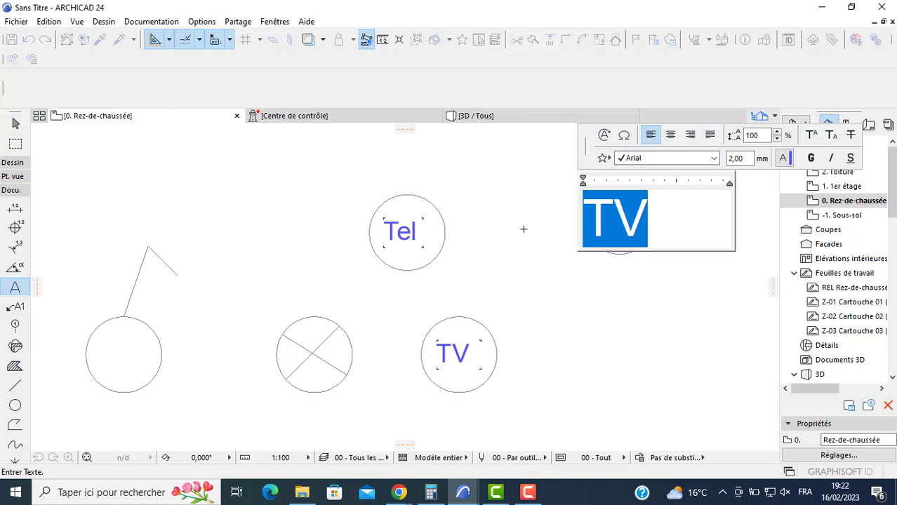
type("PA")
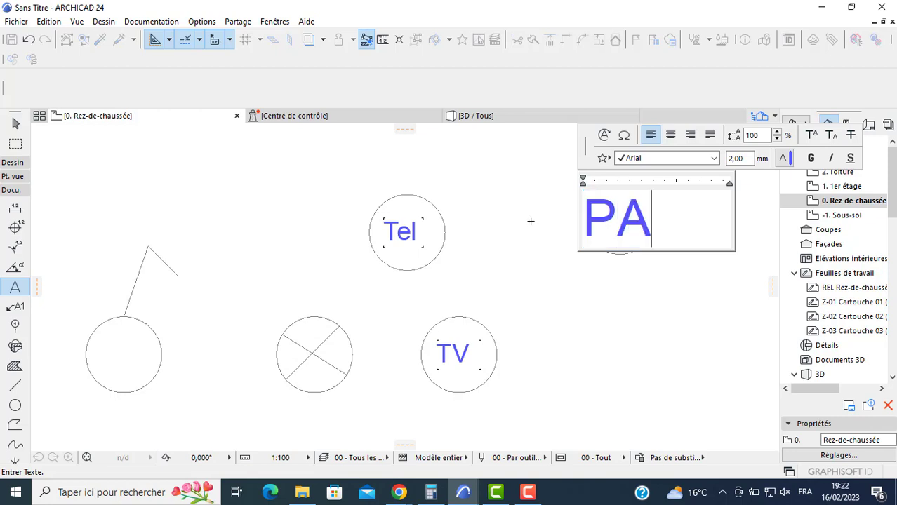
key("BackSpace")
type("a")
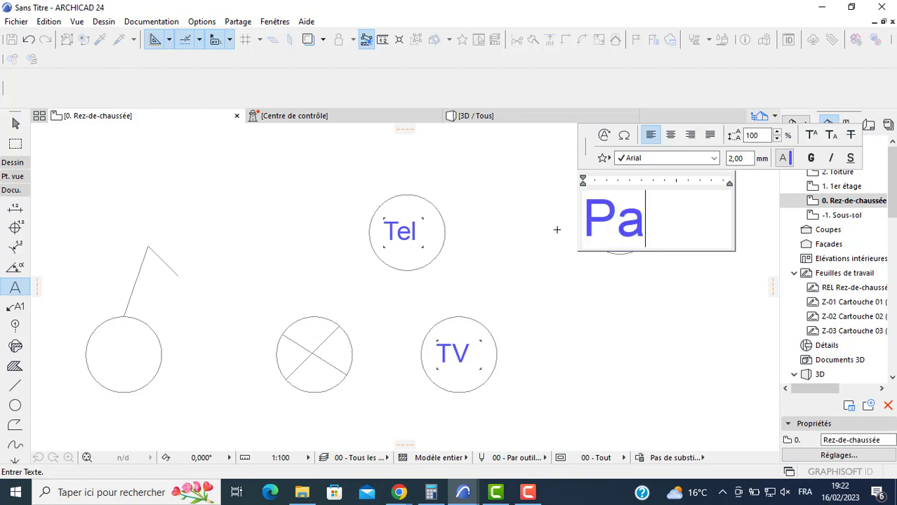
type("r")
key("BackSpace")
type("b")
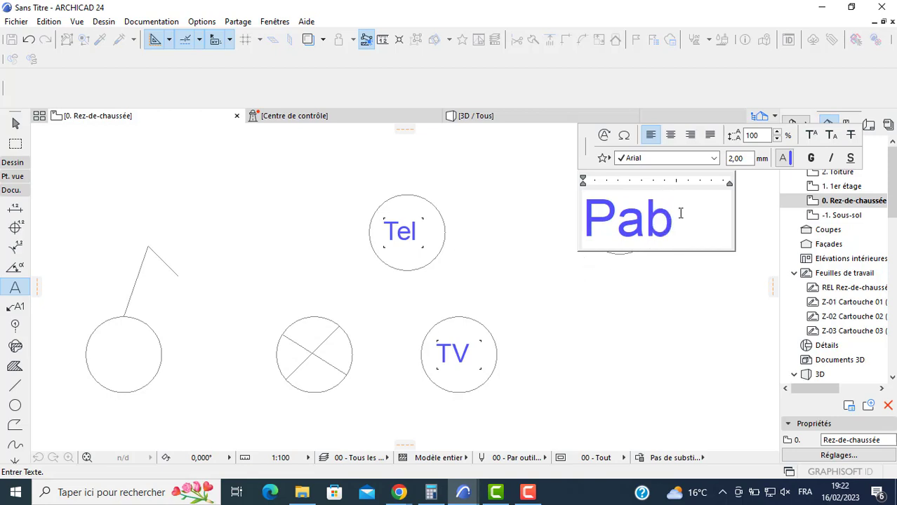
left_click_drag(680, 213, 590, 217)
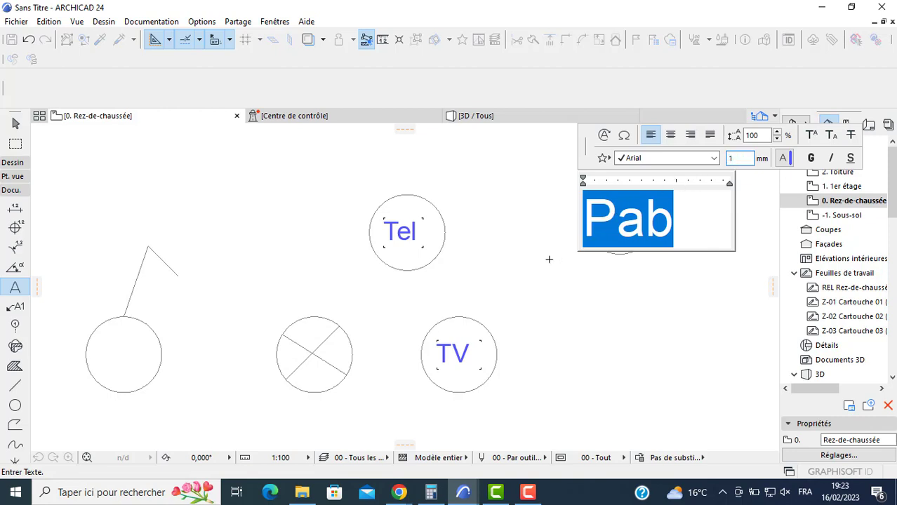
left_click(571, 257)
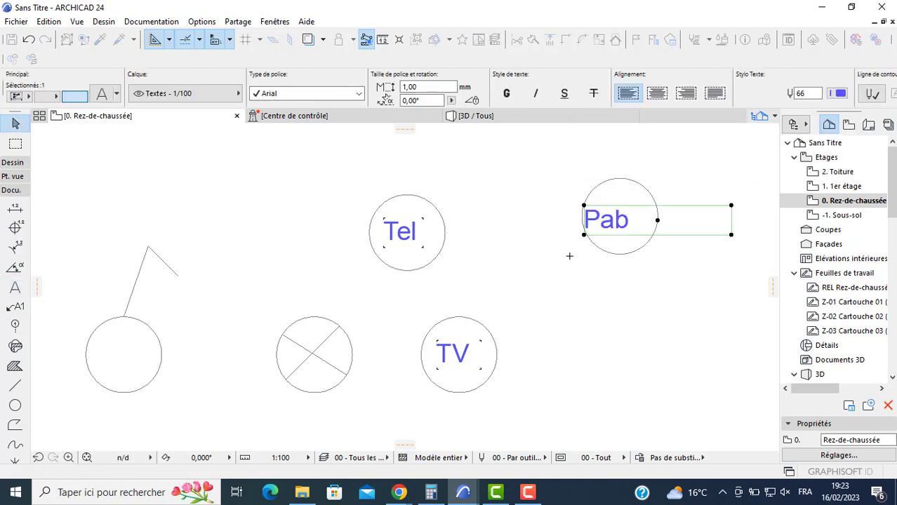
- Narrow the Pab text box to fit the circle and move it right towards the circle's centre
left_click_drag(731, 208, 621, 225)
left_click(612, 222)
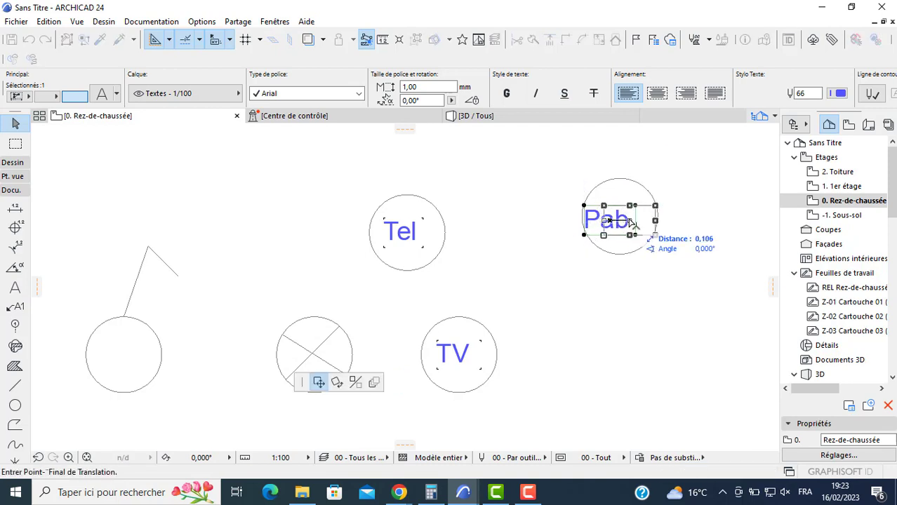
left_click(625, 221)
scroll(441, 284, "down", 2)
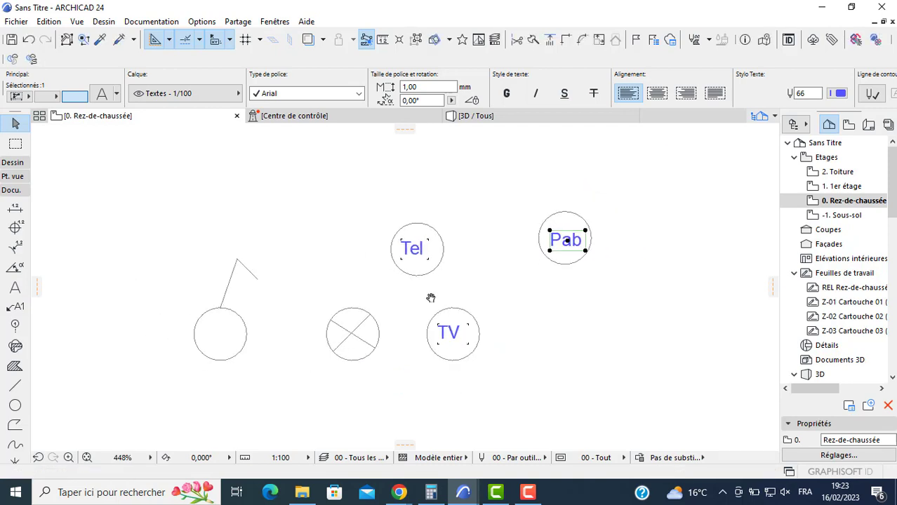
- Group the Tel text with its surrounding circle
left_click_drag(459, 226, 379, 270)
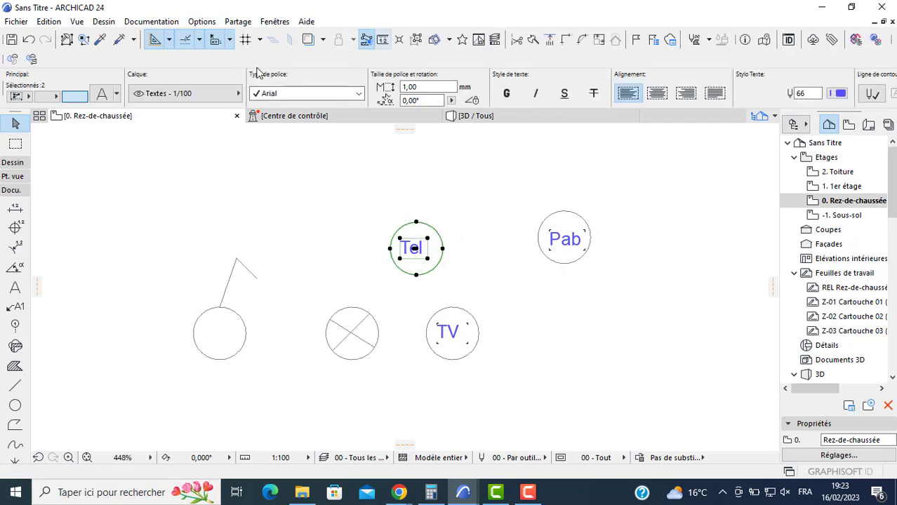
left_click(51, 26)
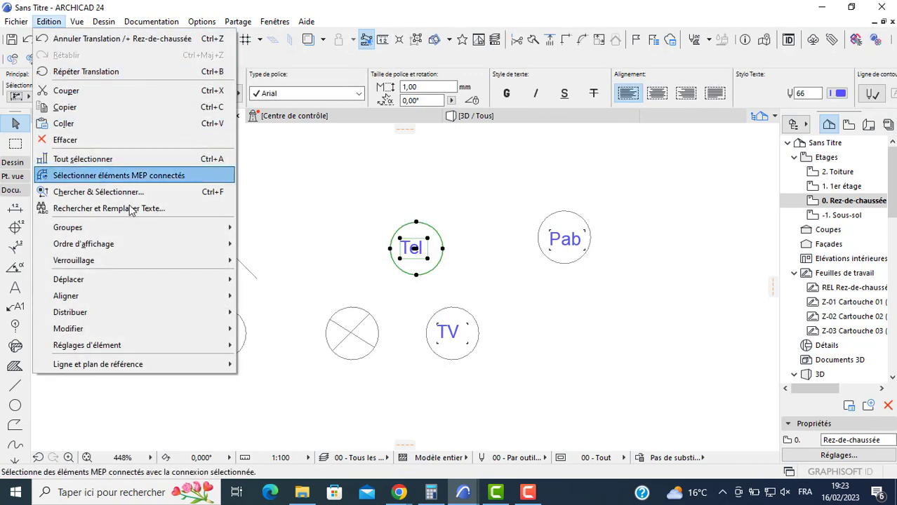
mouse_move(161, 231)
left_click(257, 232)
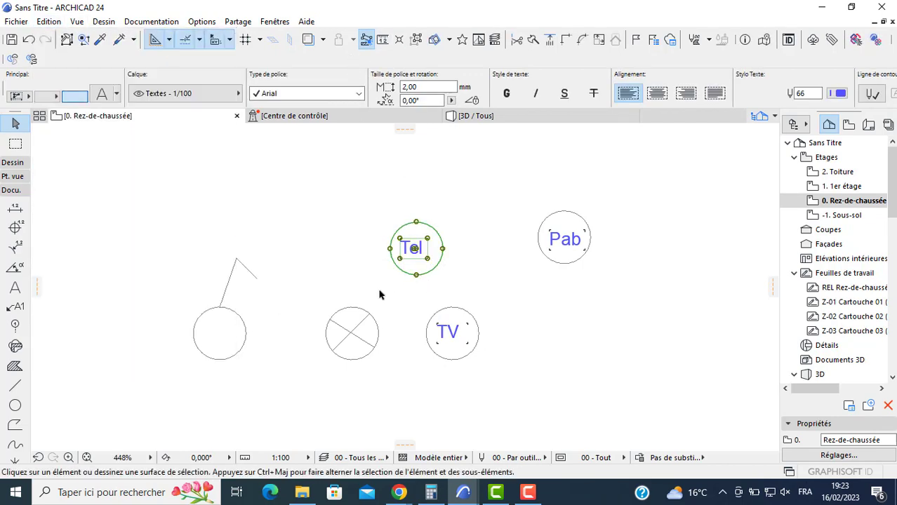
- Group the crossed circle, the TV symbol and the Pab symbol separately, and check the symbols' grouping by selecting them
left_click_drag(381, 296, 321, 391)
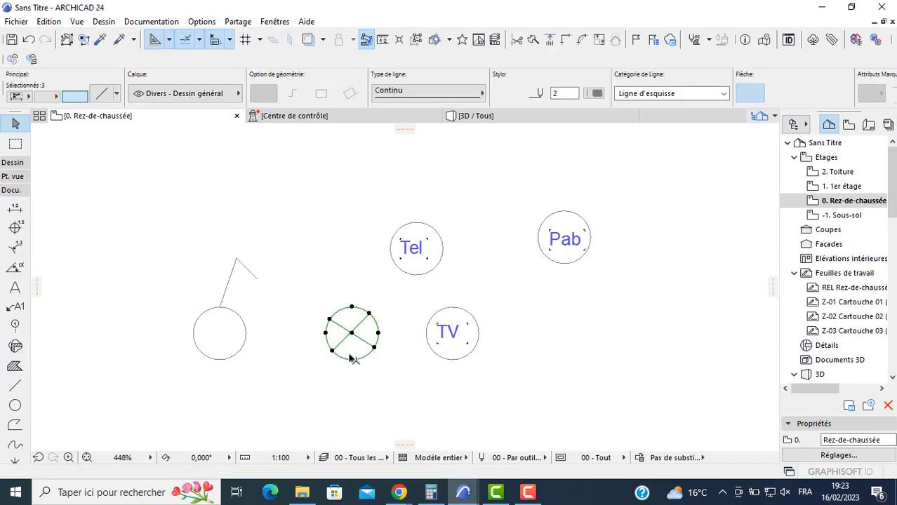
left_click_drag(497, 304, 442, 374)
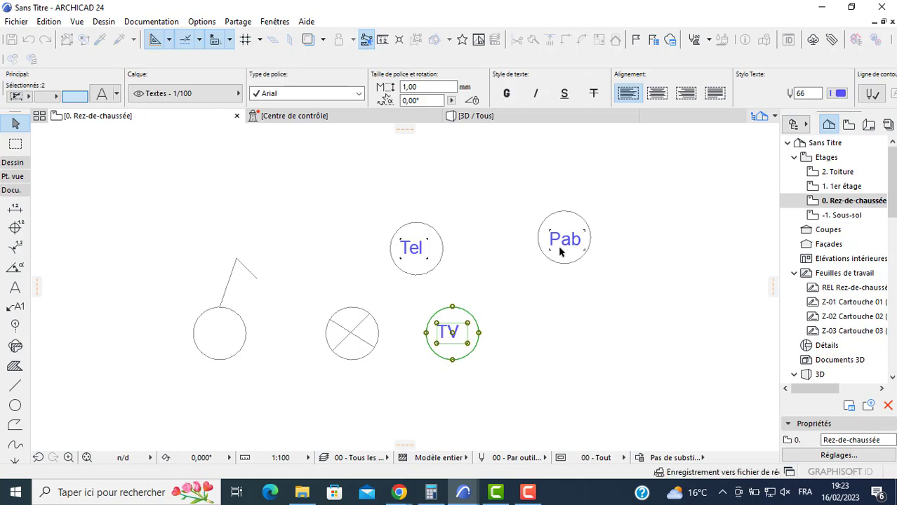
left_click_drag(605, 201, 523, 271)
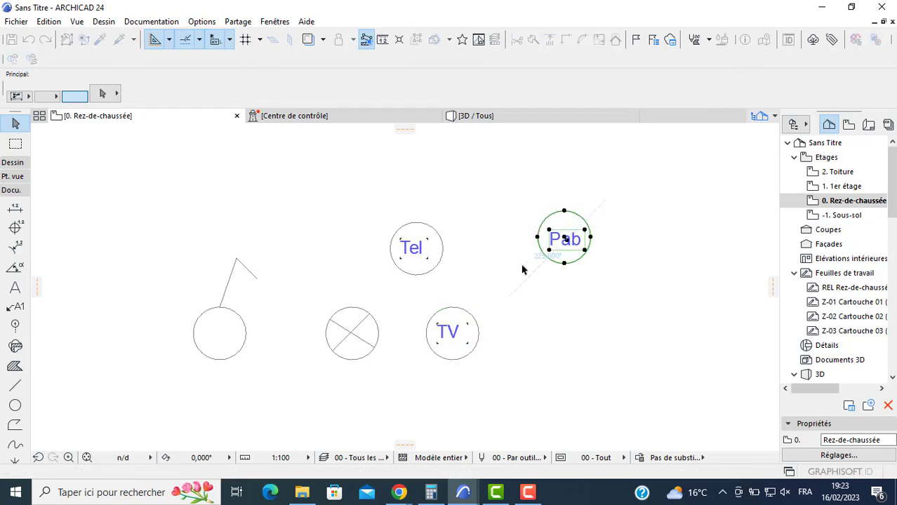
left_click(511, 235)
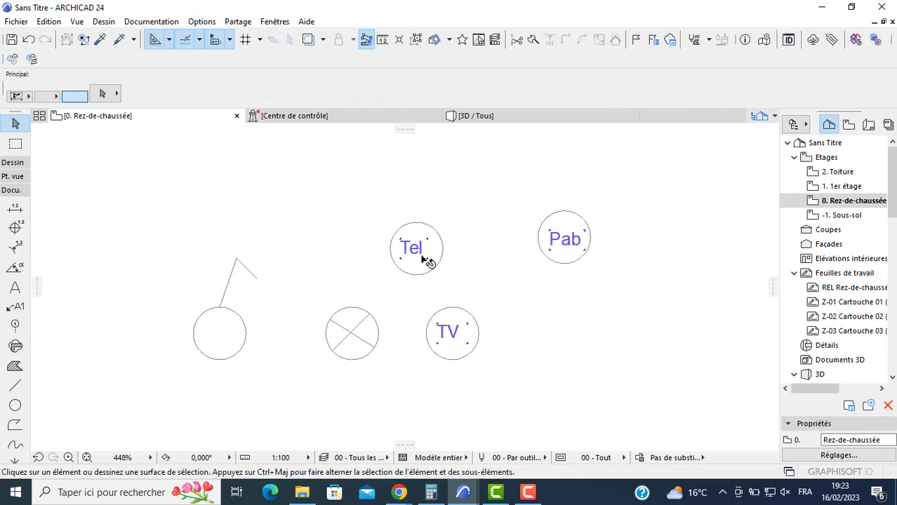
left_click(414, 262)
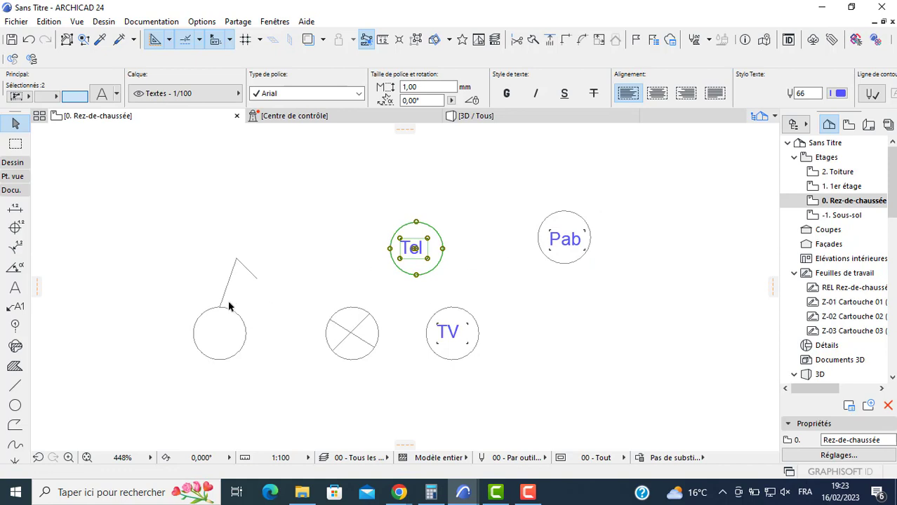
left_click(241, 322)
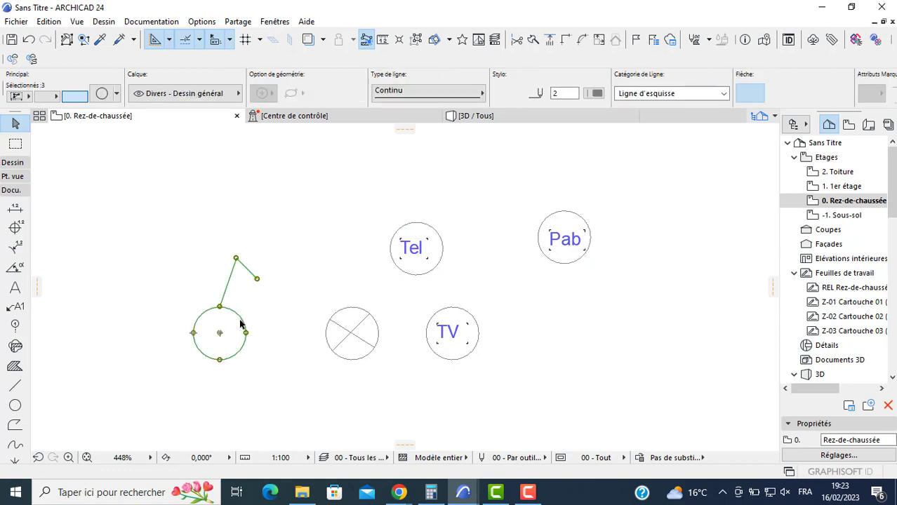
left_click(340, 360)
left_click(68, 303)
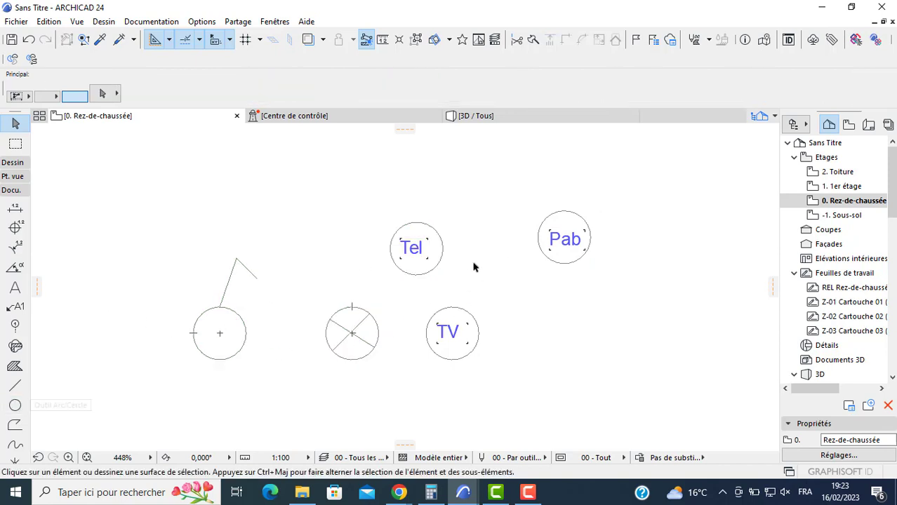
- Draw a circle below the switch symbol, with a smaller concentric circle of about 0.06 radius inside it
middle_click_drag(475, 263, 433, 238)
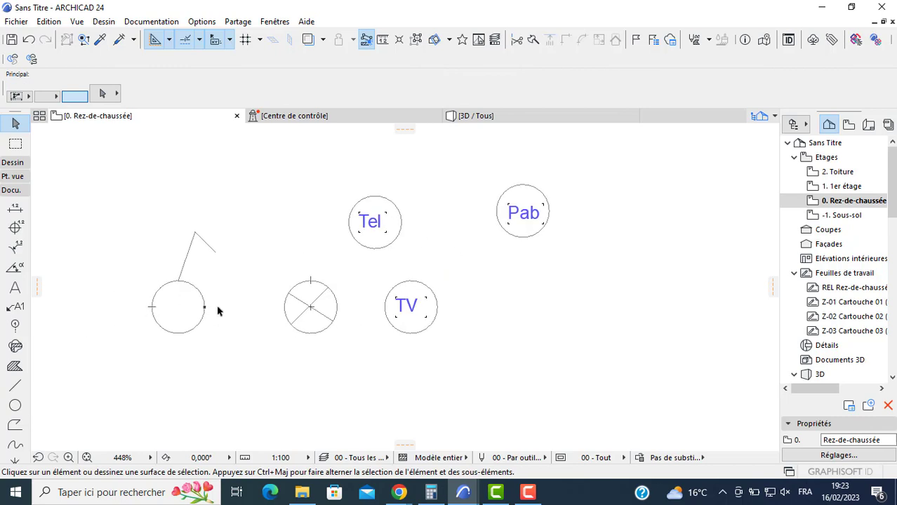
left_click(15, 405)
left_click(224, 384)
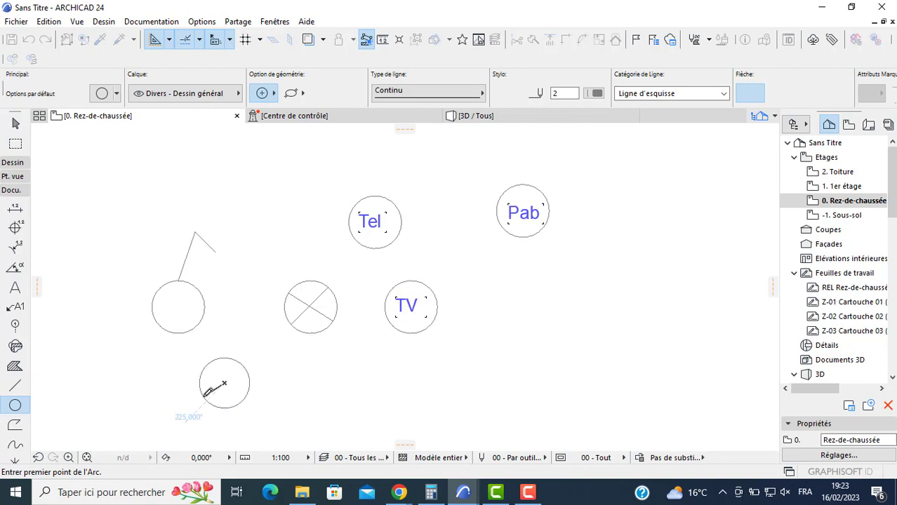
left_click(206, 392)
left_click(207, 393)
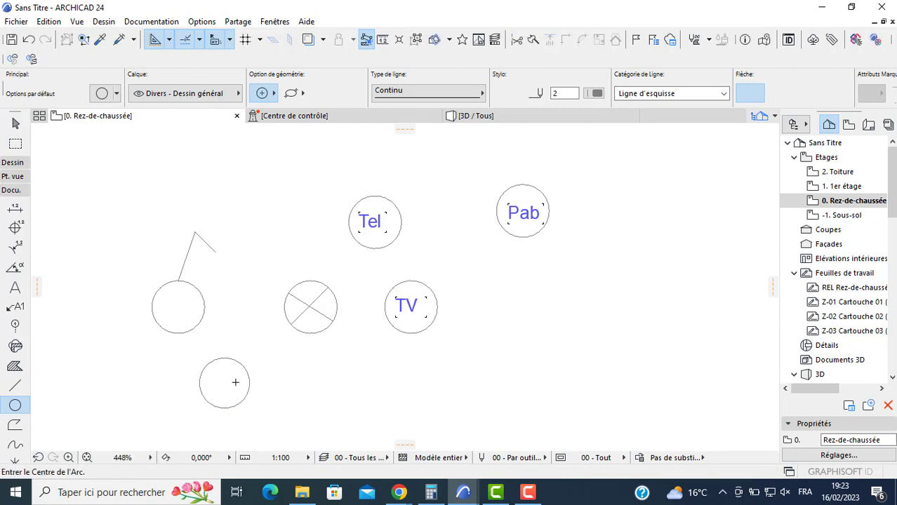
left_click(226, 379)
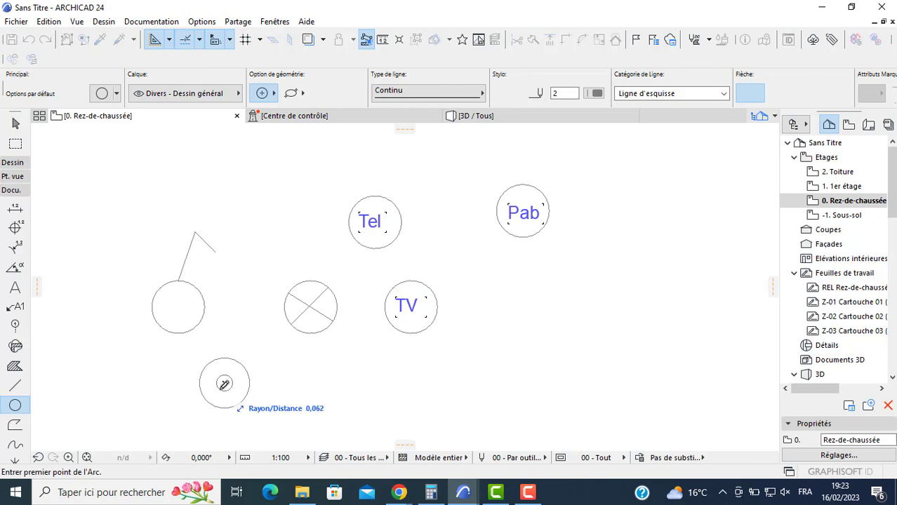
left_click(224, 384)
left_click(224, 384)
scroll(155, 343, "down", 3)
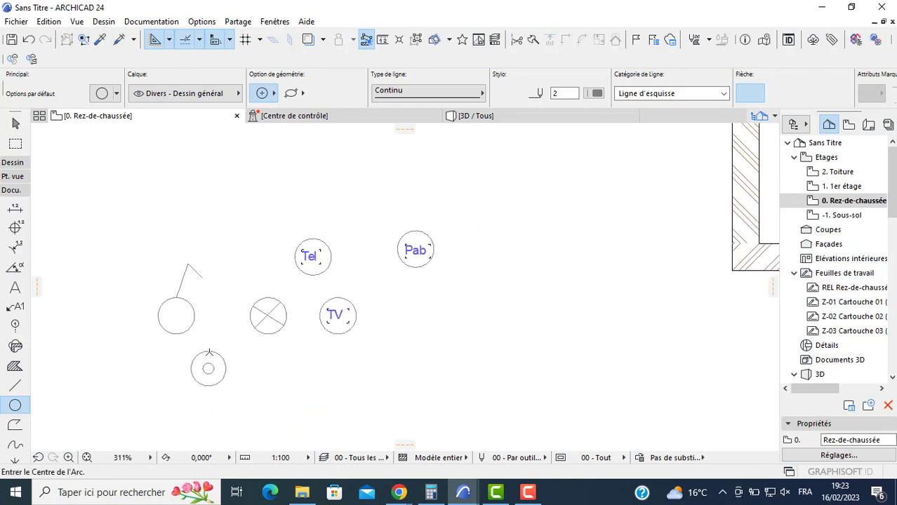
key("Escape")
left_click_drag(233, 363, 176, 386)
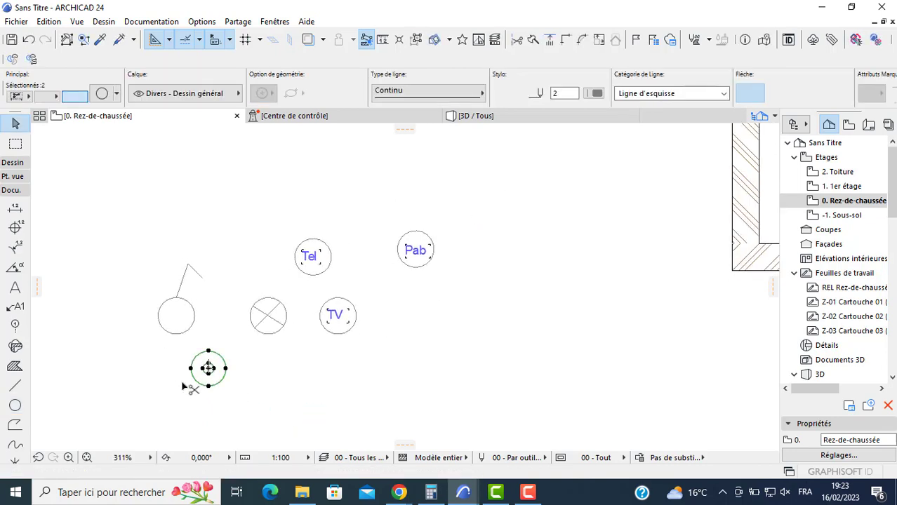
left_click(256, 382)
- Move the switch symbol into the plan, beside the entrance door against the short wall at the inner corner
scroll(199, 303, "down", 2)
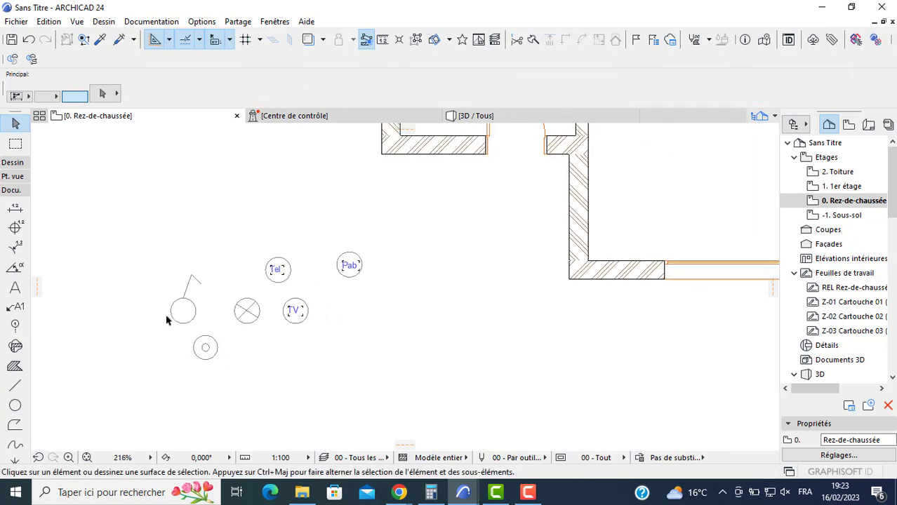
left_click_drag(209, 303, 182, 303)
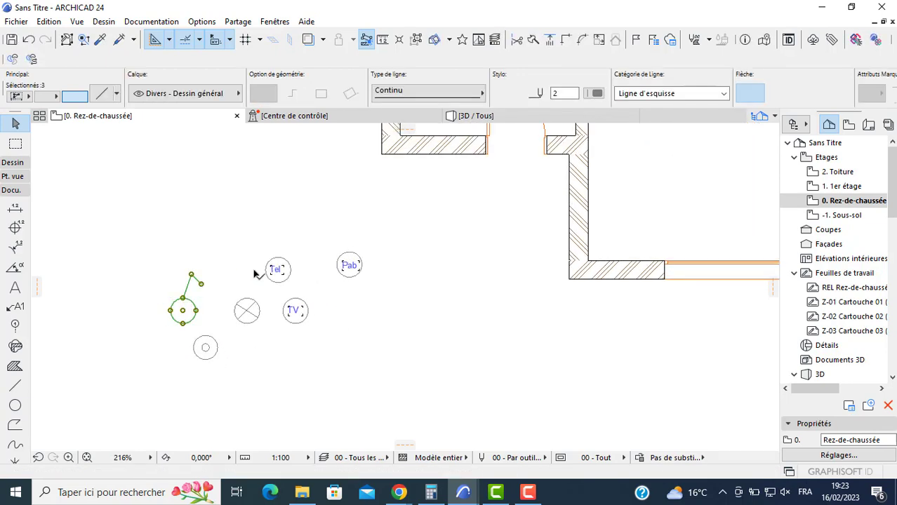
middle_click_drag(323, 261, 290, 359)
middle_click_drag(415, 310, 368, 374)
scroll(368, 373, "down", 1)
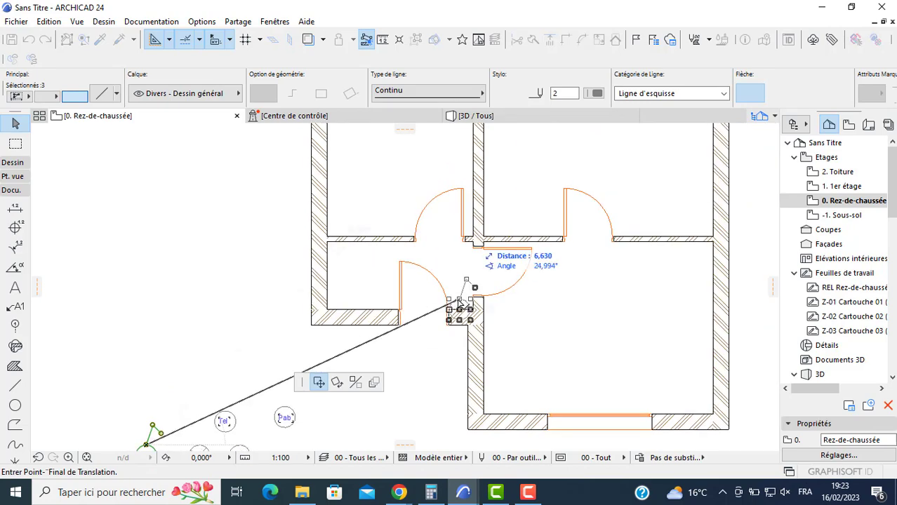
scroll(459, 303, "up", 2)
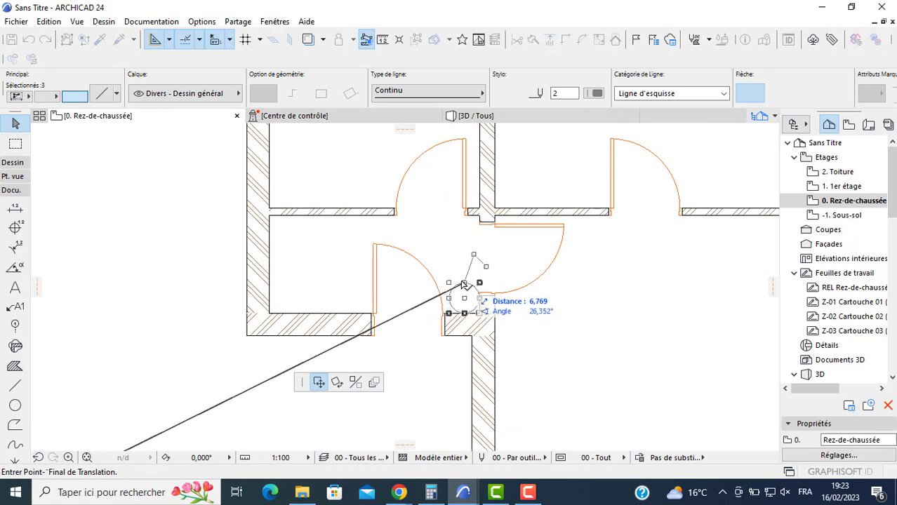
left_click(456, 280)
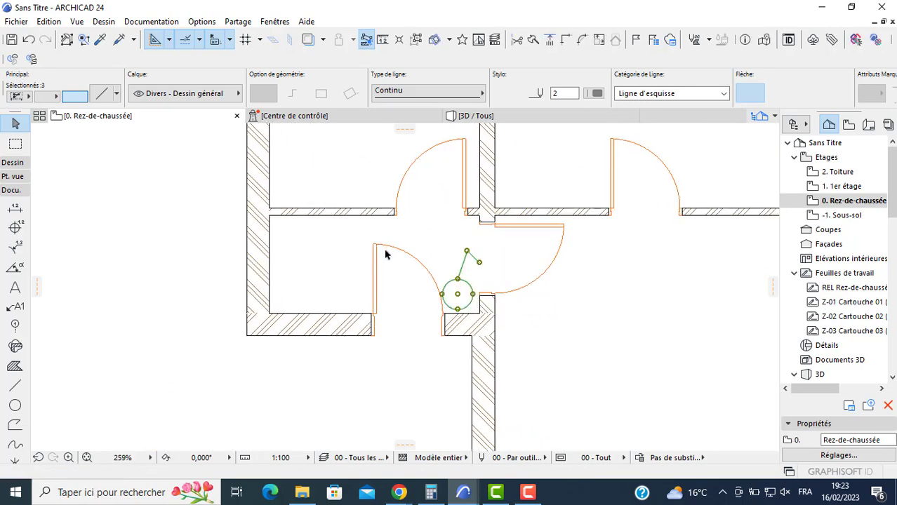
- Make multiple copies of the switch symbol, placing one in the large lower room beside its door and one in the hall beside the upper-left room's door
left_click(457, 296)
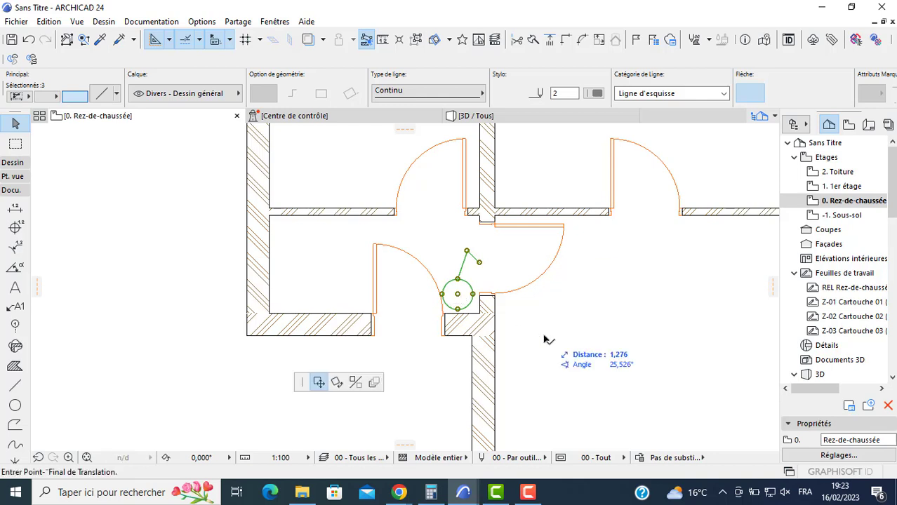
key("ctrl")
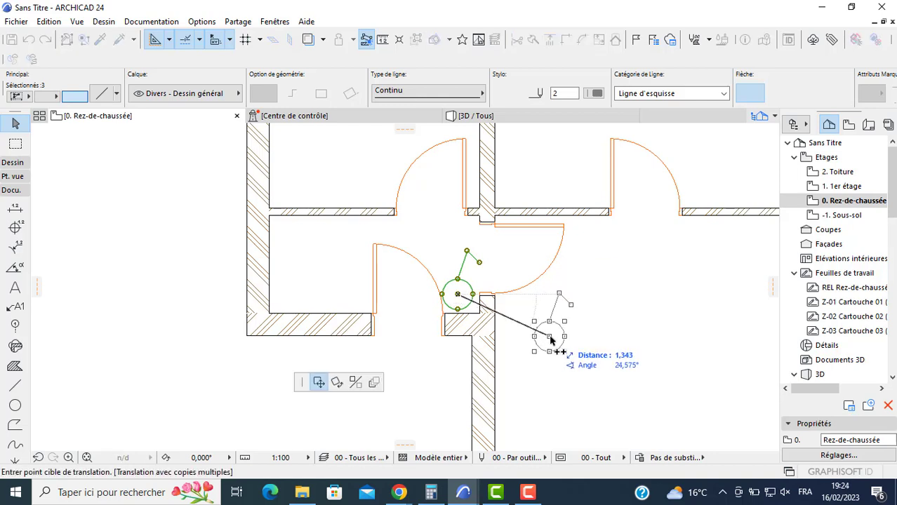
key("ctrl+alt")
left_click(515, 336)
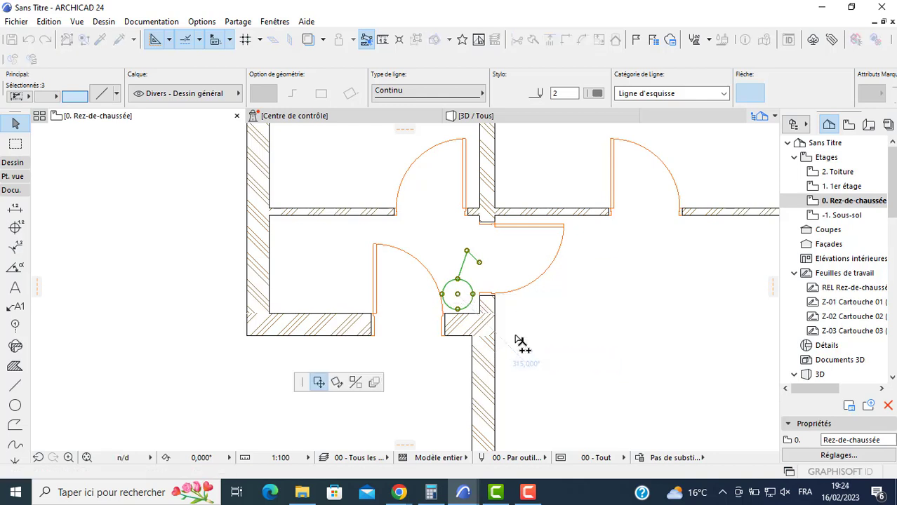
scroll(440, 259, "down", 1)
middle_click_drag(388, 230, 396, 280)
scroll(394, 280, "up", 4)
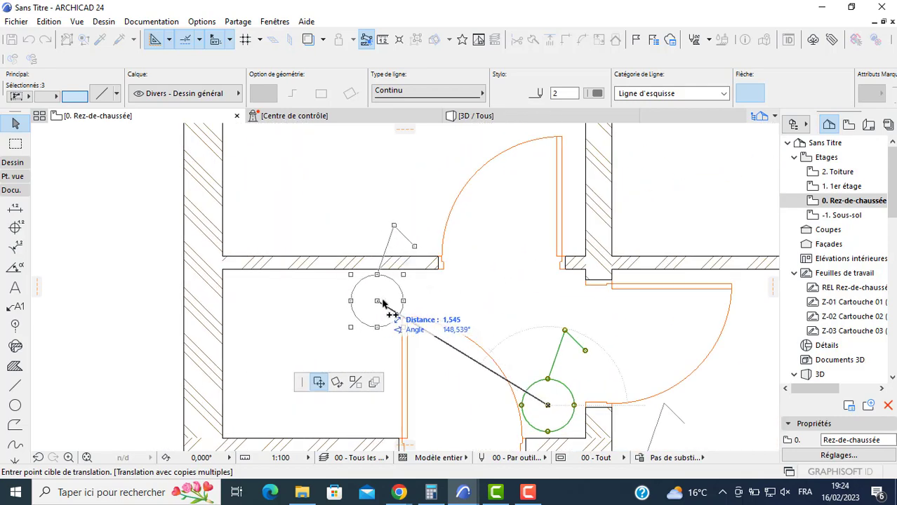
left_click(382, 300)
- Place another copy of the switch symbol in the upper-right room beside its door and end the copying
middle_click_drag(613, 273, 140, 345)
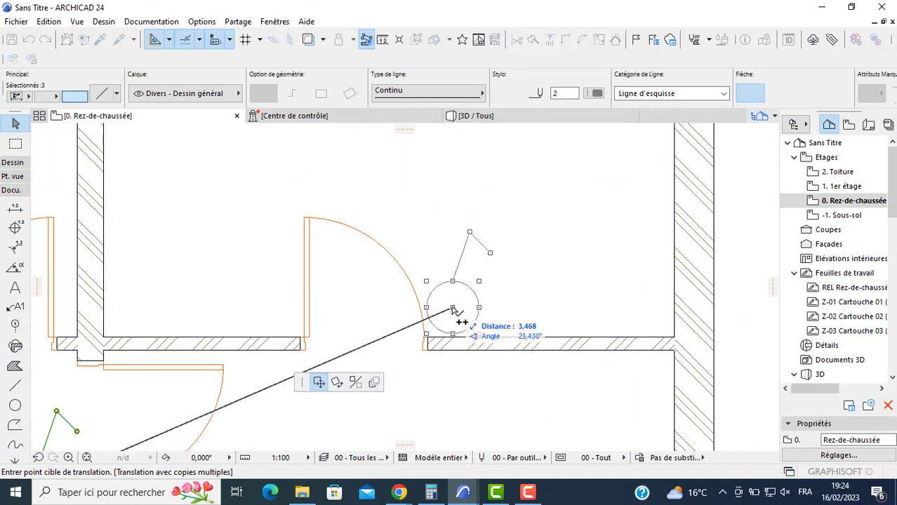
scroll(393, 305, "down", 3)
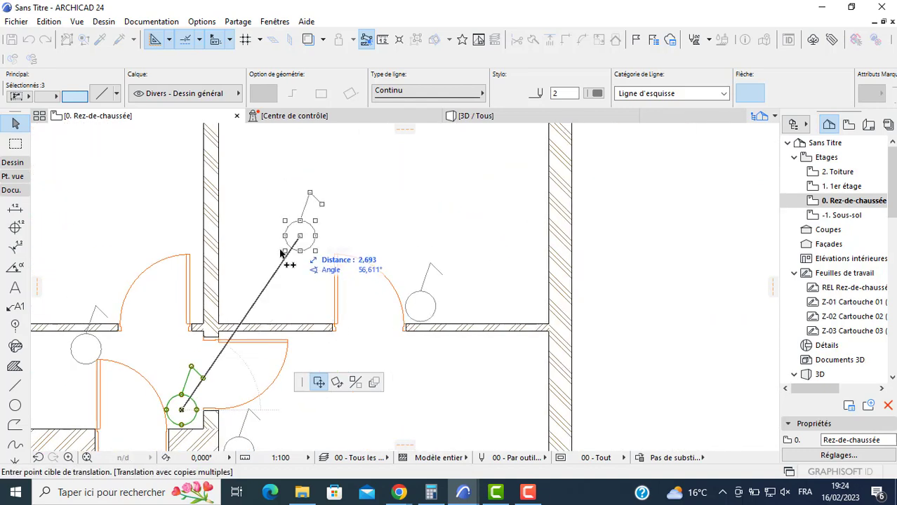
scroll(223, 280, "down", 2)
middle_click_drag(220, 281, 280, 206)
key("Escape")
- Make multiple copies of the crossed-circle light symbol, placing one near the middle of the large lower room and one in the upper-right room
middle_click_drag(121, 382, 227, 354)
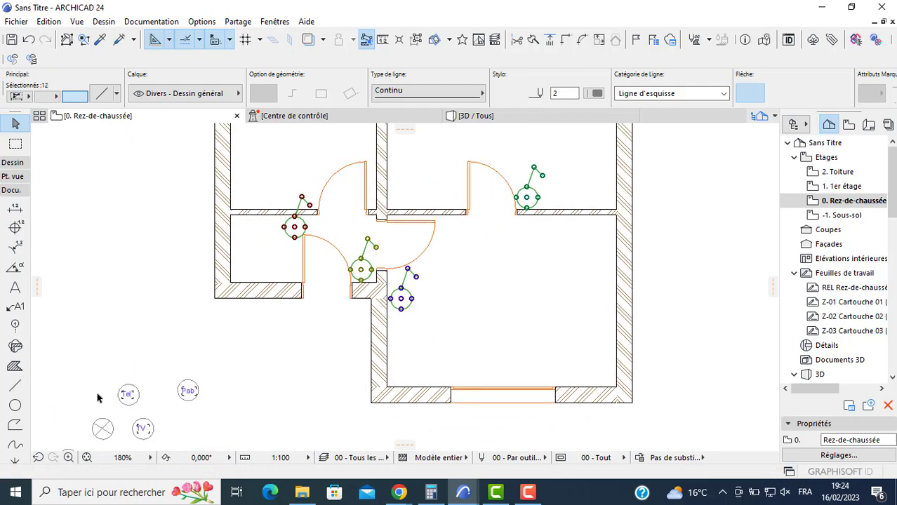
left_click(102, 430)
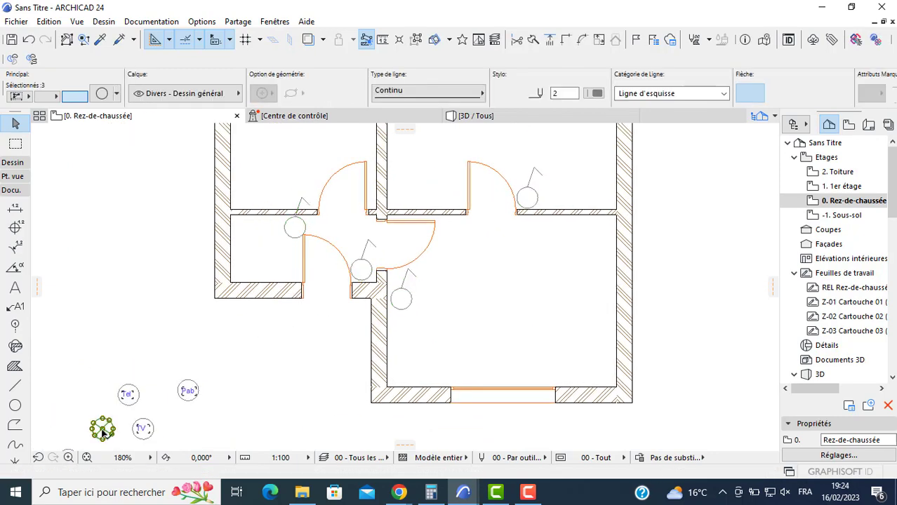
left_click(103, 429)
key("ctrl+alt")
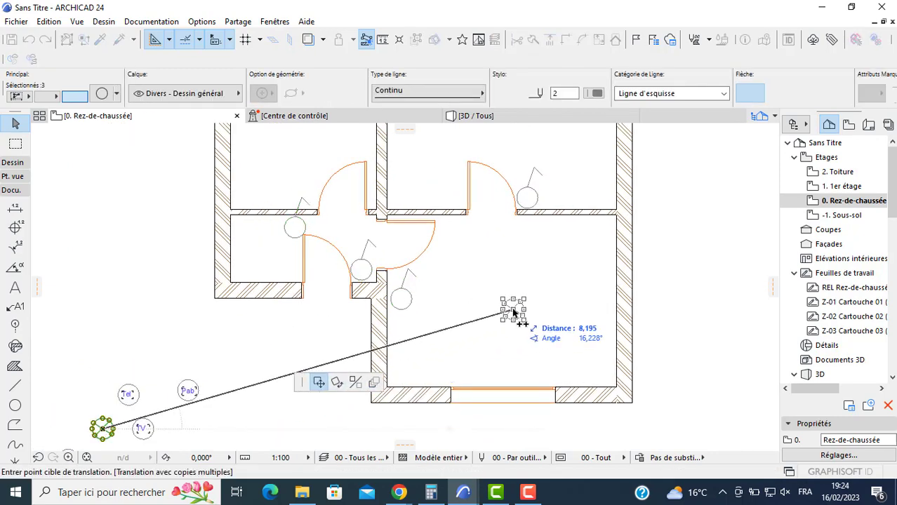
left_click(513, 309)
middle_click_drag(462, 302, 435, 429)
scroll(435, 429, "down", 1)
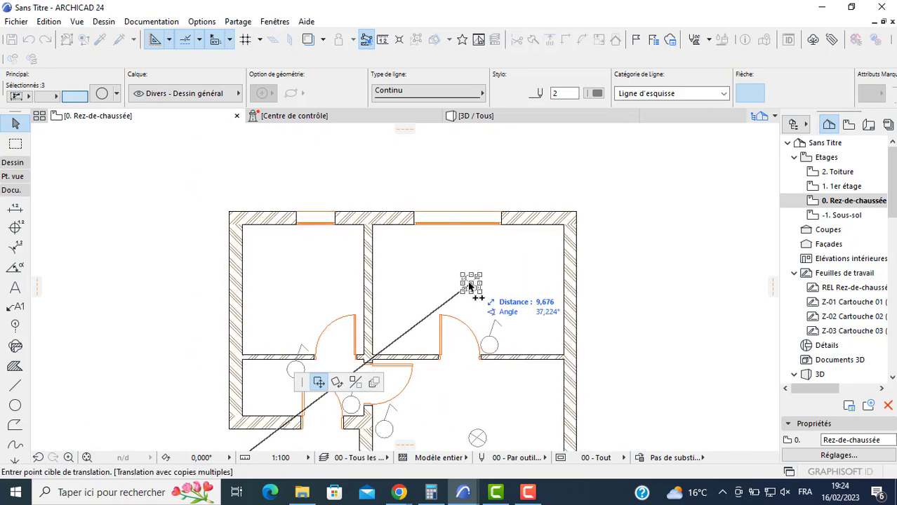
left_click(467, 285)
- Place further light symbol copies in the upper-left room and in the entrance hall near the door, then deselect them
left_click(306, 287)
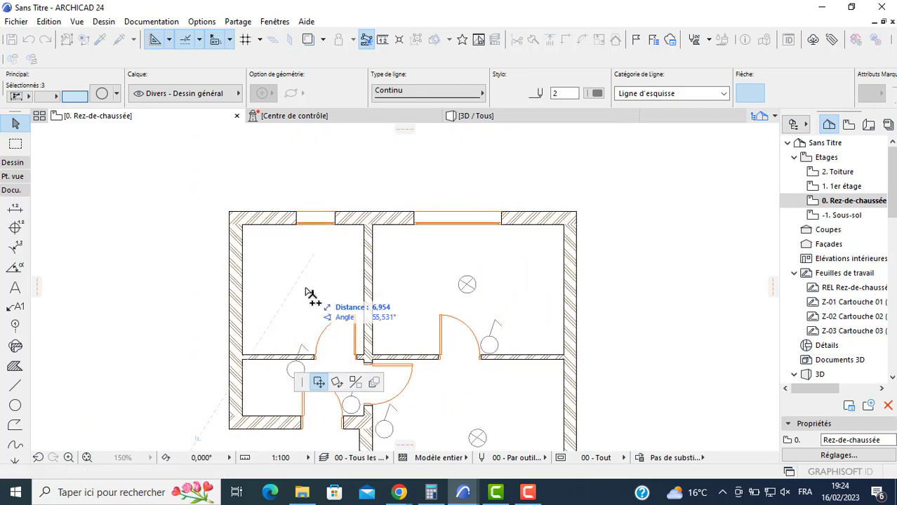
scroll(303, 398, "up", 3)
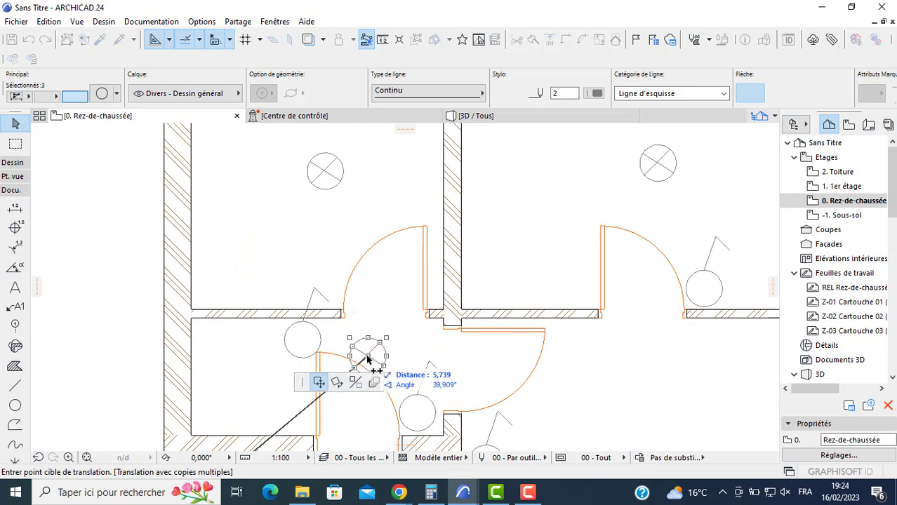
double_click(359, 360)
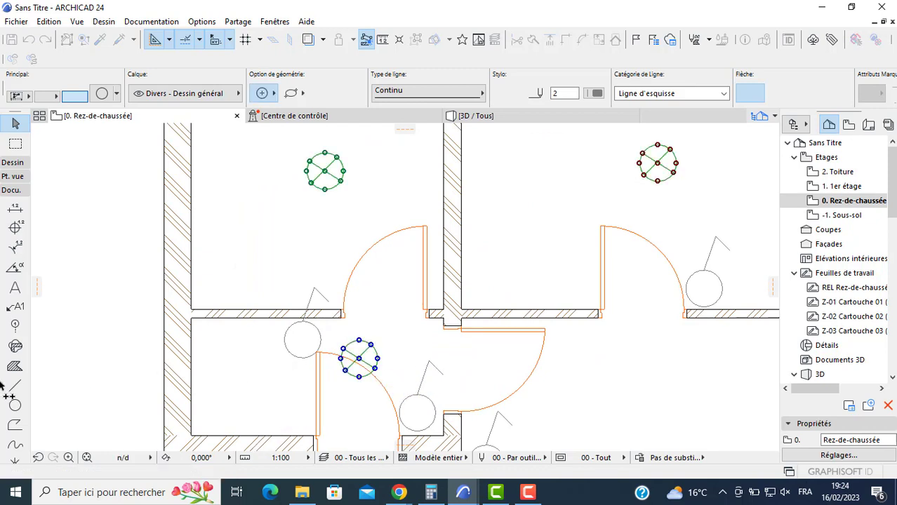
left_click(237, 394)
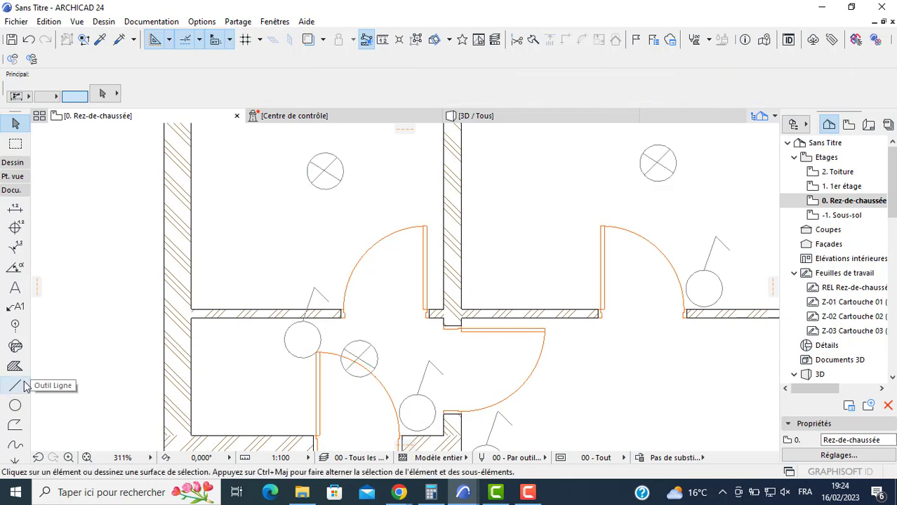
left_click(15, 386)
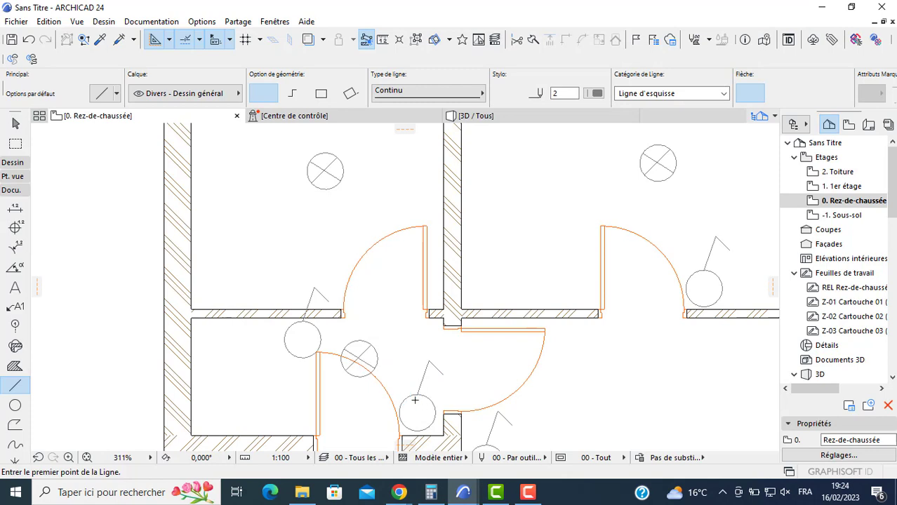
left_click(411, 397)
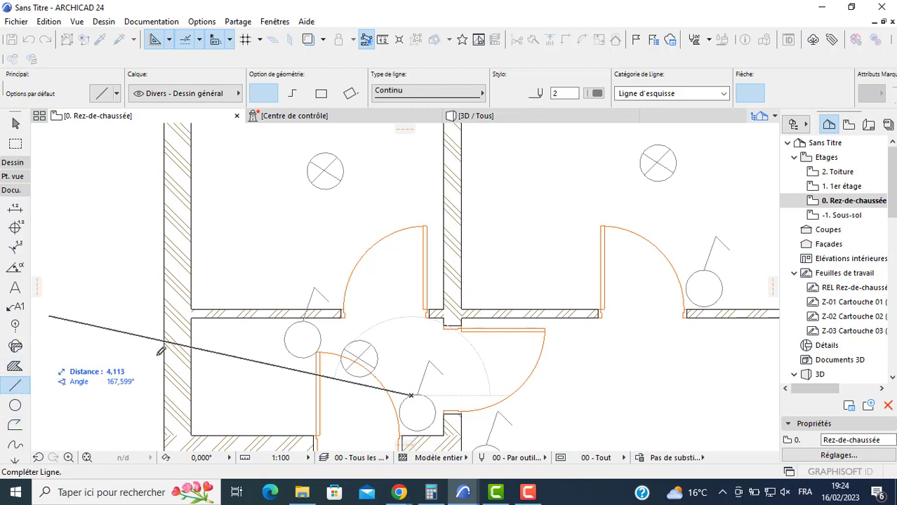
left_click(14, 405)
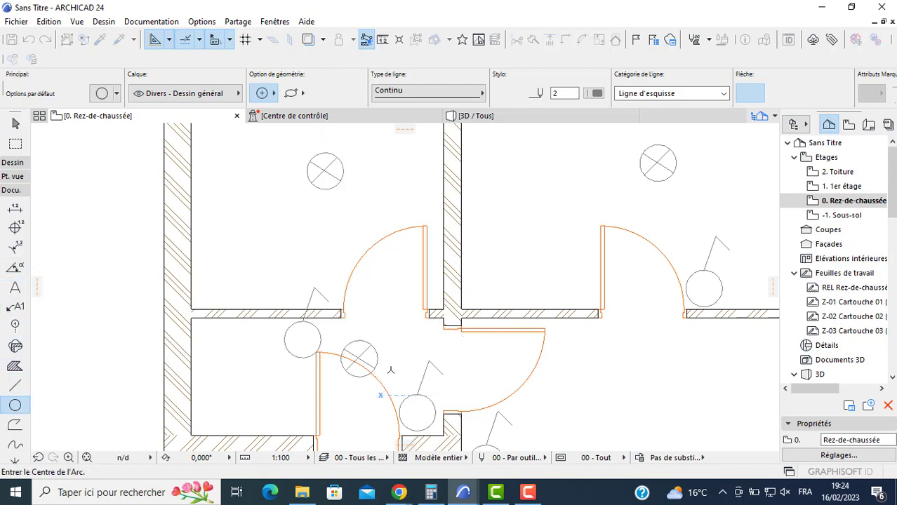
left_click(15, 385)
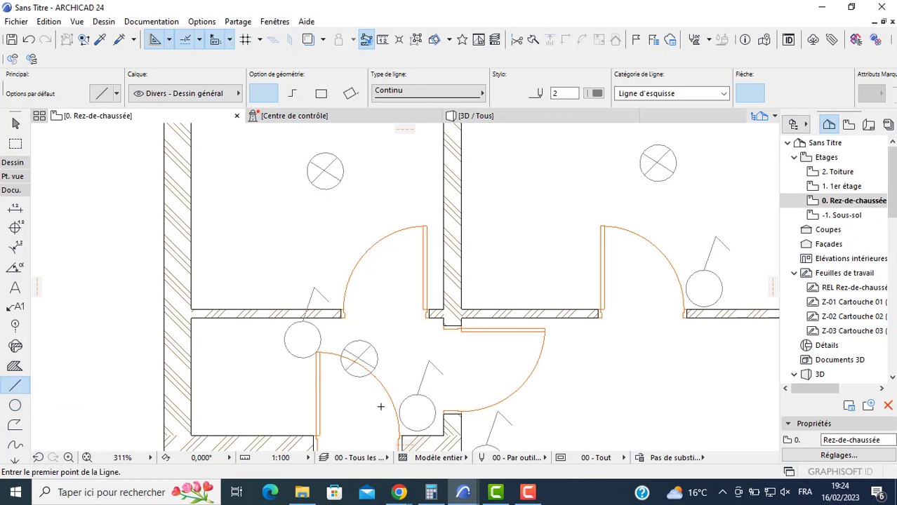
- Draw curved splines linking the entrance switch to the hall light and the hall's other switch to the upper-left room's light
left_click(15, 444)
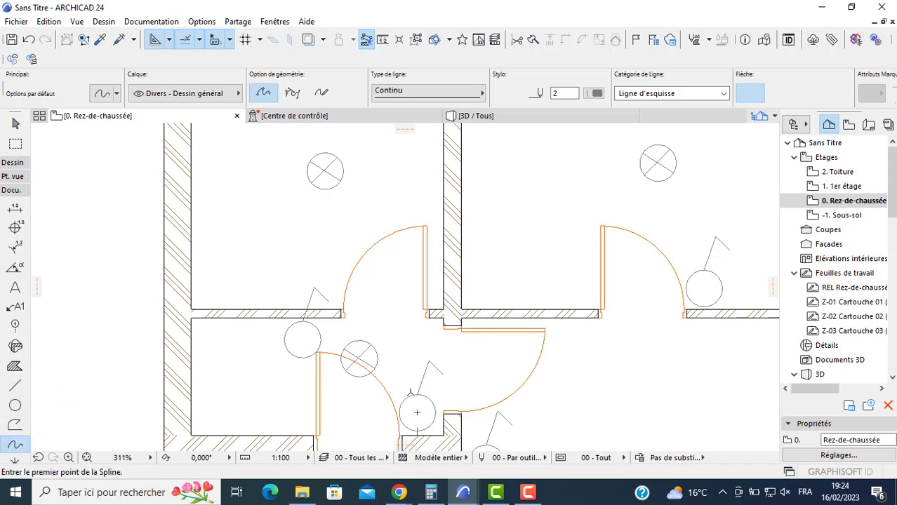
left_click(412, 400)
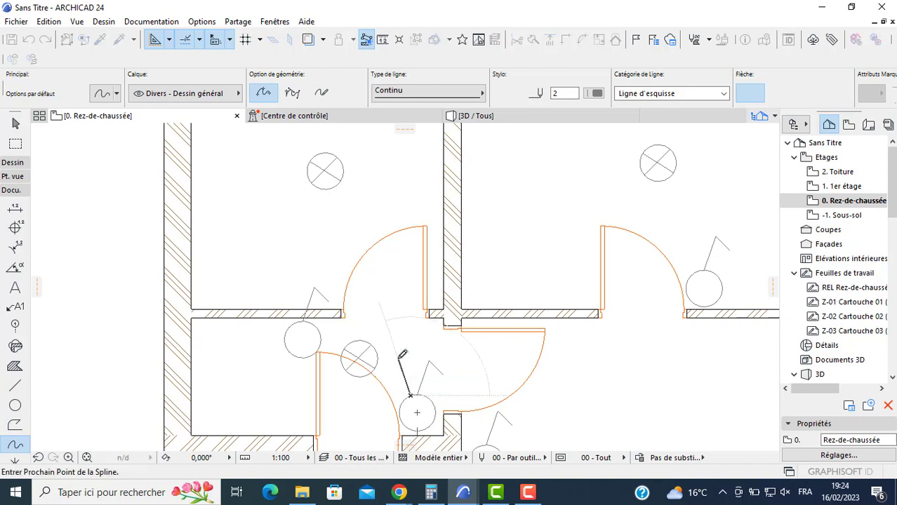
double_click(375, 346)
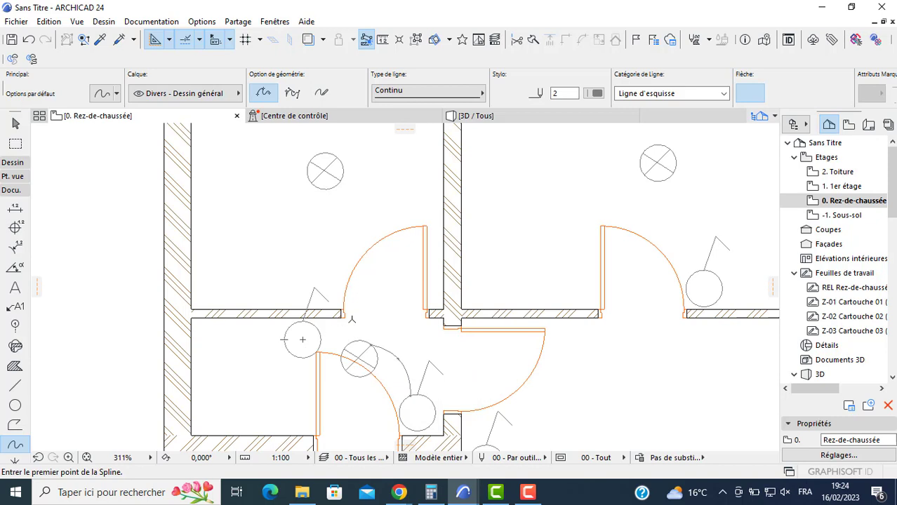
left_click(319, 330)
left_click(380, 275)
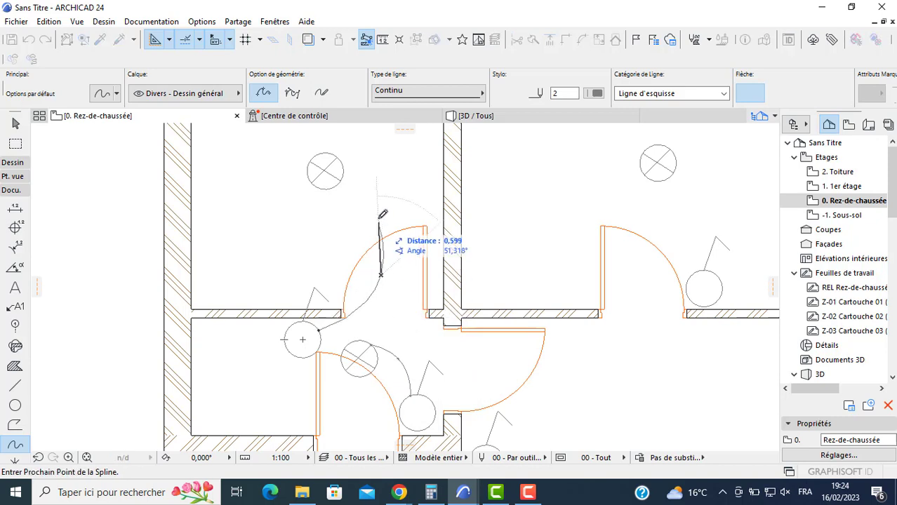
double_click(343, 176)
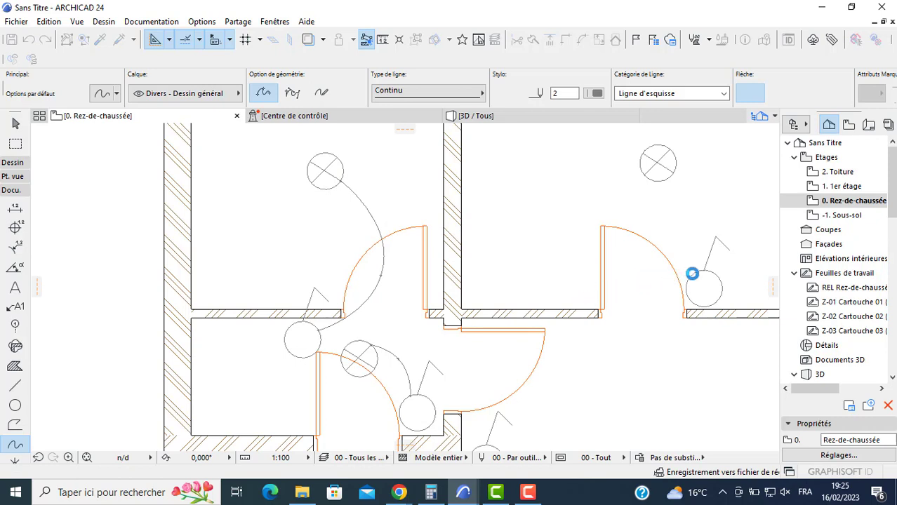
- Draw curved splines linking the switch to the light in the upper-right room and in the large lower room
left_click(692, 273)
left_click(644, 220)
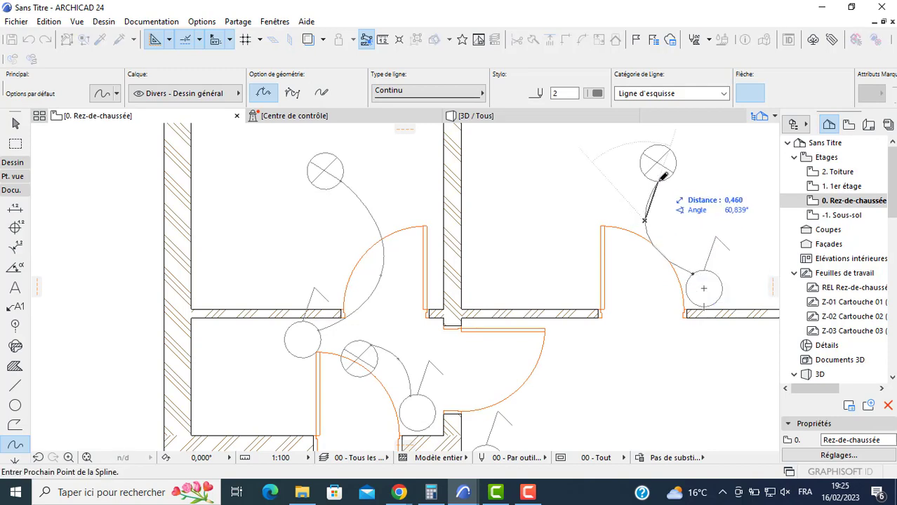
double_click(659, 180)
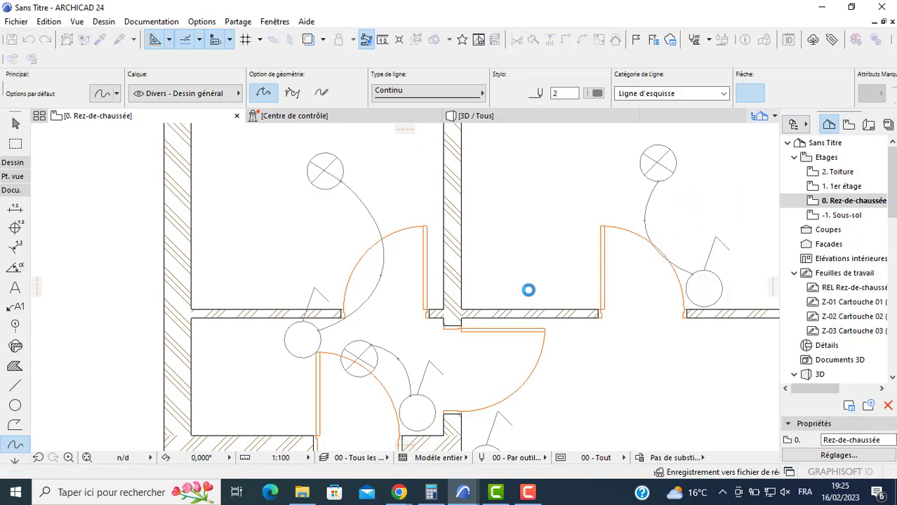
scroll(437, 142, "down", 4)
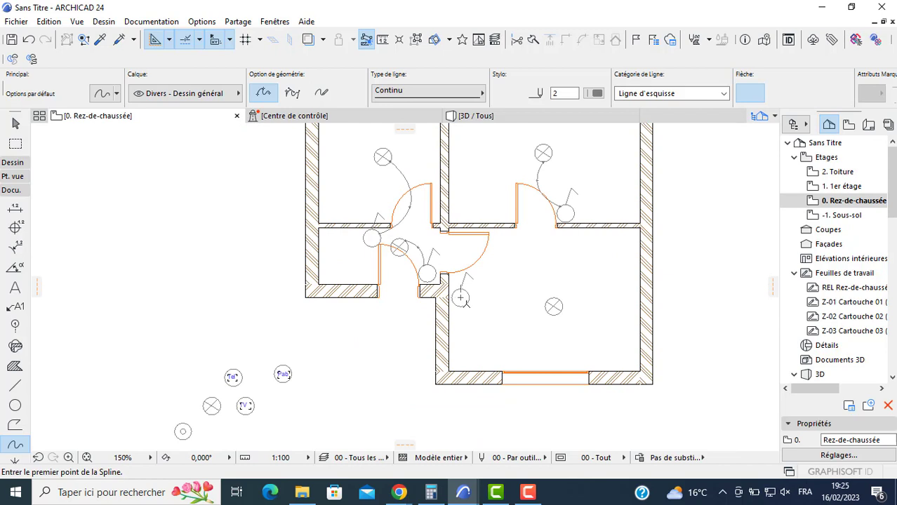
left_click(460, 297)
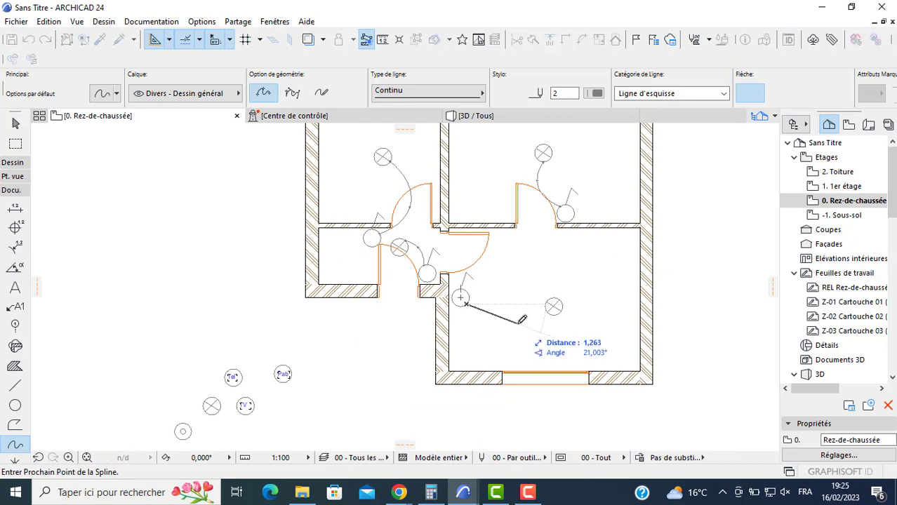
double_click(553, 309)
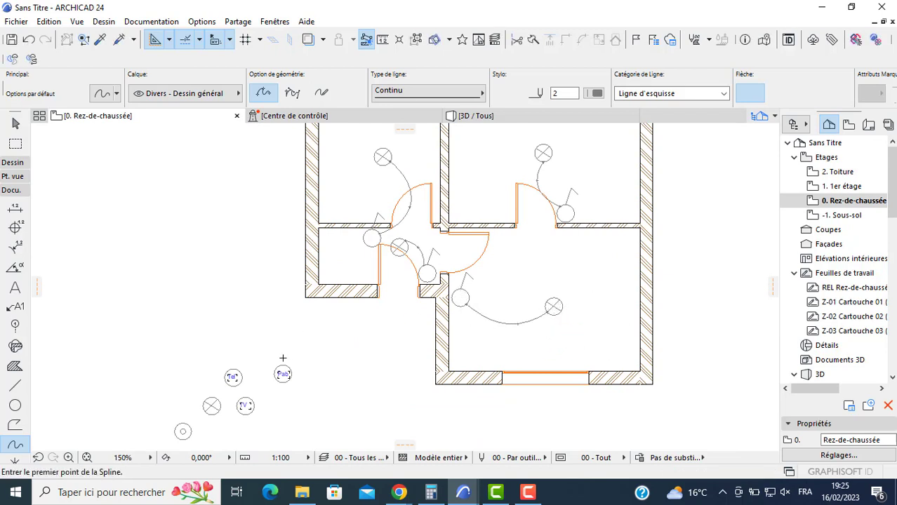
- Move the concentric-circle symbol against the outside face of the exterior wall, beside the entrance door
scroll(257, 331, "up", 2)
key("Escape")
scroll(246, 334, "up", 1)
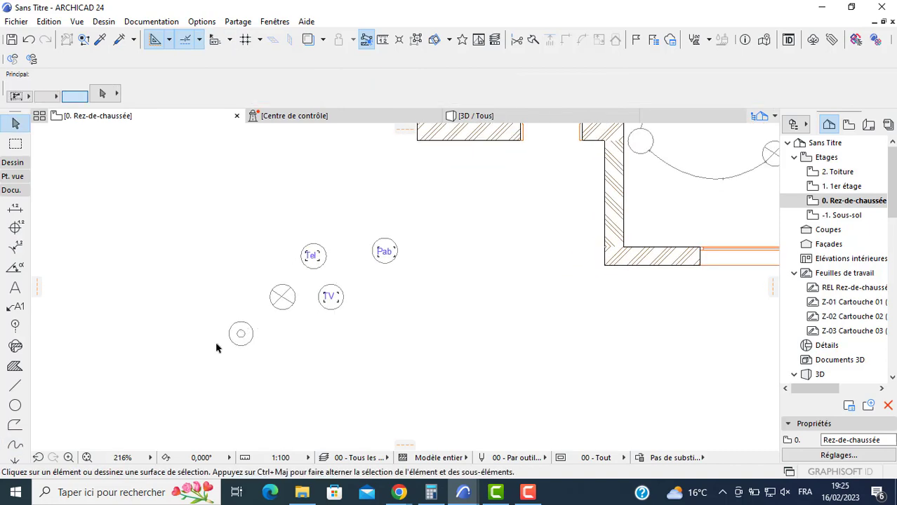
left_click_drag(216, 349, 254, 332)
left_click(241, 334)
middle_click_drag(515, 172, 426, 323)
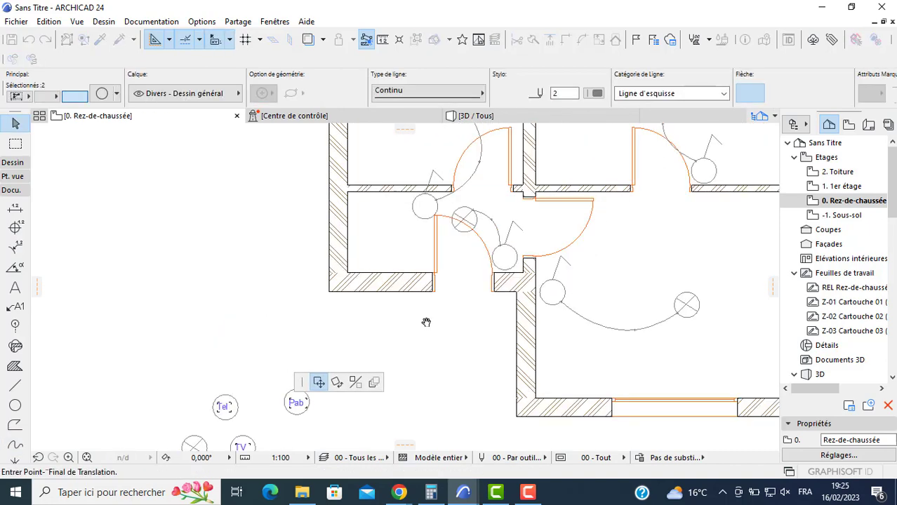
scroll(426, 322, "up", 3)
left_click(414, 297)
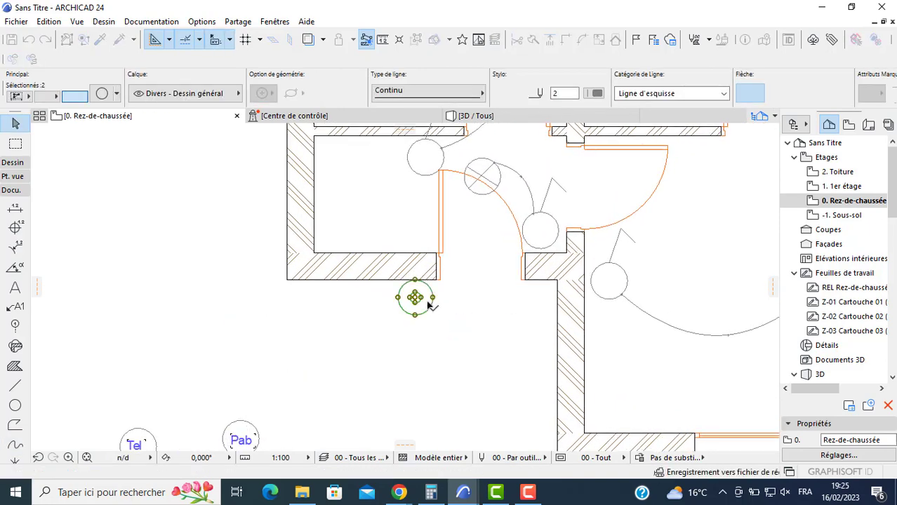
scroll(343, 338, "down", 2)
key("Escape")
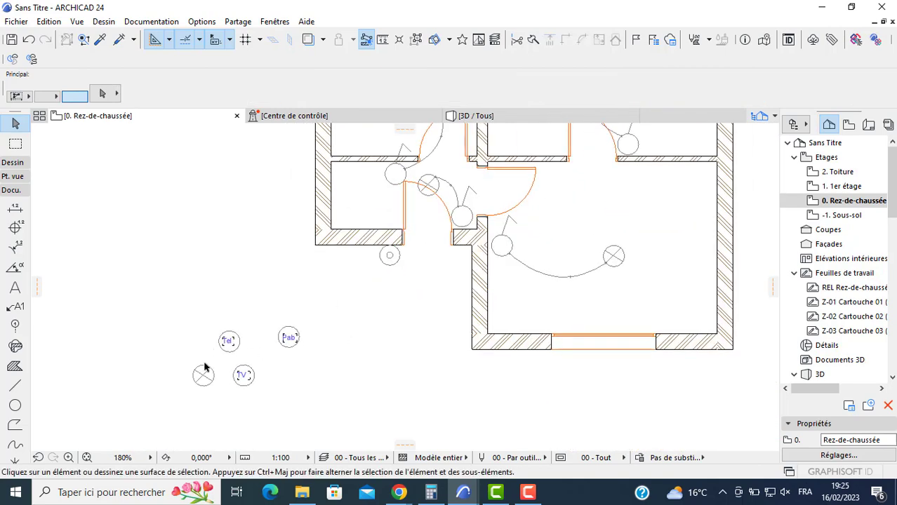
- Move the TV symbol into the large lower room, against its left wall just below the switch
left_click(243, 375)
left_click(244, 373)
scroll(500, 294, "up", 2)
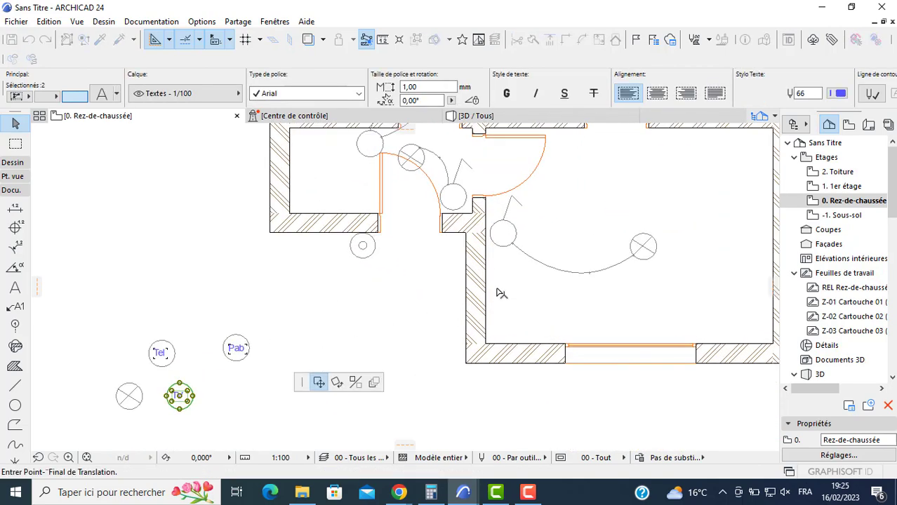
scroll(499, 287, "up", 2)
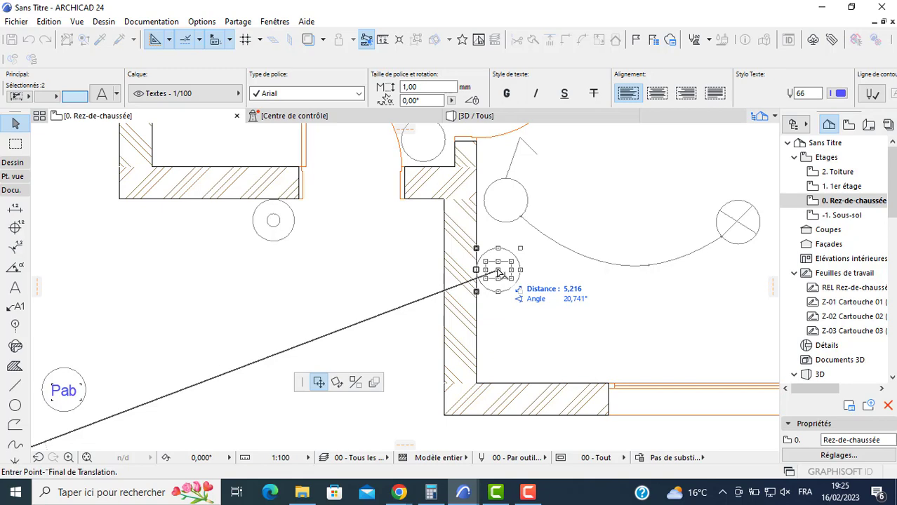
left_click(500, 263)
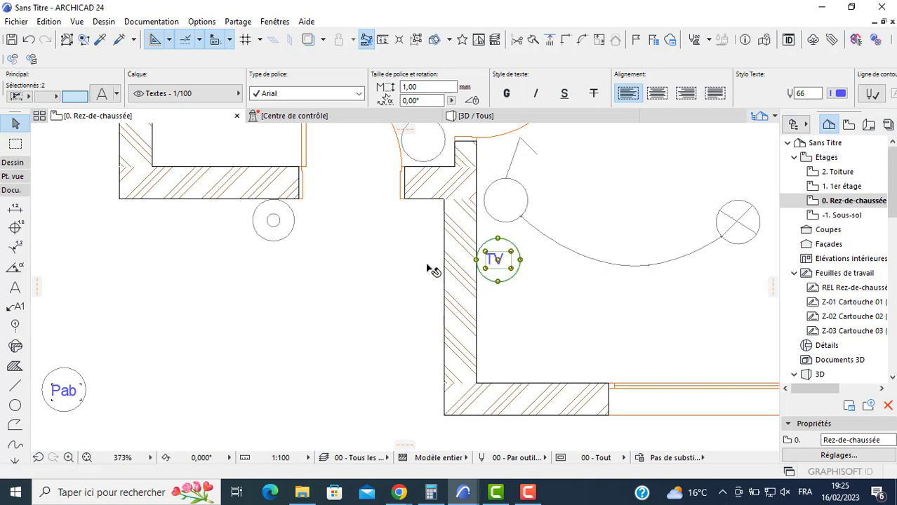
- Move the Pab symbol against the left wall of the large lower room, directly below the TV symbol
middle_click_drag(139, 368, 209, 341)
left_click(128, 360)
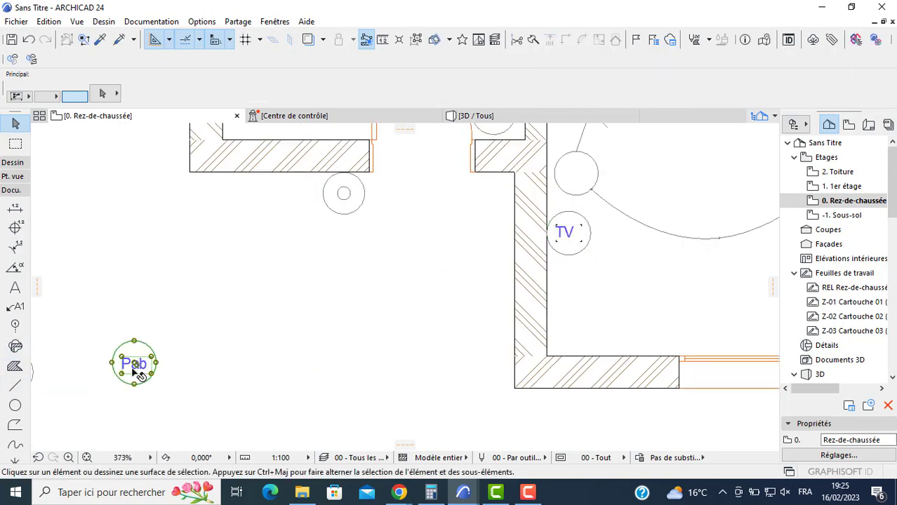
left_click(133, 362)
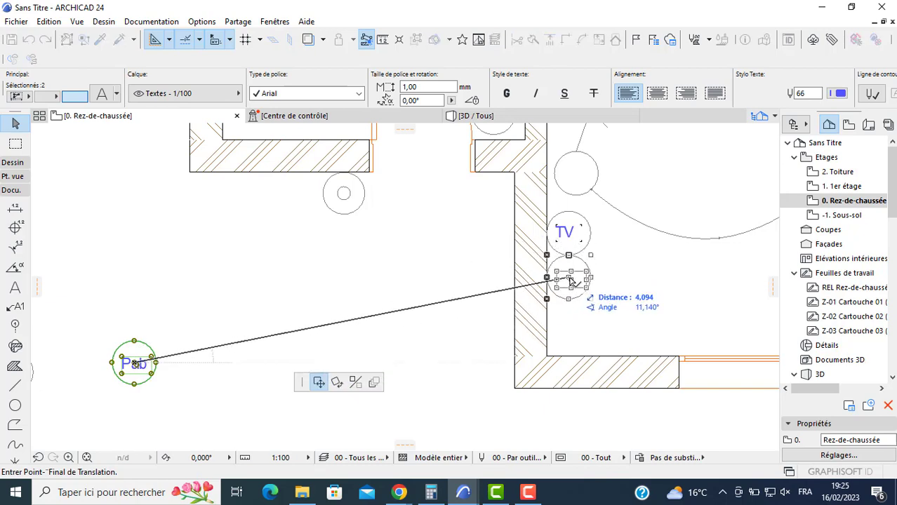
left_click(572, 280)
- Move the Tel symbol against the same wall of the large lower room, directly below the Pab symbol
scroll(365, 273, "down", 1)
scroll(322, 294, "down", 3)
left_click(225, 317)
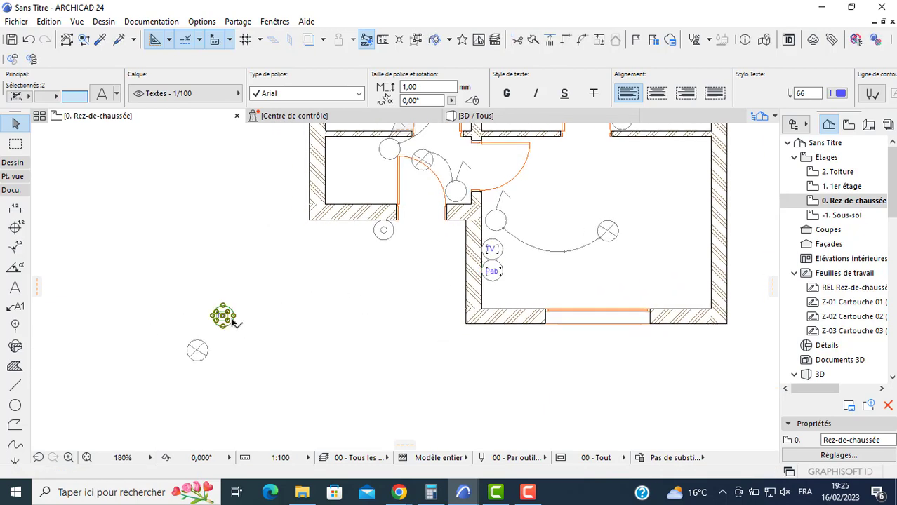
left_click(225, 317)
scroll(502, 281, "up", 5)
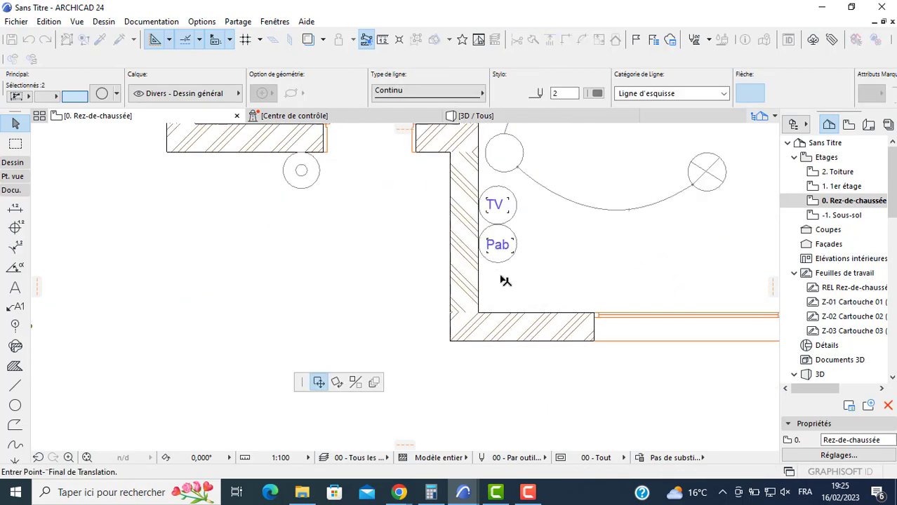
left_click(499, 284)
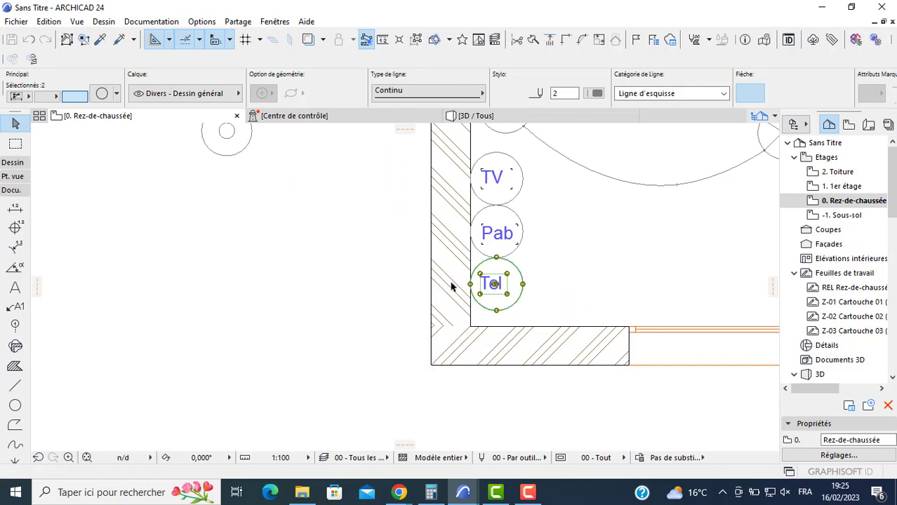
scroll(282, 279, "down", 2)
scroll(325, 301, "up", 1)
key("Escape")
- Draw a circle just right of the spare light symbol outside the plan, slightly smaller than that symbol
middle_click_drag(179, 334, 344, 323)
scroll(337, 322, "down", 4)
left_click(15, 405)
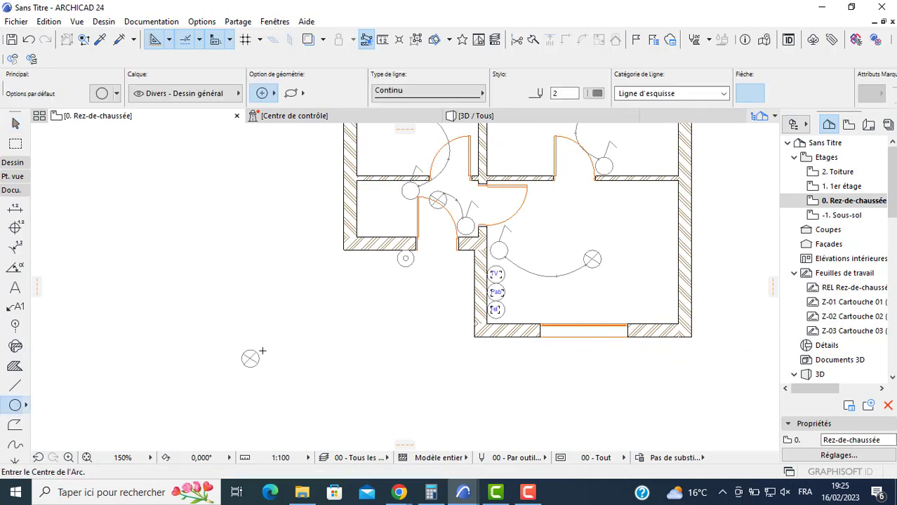
scroll(278, 362, "up", 5)
left_click(278, 334)
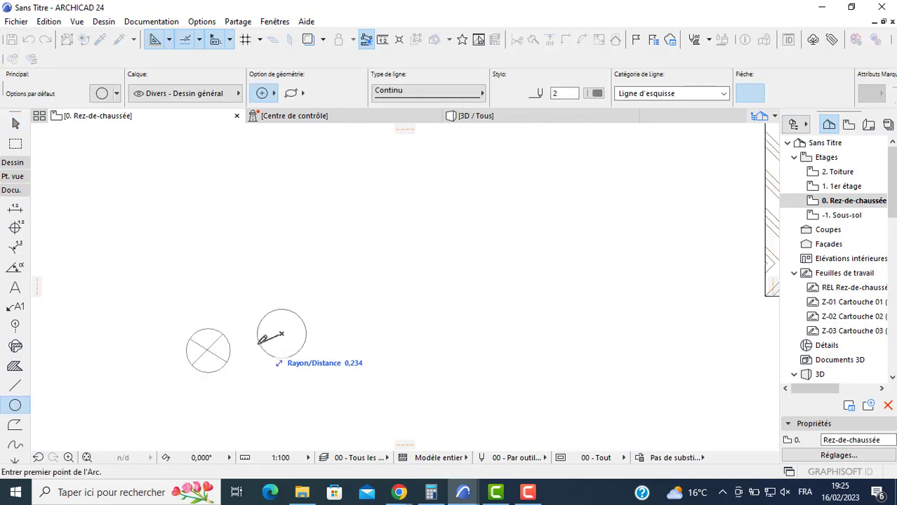
left_click(267, 335)
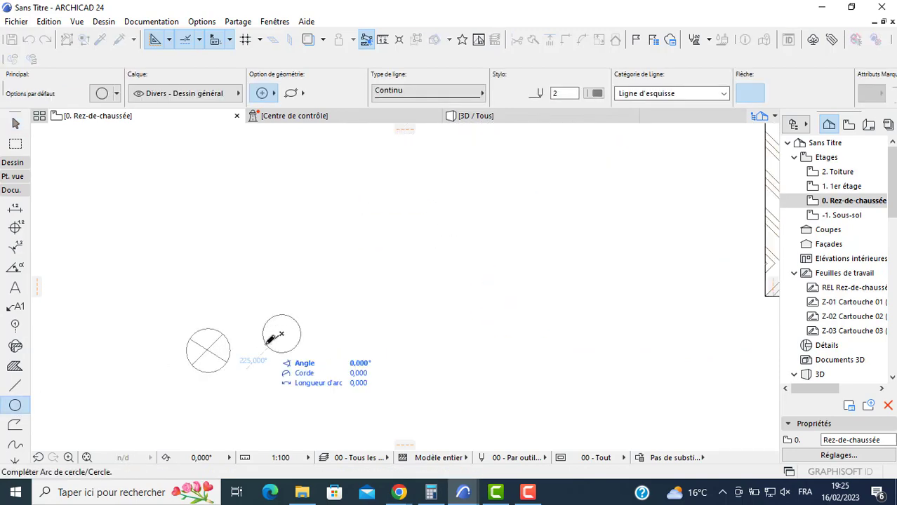
left_click(266, 334)
- Draw a small circle inside the new circle, near its left side
scroll(279, 329, "up", 5)
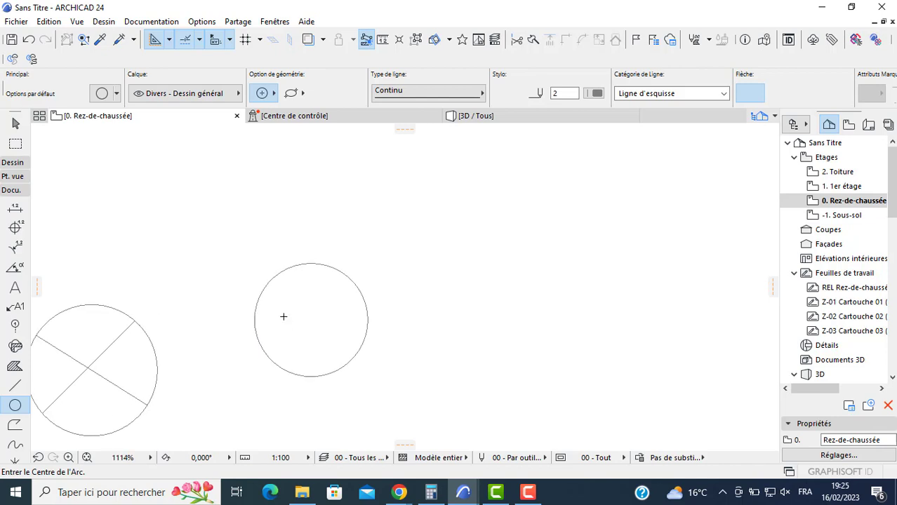
left_click(284, 316)
left_click(277, 317)
left_click(277, 316)
left_click(342, 316)
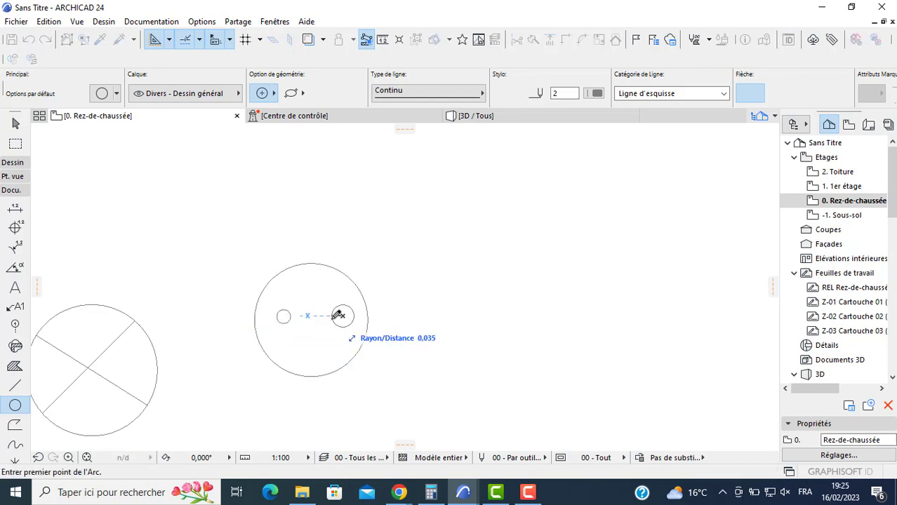
key("Escape")
key("Escape")
- Copy the small circle to the right side and upper middle of the outer circle, and group all four circles as one symbol
left_click(289, 318)
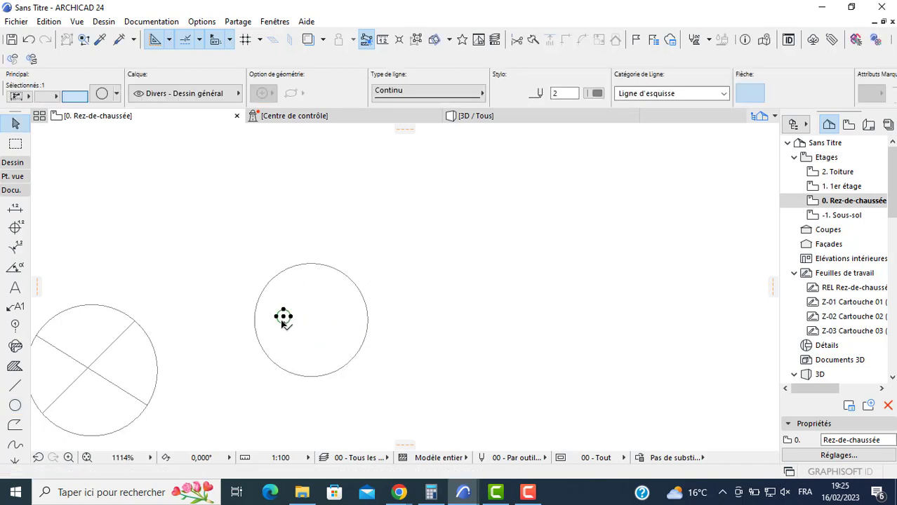
left_click(339, 322)
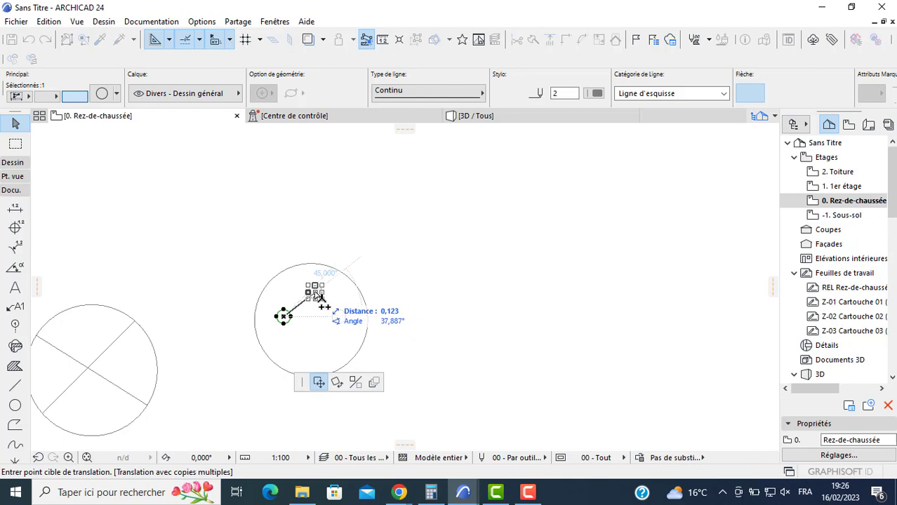
left_click(315, 293)
key("Escape")
key("Escape")
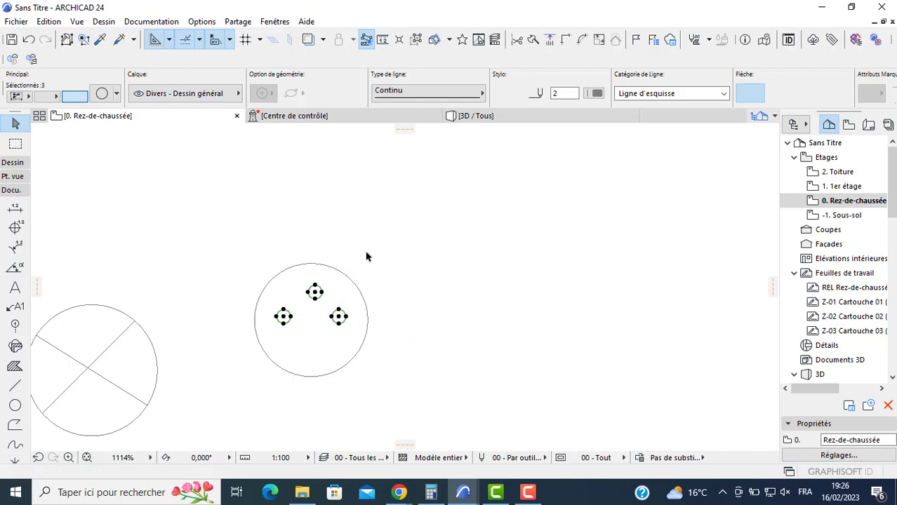
left_click(371, 269)
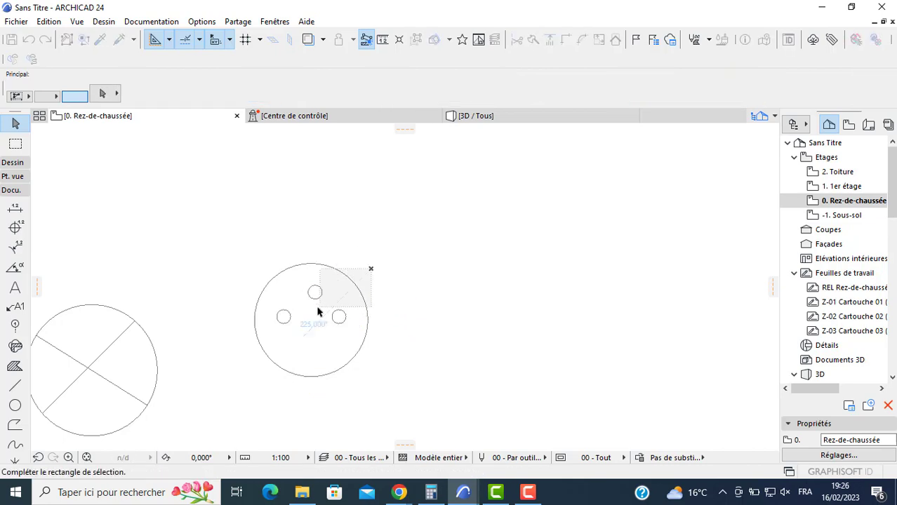
left_click(275, 362)
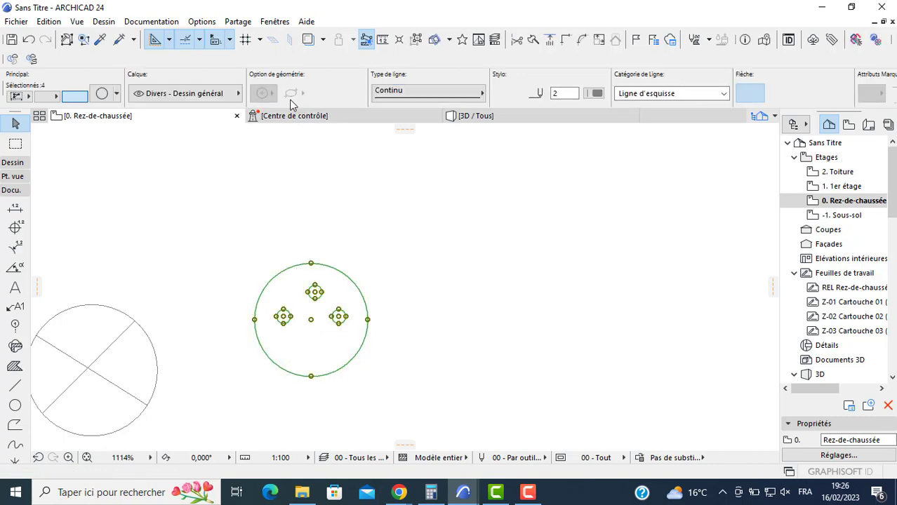
- Place two copies of the three-dot symbol along the right wall of the upper-right room, one low and one near the upper corner
left_click(312, 320)
scroll(391, 265, "down", 3)
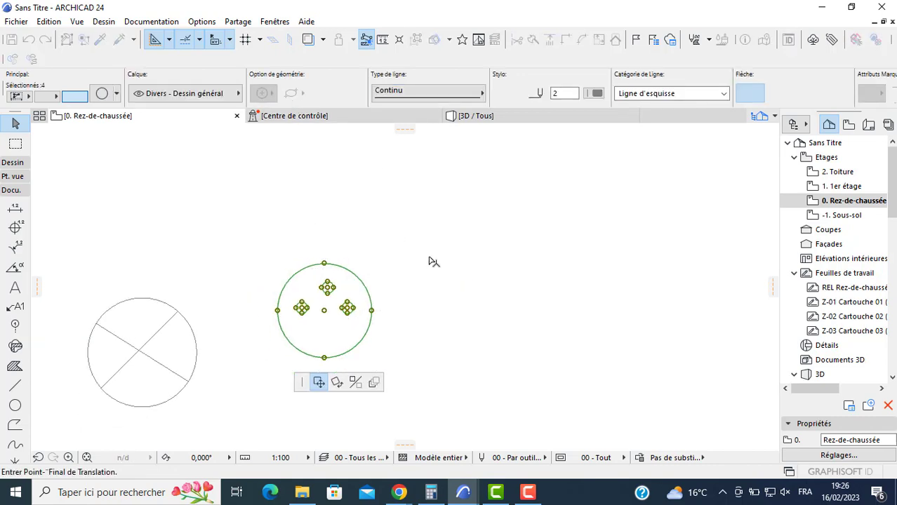
middle_click_drag(463, 256, 188, 324)
scroll(228, 306, "down", 2)
key("ctrl")
key("ctrl+alt")
middle_click_drag(363, 314, 204, 428)
middle_click_drag(635, 220, 483, 312)
scroll(483, 313, "down", 2)
middle_click_drag(505, 265, 381, 424)
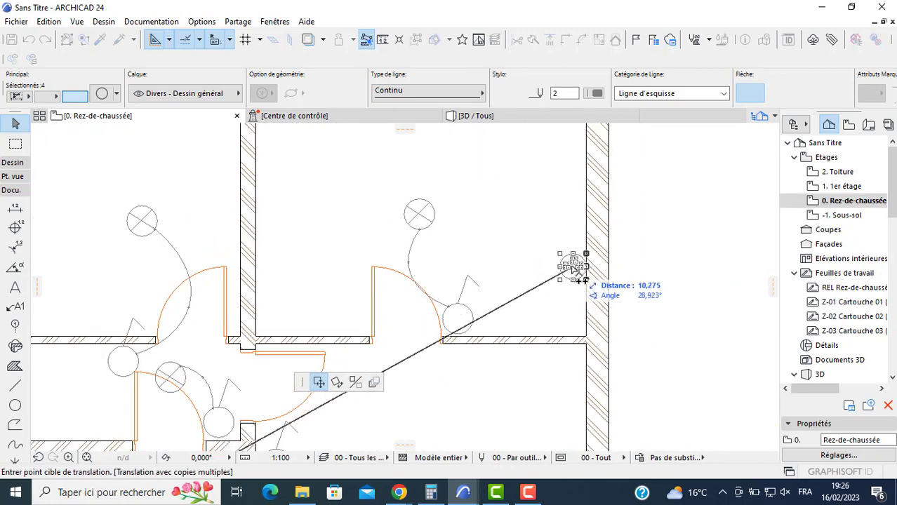
left_click(574, 273)
scroll(558, 197, "down", 1)
middle_click_drag(557, 197, 541, 243)
left_click(555, 201)
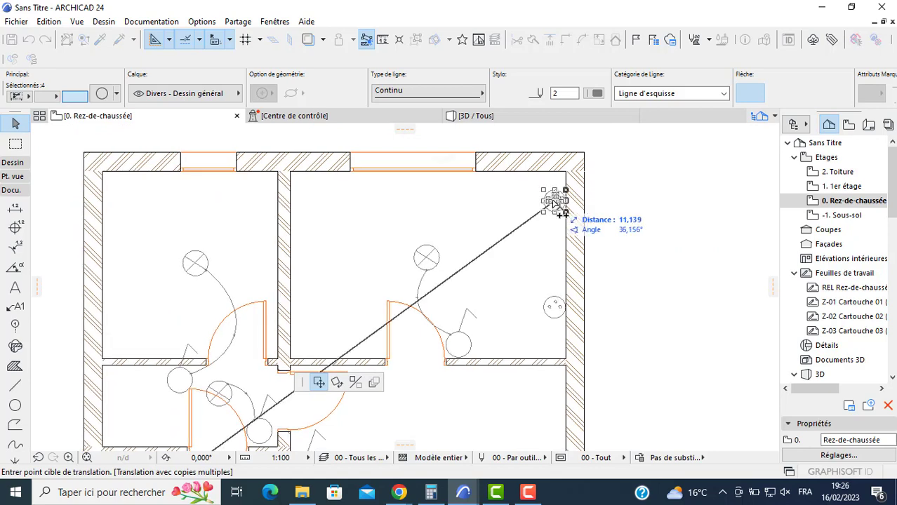
- Place three more three-dot copies in the upper-right room: left of the window, on the left wall, and on the lower wall left of the door
left_click(324, 182)
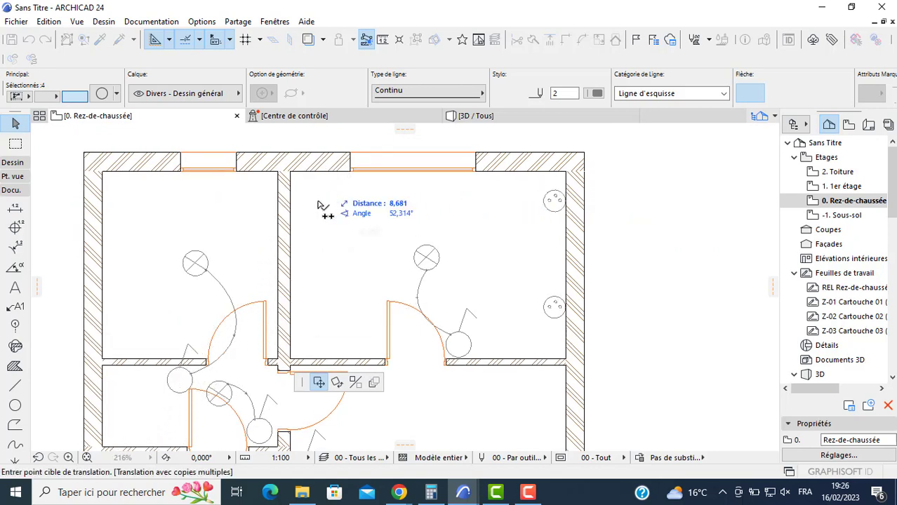
left_click(303, 306)
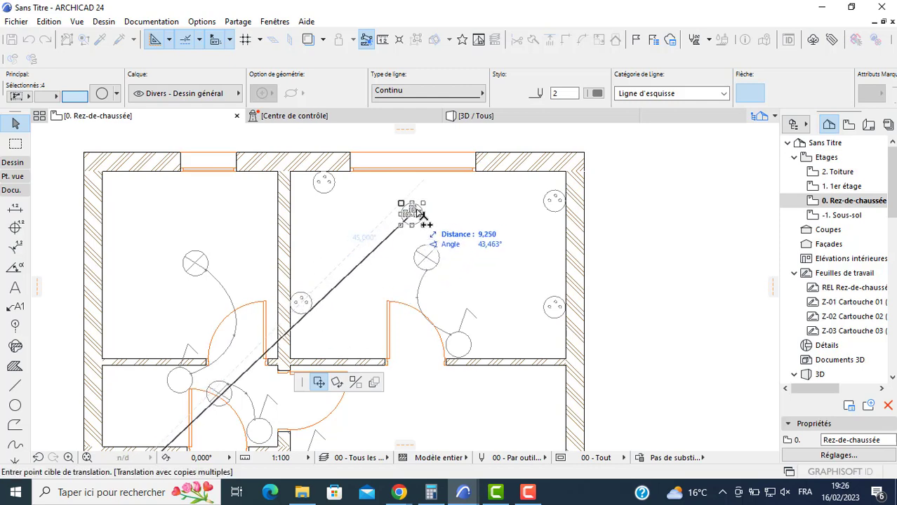
middle_click_drag(397, 284, 405, 244)
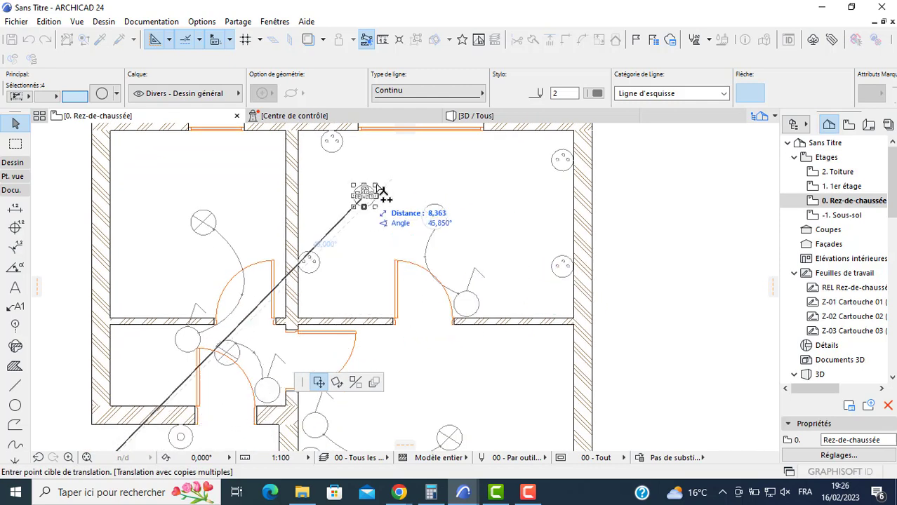
middle_click_drag(441, 327, 442, 291)
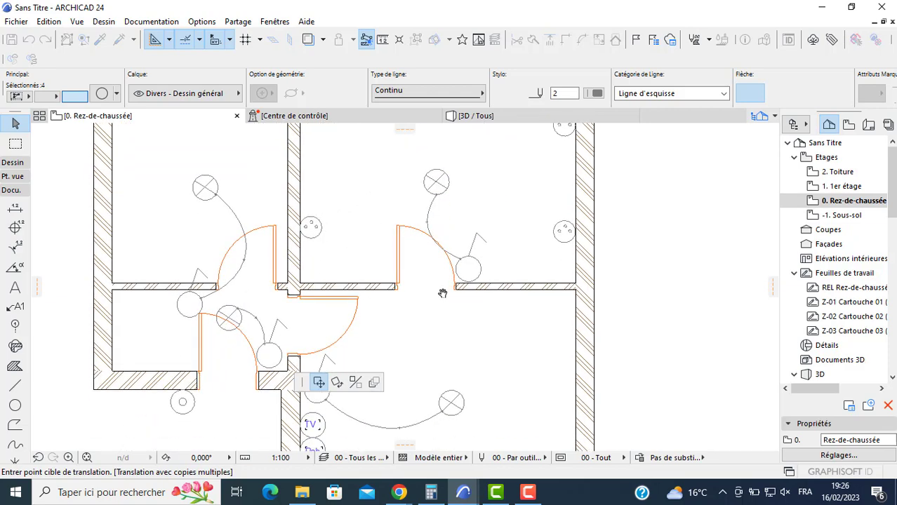
scroll(357, 273, "up", 1)
scroll(357, 271, "up", 1)
scroll(356, 271, "down", 2)
middle_click_drag(357, 271, 362, 287)
left_click(368, 289)
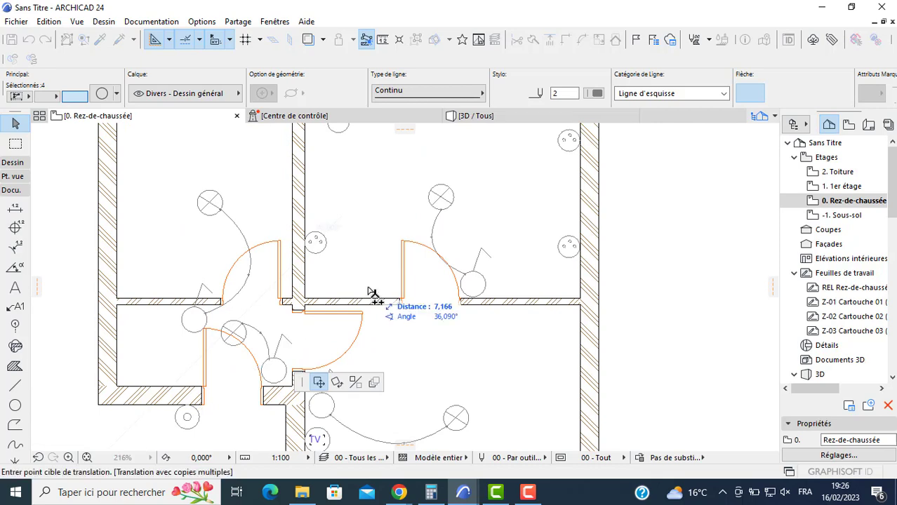
key("Escape")
scroll(350, 268, "down", 1)
key("Escape")
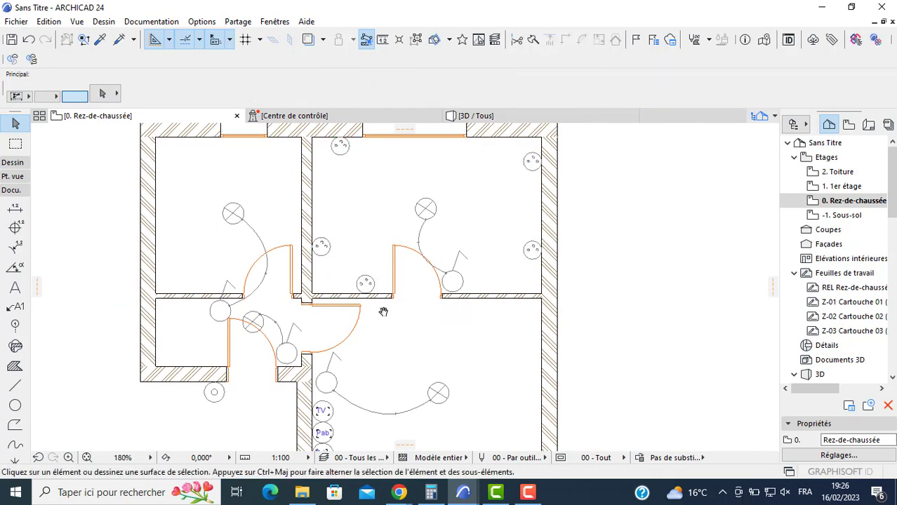
- Copy the original three-dot symbol outside the plan horizontally to its right
middle_click_drag(384, 311, 407, 203)
scroll(329, 336, "up", 2)
scroll(42, 426, "up", 1)
middle_click_drag(35, 428, 219, 343)
scroll(170, 327, "up", 2)
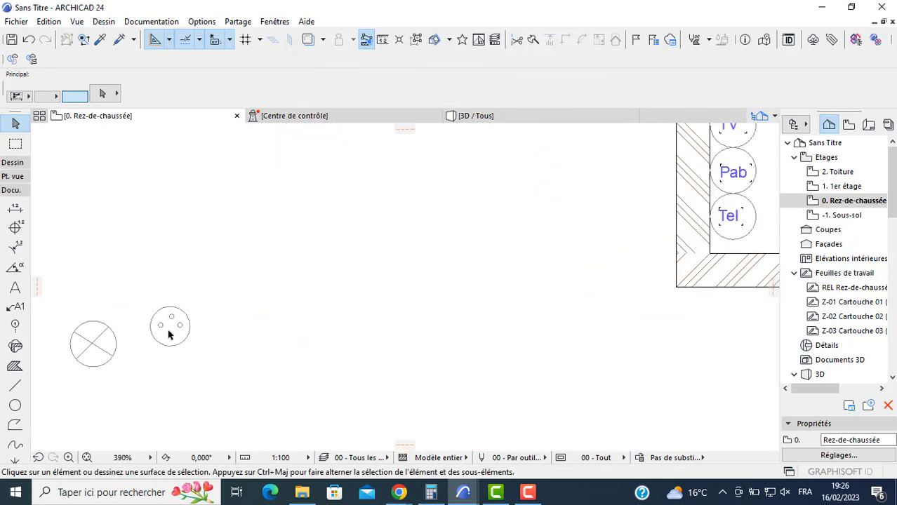
left_click(172, 328)
left_click(172, 328)
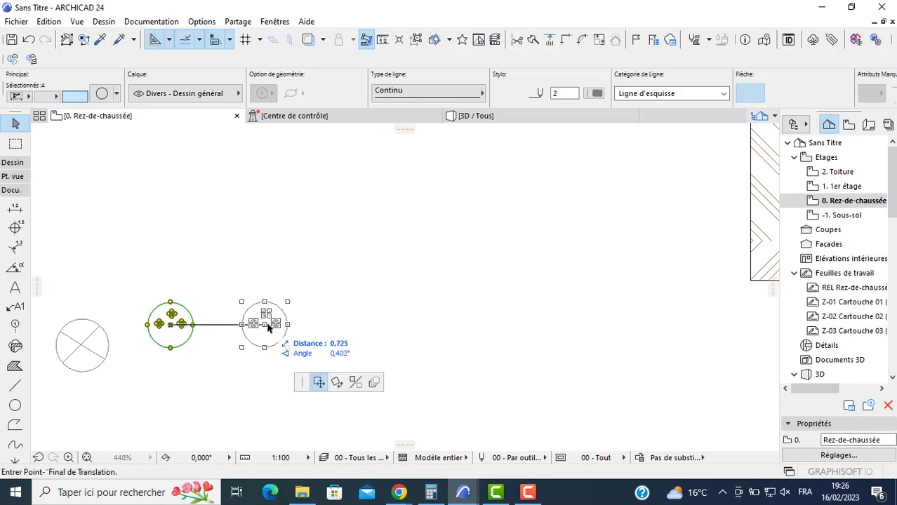
left_click(272, 323, "ctrl")
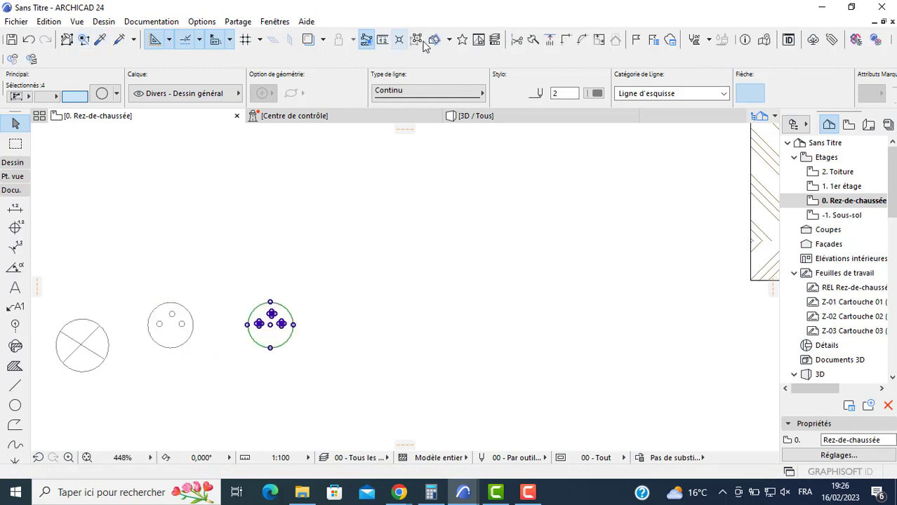
- Suspend grouping and delete the upper small circle from the copied symbol, leaving a two-dot symbol
left_click(332, 280)
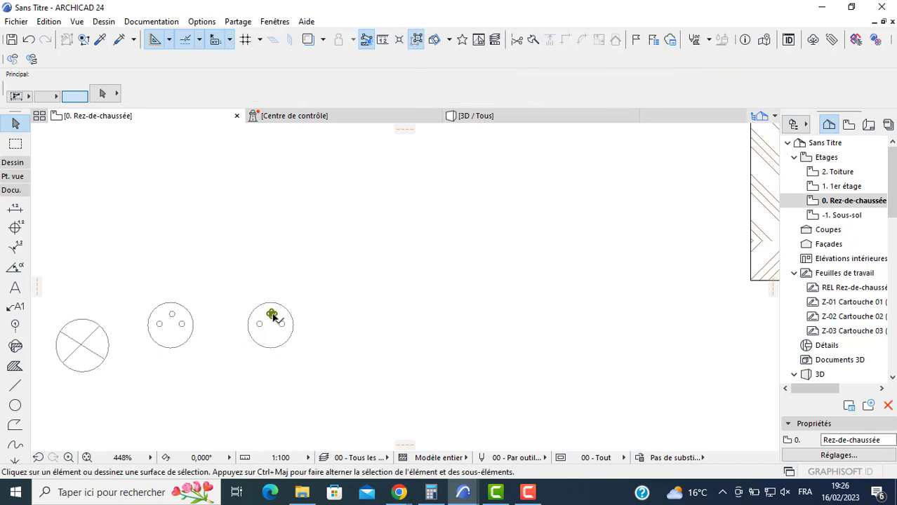
left_click(273, 315)
left_click(305, 266)
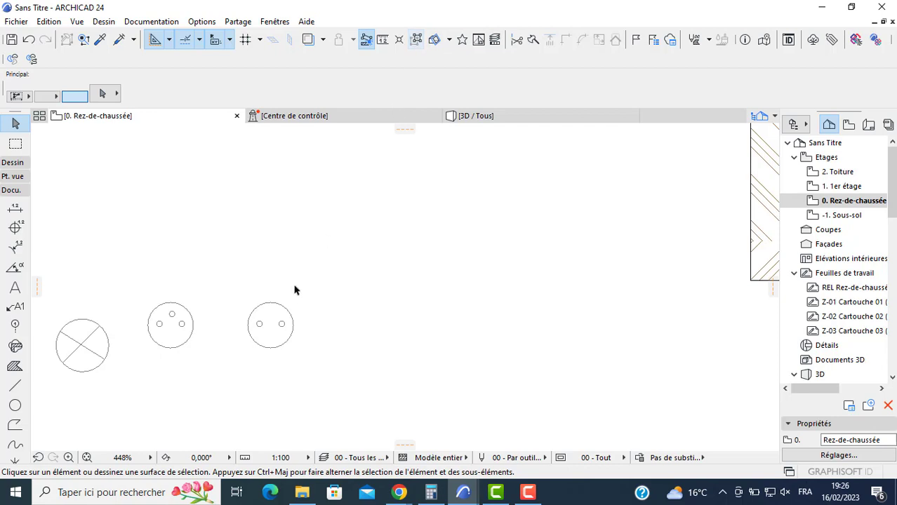
- Place a copy of the two-dot symbol in the large lower room, just right of the Tel symbol
left_click(279, 307)
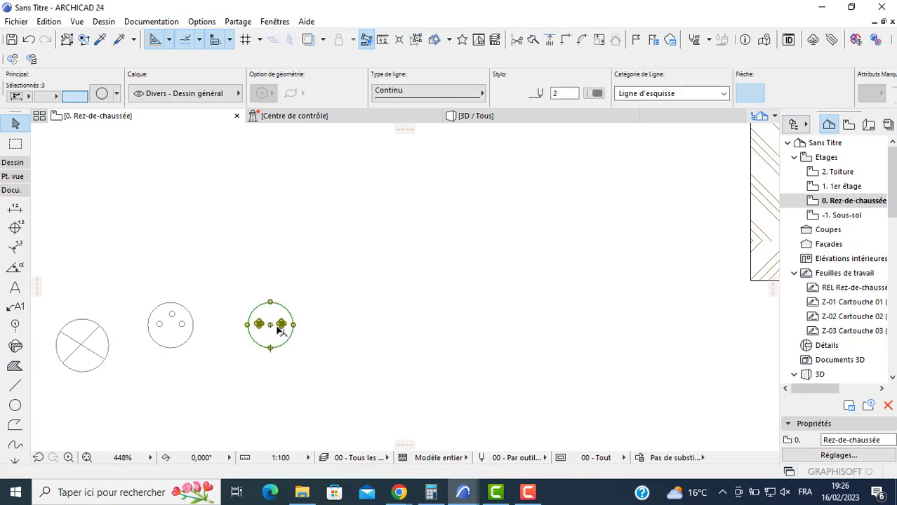
left_click(270, 325)
scroll(398, 278, "down", 3)
middle_click_drag(499, 254, 394, 252)
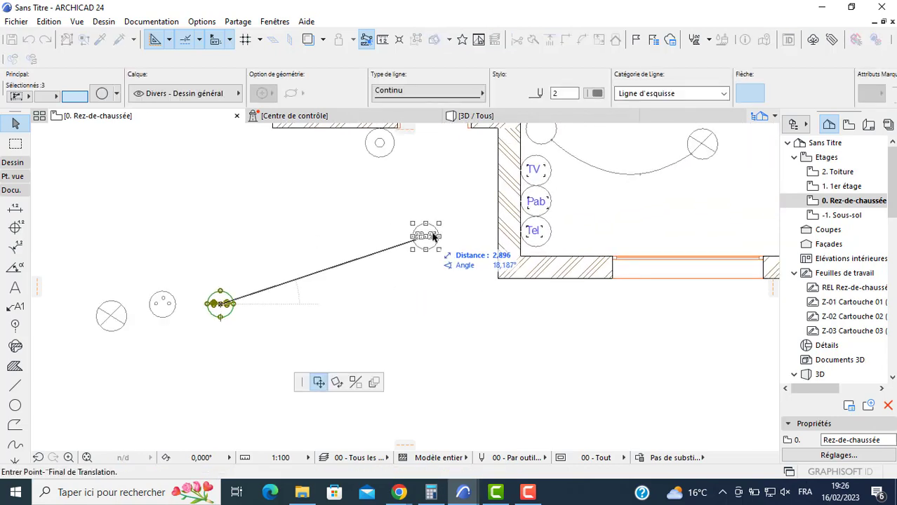
key("ctrl")
key("ctrl")
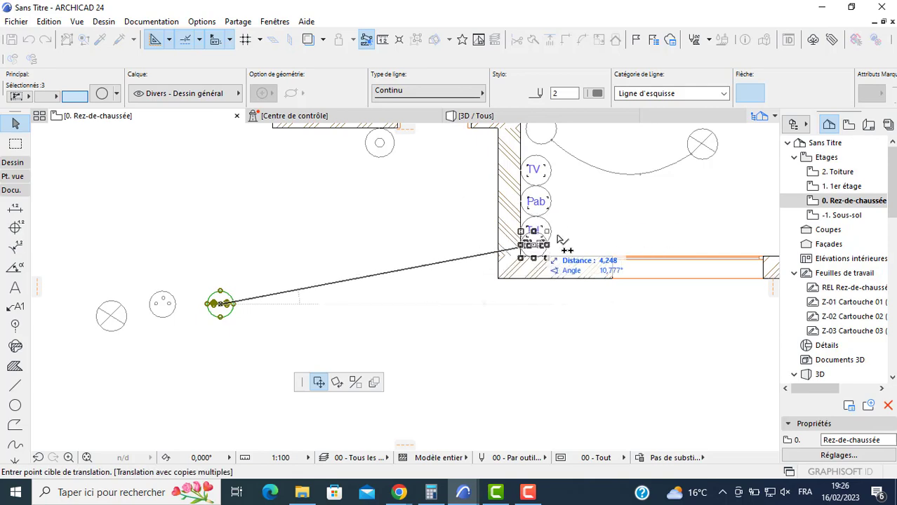
left_click(569, 239)
- Place another copy of the two-dot symbol against the right wall of the large lower room, near its upper end
scroll(465, 217, "down", 3)
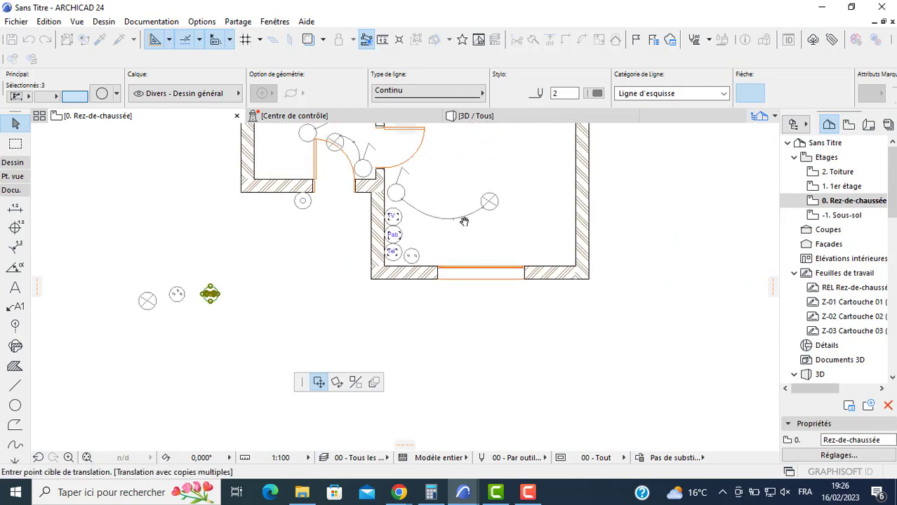
scroll(600, 162, "up", 1)
scroll(600, 161, "up", 2)
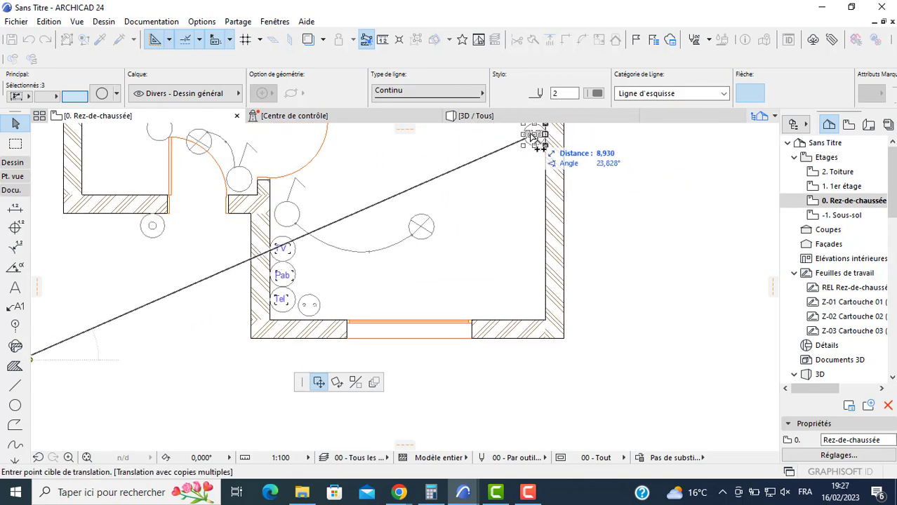
left_click(531, 135)
- Place two copies of the two-dot symbol in the small room beside the entrance, near its lower-left and upper-left corners
middle_click_drag(219, 262, 390, 354)
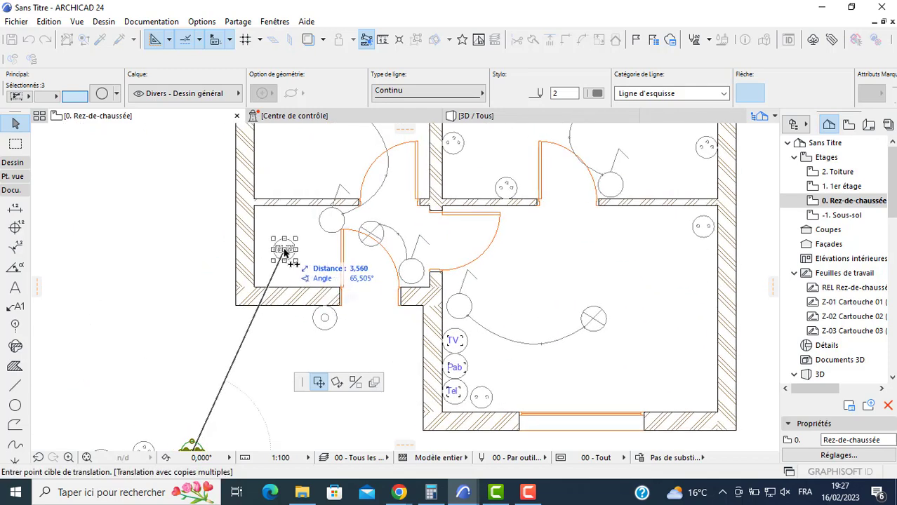
scroll(285, 253, "up", 3)
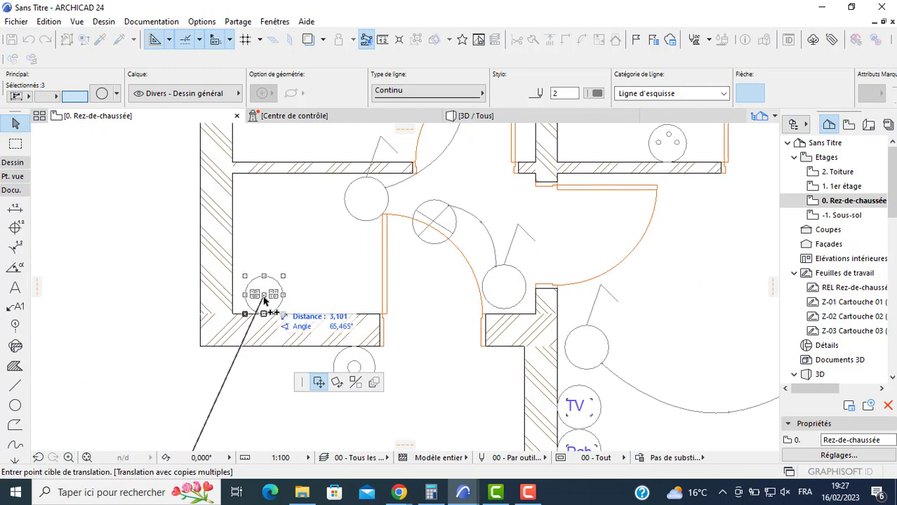
left_click(270, 298)
scroll(270, 299, "down", 1)
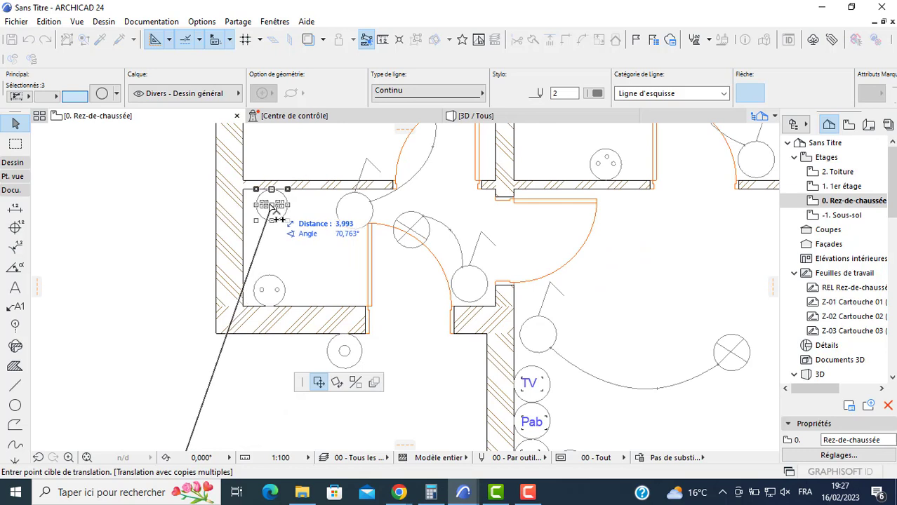
double_click(266, 205)
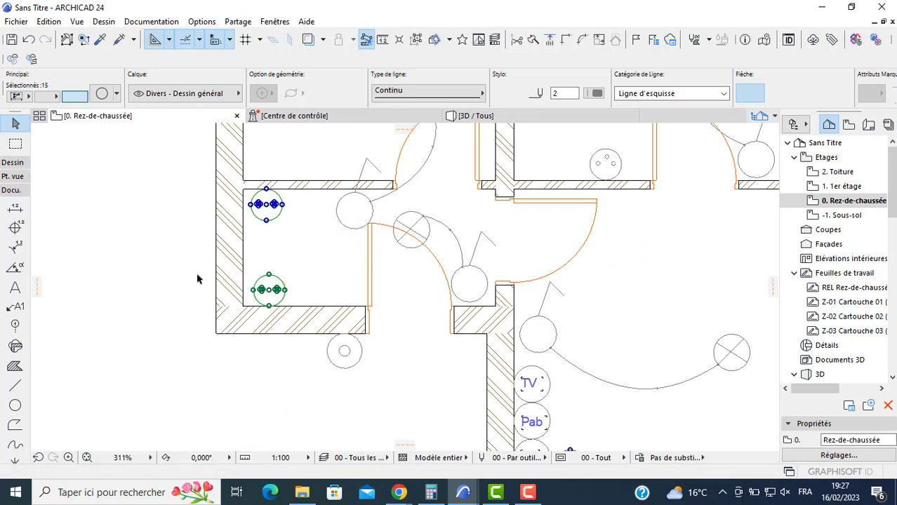
key("Escape")
- Draw a line rectangle about 0.53 by 0.16 against the small room's lower wall, between the two-dot symbol and the entrance door
left_click(17, 390)
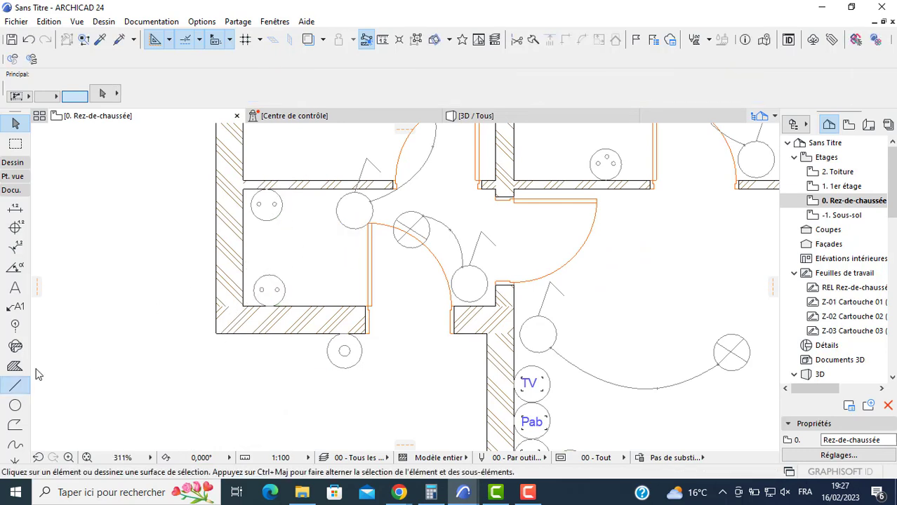
left_click(321, 94)
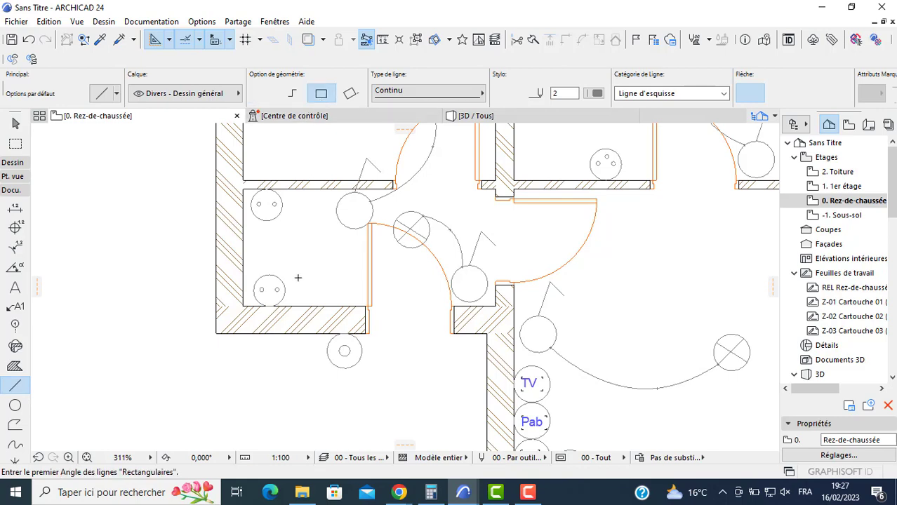
scroll(296, 281, "up", 3)
left_click(307, 320)
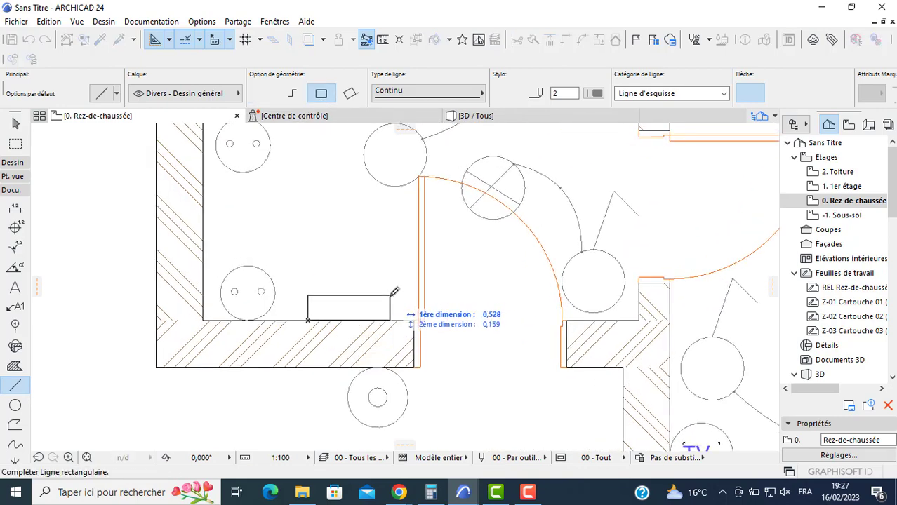
left_click(391, 296)
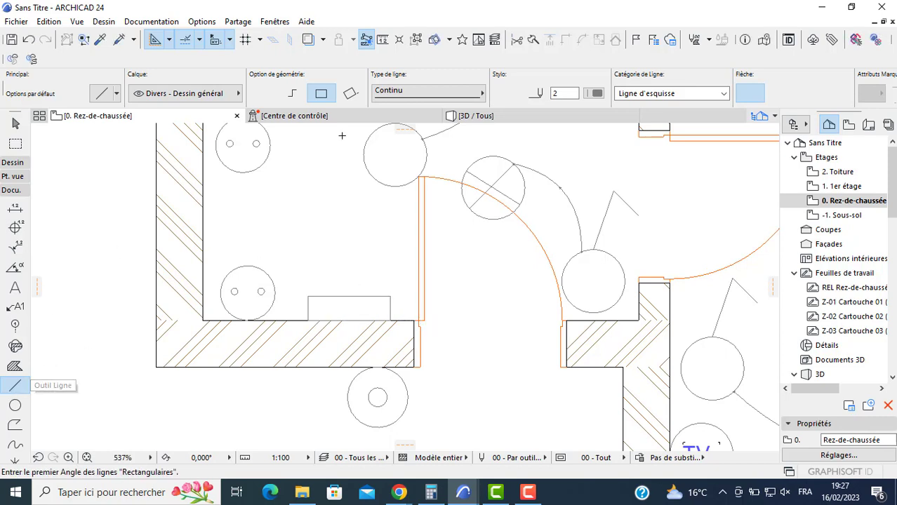
- Add a single diagonal line across the rectangle from its upper-right to its lower-left corner
left_click(264, 94)
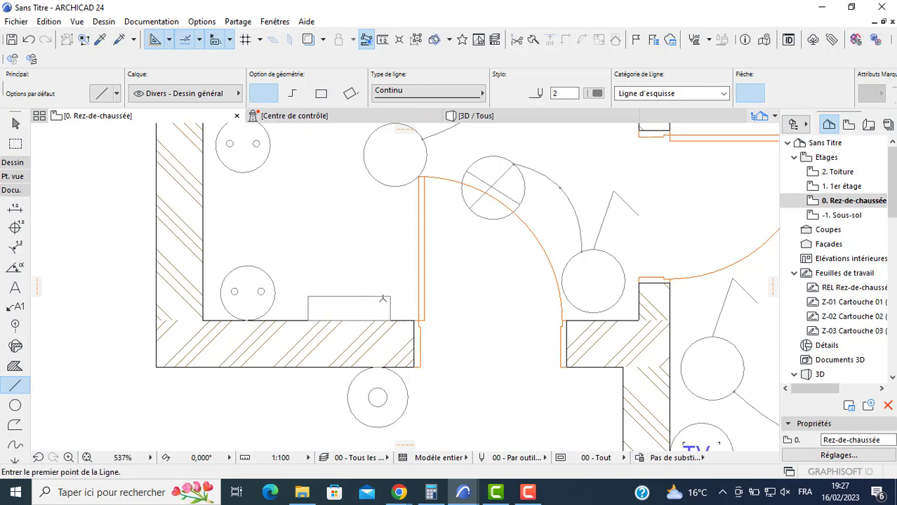
left_click(391, 296)
left_click(309, 318)
- Fill the triangle above the rectangle's diagonal with the Hachure solide fill, keeping the default fill settings
left_click(14, 365)
key("ctrl+t")
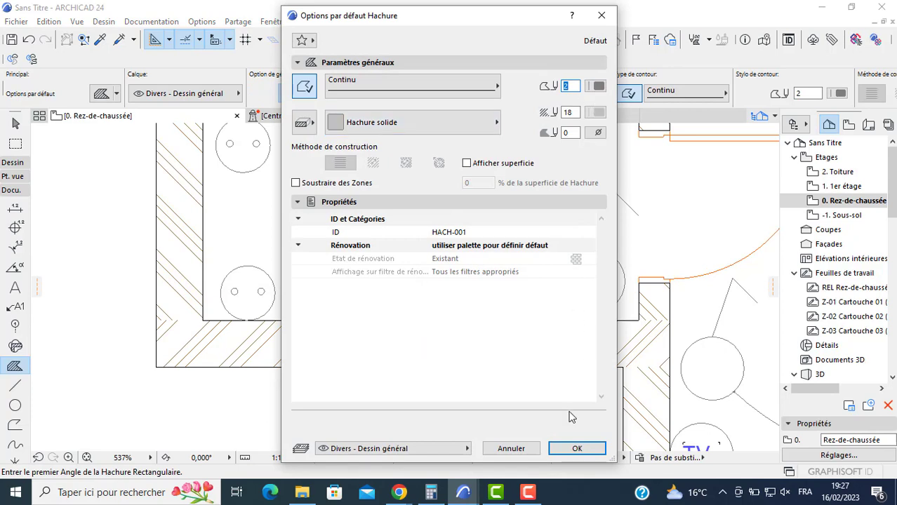
left_click(576, 448)
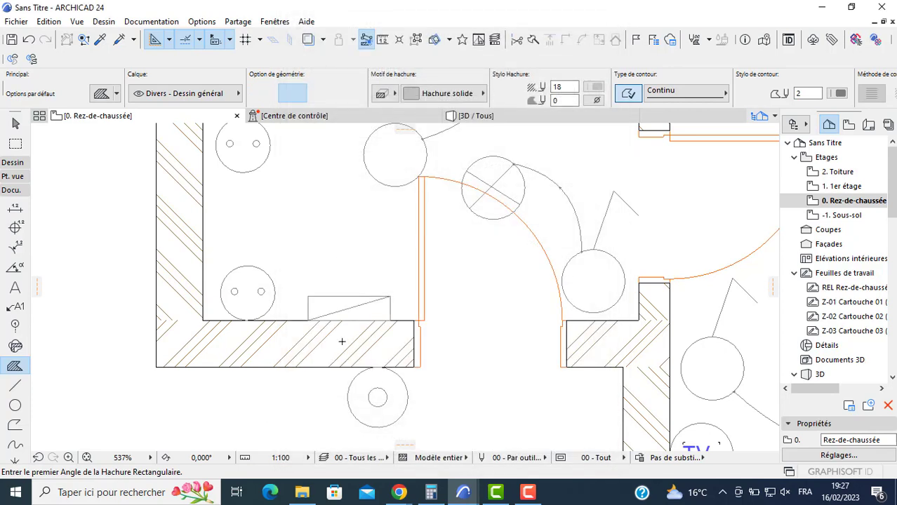
left_click(323, 308)
scroll(406, 237, "down", 1)
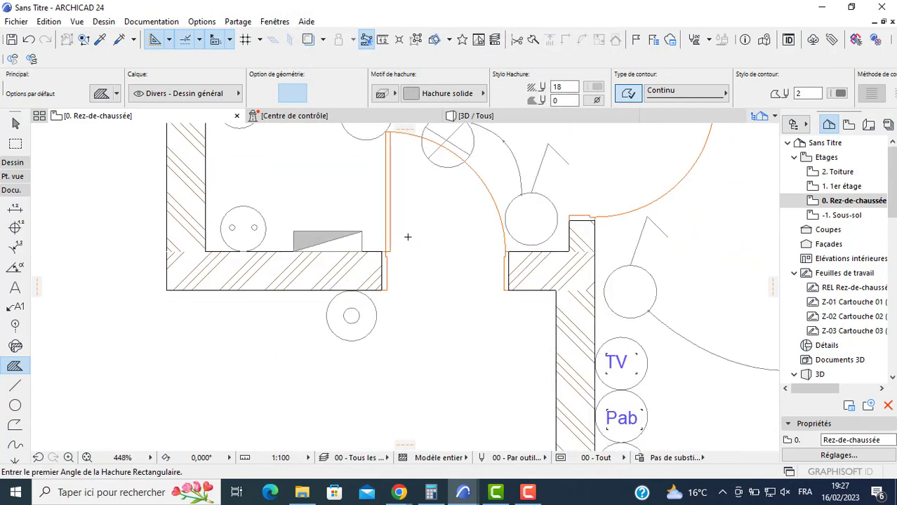
key("Escape")
- Examine the electrical symbols placed in each room of the ground floor and the source symbols outside the plan
scroll(417, 260, "down", 6)
middle_click_drag(519, 254, 388, 328)
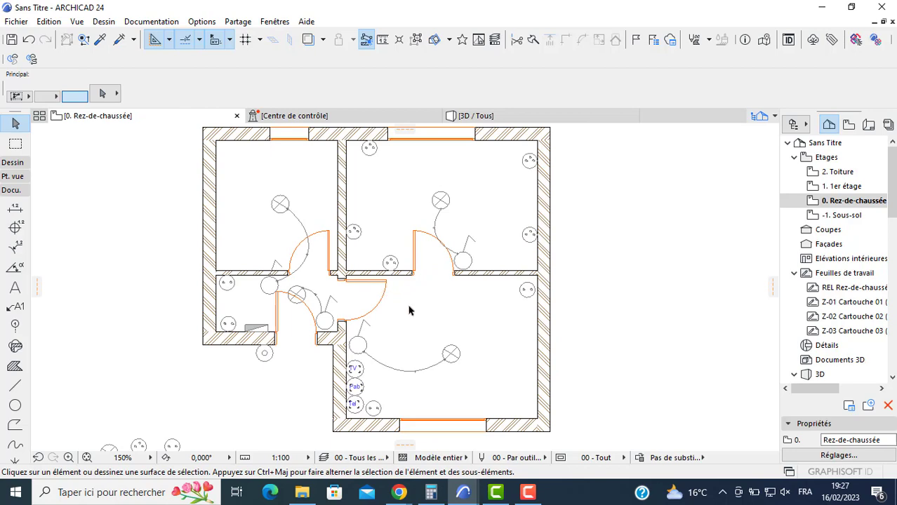
middle_click_drag(382, 320, 415, 293)
middle_click_drag(385, 341, 473, 255)
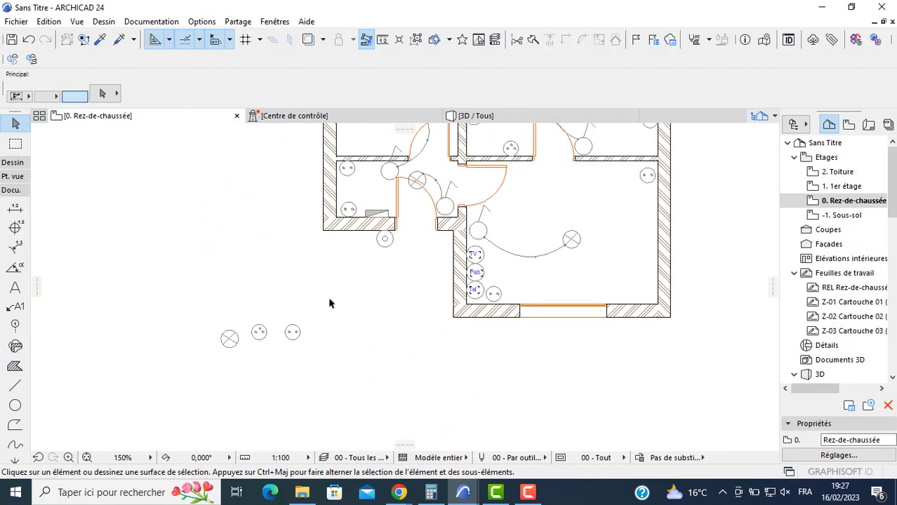
scroll(372, 274, "up", 1)
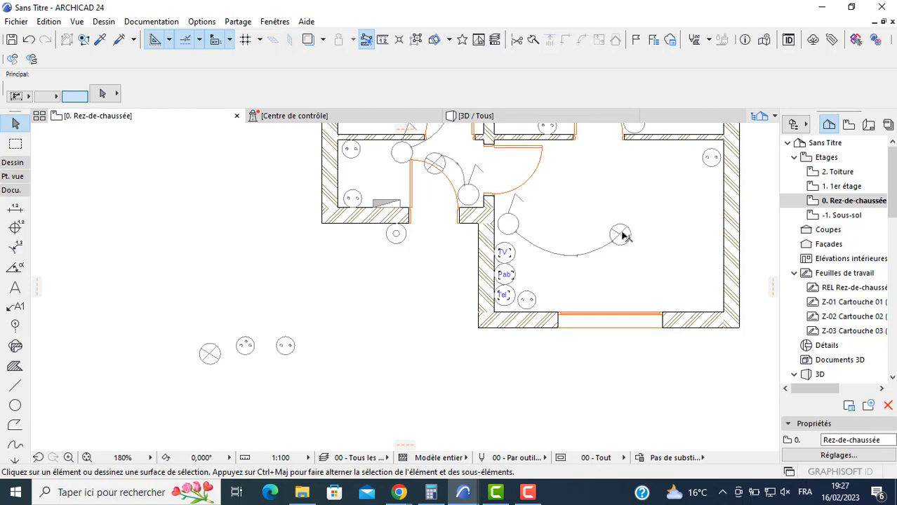
middle_click_drag(527, 220, 467, 245)
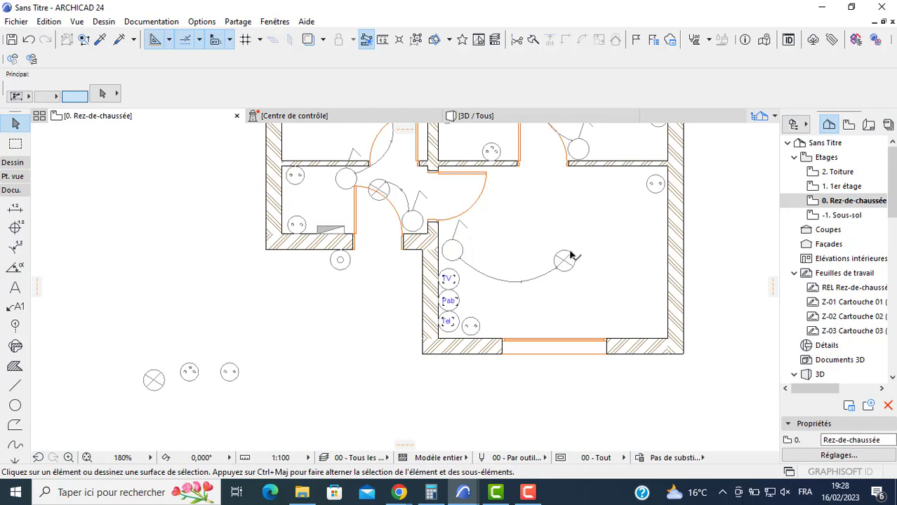
middle_click_drag(592, 184, 581, 257)
scroll(556, 232, "up", 1)
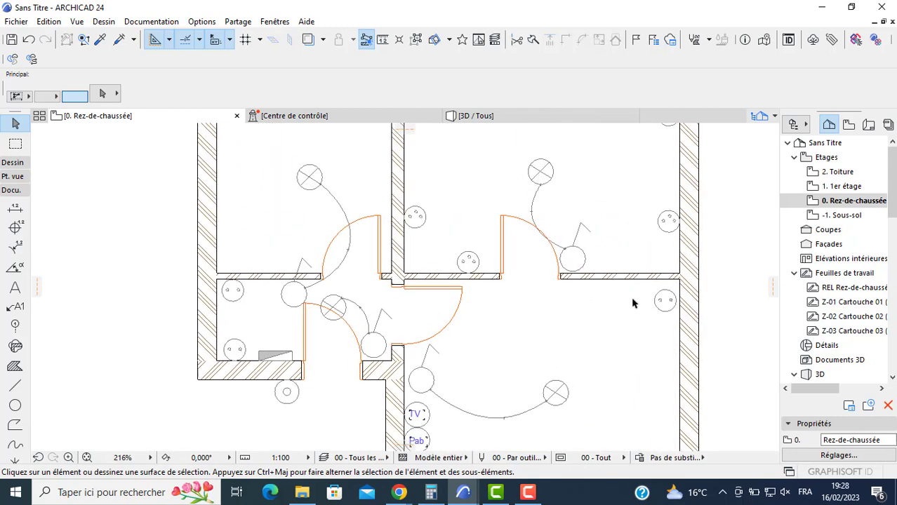
middle_click_drag(591, 299, 522, 246)
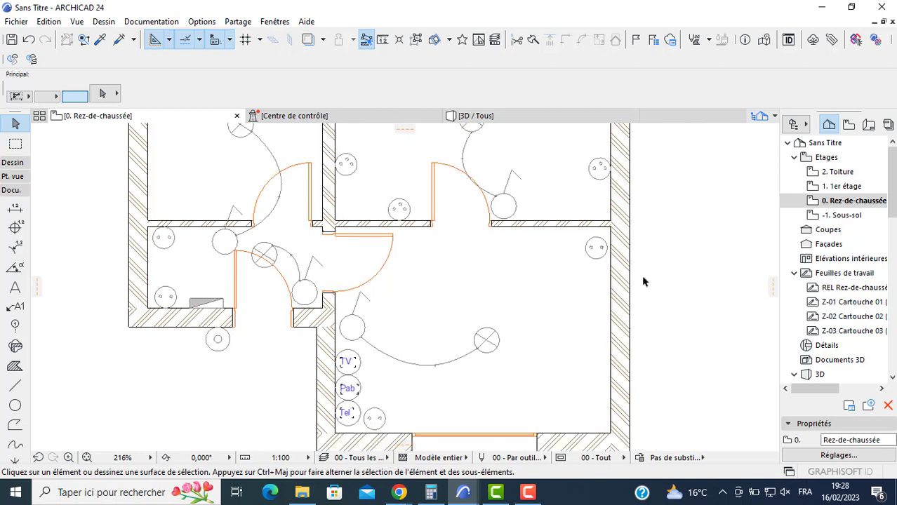
left_click(15, 407)
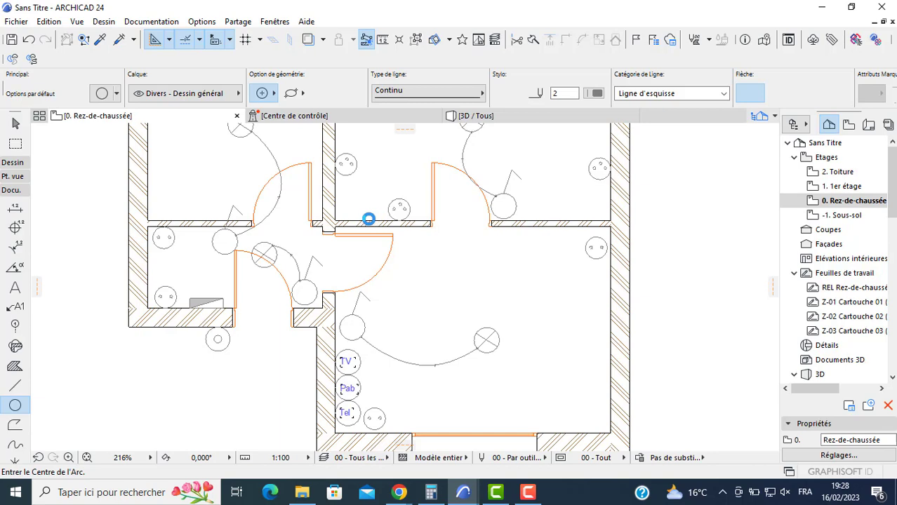
scroll(366, 216, "down", 5)
key("Escape")
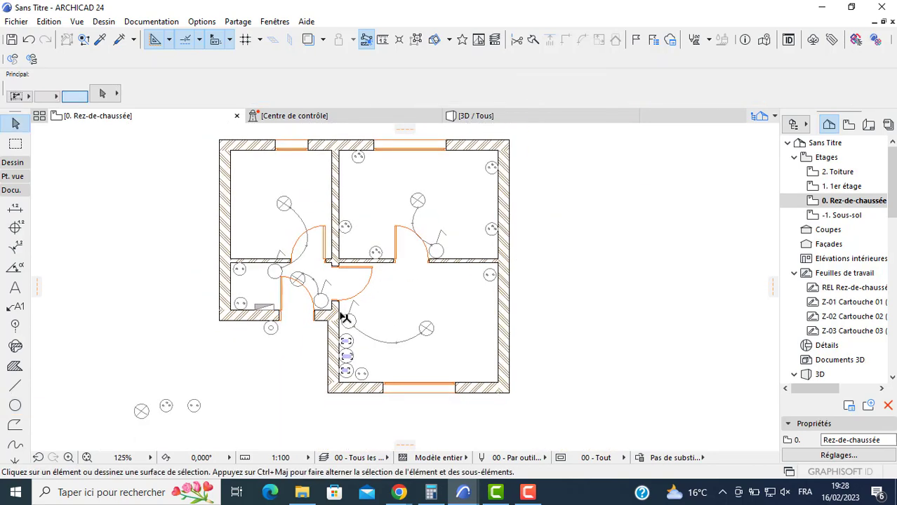